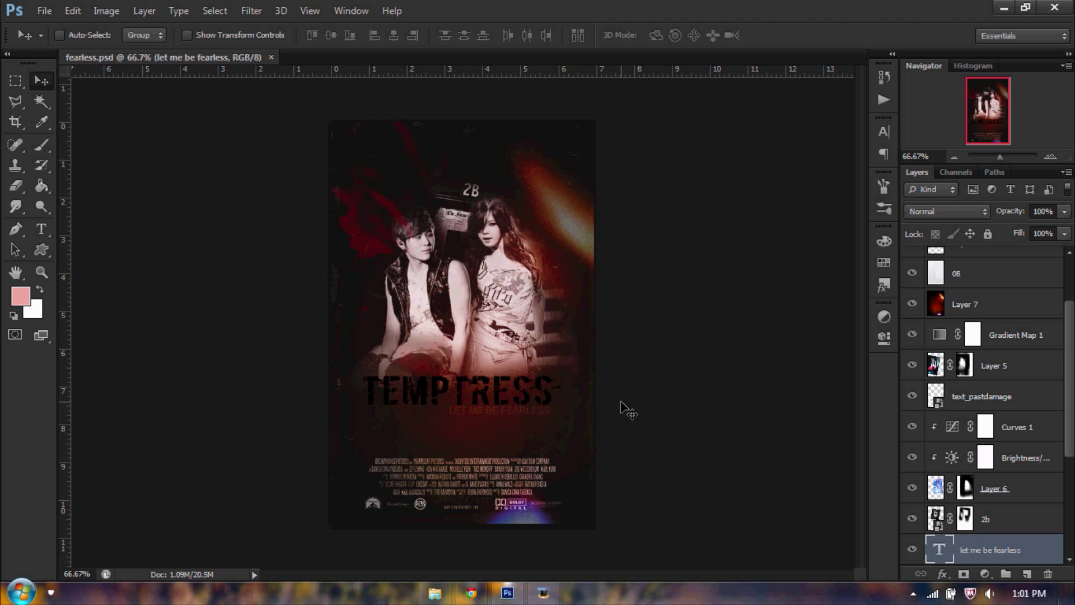
Step: Set up a new 500 × 765 pixel RGB document at 72 pixels/inch with transparent background contents
{"action": "left_click", "coordinate": [426, 597]}
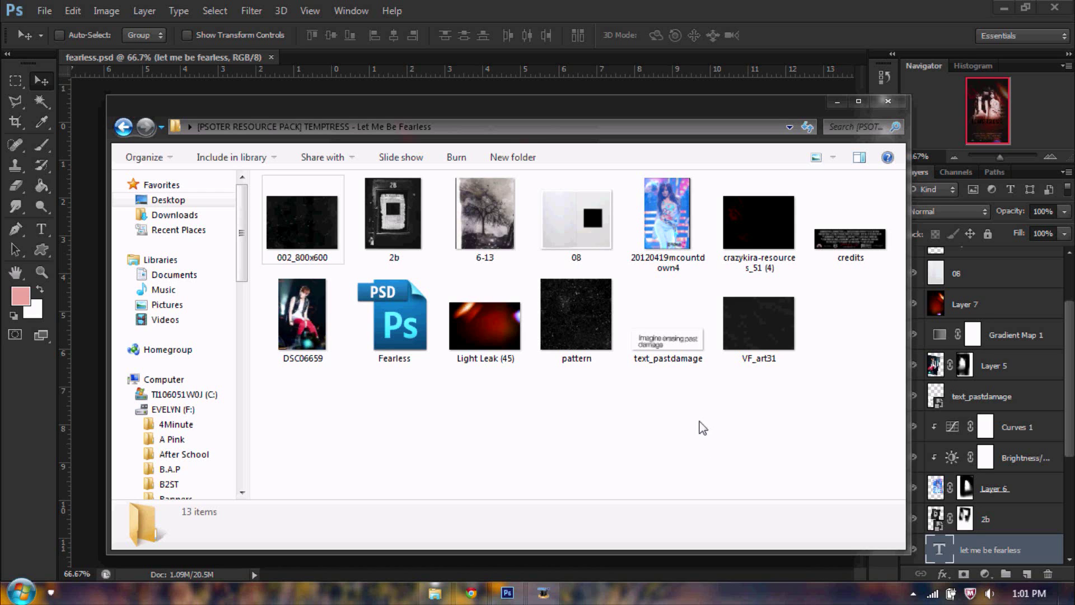
{"action": "left_click", "coordinate": [45, 10]}
{"action": "left_click", "coordinate": [53, 40]}
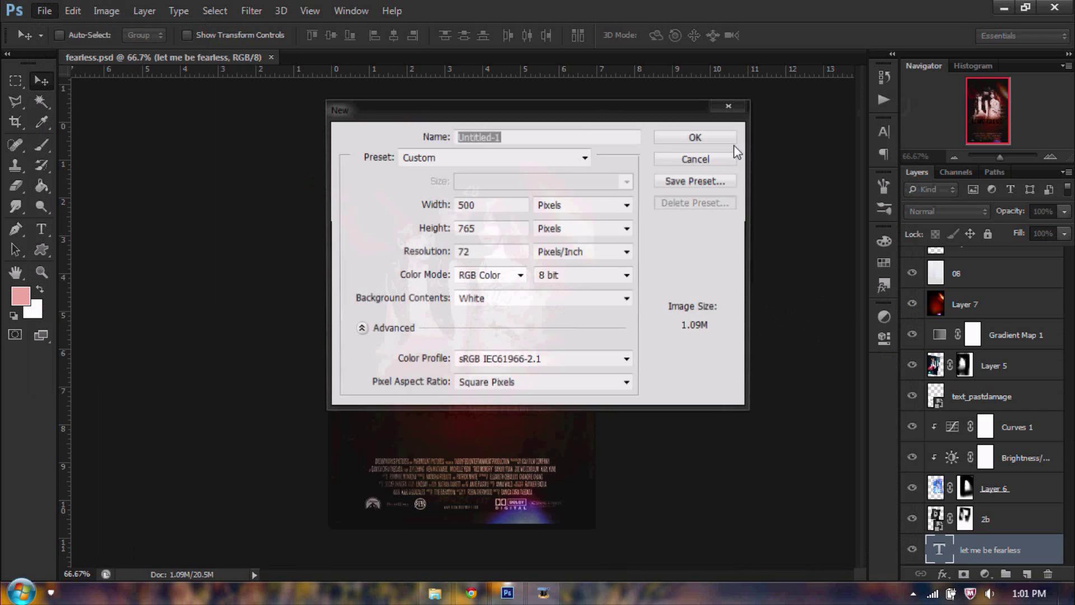
{"action": "left_click_drag", "start_coordinate": [509, 204], "coordinate": [395, 235]}
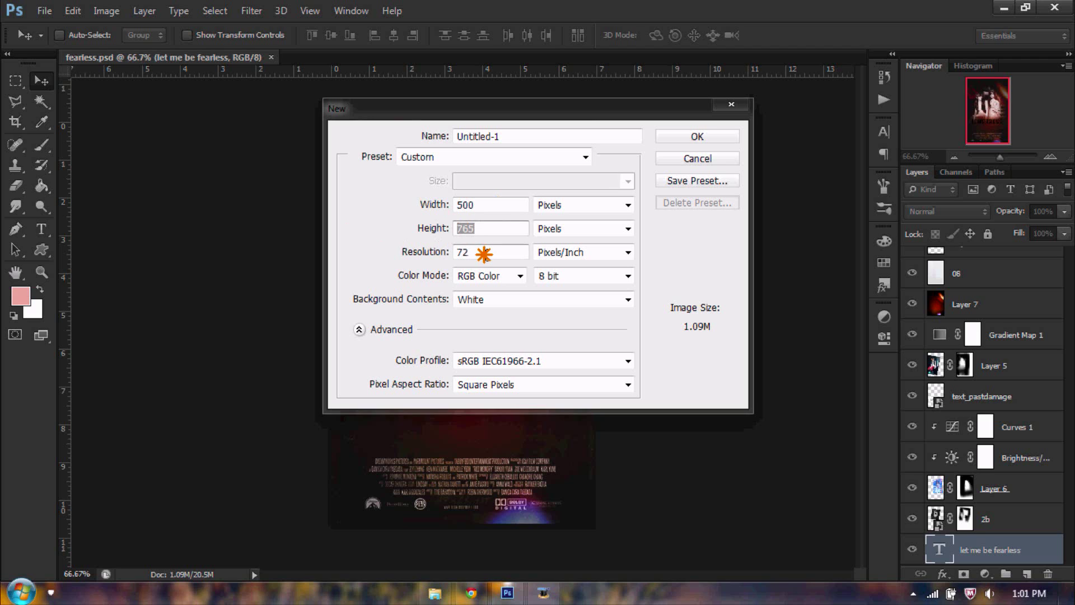
{"action": "left_click_drag", "start_coordinate": [486, 253], "coordinate": [349, 262]}
{"action": "left_click", "coordinate": [510, 300]}
{"action": "left_click", "coordinate": [508, 298]}
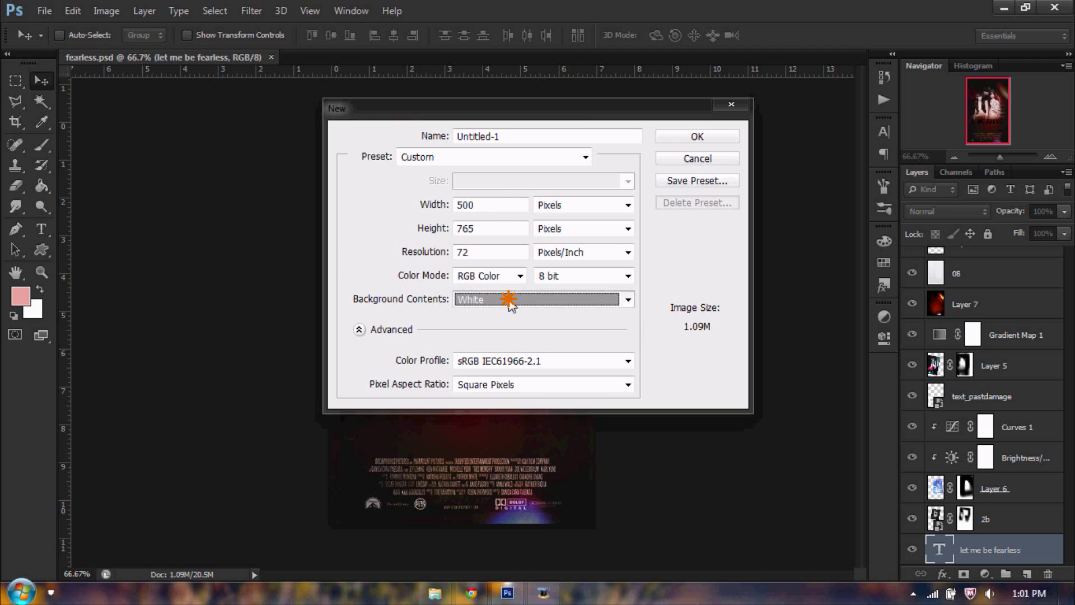
{"action": "left_click", "coordinate": [590, 298]}
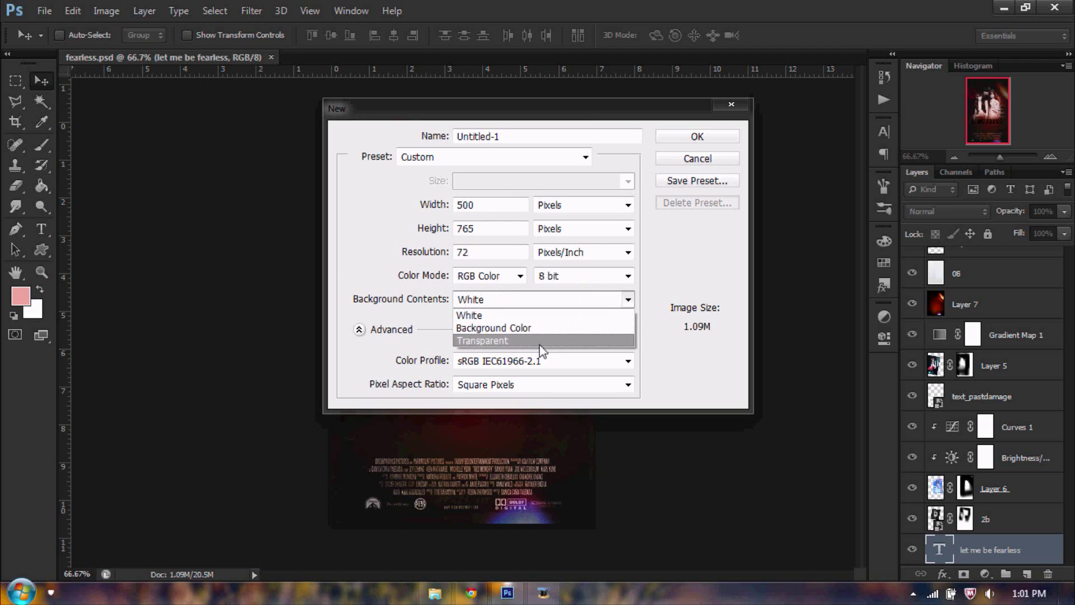
{"action": "left_click", "coordinate": [539, 341]}
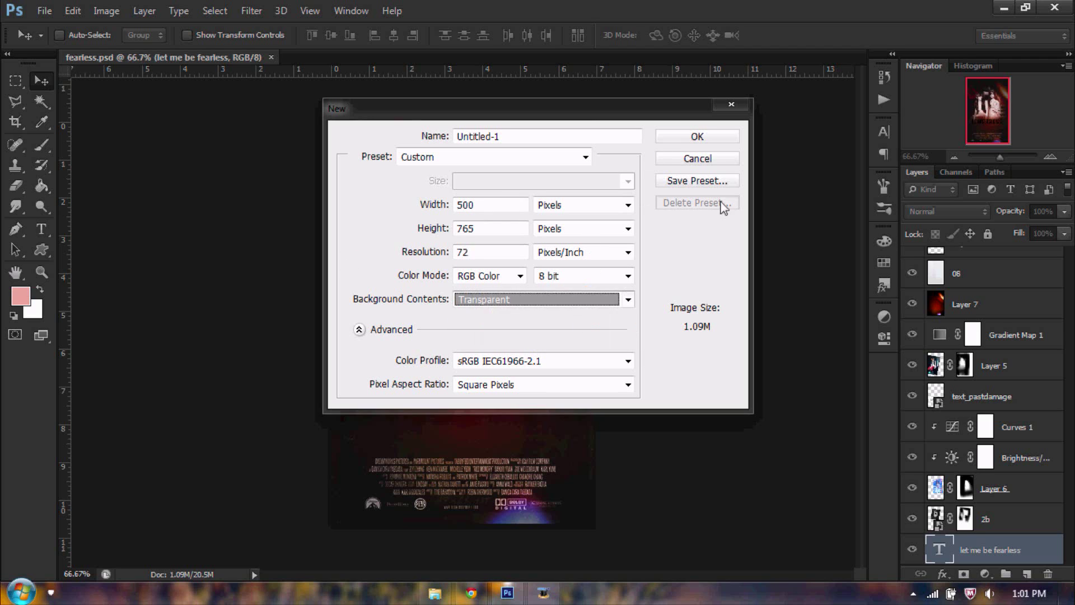
Step: Name the new document "temptress poster" and create it
{"action": "left_click", "coordinate": [508, 137]}
{"action": "key", "text": "ctrl+a"}
{"action": "type", "text": "fea"}
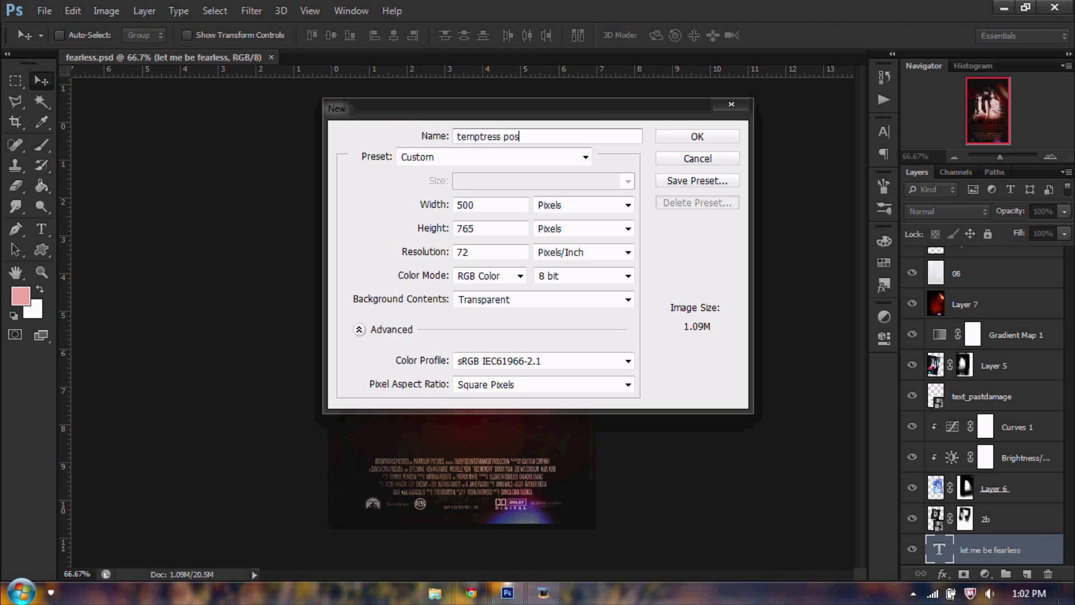
{"action": "key", "text": "Return"}
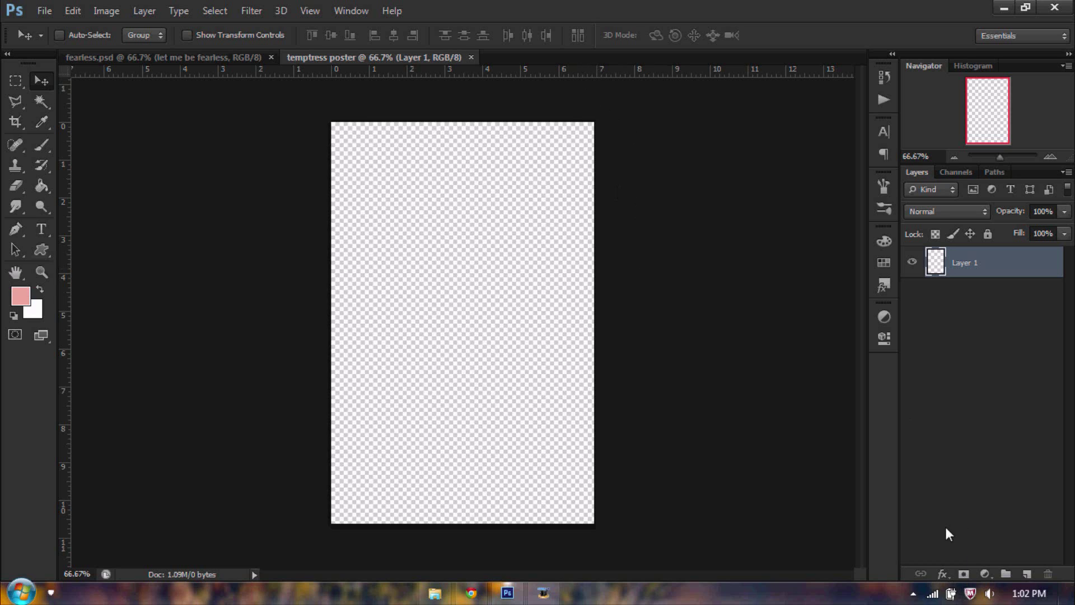
Step: Add a Solid Color fill layer in Normal mode at 100% opacity to the blank poster
{"action": "left_click", "coordinate": [985, 574]}
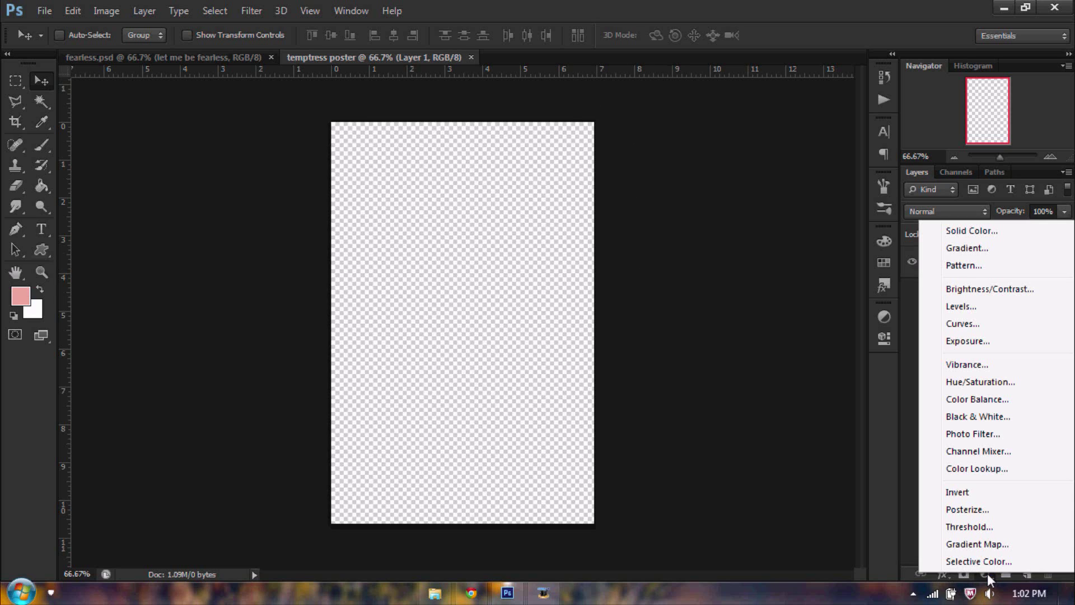
{"action": "left_click", "coordinate": [794, 214]}
{"action": "left_click", "coordinate": [141, 11]}
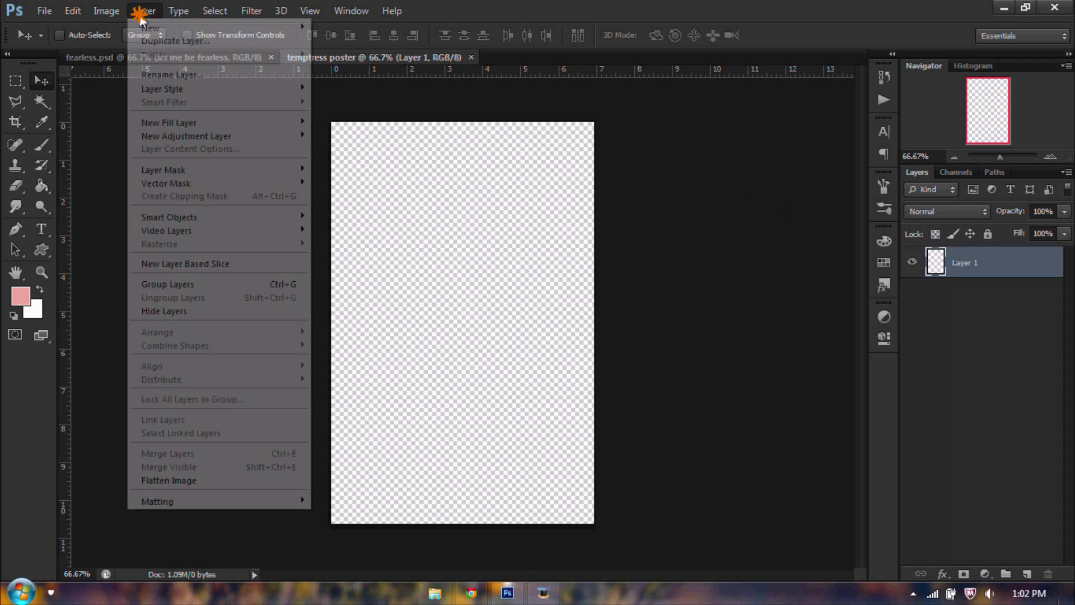
{"action": "mouse_move", "coordinate": [204, 127]}
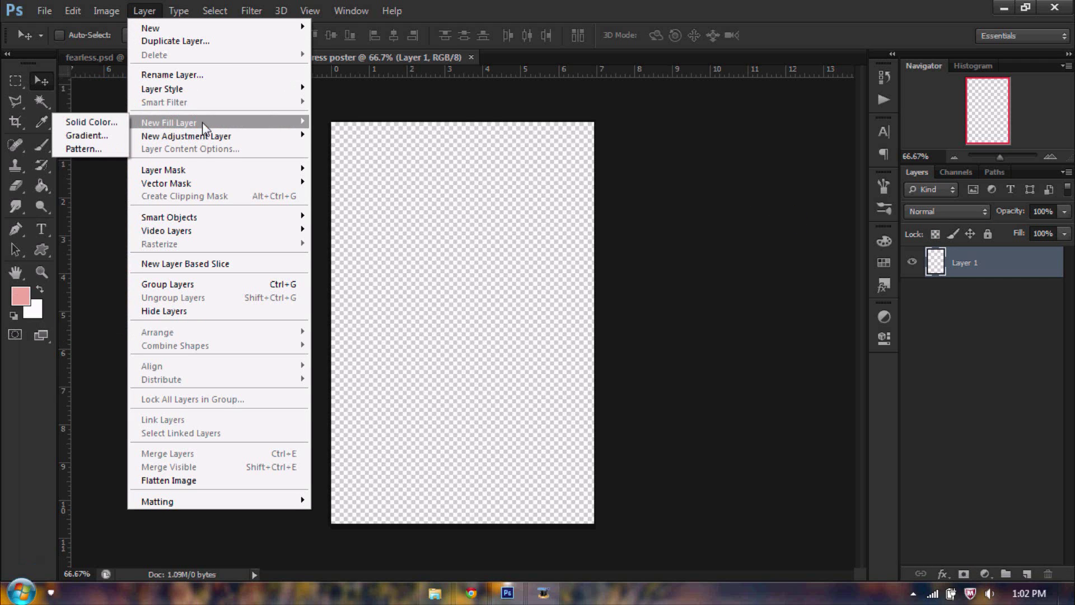
{"action": "left_click", "coordinate": [92, 122]}
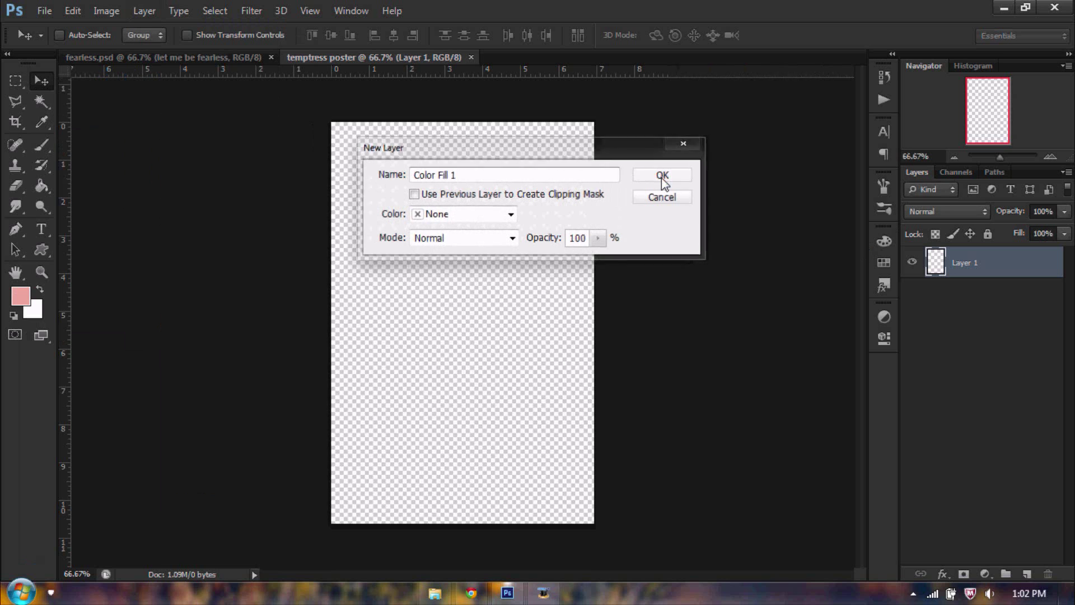
{"action": "left_click", "coordinate": [663, 177]}
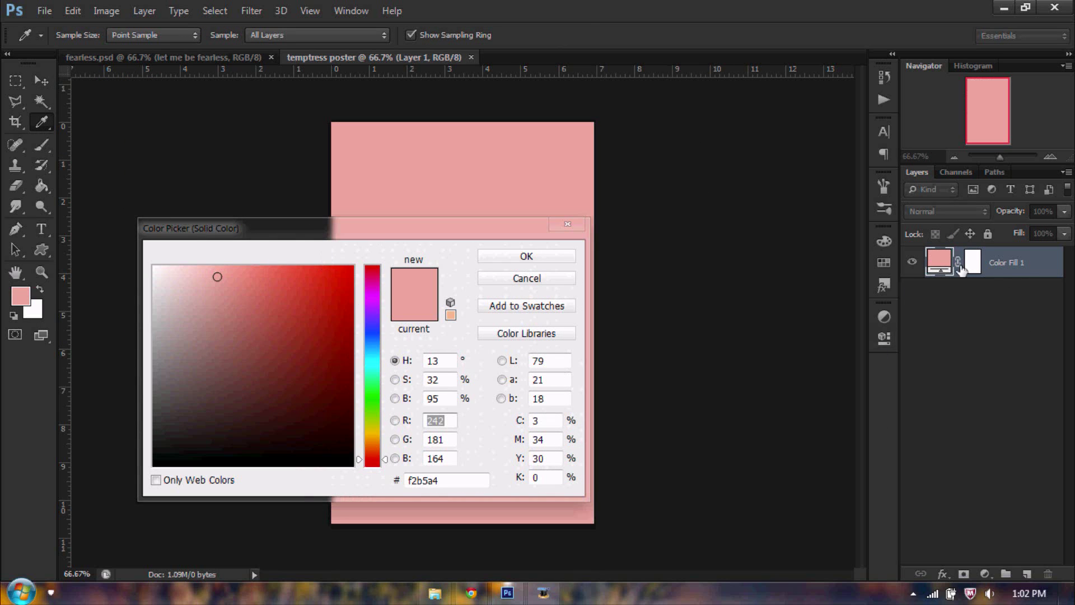
Step: Set the fill layer's colour to #131313
{"action": "left_click_drag", "start_coordinate": [420, 228], "coordinate": [703, 185]}
{"action": "left_click", "coordinate": [439, 406]}
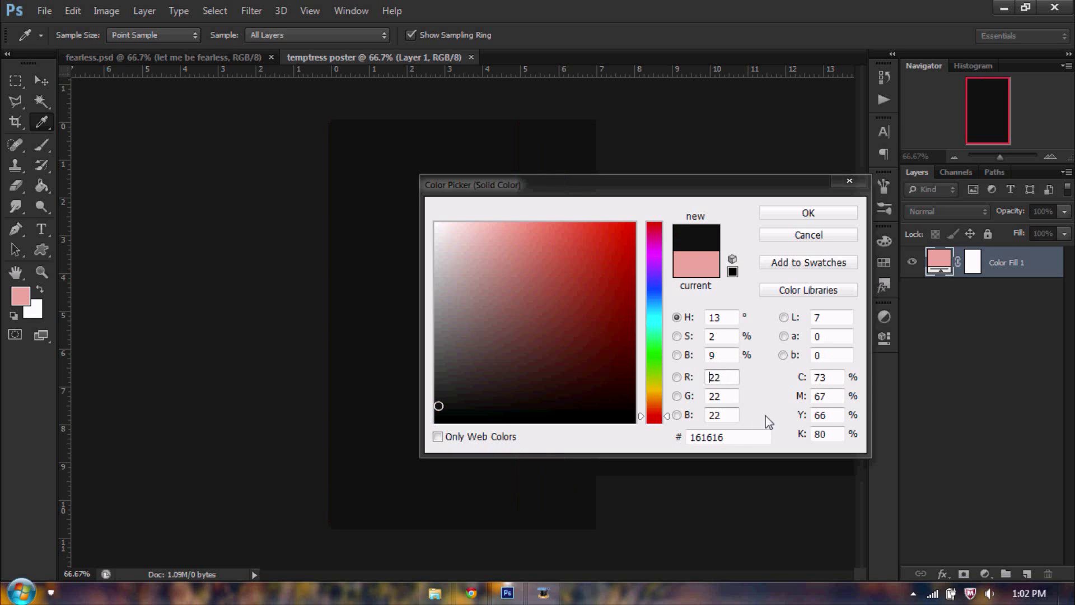
{"action": "left_click", "coordinate": [740, 436]}
{"action": "type", "text": "131313"}
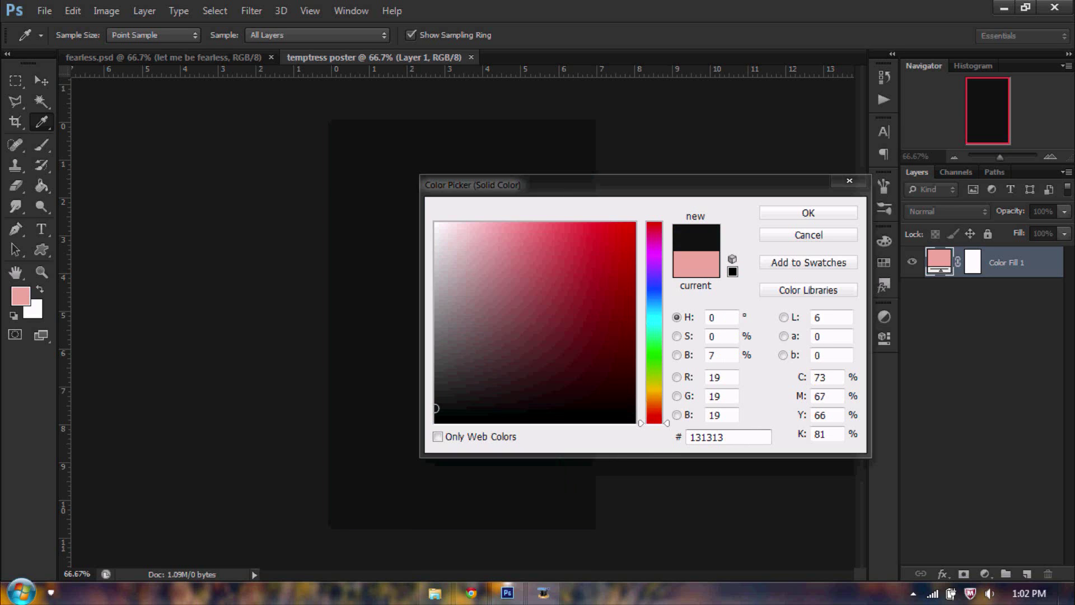
{"action": "key", "text": "Return"}
{"action": "key", "text": "v"}
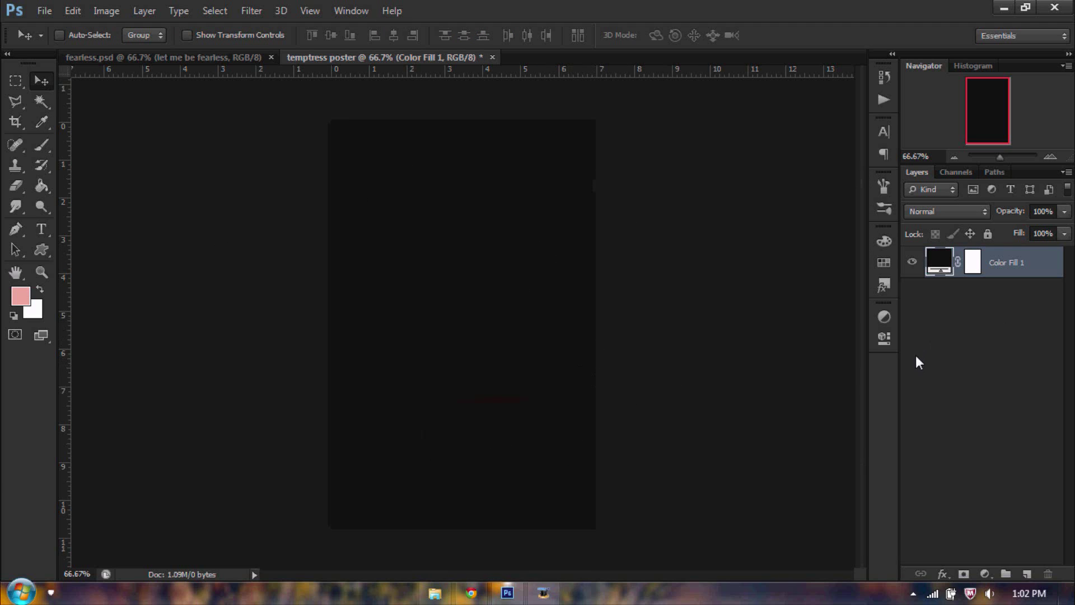
Step: Open the 002_800x600 texture from the poster resource folder and place it over the upper part of the temptress poster canvas
{"action": "left_click", "coordinate": [436, 592]}
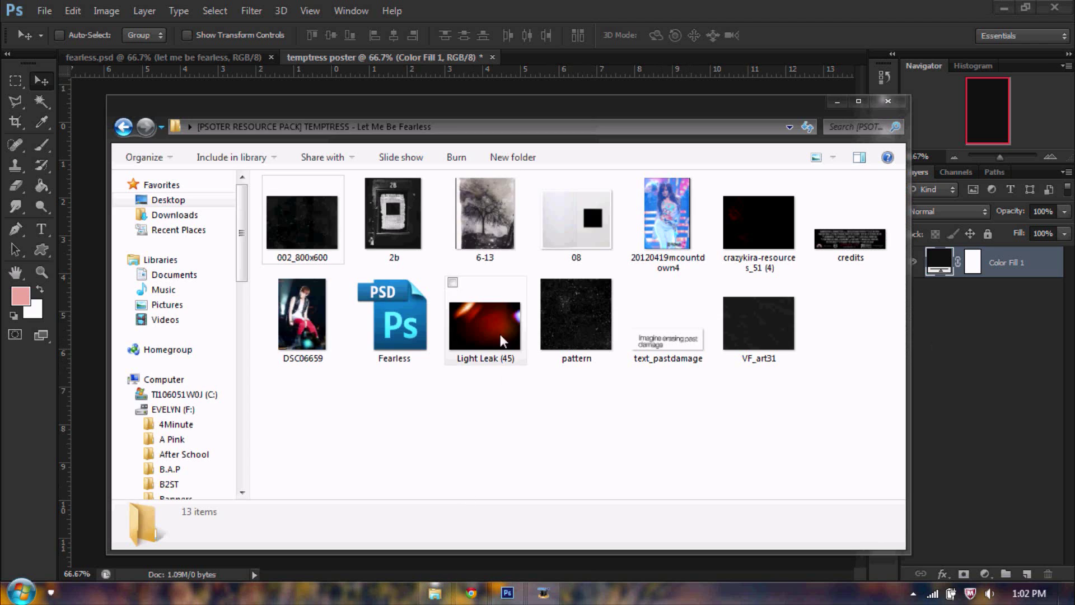
{"action": "double_click", "coordinate": [303, 211]}
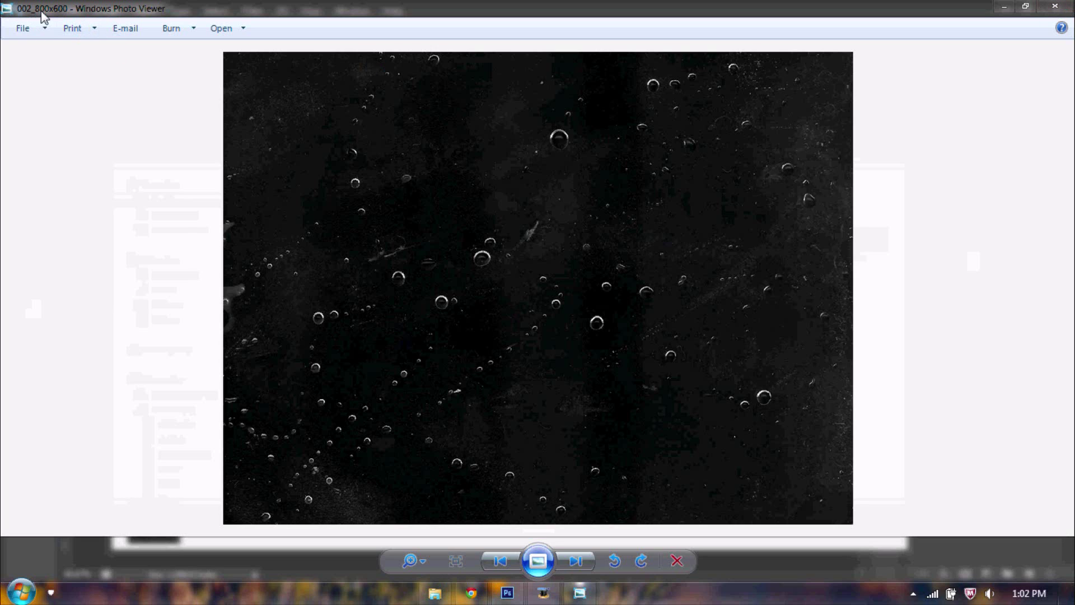
{"action": "left_click", "coordinate": [1066, 7]}
{"action": "left_click_drag", "start_coordinate": [303, 224], "coordinate": [591, 58]}
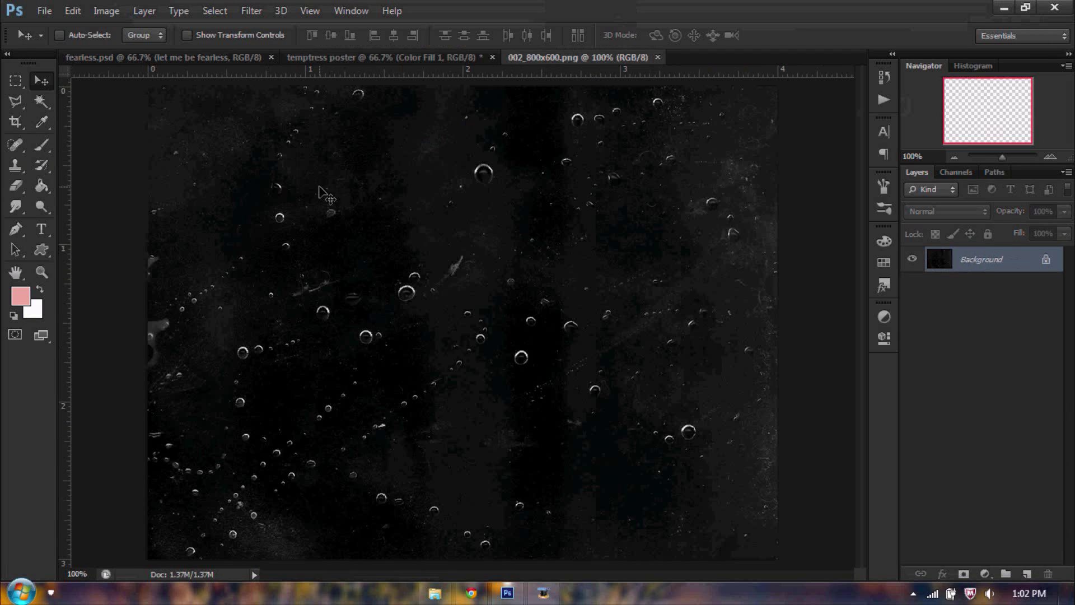
{"action": "left_click_drag", "start_coordinate": [325, 194], "coordinate": [473, 209]}
{"action": "left_click_drag", "start_coordinate": [463, 284], "coordinate": [427, 269]}
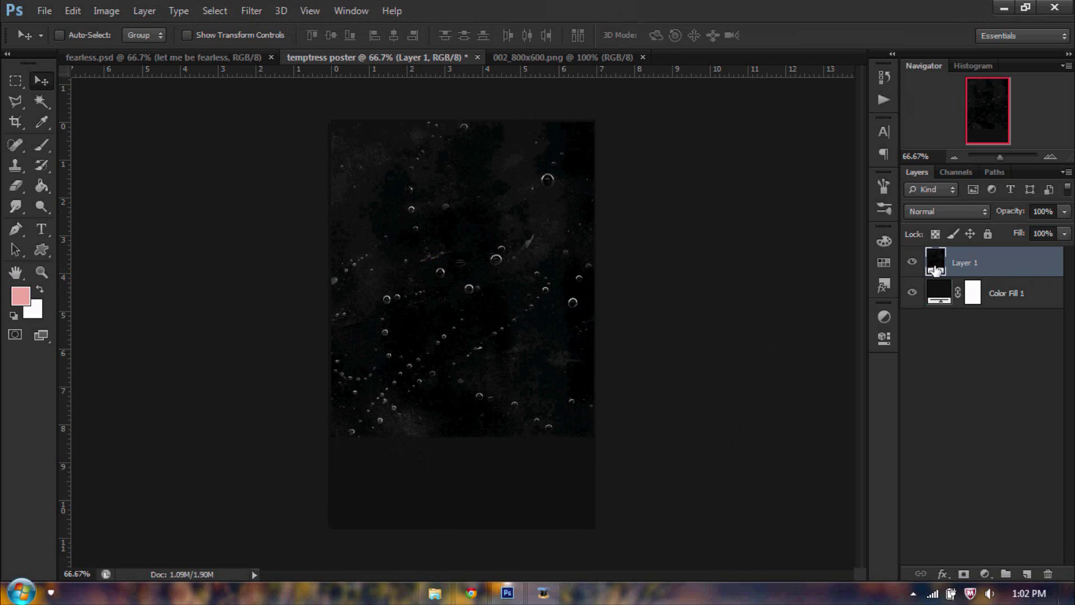
Step: Duplicate the bubble texture layer, flip the copy vertically and move it down to cover the canvas's empty lower part
{"action": "left_click_drag", "start_coordinate": [935, 270], "coordinate": [936, 271]}
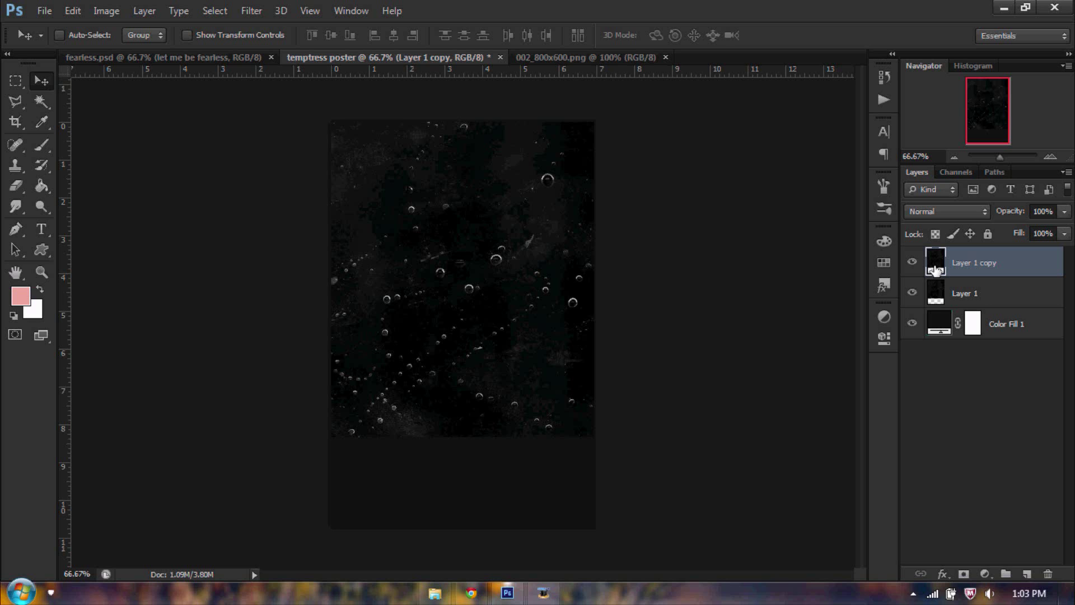
{"action": "left_click", "coordinate": [109, 11]}
{"action": "mouse_move", "coordinate": [74, 15]}
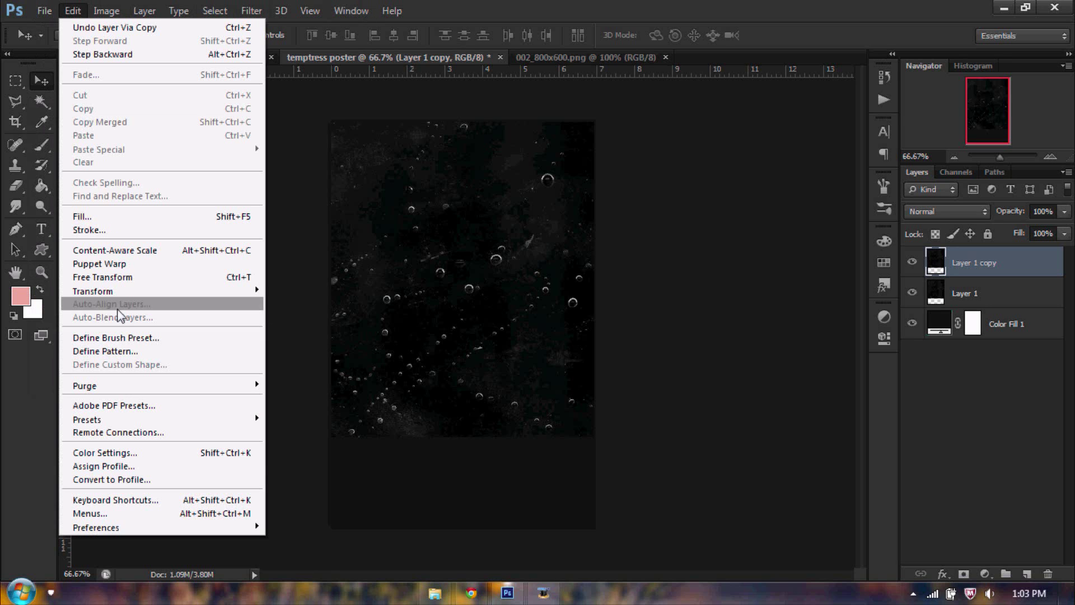
{"action": "mouse_move", "coordinate": [258, 291]}
{"action": "left_click", "coordinate": [332, 464]}
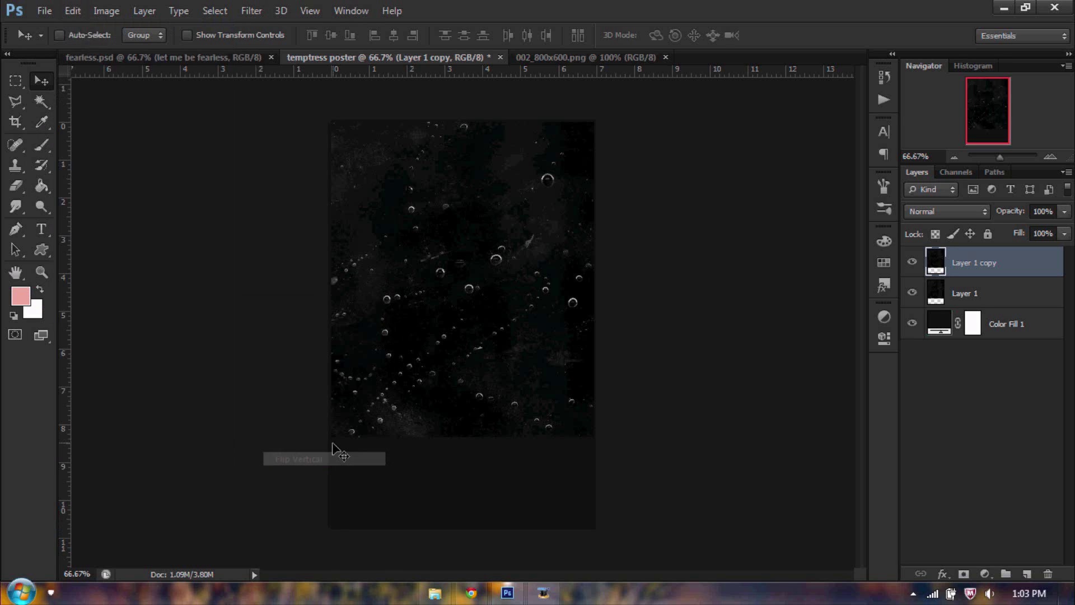
{"action": "left_click_drag", "start_coordinate": [406, 200], "coordinate": [442, 516]}
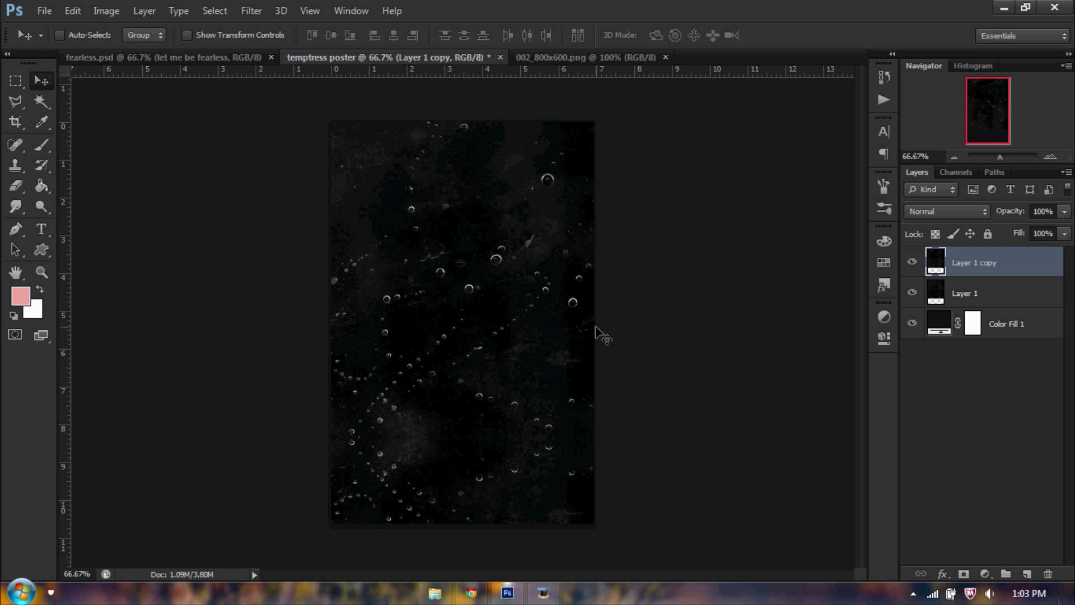
Step: Merge the flipped copy down into the texture layer and shift the merged texture left across the canvas
{"action": "right_click", "coordinate": [1038, 259]}
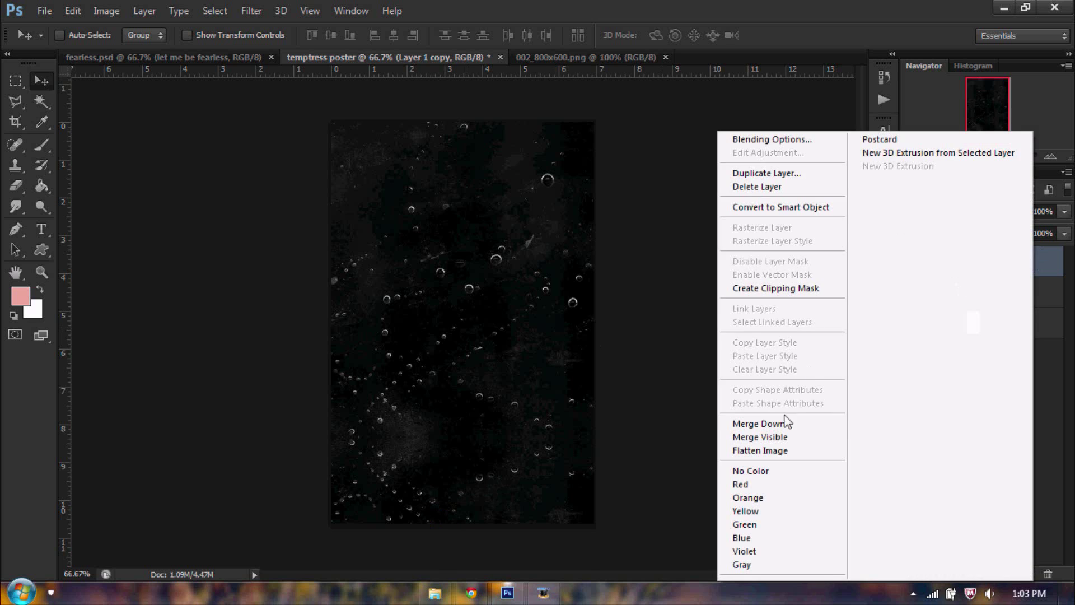
{"action": "left_click", "coordinate": [783, 422]}
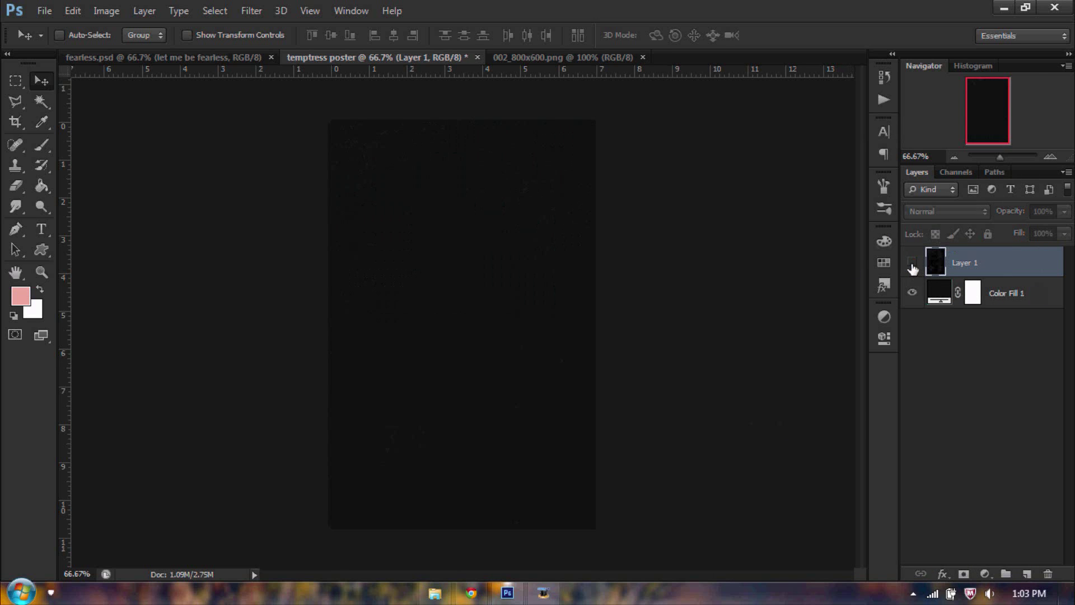
{"action": "left_click_drag", "start_coordinate": [547, 296], "coordinate": [468, 286]}
{"action": "left_click_drag", "start_coordinate": [532, 222], "coordinate": [521, 255]}
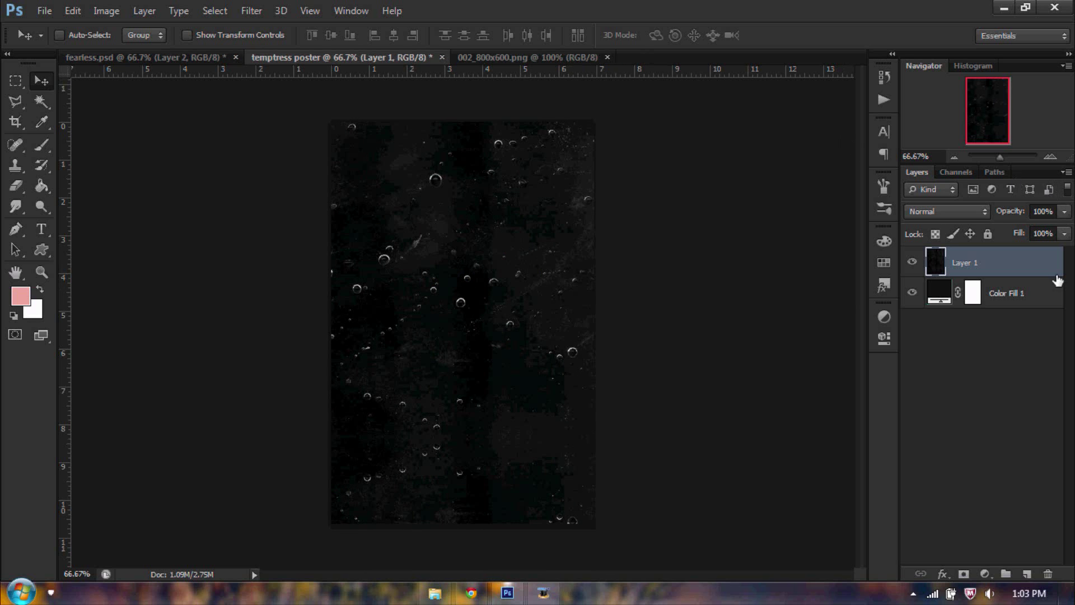
Step: Set the merged texture layer to Screen blending with 56% opacity and 37% fill
{"action": "left_click", "coordinate": [960, 210]}
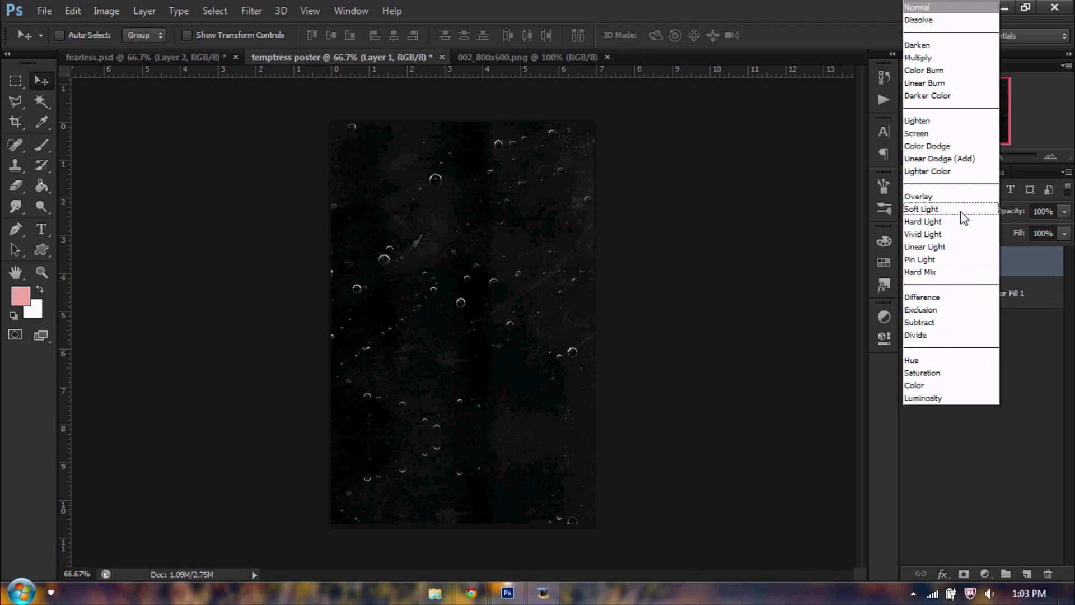
{"action": "left_click", "coordinate": [930, 134]}
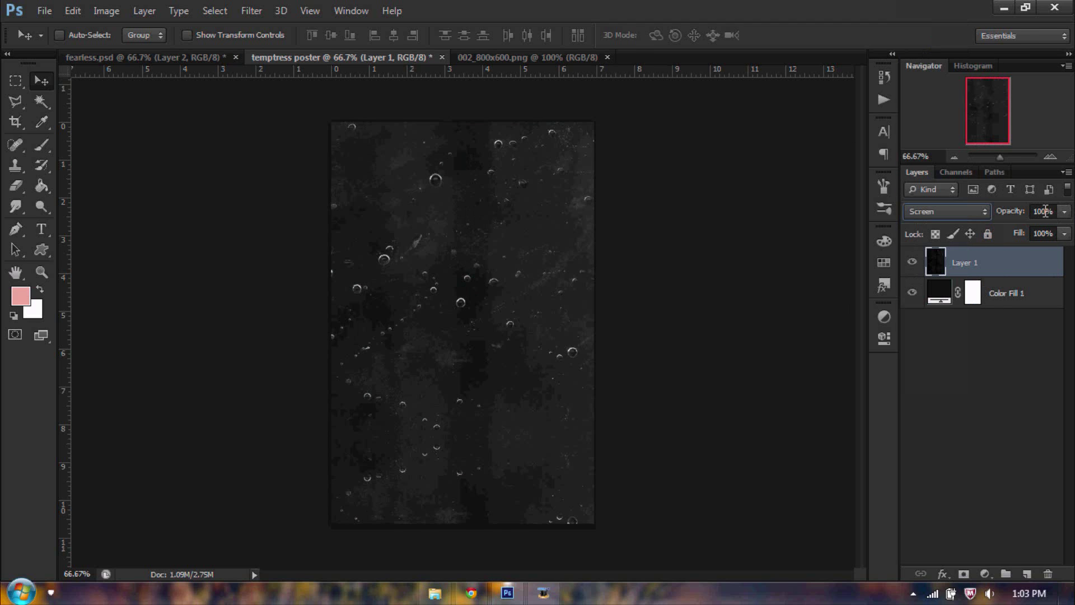
{"action": "left_click", "coordinate": [991, 213]}
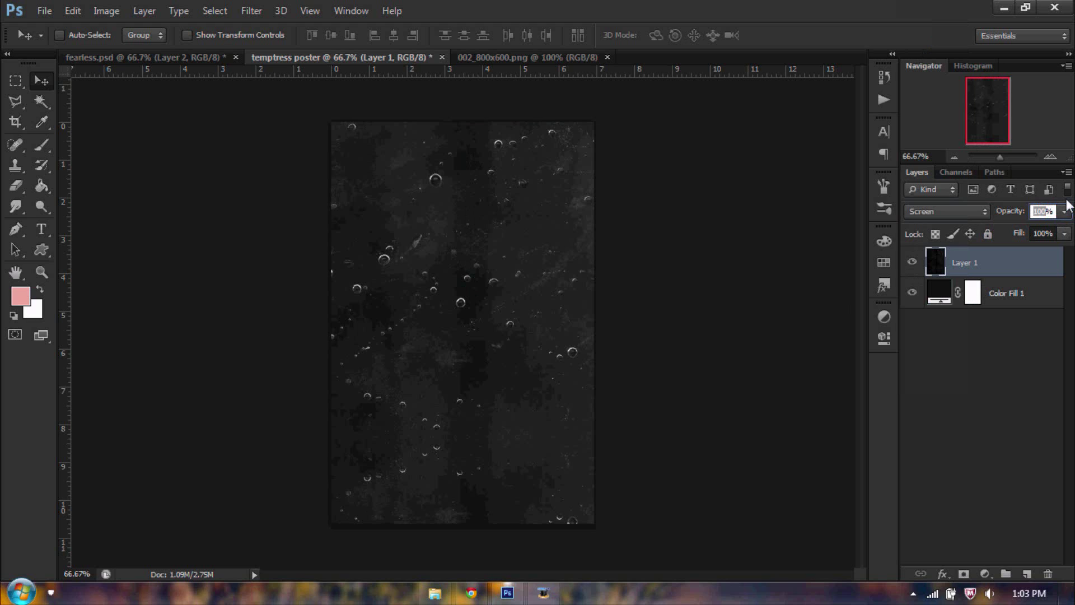
{"action": "type", "text": "50"}
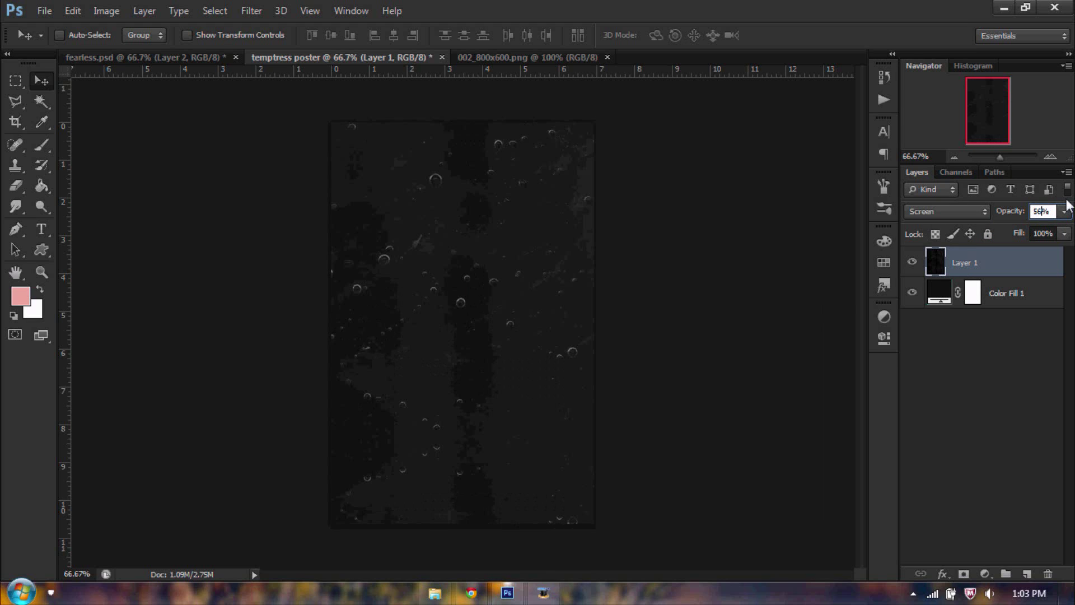
{"action": "left_click", "coordinate": [1045, 231]}
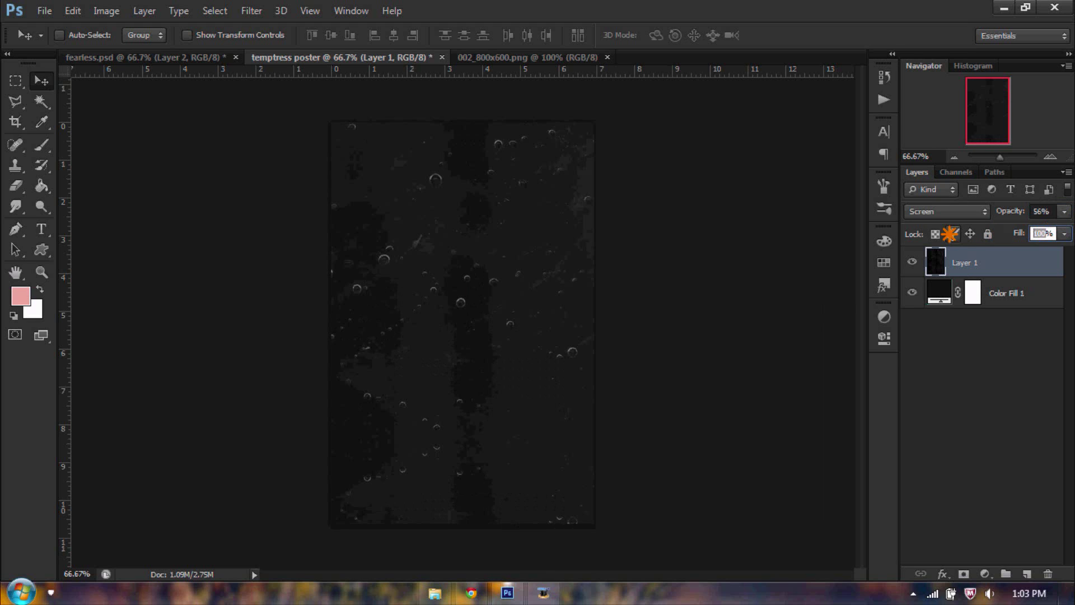
{"action": "type", "text": "37"}
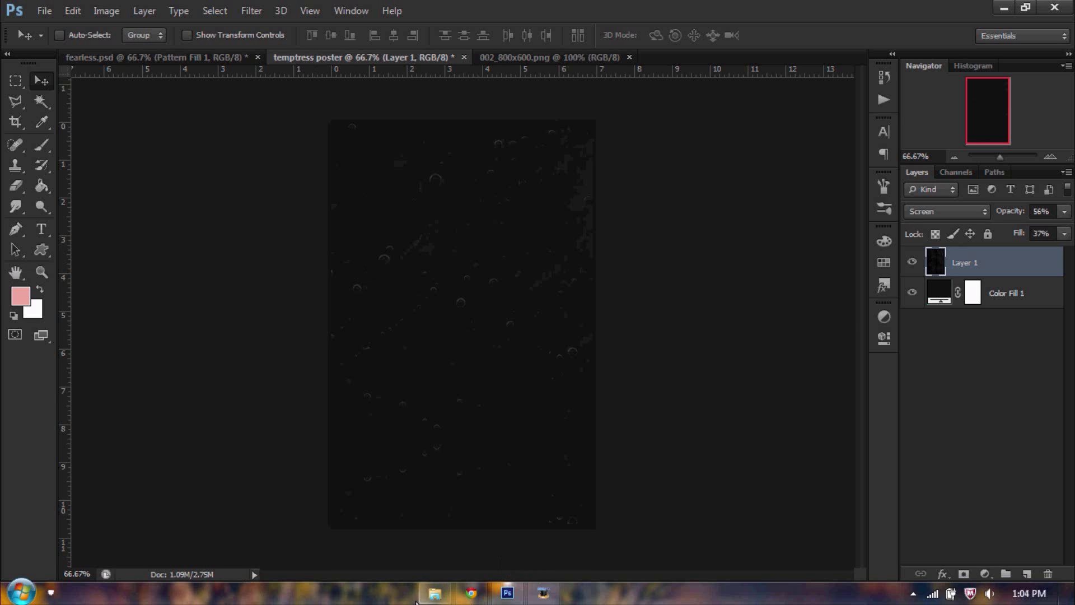
Step: Select the pattern image in the poster resource folder and close the 002_800x600 texture document
{"action": "left_click", "coordinate": [435, 593]}
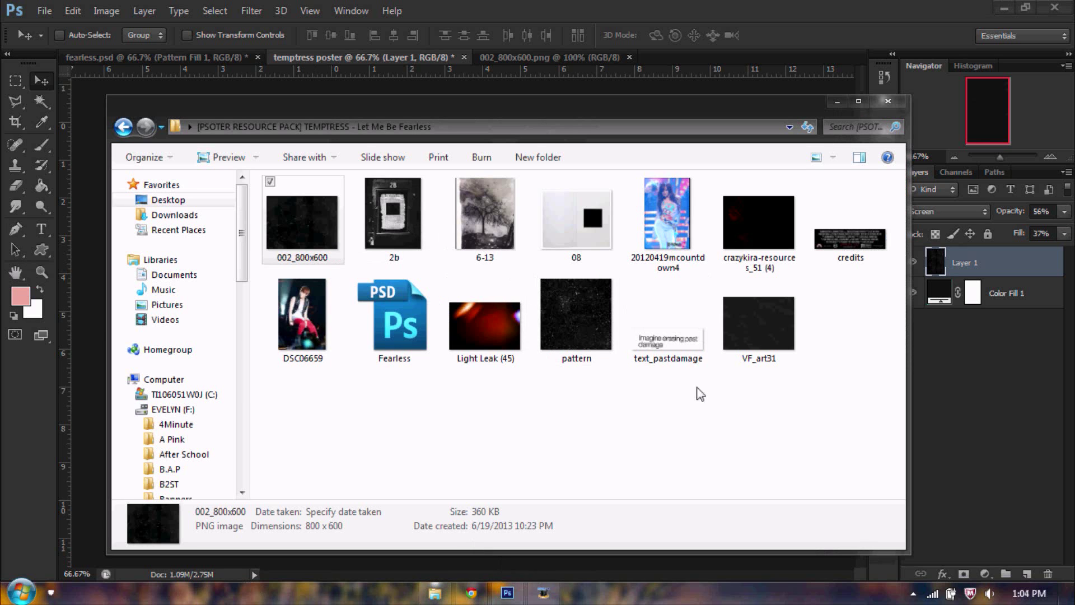
{"action": "left_click", "coordinate": [586, 283]}
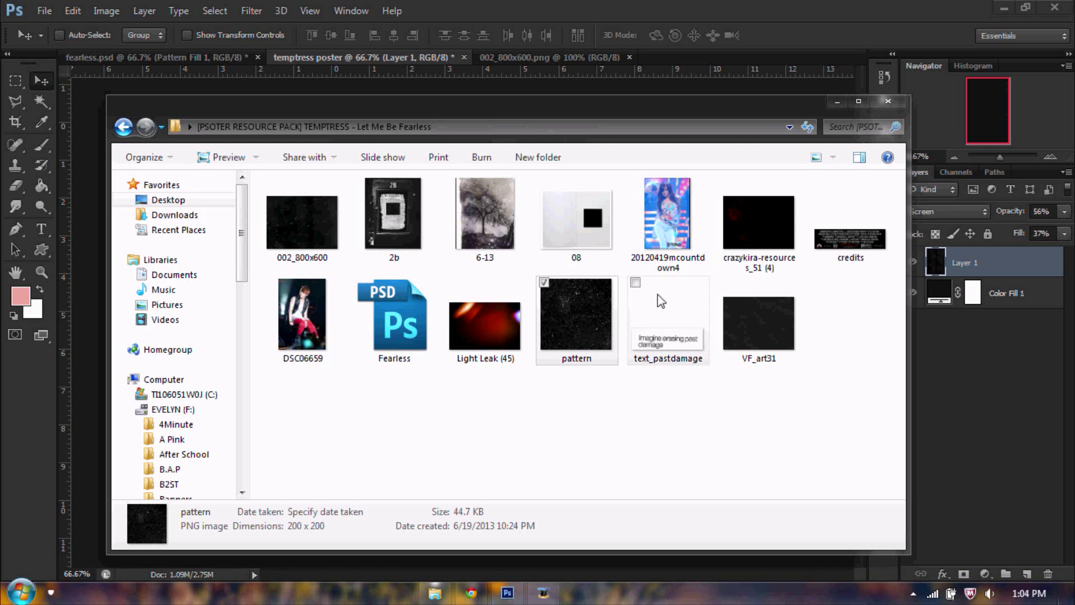
{"action": "left_click", "coordinate": [629, 58]}
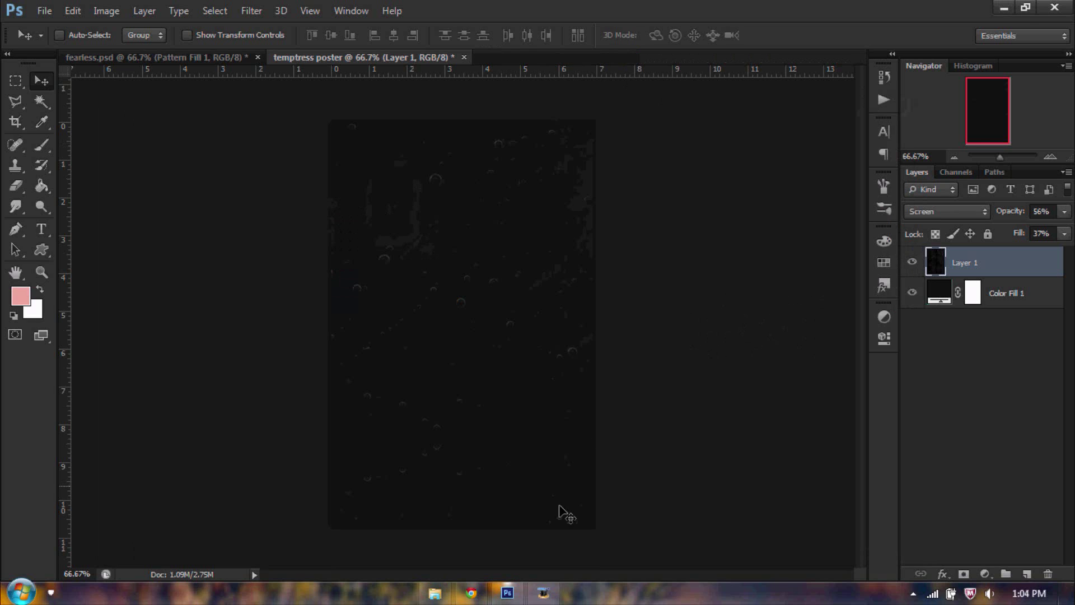
Step: Try to define the resource folder's pattern image as a pattern and close the image without saving the preset
{"action": "left_click", "coordinate": [435, 593]}
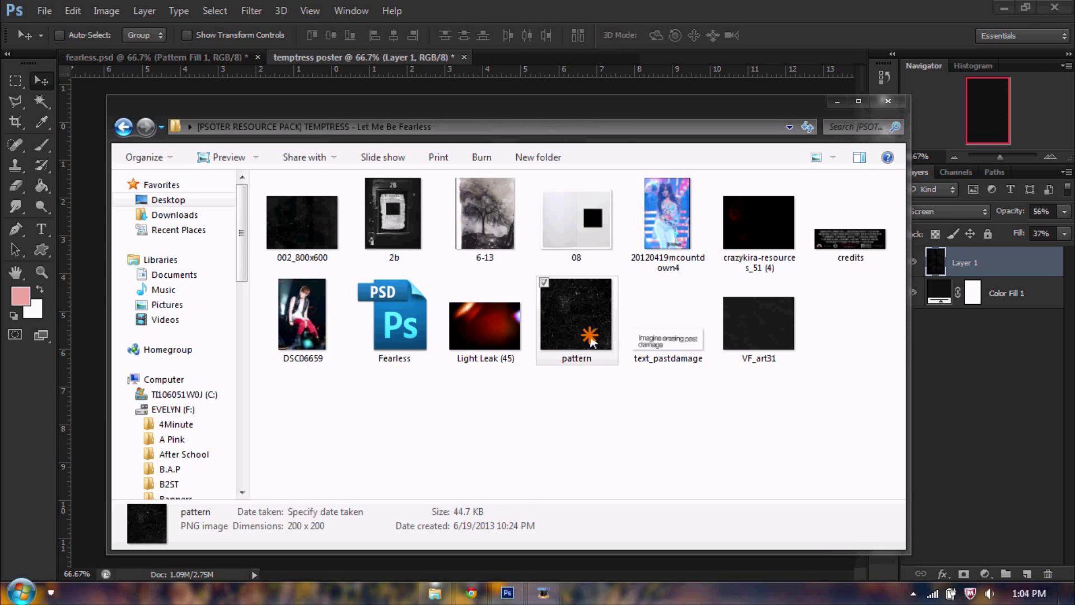
{"action": "left_click_drag", "start_coordinate": [588, 336], "coordinate": [573, 53]}
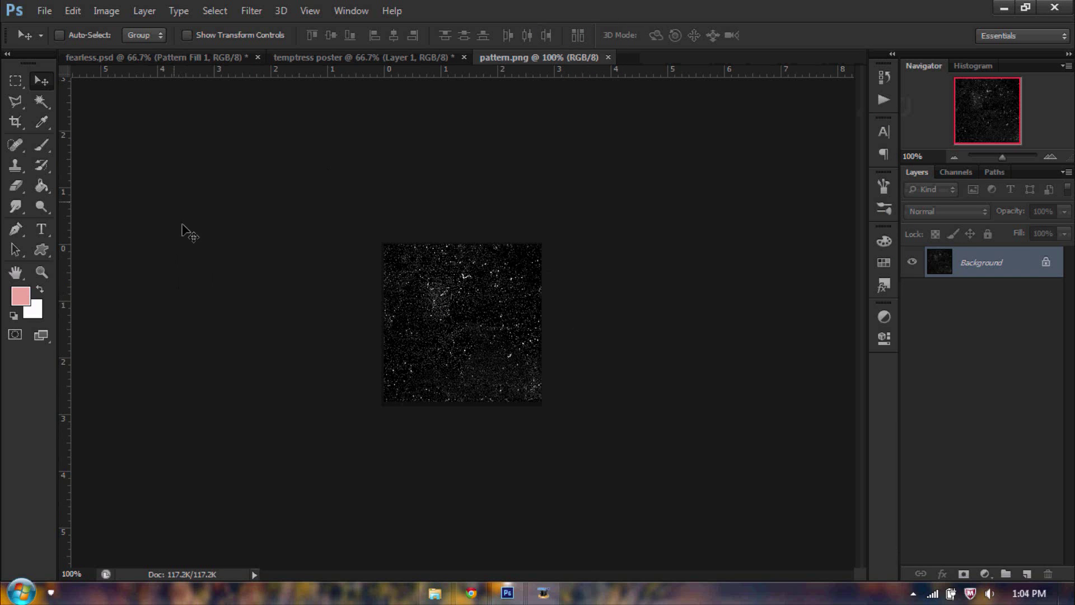
{"action": "left_click", "coordinate": [73, 11]}
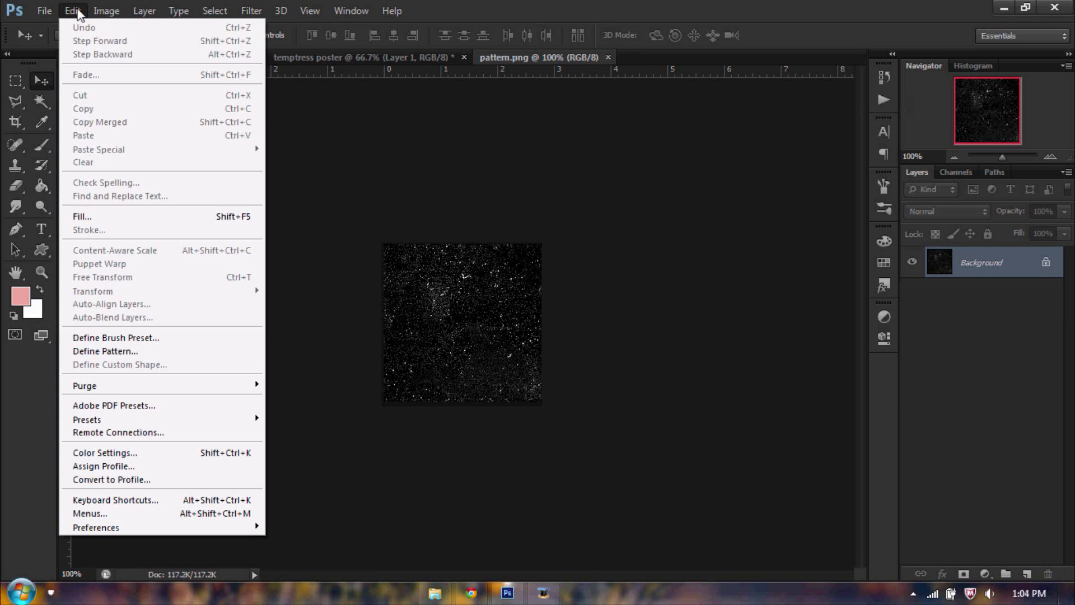
{"action": "left_click", "coordinate": [123, 351]}
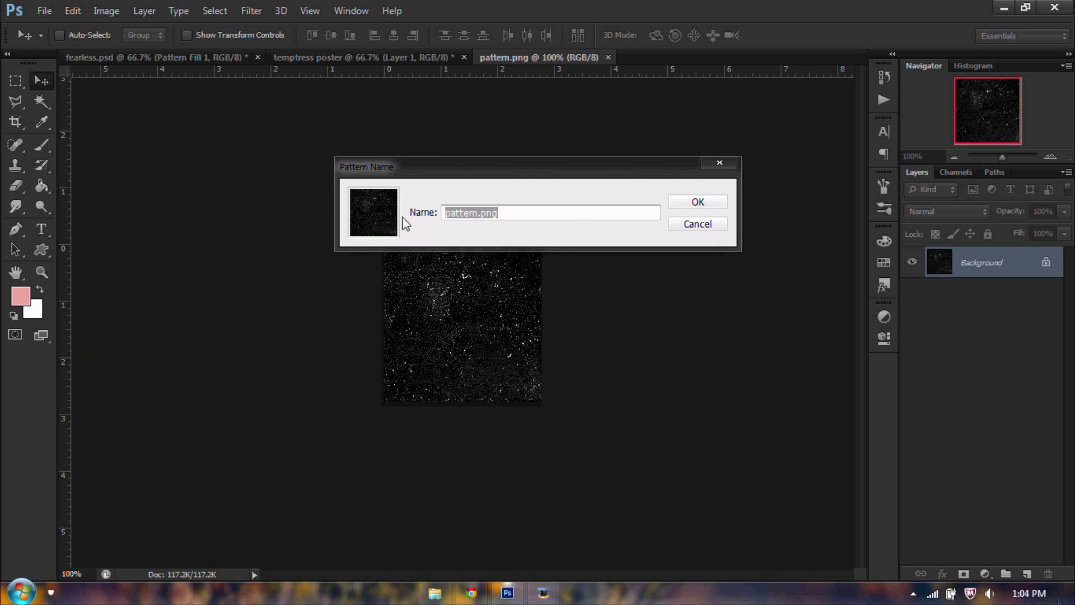
{"action": "left_click", "coordinate": [697, 221]}
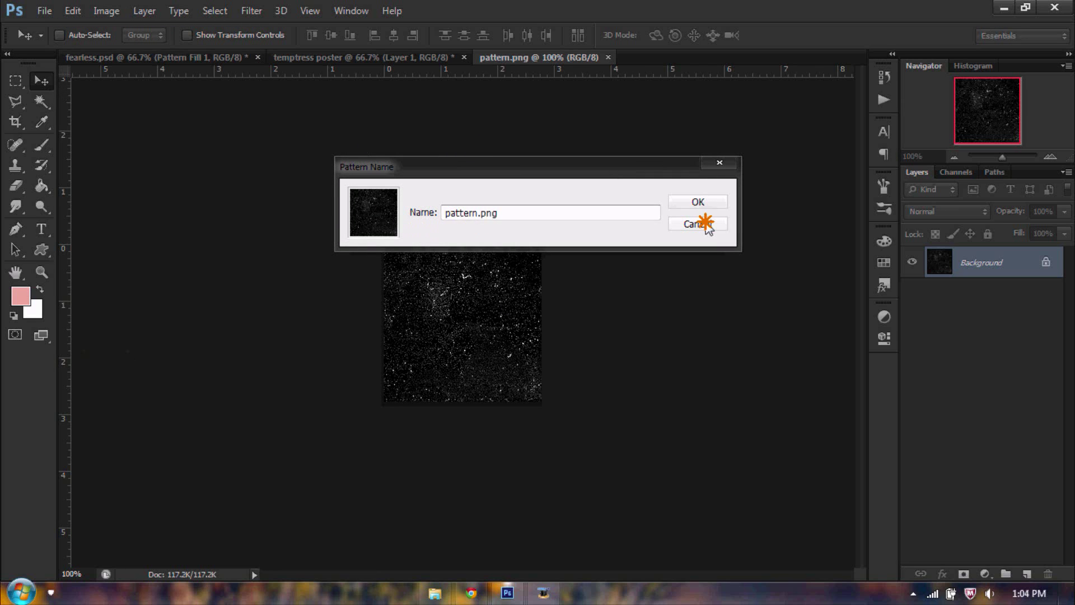
{"action": "left_click", "coordinate": [608, 57]}
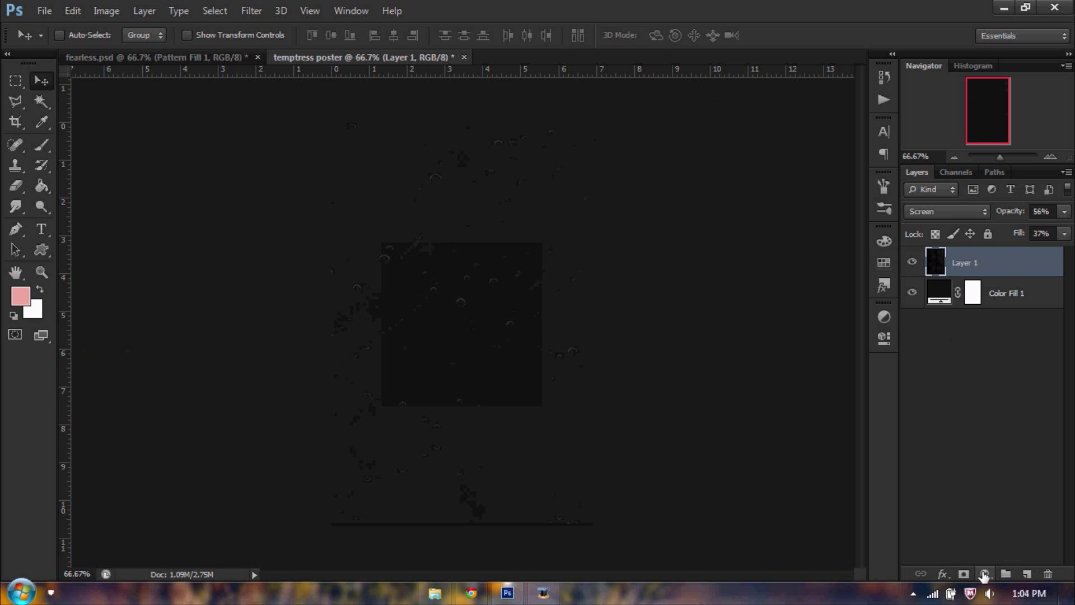
Step: Add a pattern fill layer above Layer 1 using the black speckled pattern preset at 100% scale
{"action": "left_click", "coordinate": [144, 11]}
{"action": "mouse_move", "coordinate": [188, 133]}
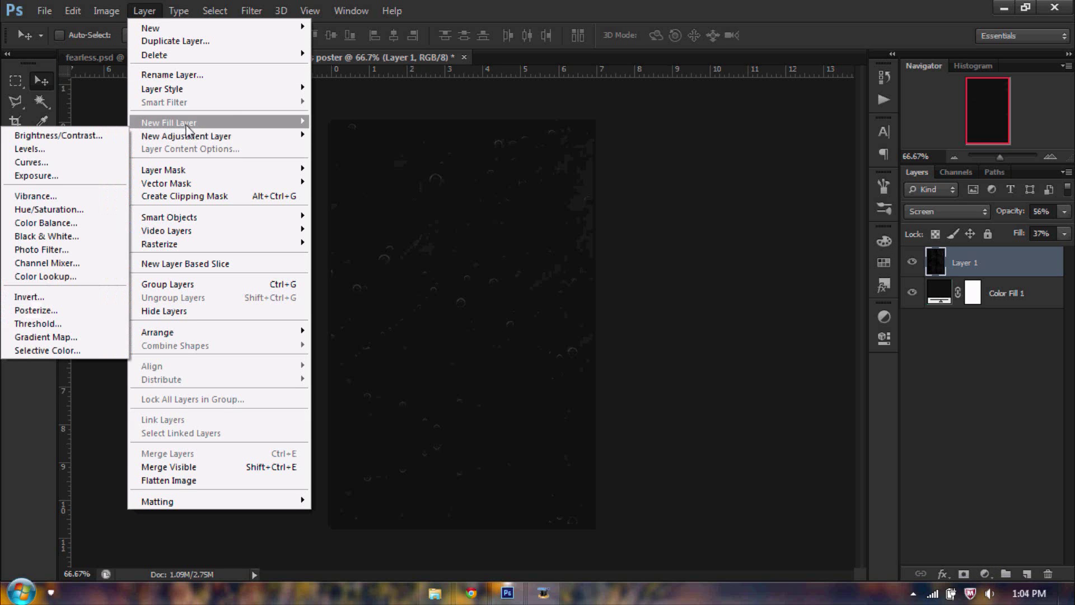
{"action": "left_click", "coordinate": [94, 149]}
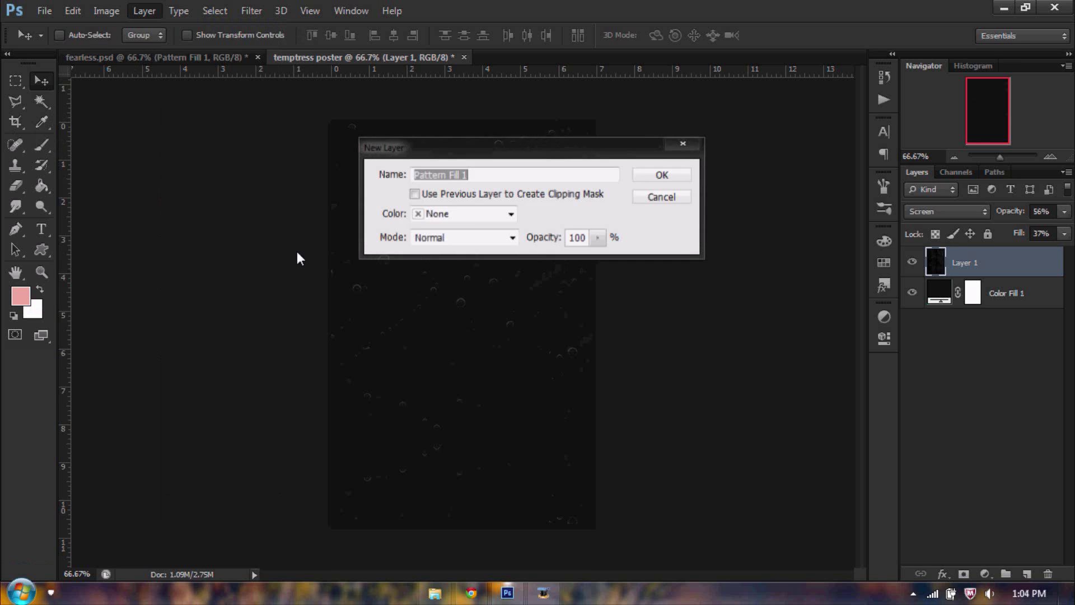
{"action": "left_click", "coordinate": [661, 177]}
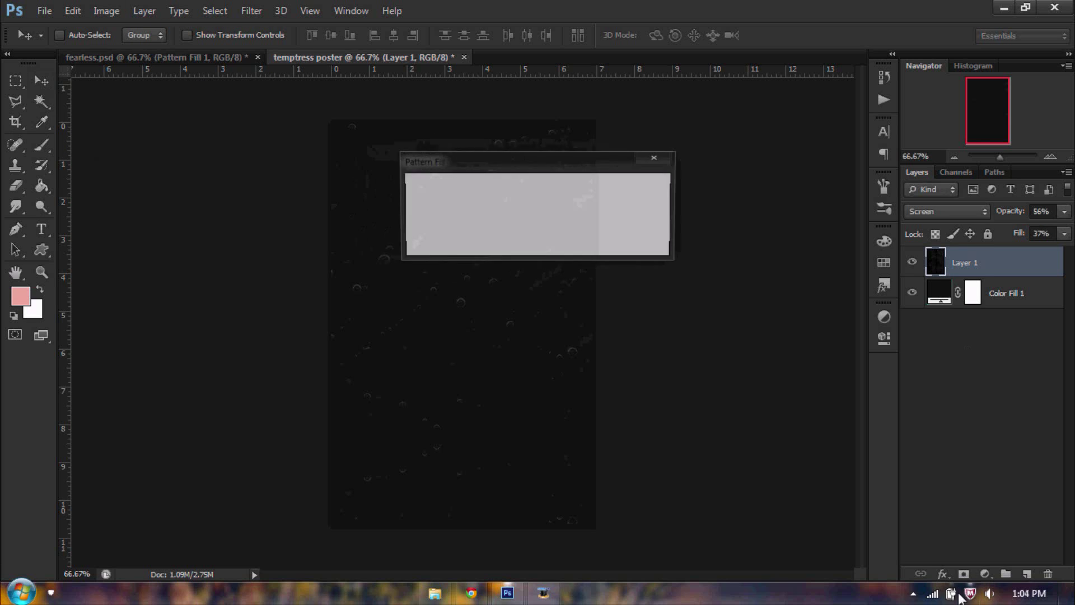
{"action": "left_click", "coordinate": [981, 574]}
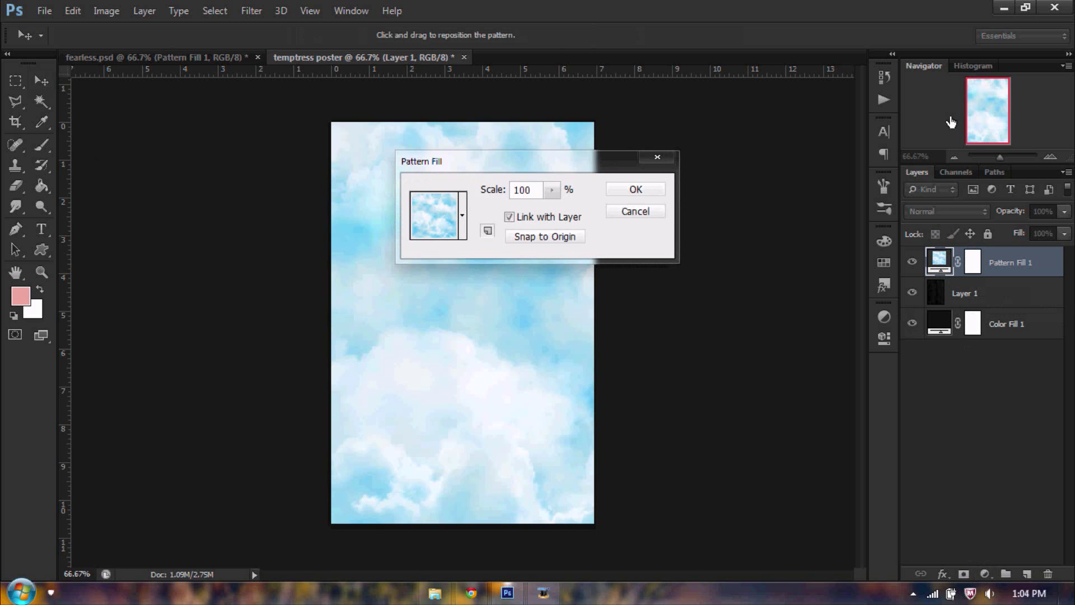
{"action": "left_click", "coordinate": [462, 216]}
{"action": "left_click", "coordinate": [411, 288]}
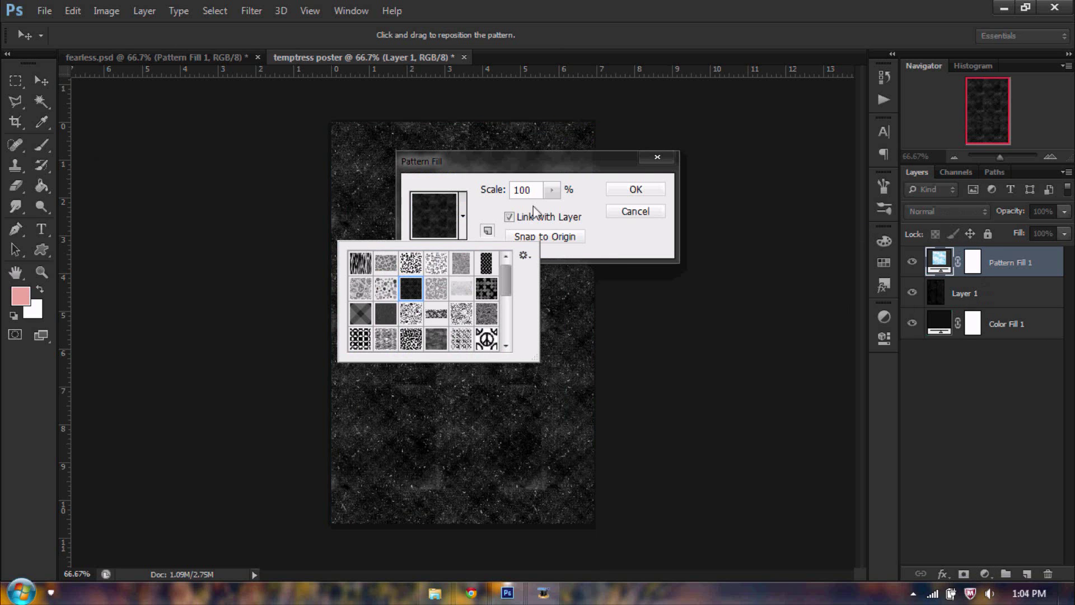
{"action": "scroll", "coordinate": [440, 306], "scroll_direction": "down", "scroll_amount": 4}
{"action": "left_click", "coordinate": [437, 287]}
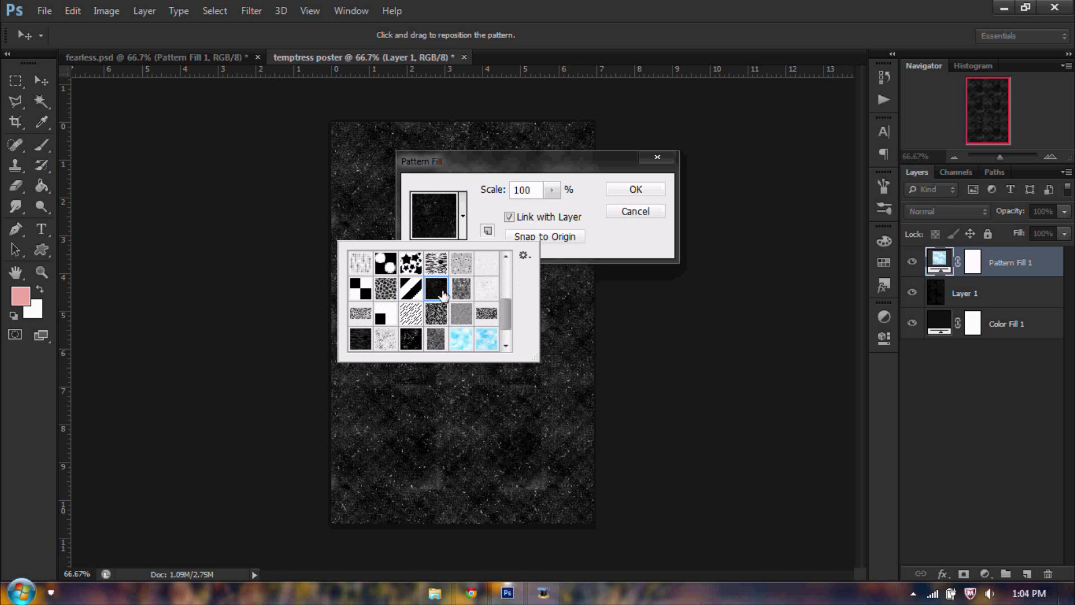
{"action": "left_click", "coordinate": [655, 185]}
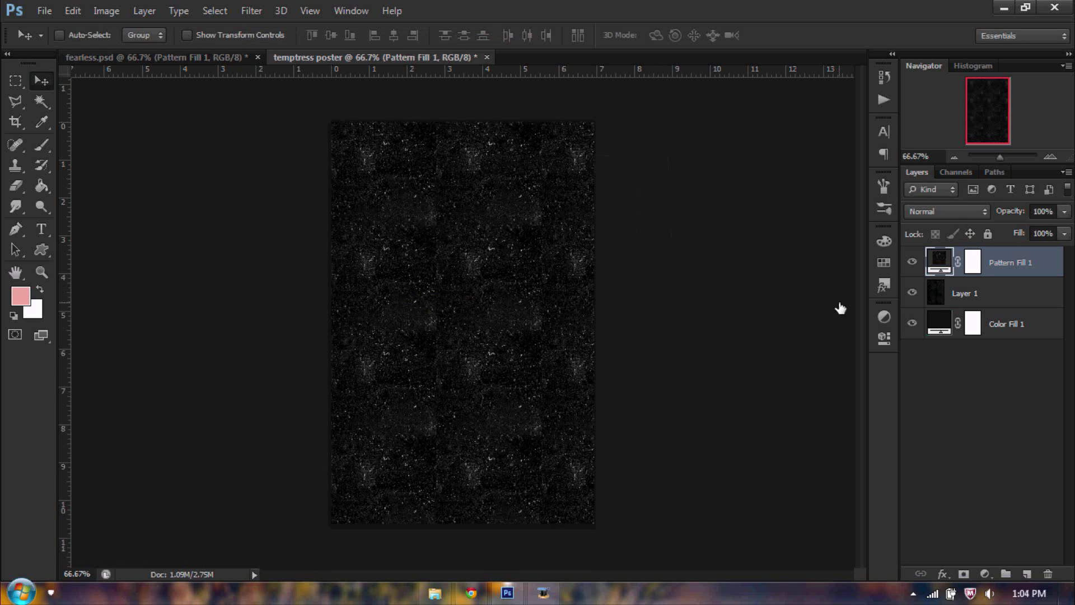
Step: Set the pattern fill layer to Lighten blending with 26% opacity
{"action": "left_click", "coordinate": [958, 219]}
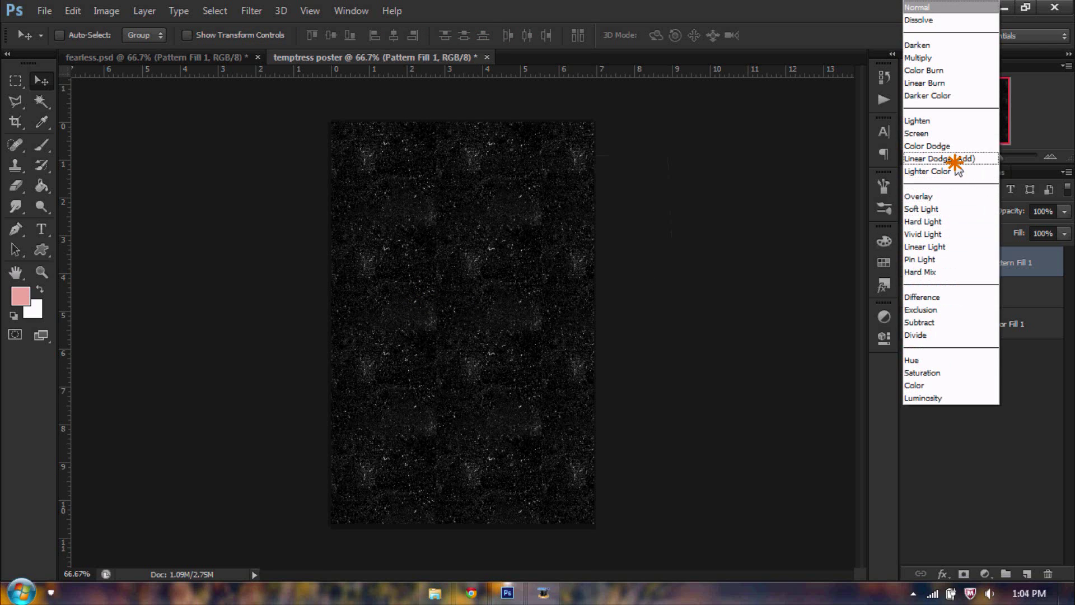
{"action": "left_click", "coordinate": [936, 120]}
{"action": "left_click", "coordinate": [1055, 213]}
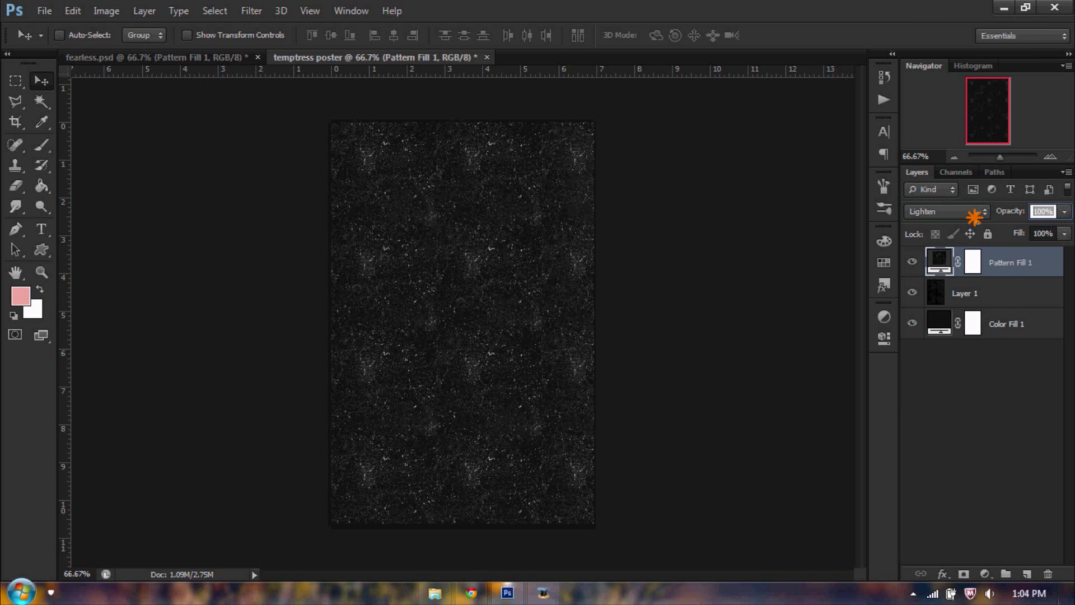
{"action": "type", "text": "26"}
{"action": "key", "text": "Return"}
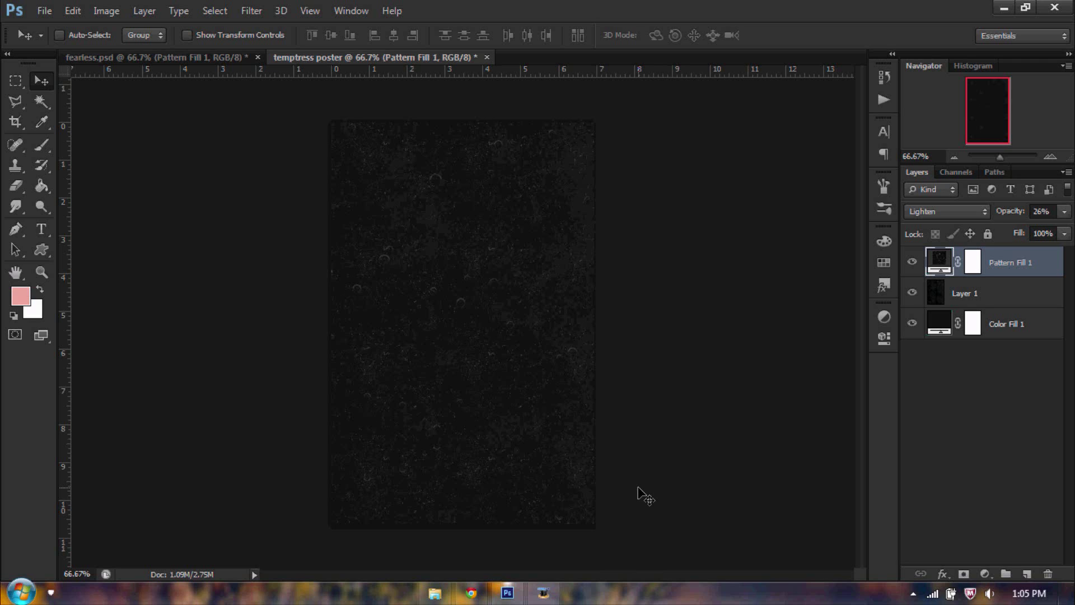
Step: Open the 6-13 tree texture from the resource folder and place it over the whole temptress poster canvas
{"action": "left_click", "coordinate": [442, 584]}
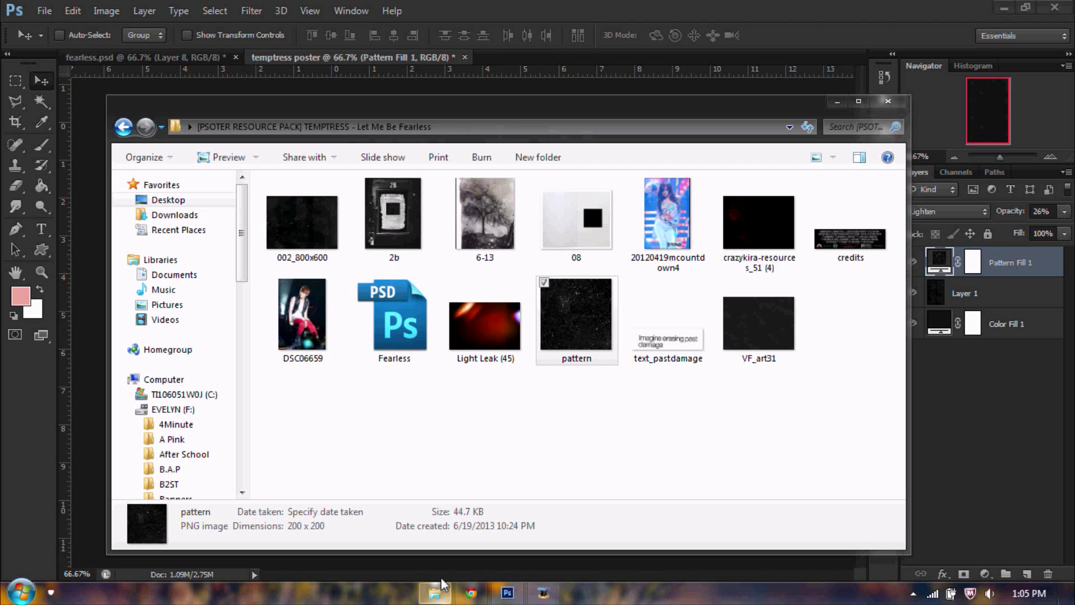
{"action": "left_click", "coordinate": [487, 241]}
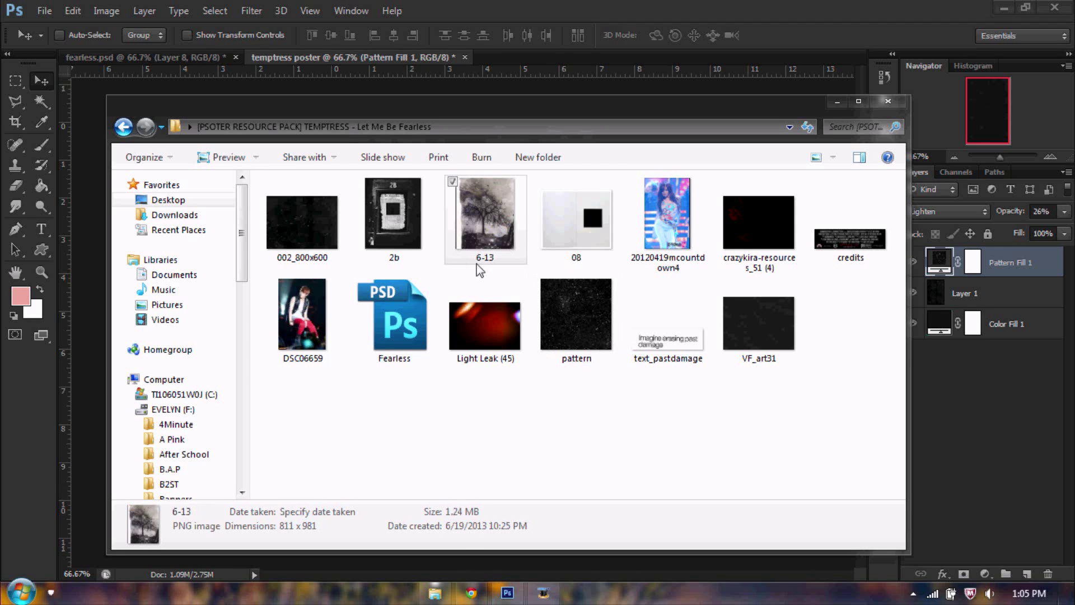
{"action": "left_click_drag", "start_coordinate": [485, 264], "coordinate": [523, 56]}
{"action": "left_click_drag", "start_coordinate": [507, 219], "coordinate": [622, 320]}
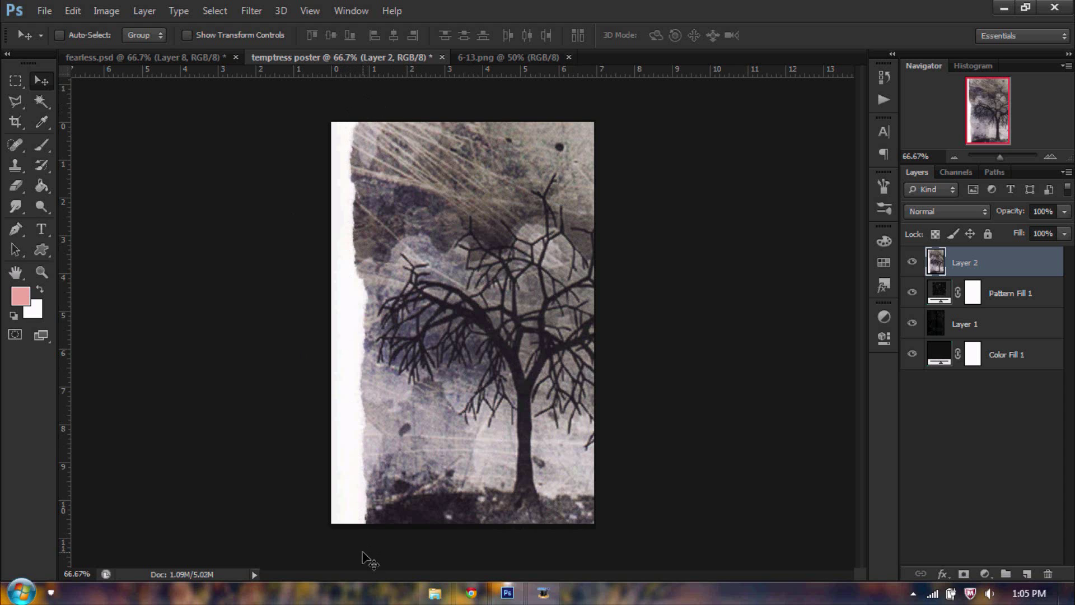
Step: Set the tree texture layer to Soft Light blending with 25% fill and close the 6-13.png document
{"action": "left_click", "coordinate": [939, 212]}
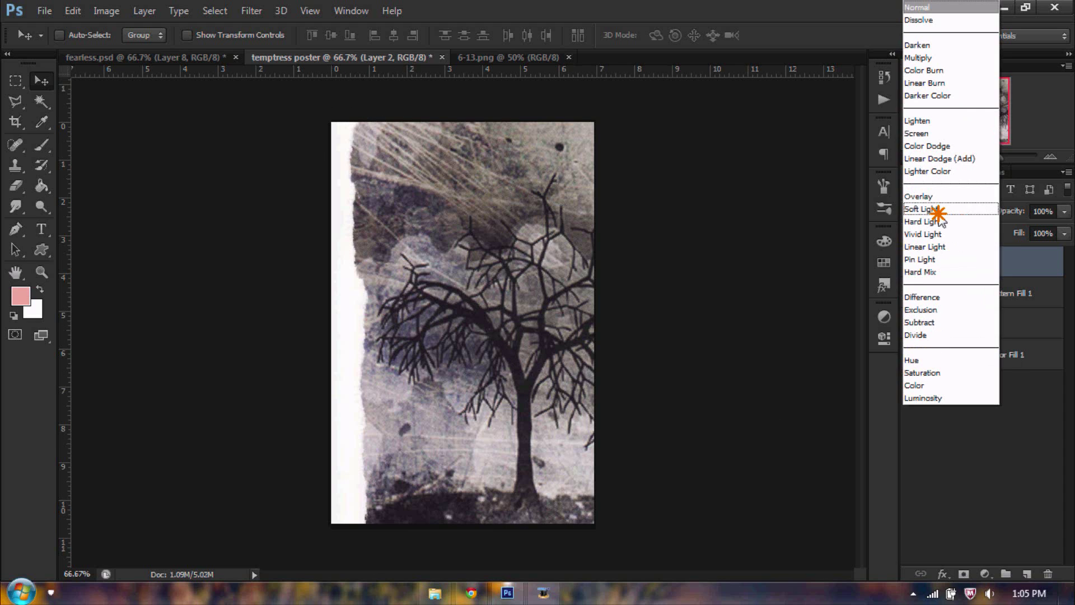
{"action": "left_click", "coordinate": [934, 213]}
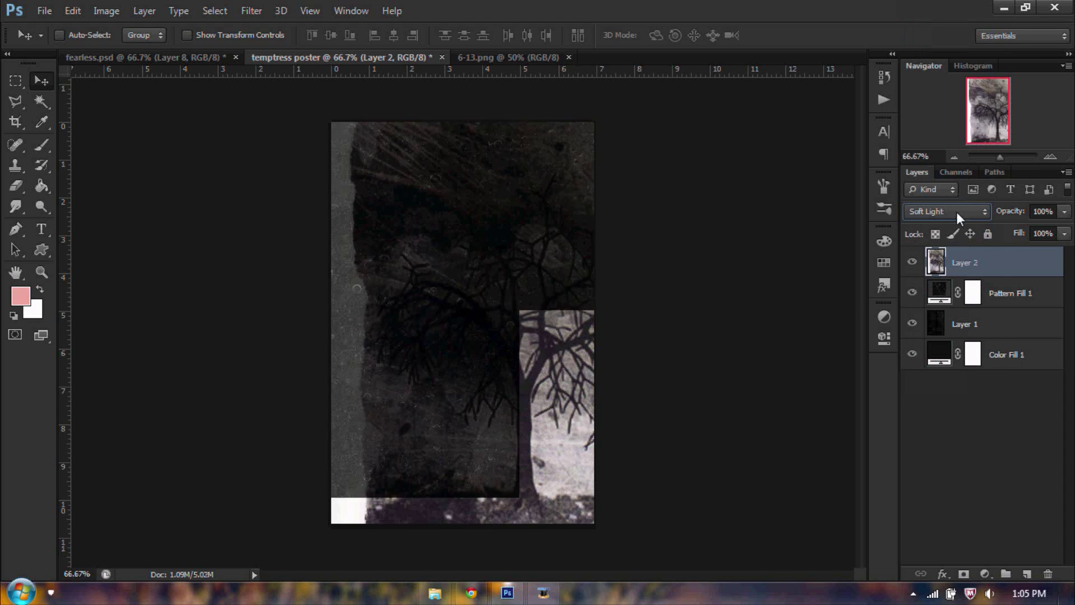
{"action": "left_click", "coordinate": [1038, 235]}
{"action": "key", "text": "BackSpace"}
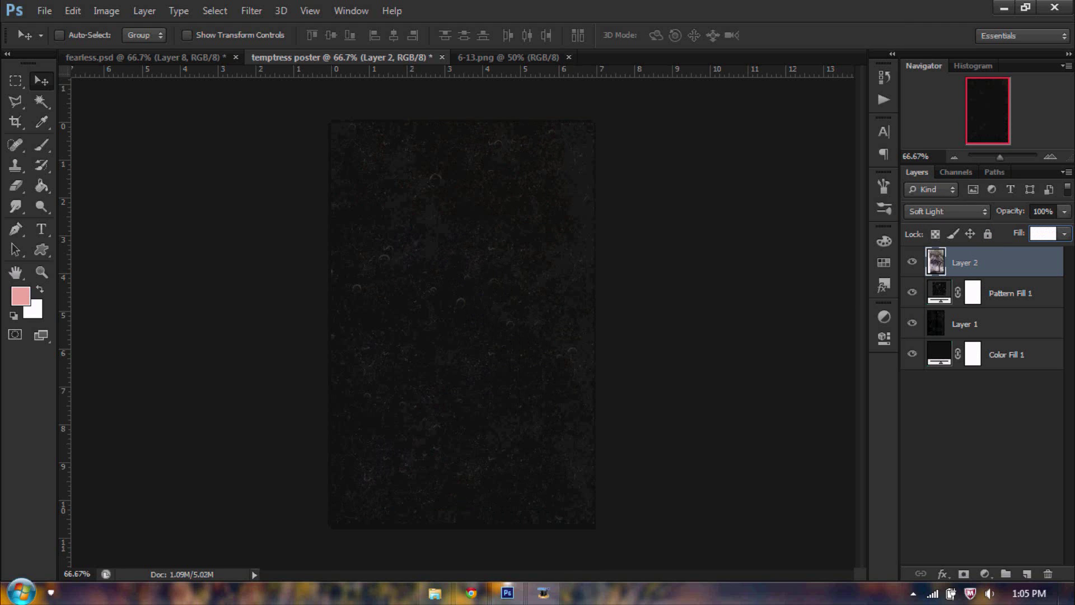
{"action": "type", "text": "25"}
{"action": "key", "text": "Return"}
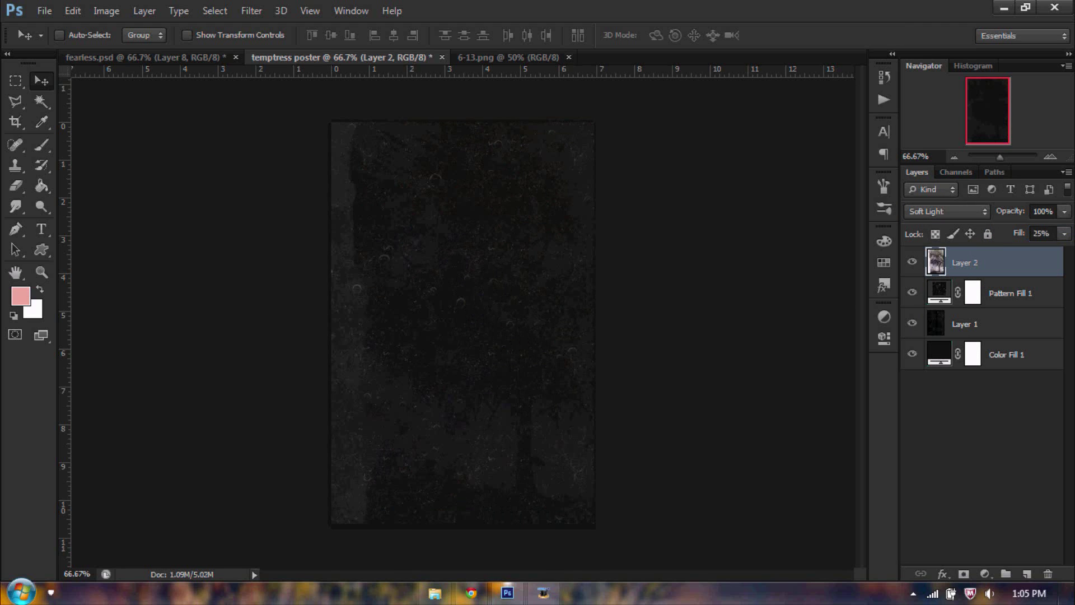
{"action": "left_click", "coordinate": [569, 57]}
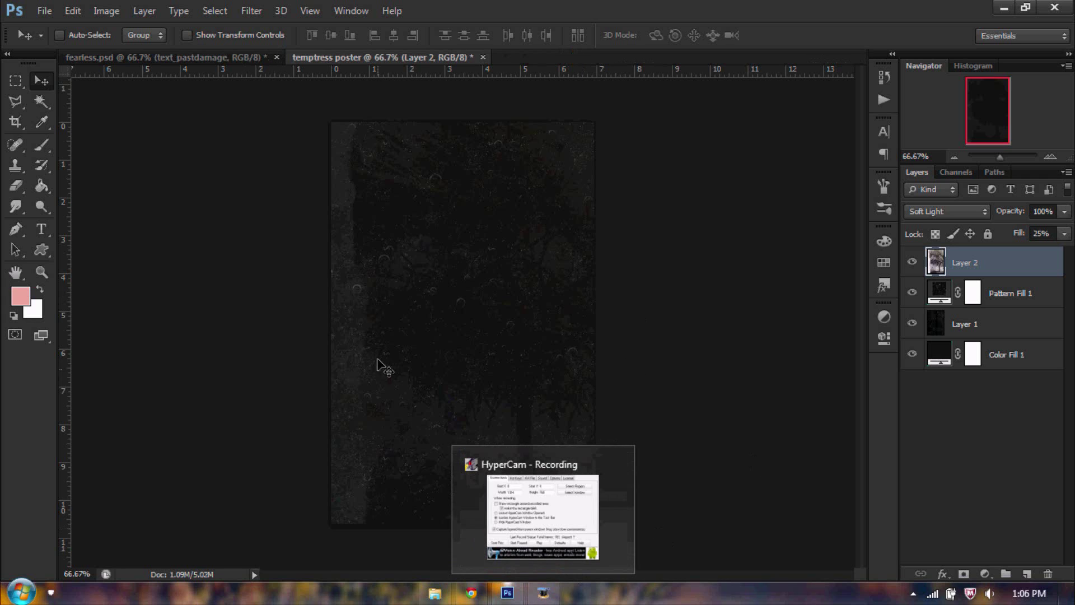
Step: Preview the 20120419mcountdown4 and DSC06659 photos from the poster resource folder
{"action": "left_click", "coordinate": [427, 599]}
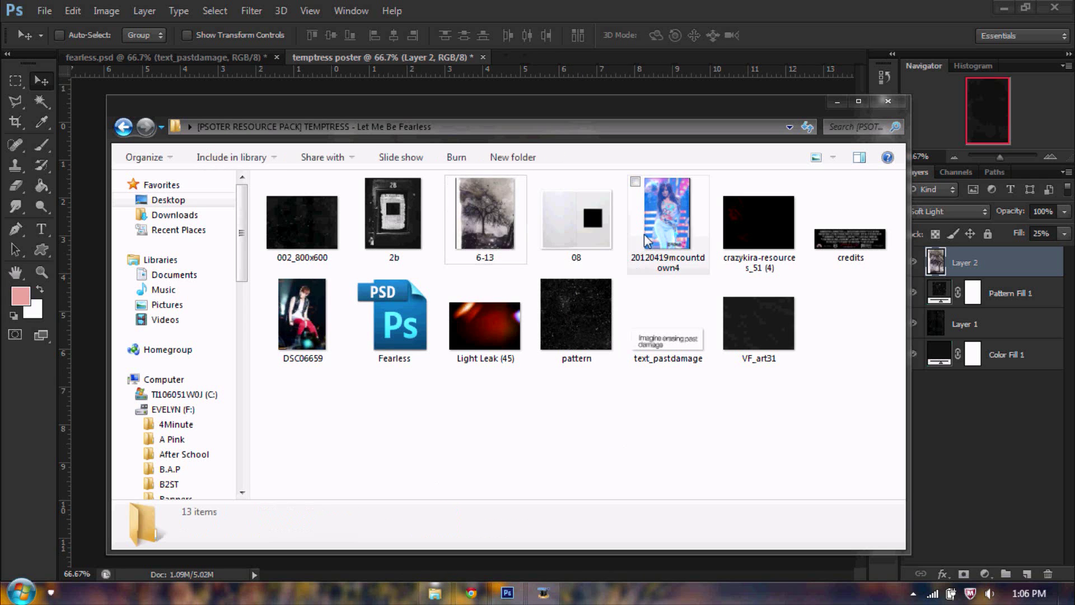
{"action": "double_click", "coordinate": [680, 230]}
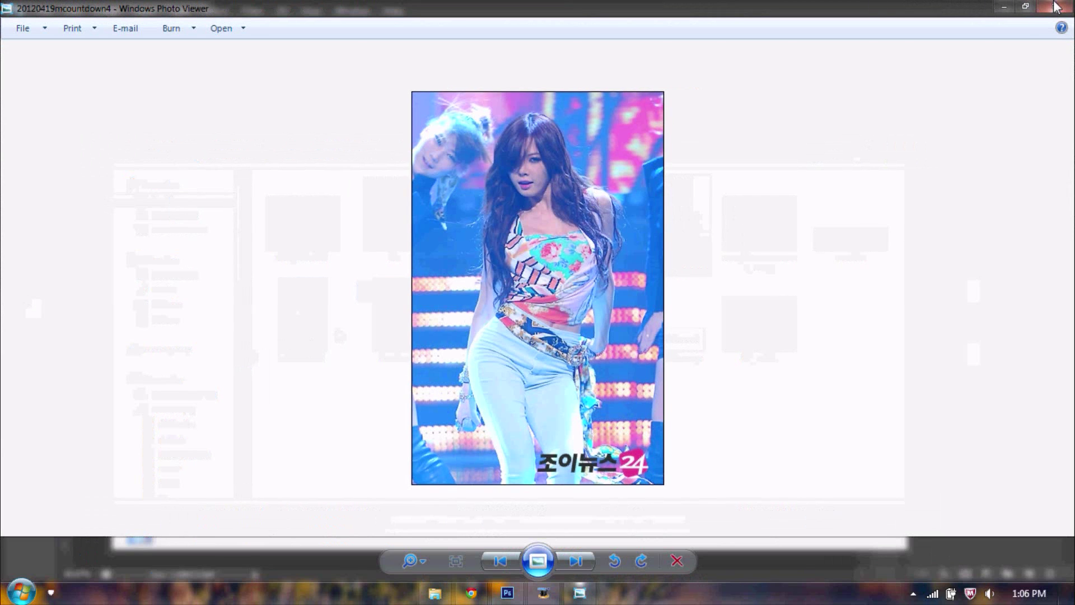
{"action": "left_click", "coordinate": [1056, 7]}
{"action": "double_click", "coordinate": [311, 307]}
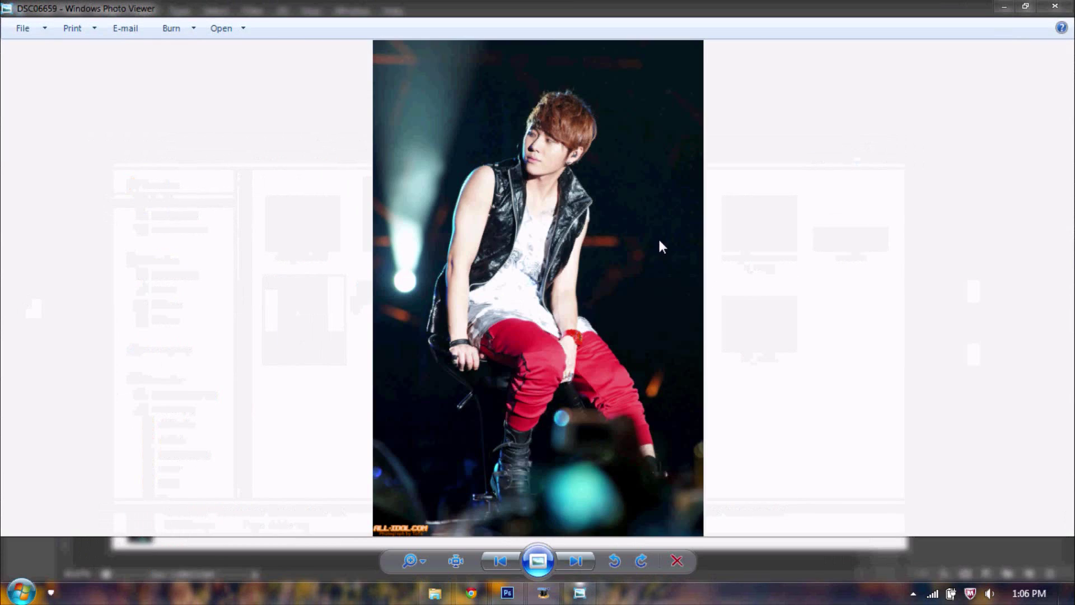
{"action": "left_click", "coordinate": [1055, 6]}
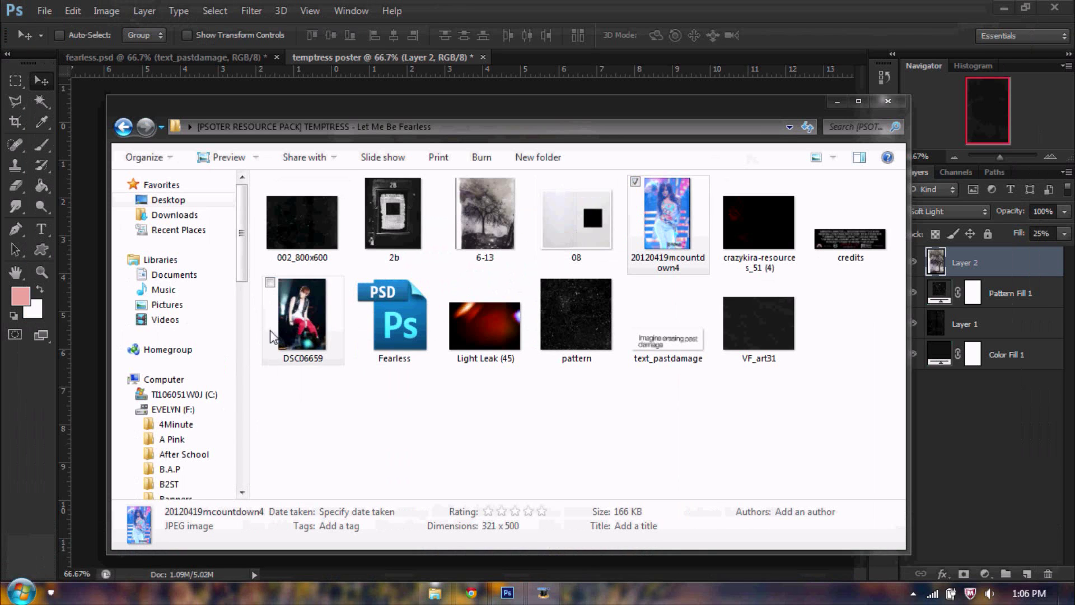
Step: Open the 20120419mcountdown4 and DSC06659 photos in Photoshop and place DSC06659 over the lower part of the poster canvas
{"action": "left_click", "coordinate": [270, 283]}
{"action": "left_click_drag", "start_coordinate": [680, 235], "coordinate": [626, 55]}
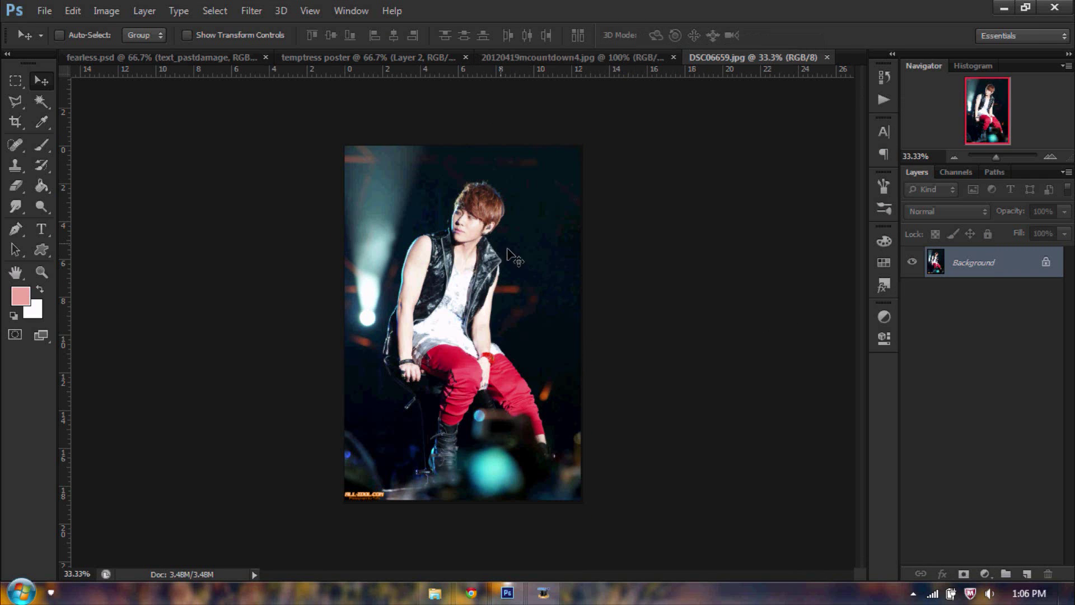
{"action": "left_click_drag", "start_coordinate": [507, 250], "coordinate": [493, 370]}
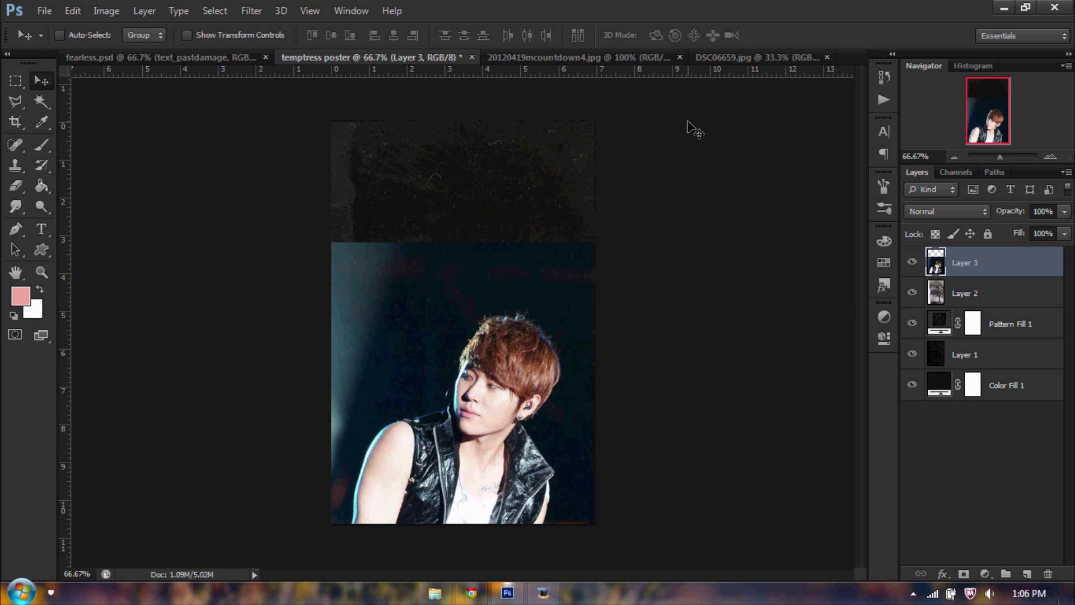
Step: Close the DSC06659 document and place the 20120419mcountdown4 photo over the lower middle of the poster
{"action": "left_click", "coordinate": [827, 57]}
{"action": "left_click", "coordinate": [564, 58]}
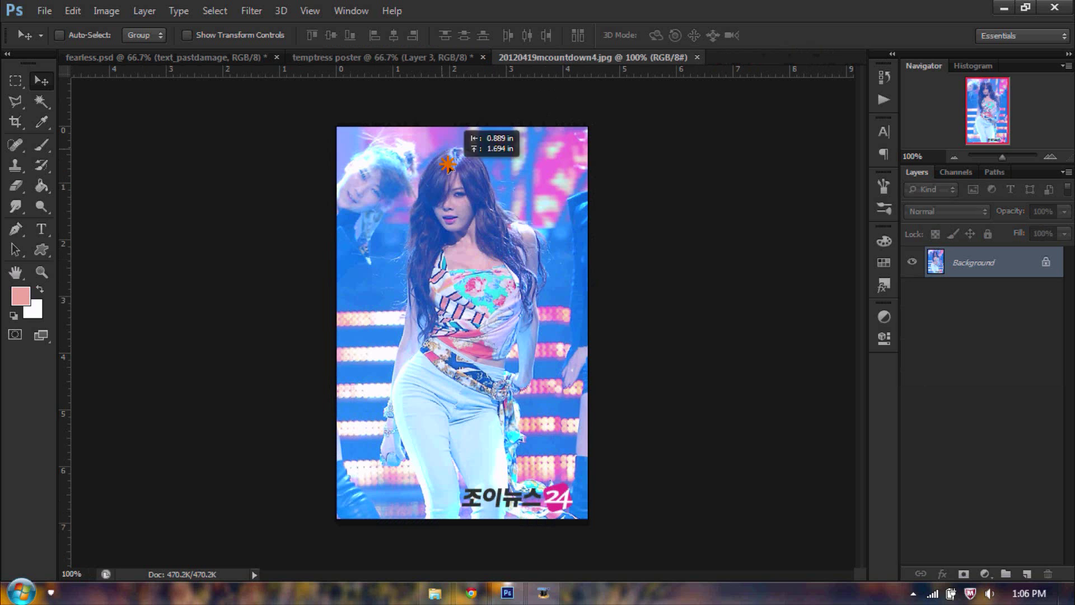
{"action": "left_click_drag", "start_coordinate": [448, 165], "coordinate": [566, 414]}
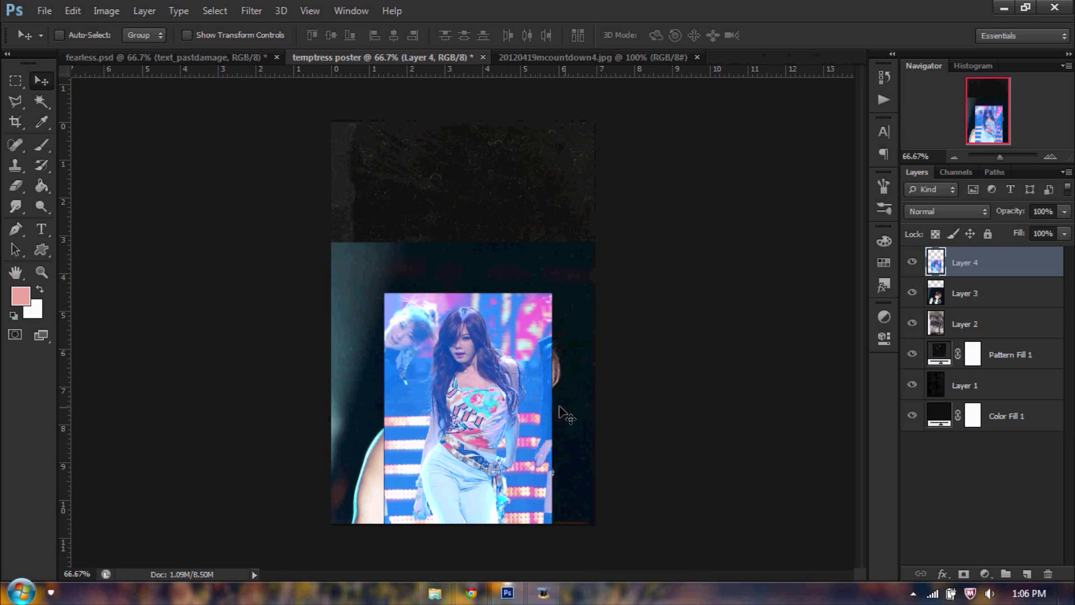
Step: Move the woman's stage photo up against the poster's right edge and stack its layer below Layer 3
{"action": "left_click_drag", "start_coordinate": [490, 435], "coordinate": [532, 347]}
{"action": "left_click_drag", "start_coordinate": [1002, 261], "coordinate": [993, 290]}
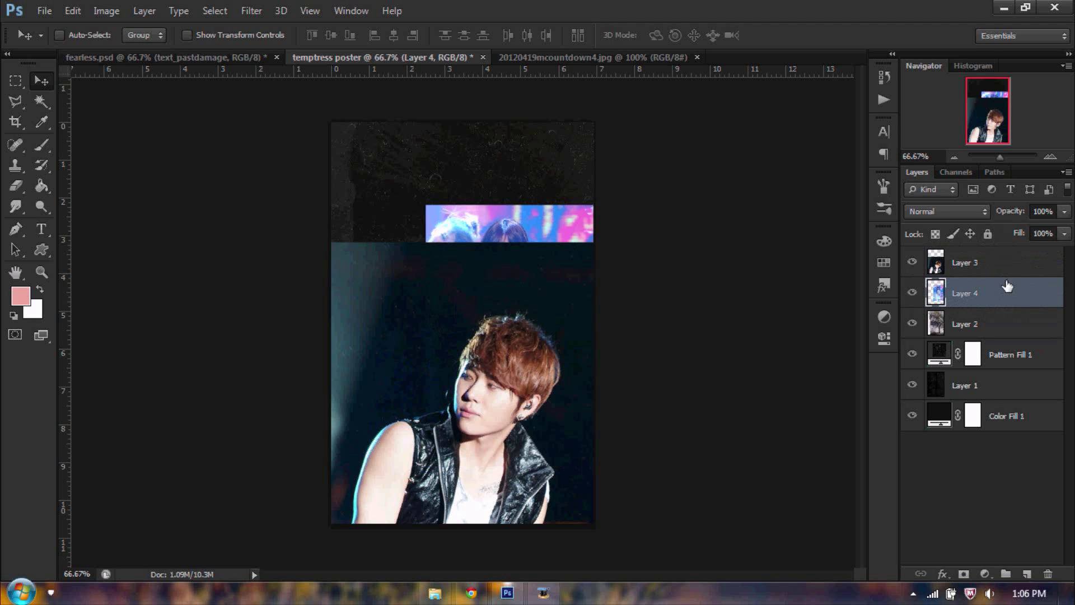
Step: Move the Layer 3 photo up and left to cover the poster, and flip it horizontally
{"action": "left_click", "coordinate": [994, 263]}
{"action": "left_click_drag", "start_coordinate": [414, 456], "coordinate": [356, 307]}
{"action": "left_click", "coordinate": [73, 11]}
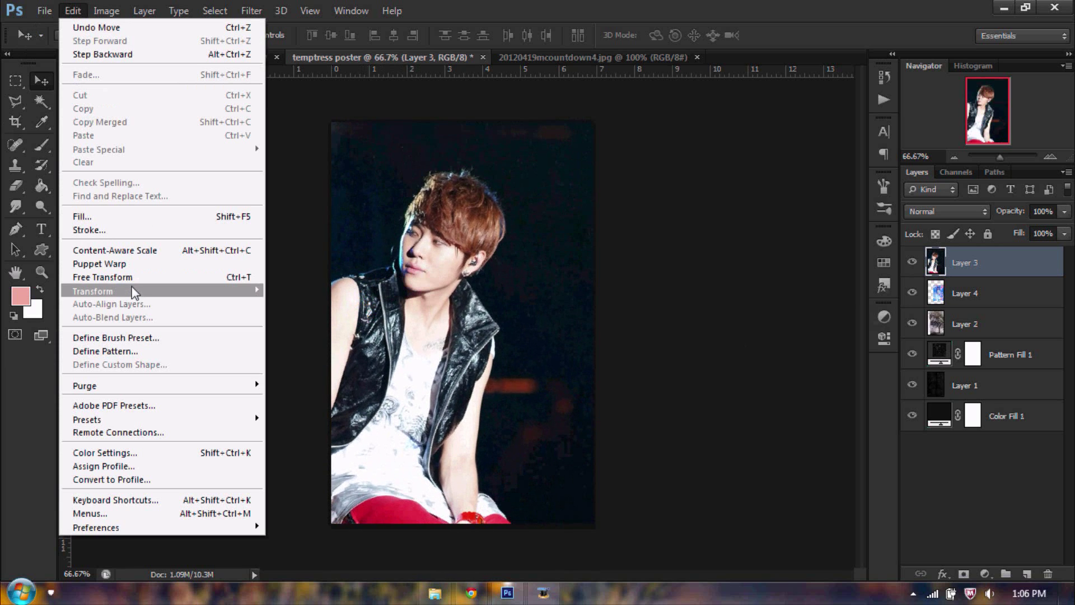
{"action": "mouse_move", "coordinate": [135, 292]}
{"action": "left_click", "coordinate": [343, 442]}
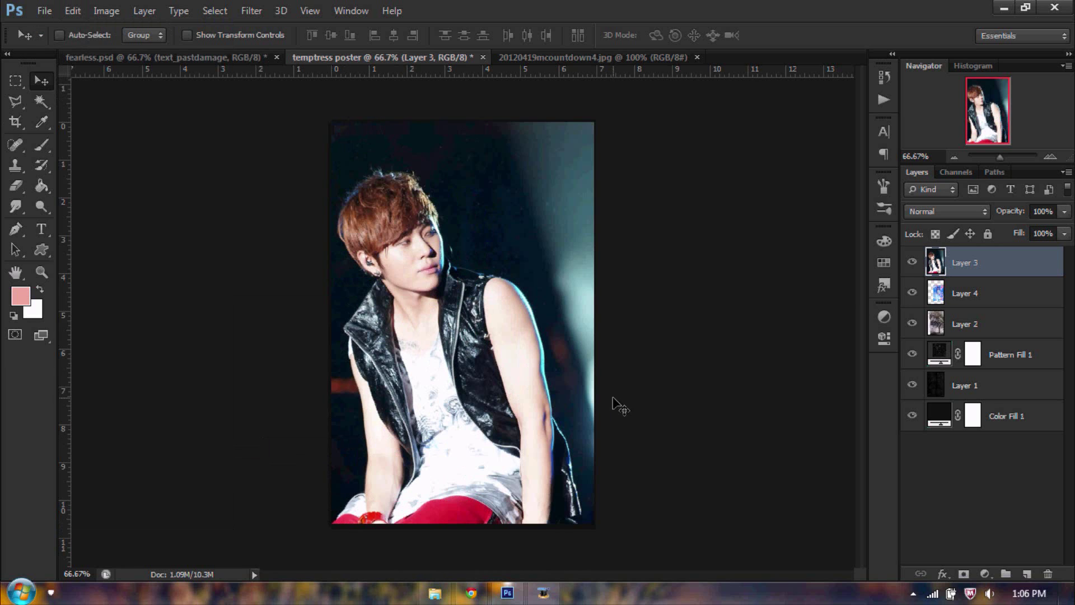
Step: Lower Layer 3's opacity to 51% and scale its photo to 55%, moving it up beside the woman
{"action": "left_click_drag", "start_coordinate": [1063, 213], "coordinate": [1020, 234]}
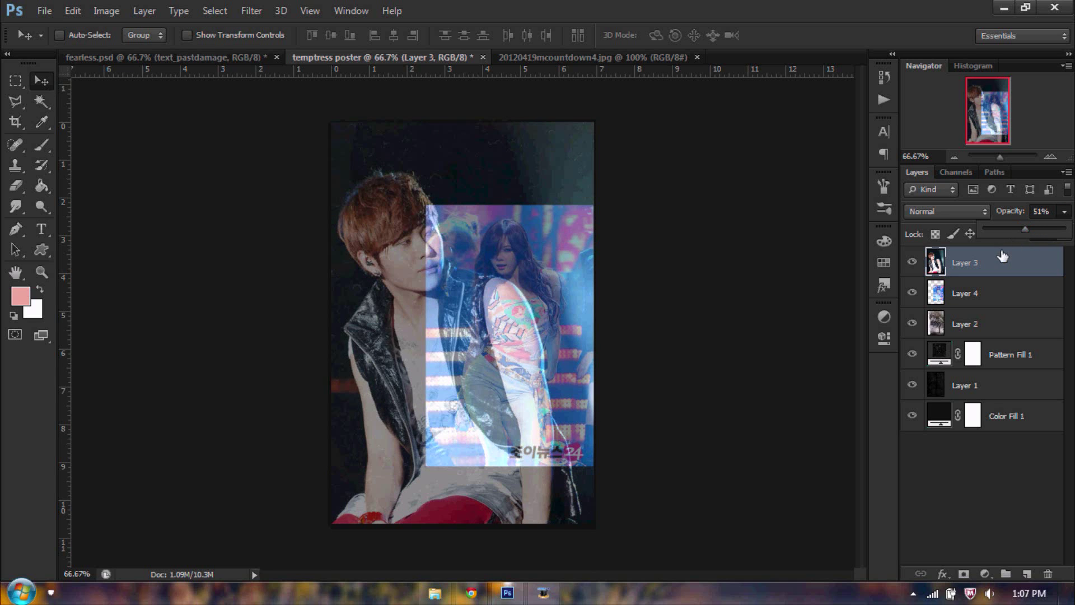
{"action": "key", "text": "ctrl+t"}
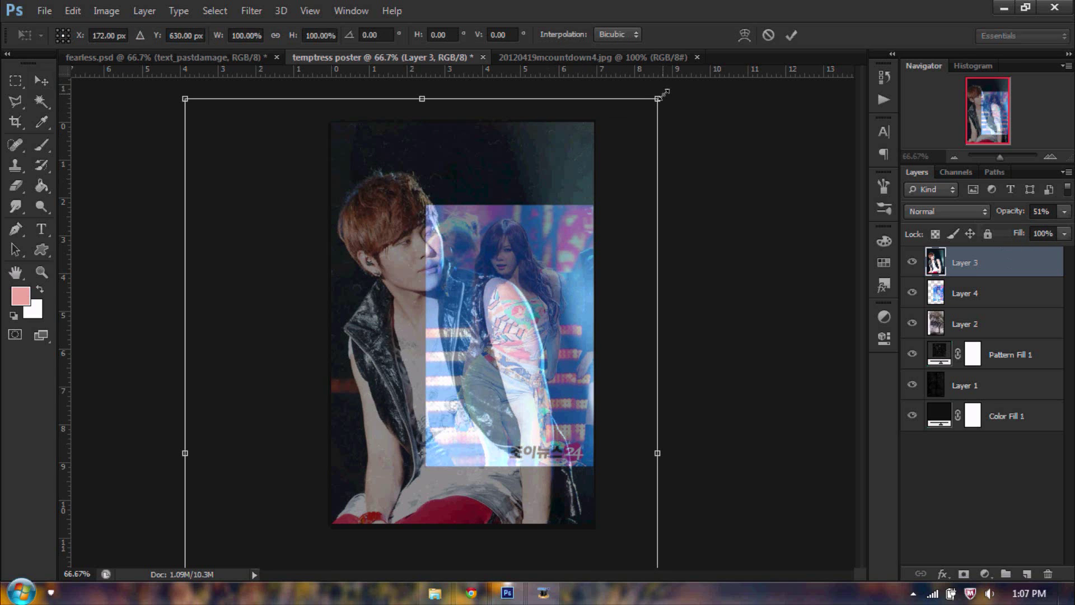
{"action": "left_click", "coordinate": [1049, 156]}
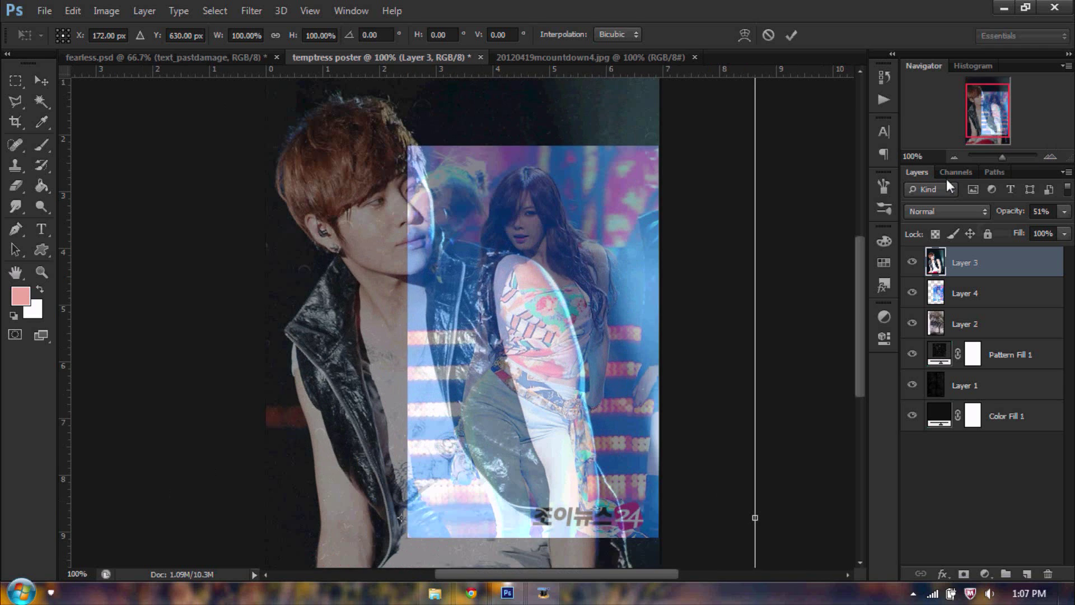
{"action": "scroll", "coordinate": [766, 117], "scroll_direction": "up", "scroll_amount": 2}
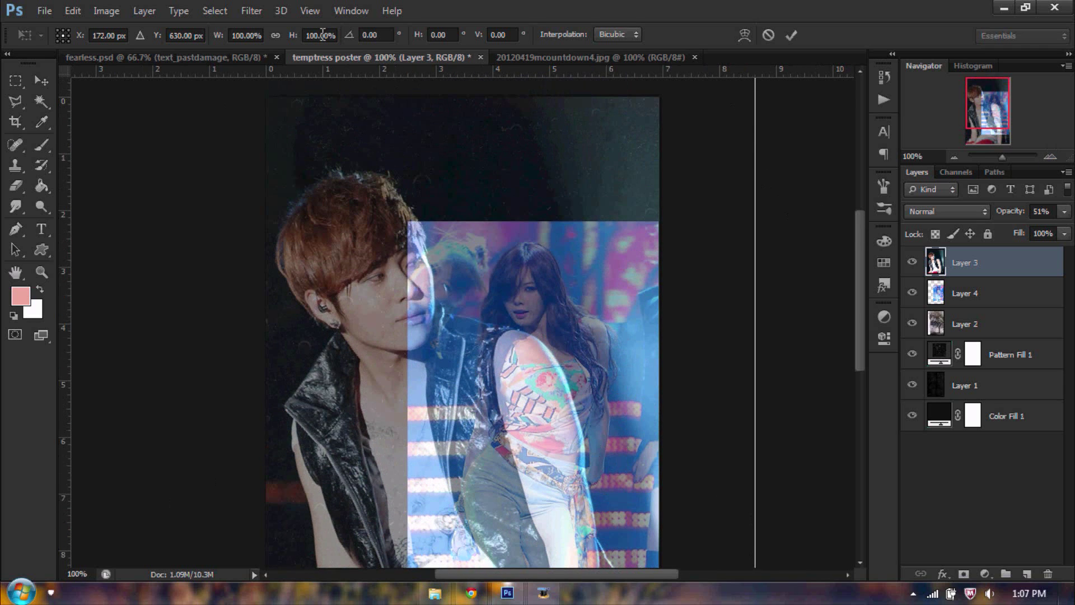
{"action": "left_click_drag", "start_coordinate": [282, 34], "coordinate": [257, 48]}
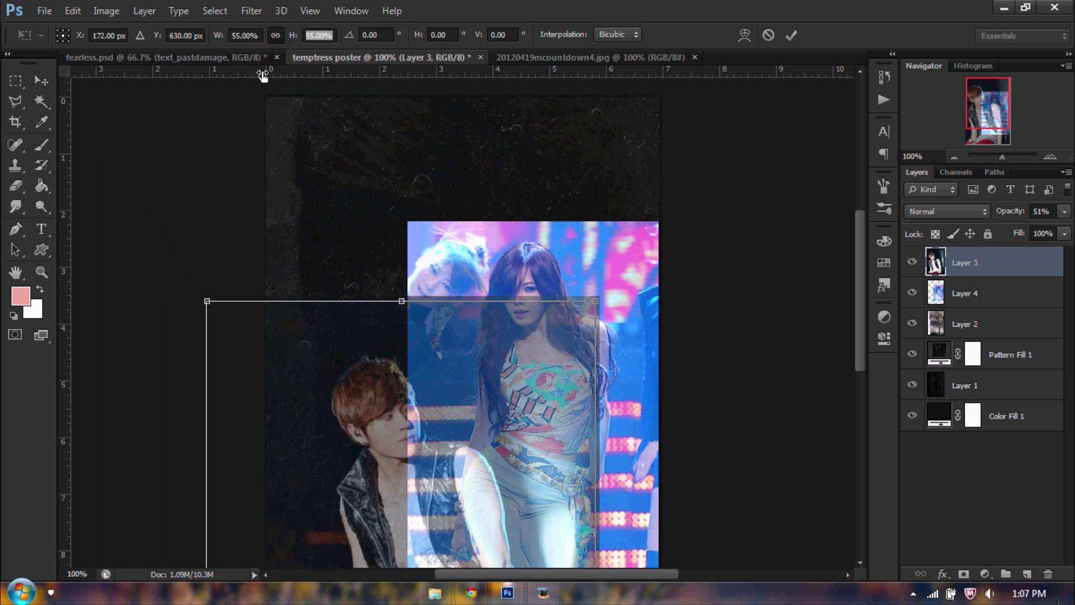
{"action": "left_click", "coordinate": [411, 468]}
{"action": "left_click_drag", "start_coordinate": [411, 468], "coordinate": [439, 351]}
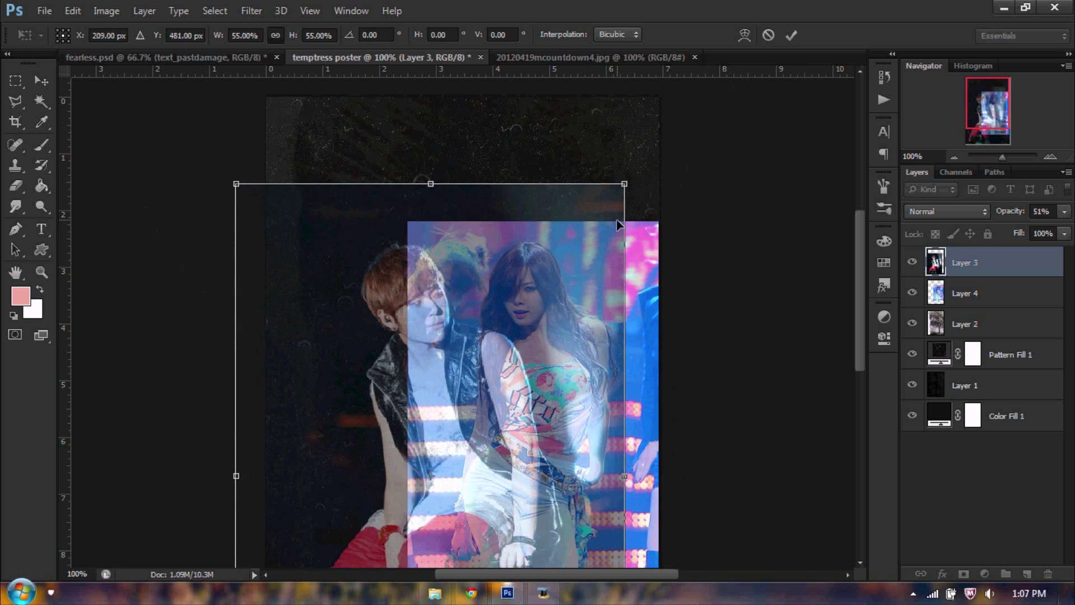
Step: Refine the man's photo to 52.73% scale and 5.51° rotation beside the woman, and restore Layer 3 to 100% opacity
{"action": "left_click_drag", "start_coordinate": [624, 185], "coordinate": [608, 207]}
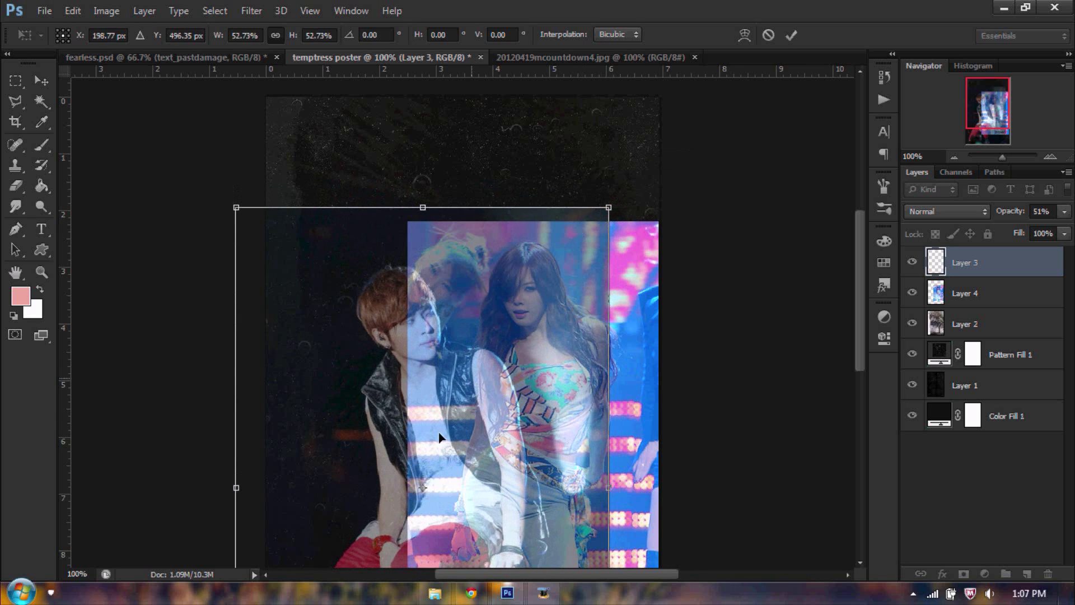
{"action": "left_click_drag", "start_coordinate": [435, 439], "coordinate": [436, 408]}
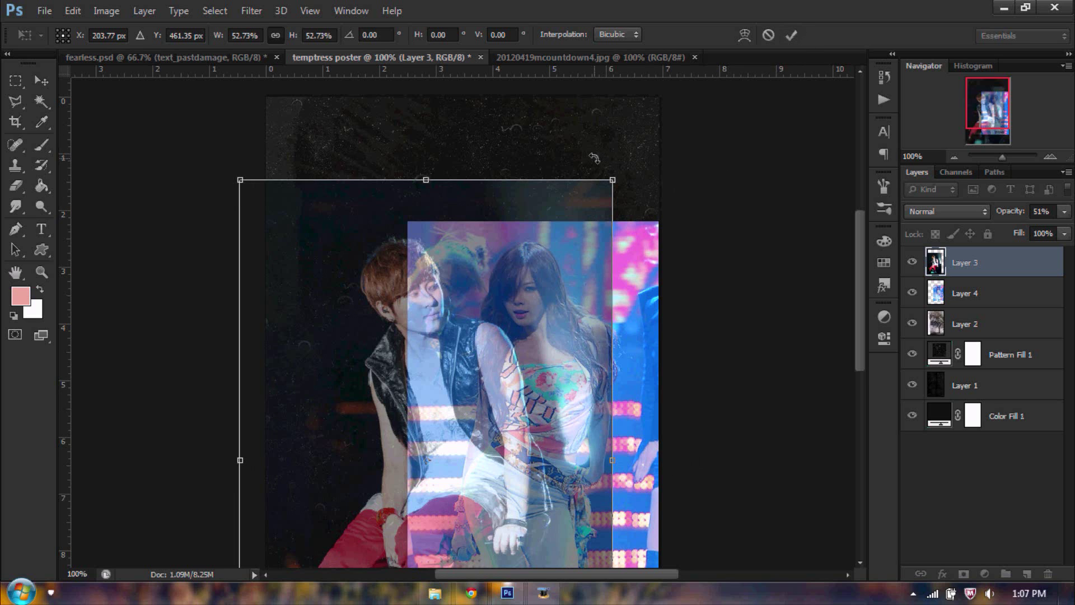
{"action": "left_click_drag", "start_coordinate": [609, 169], "coordinate": [638, 185]}
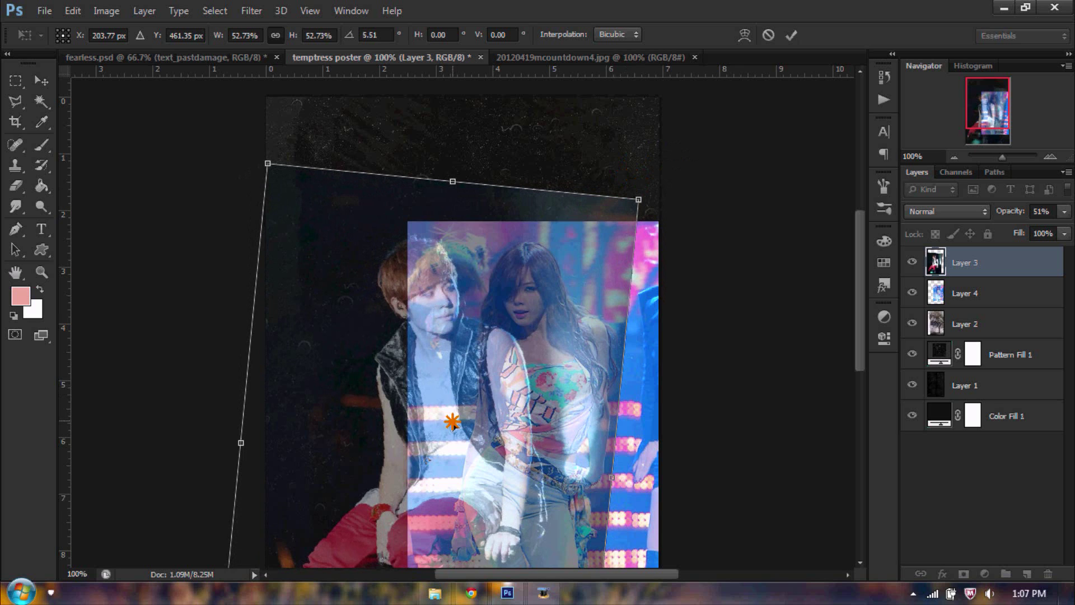
{"action": "left_click_drag", "start_coordinate": [439, 421], "coordinate": [424, 434]}
{"action": "left_click", "coordinate": [792, 35]}
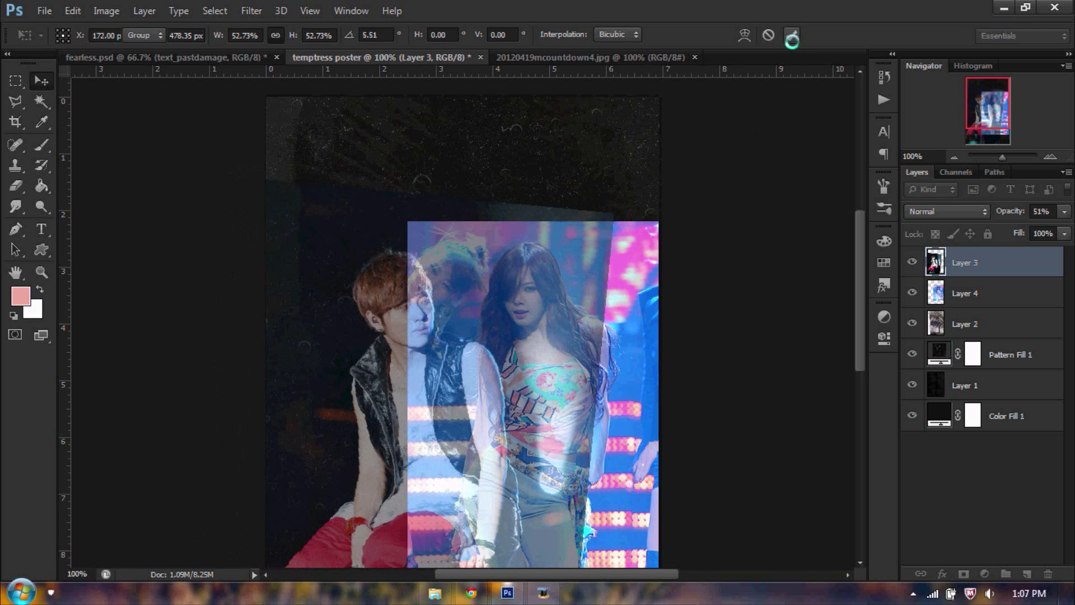
{"action": "left_click_drag", "start_coordinate": [1017, 216], "coordinate": [1064, 207]}
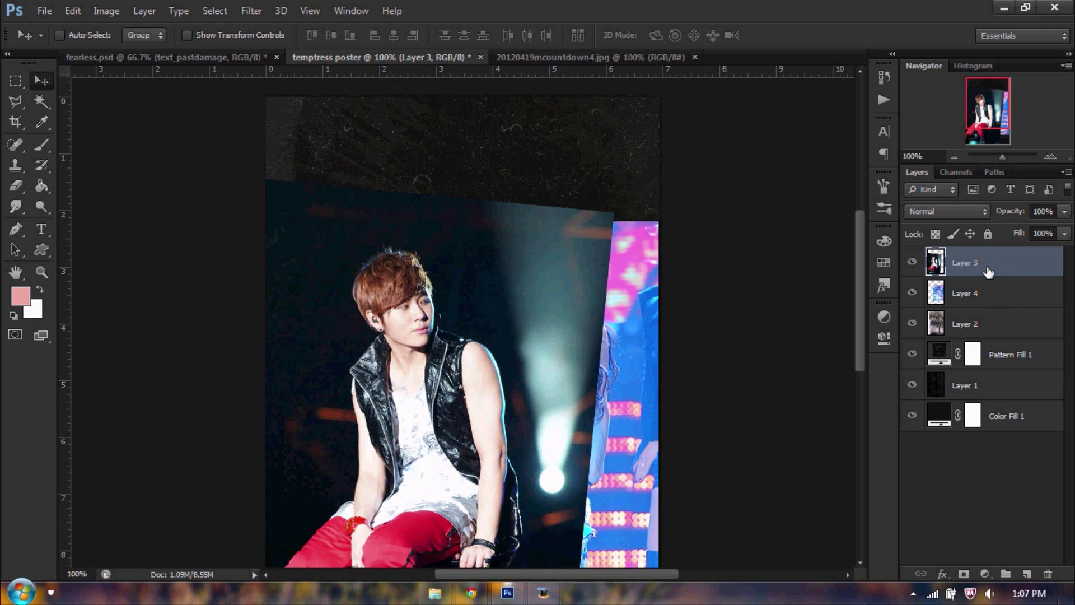
Step: Scale Layer 3 and Layer 4 together to about 80% and move them up toward the middle of the poster
{"action": "left_click", "coordinate": [984, 291], "text": "shift"}
{"action": "key", "text": "ctrl+t"}
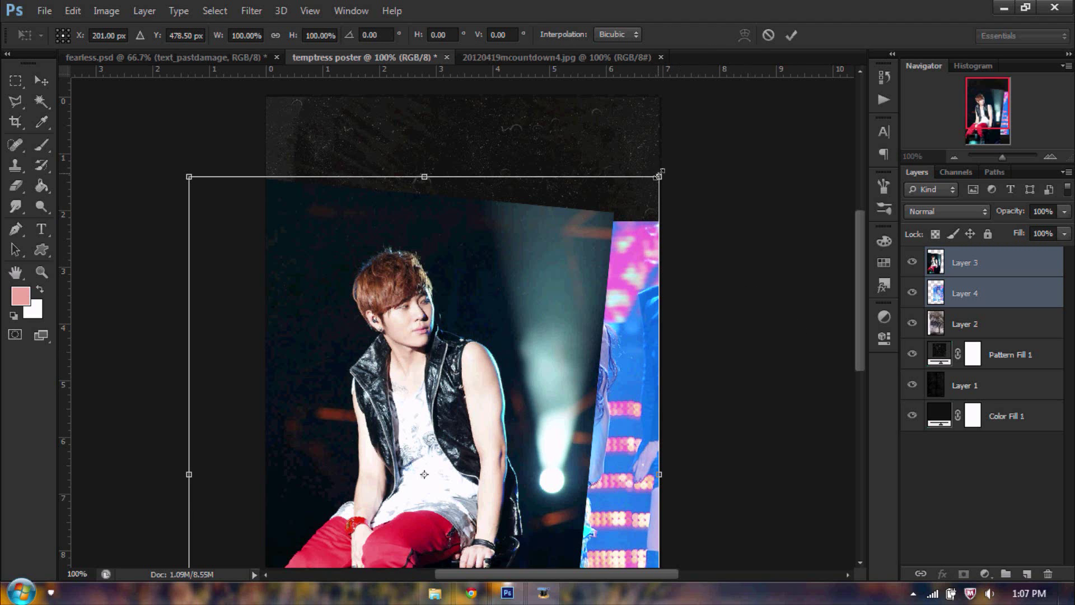
{"action": "left_click_drag", "start_coordinate": [659, 175], "coordinate": [532, 274]}
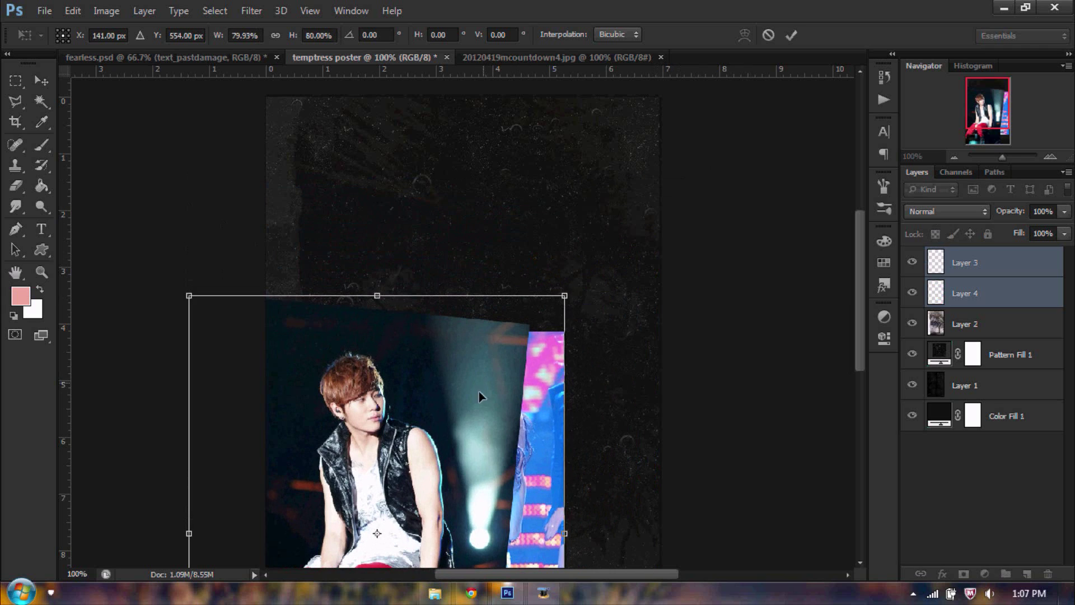
{"action": "left_click_drag", "start_coordinate": [479, 396], "coordinate": [547, 256]}
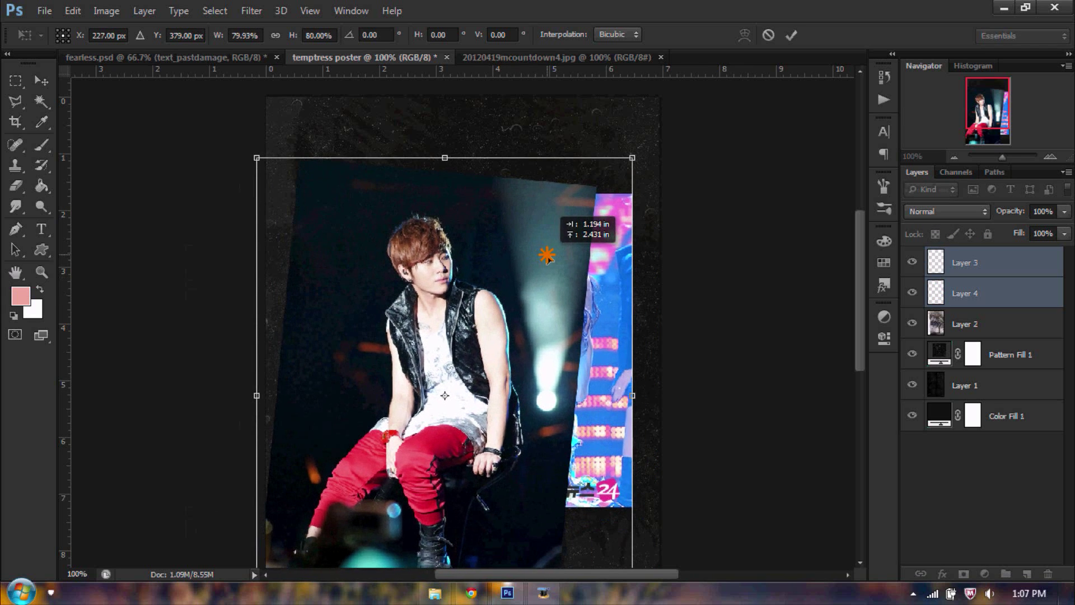
{"action": "left_click", "coordinate": [791, 34]}
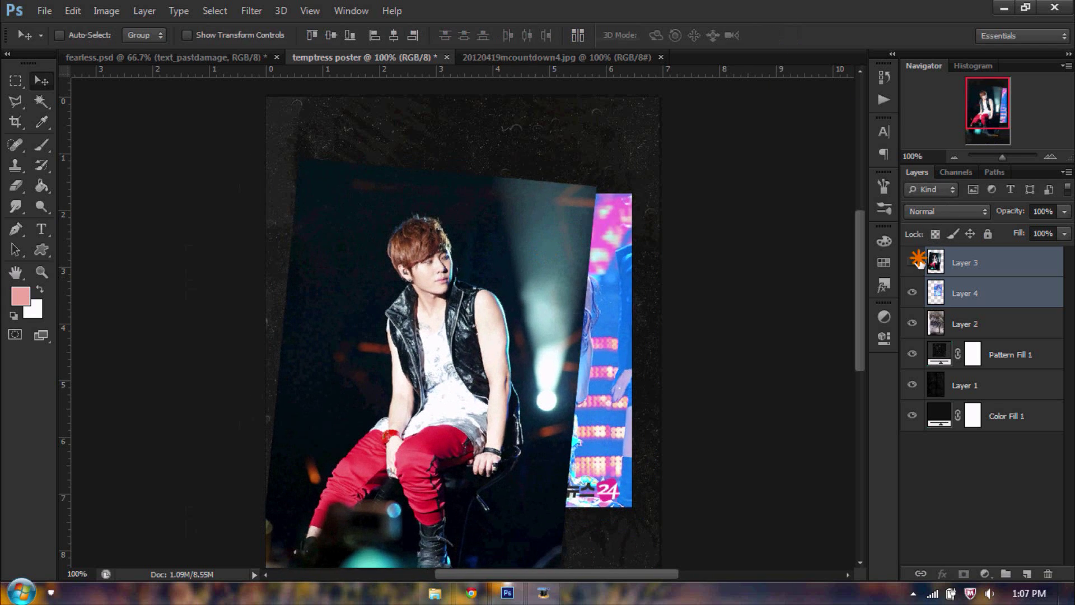
Step: Hide Layer 3 and add a Reveal All layer mask to Layer 4
{"action": "left_click", "coordinate": [914, 262]}
{"action": "left_click", "coordinate": [938, 287]}
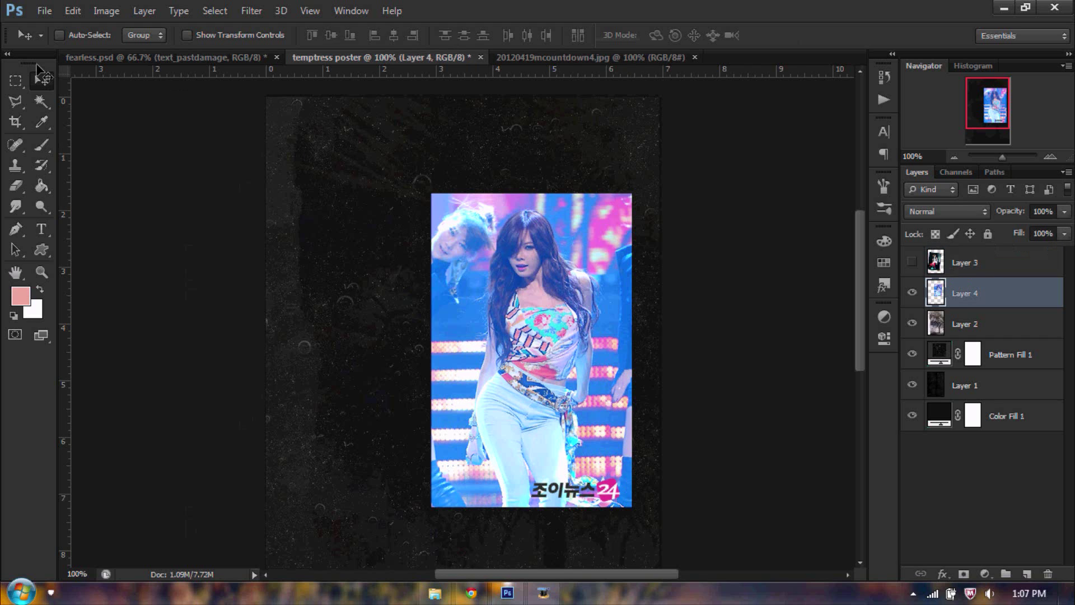
{"action": "left_click", "coordinate": [144, 11]}
{"action": "mouse_move", "coordinate": [148, 175]}
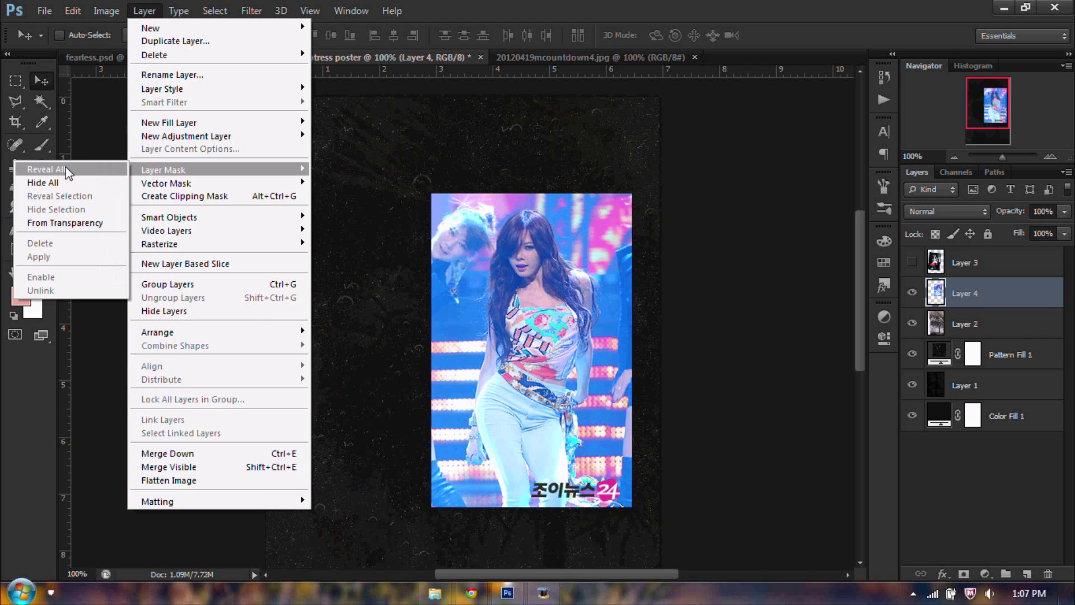
{"action": "left_click", "coordinate": [65, 170]}
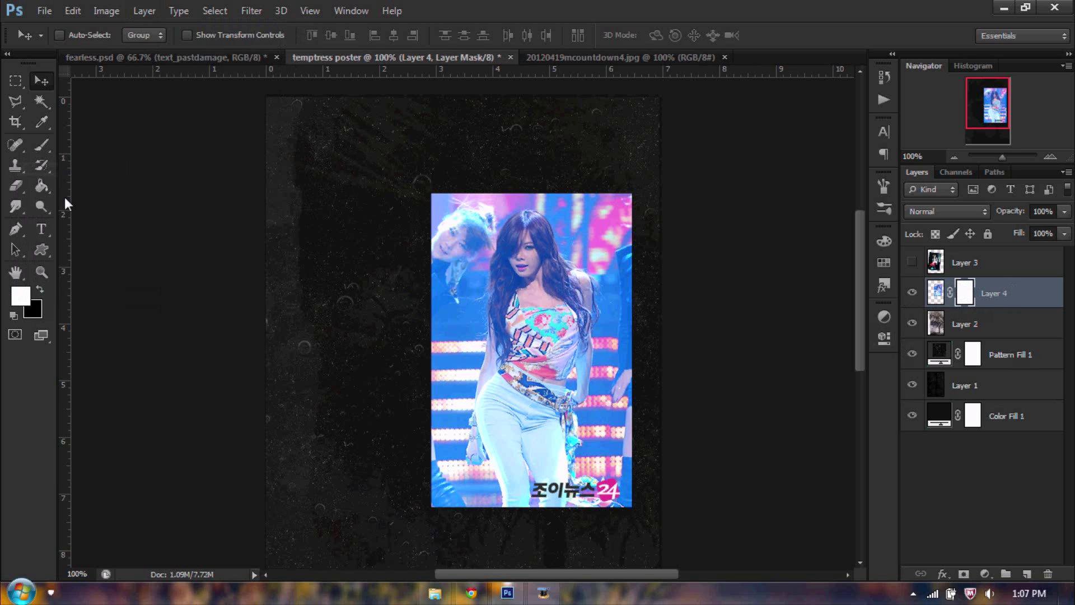
Step: Reset the Brush tool's presets to the defaults and choose a soft round brush at 100 px with 0% hardness
{"action": "left_click", "coordinate": [40, 145]}
{"action": "left_click", "coordinate": [80, 35]}
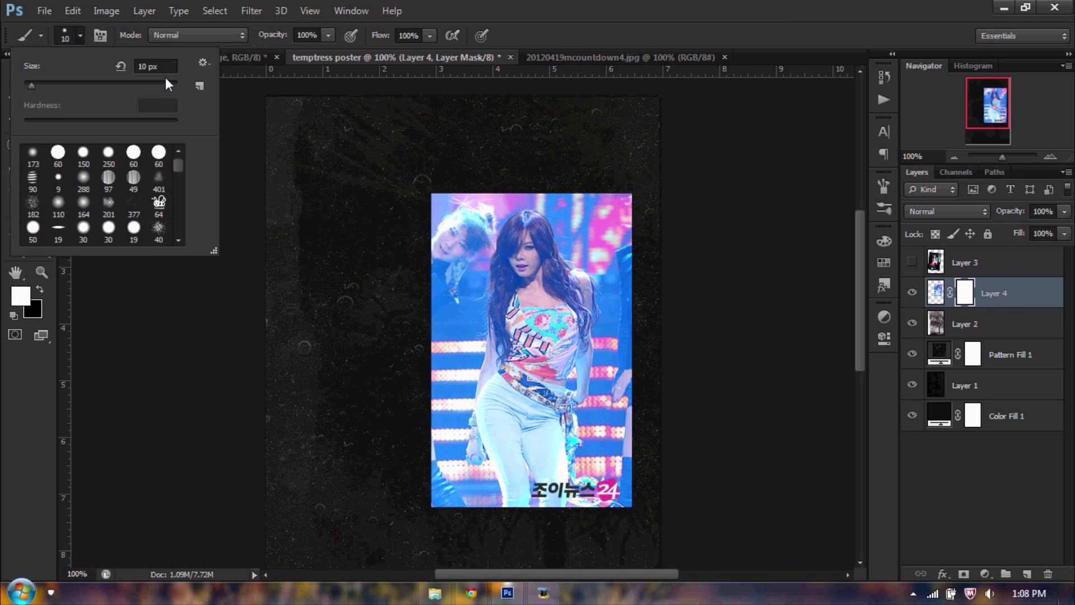
{"action": "left_click", "coordinate": [204, 63]}
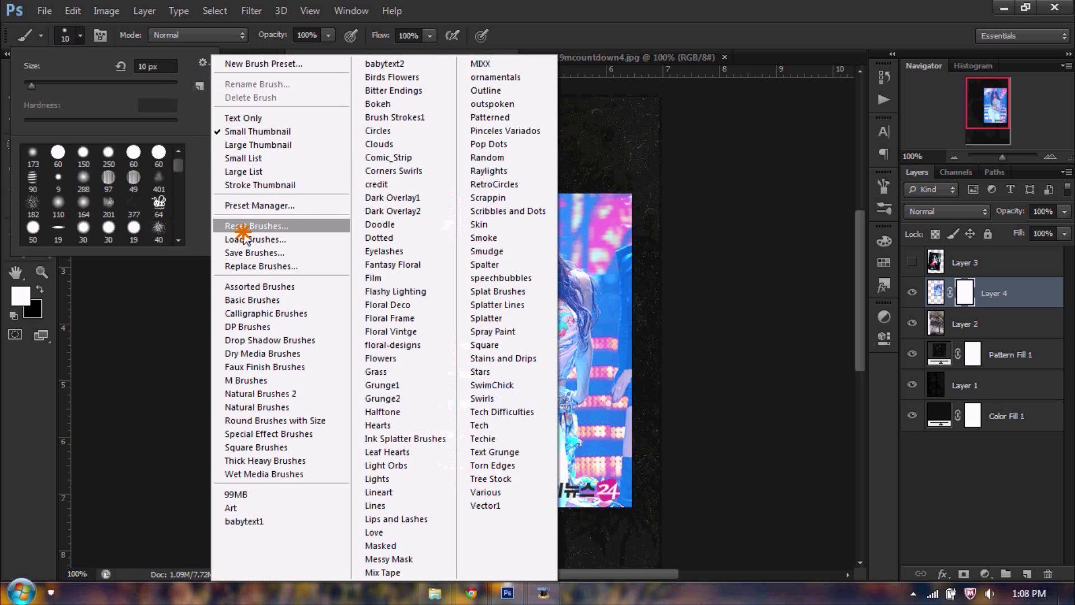
{"action": "left_click", "coordinate": [245, 227]}
{"action": "left_click", "coordinate": [490, 234]}
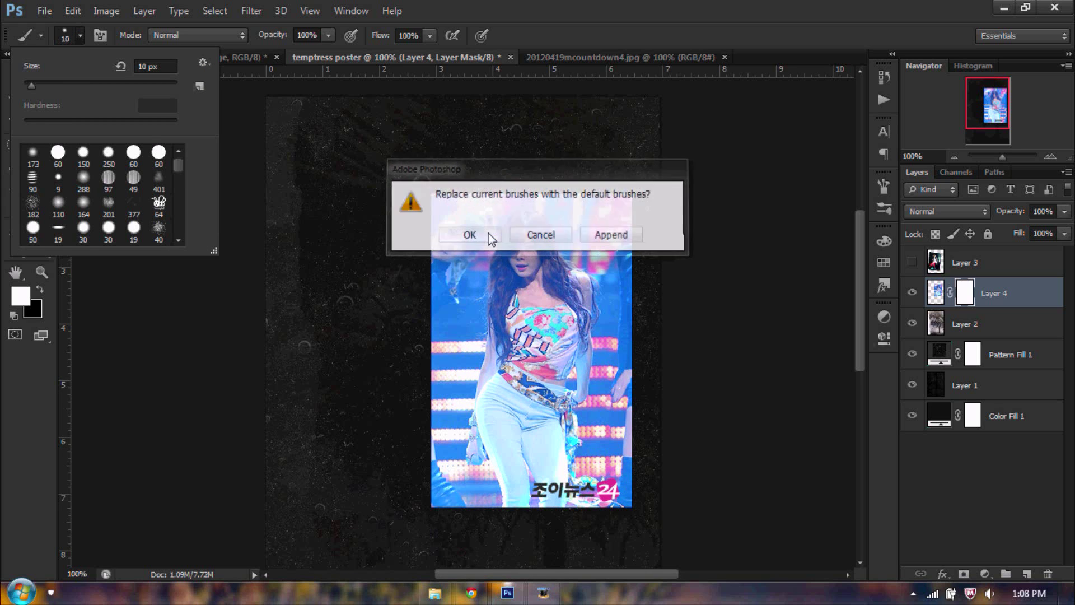
{"action": "left_click", "coordinate": [29, 159]}
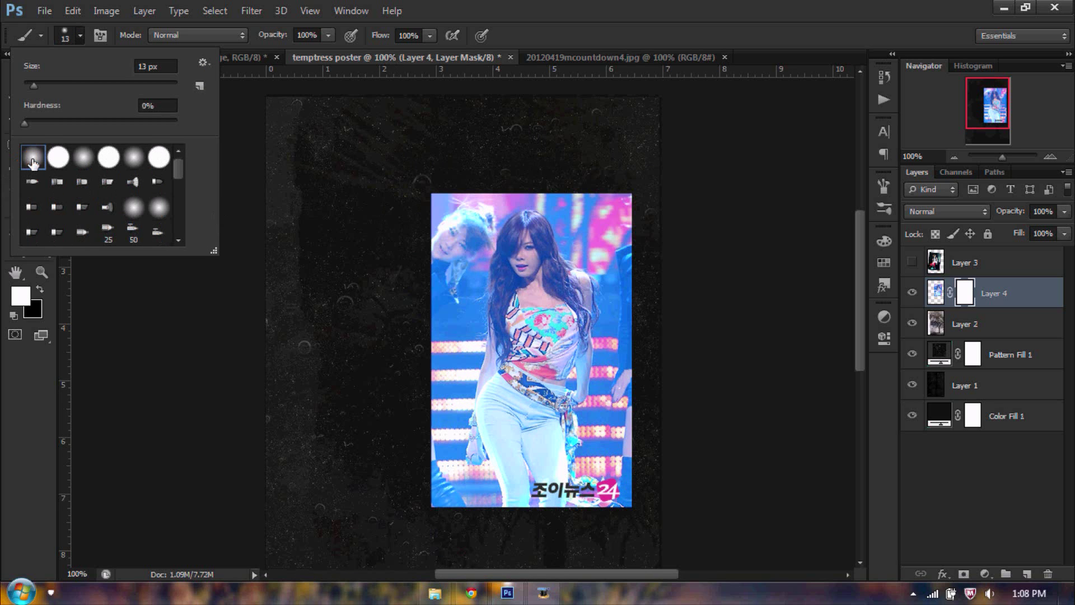
{"action": "left_click_drag", "start_coordinate": [52, 84], "coordinate": [96, 85]}
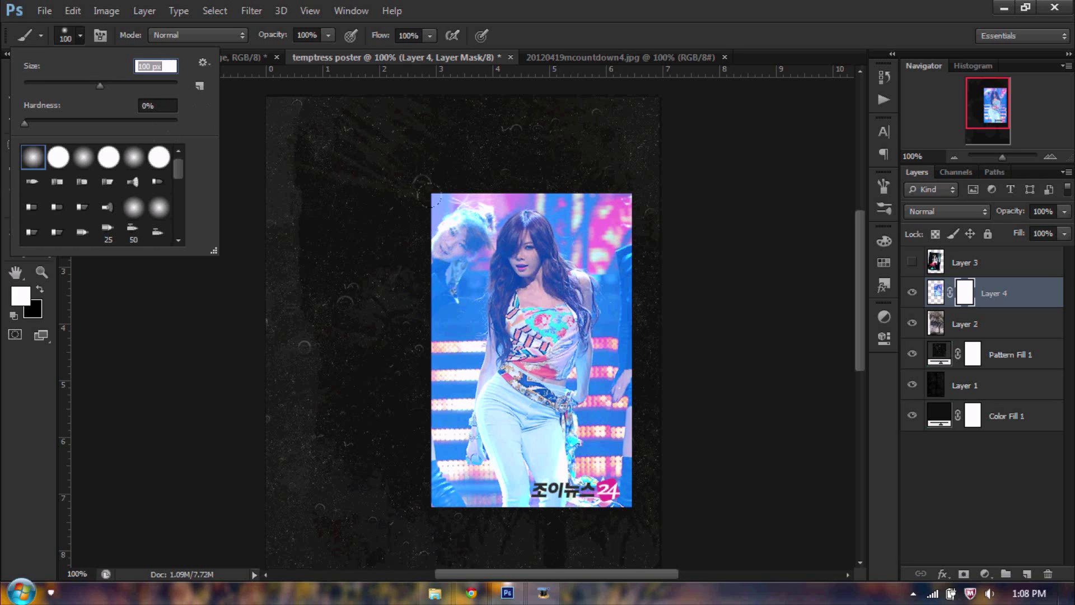
{"action": "left_click", "coordinate": [458, 6]}
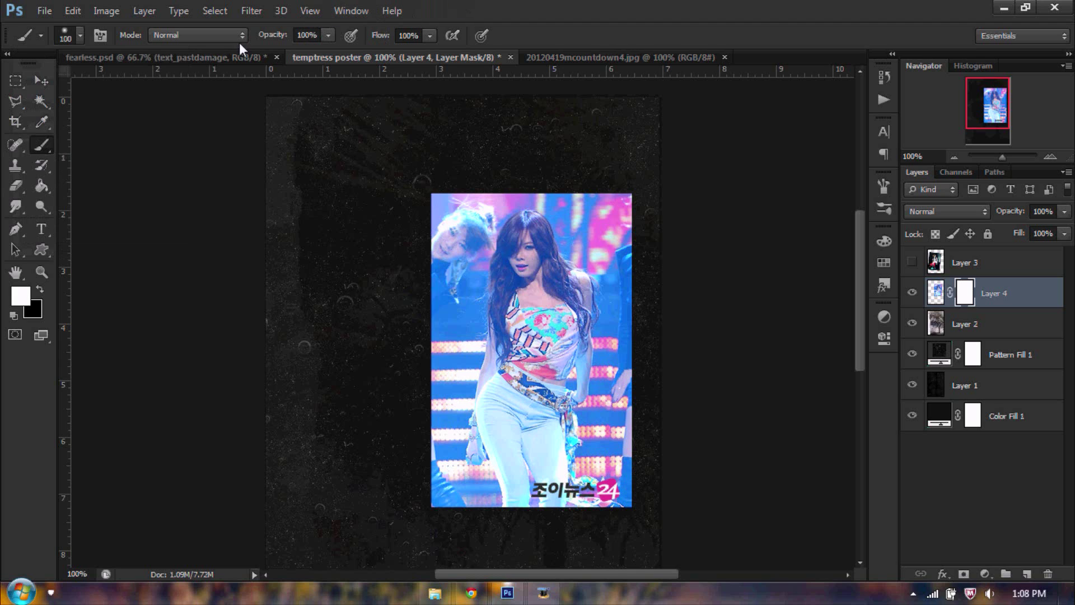
Step: Set the brush to 40% opacity and 50% flow in Normal mode
{"action": "left_click", "coordinate": [177, 34]}
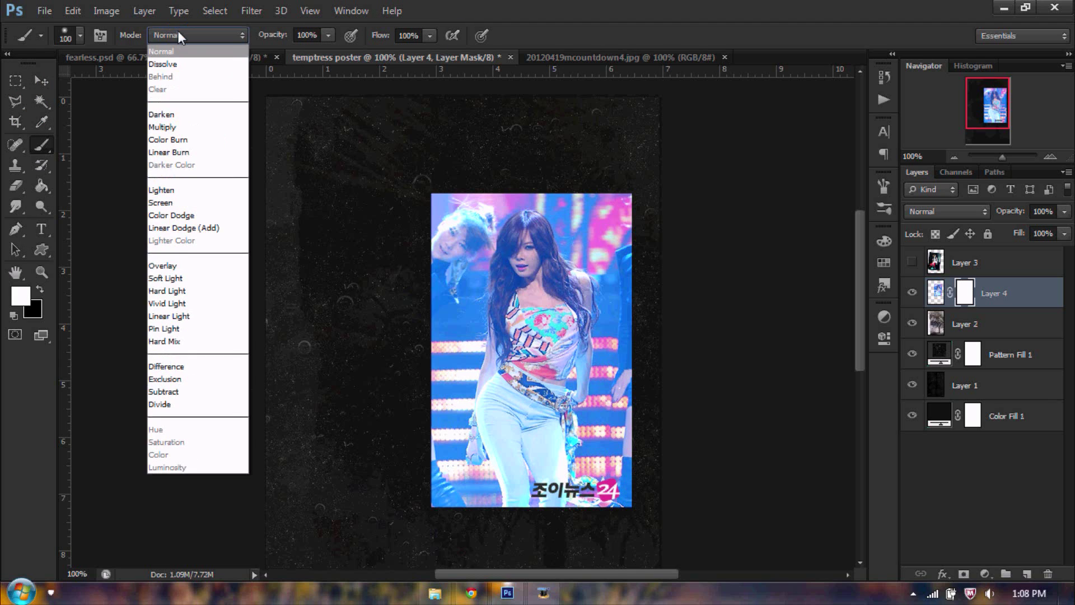
{"action": "left_click", "coordinate": [196, 36]}
{"action": "left_click", "coordinate": [316, 35]}
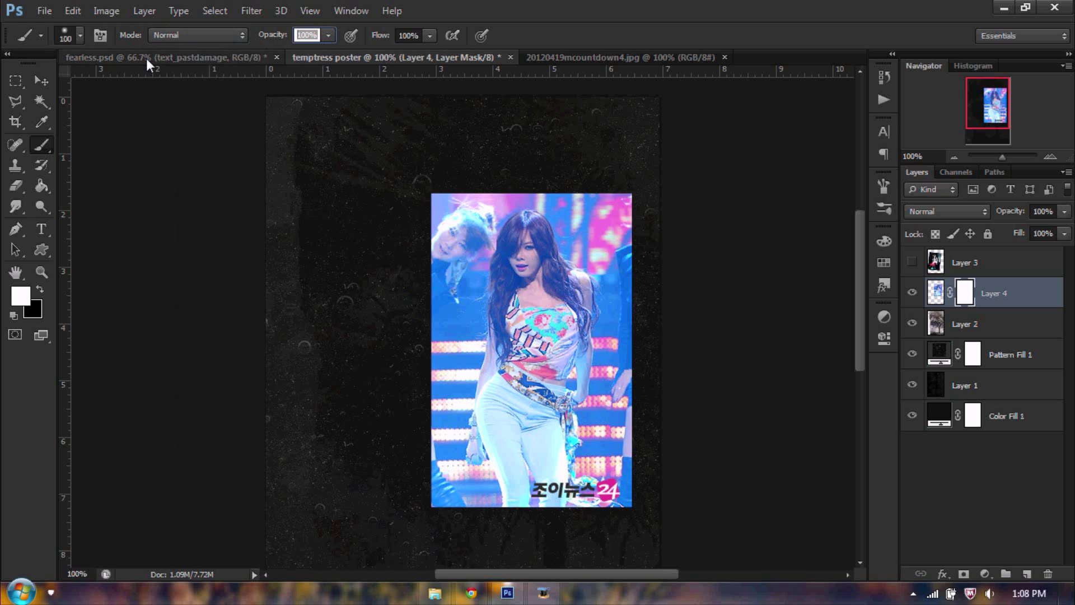
{"action": "type", "text": "40"}
{"action": "key", "text": "Tab"}
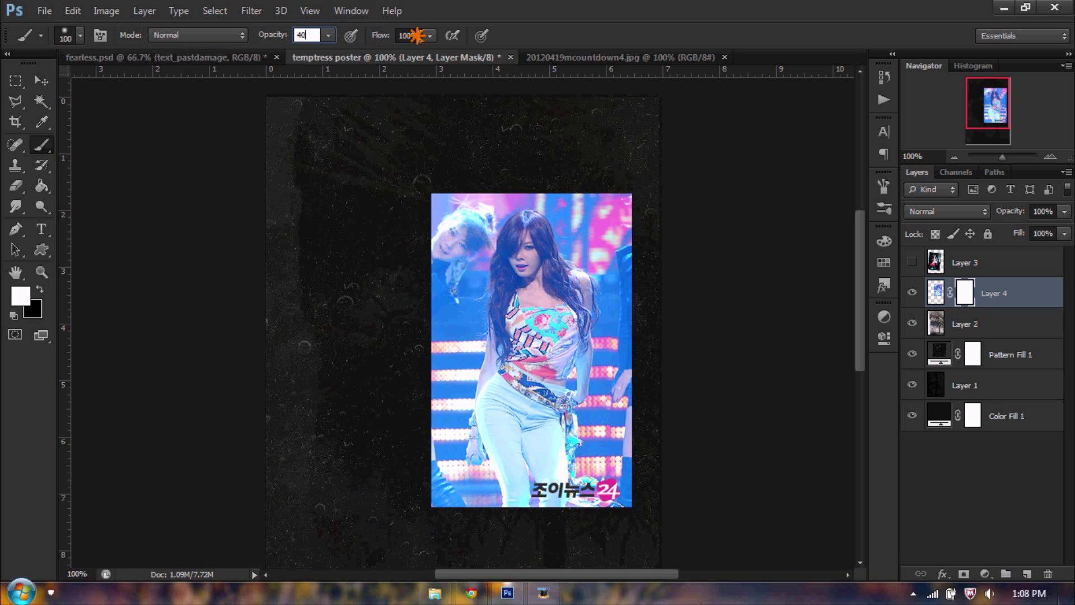
{"action": "type", "text": "50"}
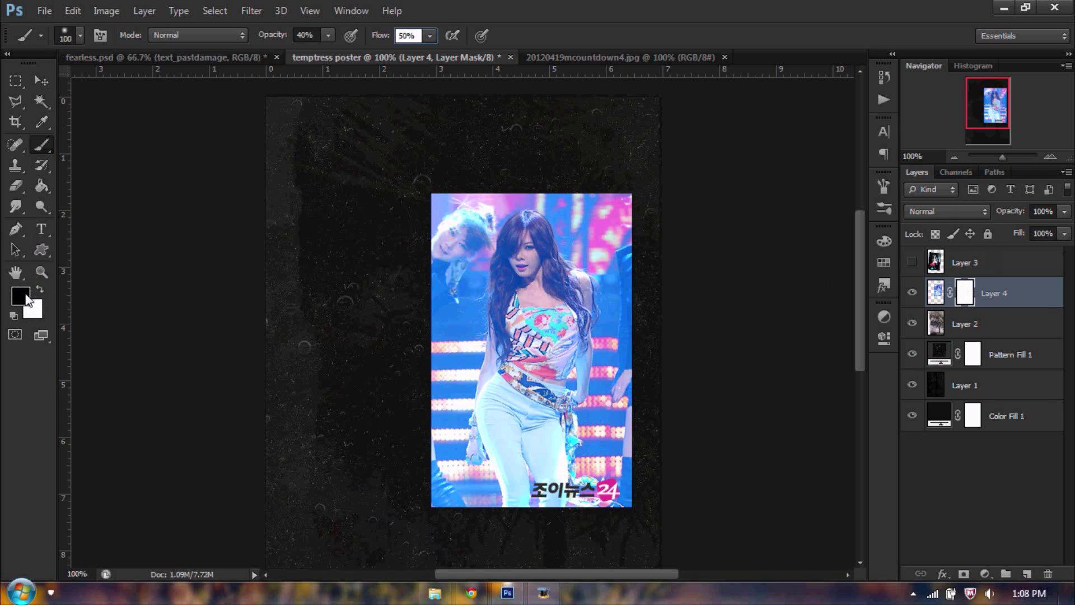
Step: Paint black on Layer 4's mask around the woman to fade the photo's edges and stage background into the poster
{"action": "mouse_move", "coordinate": [438, 172]}
{"action": "left_mouse_down"}
{"action": "mouse_move", "coordinate": [413, 175]}
{"action": "mouse_move", "coordinate": [413, 355]}
{"action": "mouse_move", "coordinate": [379, 448]}
{"action": "mouse_move", "coordinate": [398, 391]}
{"action": "mouse_move", "coordinate": [403, 527]}
{"action": "mouse_move", "coordinate": [412, 448]}
{"action": "mouse_move", "coordinate": [468, 491]}
{"action": "mouse_move", "coordinate": [604, 461]}
{"action": "mouse_move", "coordinate": [625, 400]}
{"action": "mouse_move", "coordinate": [608, 170]}
{"action": "mouse_move", "coordinate": [317, 148]}
{"action": "mouse_move", "coordinate": [493, 163]}
{"action": "mouse_move", "coordinate": [532, 150]}
{"action": "left_mouse_up"}
{"action": "mouse_move", "coordinate": [507, 199]}
{"action": "left_mouse_down"}
{"action": "mouse_move", "coordinate": [427, 175]}
{"action": "mouse_move", "coordinate": [452, 173]}
{"action": "mouse_move", "coordinate": [422, 243]}
{"action": "mouse_move", "coordinate": [418, 407]}
{"action": "mouse_move", "coordinate": [432, 303]}
{"action": "mouse_move", "coordinate": [420, 353]}
{"action": "mouse_move", "coordinate": [414, 235]}
{"action": "mouse_move", "coordinate": [403, 351]}
{"action": "mouse_move", "coordinate": [444, 120]}
{"action": "mouse_move", "coordinate": [409, 348]}
{"action": "mouse_move", "coordinate": [410, 223]}
{"action": "left_mouse_up"}
{"action": "mouse_move", "coordinate": [396, 393]}
{"action": "left_mouse_down"}
{"action": "mouse_move", "coordinate": [392, 324]}
{"action": "mouse_move", "coordinate": [391, 504]}
{"action": "mouse_move", "coordinate": [442, 465]}
{"action": "left_mouse_up"}
{"action": "left_click_drag", "start_coordinate": [459, 227], "coordinate": [333, 530]}
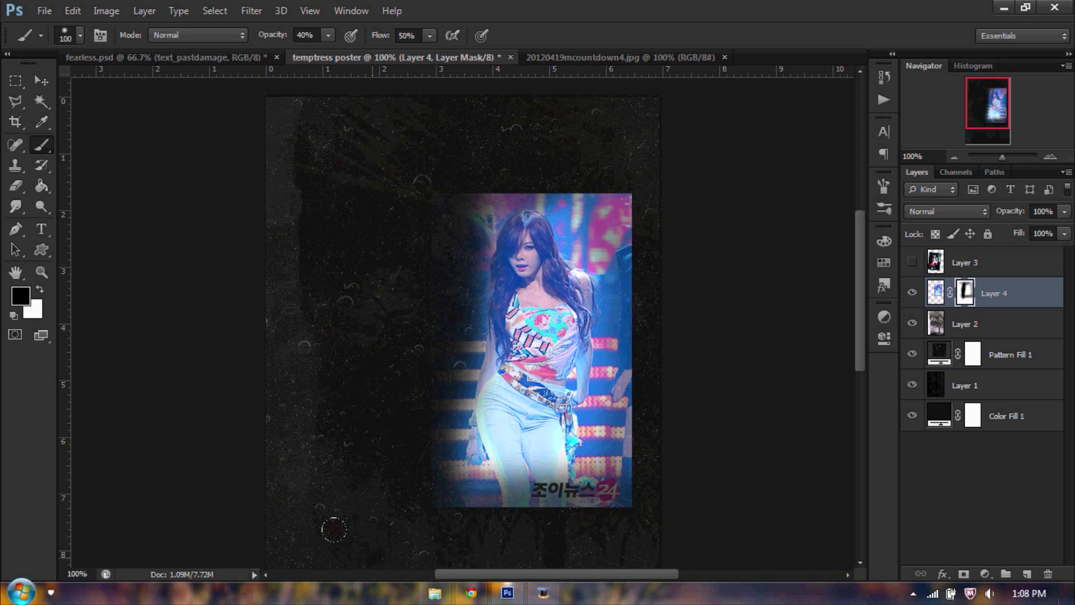
{"action": "mouse_move", "coordinate": [407, 476]}
{"action": "left_mouse_down"}
{"action": "mouse_move", "coordinate": [409, 359]}
{"action": "mouse_move", "coordinate": [423, 495]}
{"action": "mouse_move", "coordinate": [438, 346]}
{"action": "mouse_move", "coordinate": [413, 523]}
{"action": "mouse_move", "coordinate": [431, 509]}
{"action": "mouse_move", "coordinate": [430, 450]}
{"action": "mouse_move", "coordinate": [448, 471]}
{"action": "left_mouse_up"}
{"action": "mouse_move", "coordinate": [587, 489]}
{"action": "left_mouse_down"}
{"action": "mouse_move", "coordinate": [596, 229]}
{"action": "mouse_move", "coordinate": [531, 155]}
{"action": "mouse_move", "coordinate": [476, 156]}
{"action": "mouse_move", "coordinate": [719, 168]}
{"action": "left_mouse_up"}
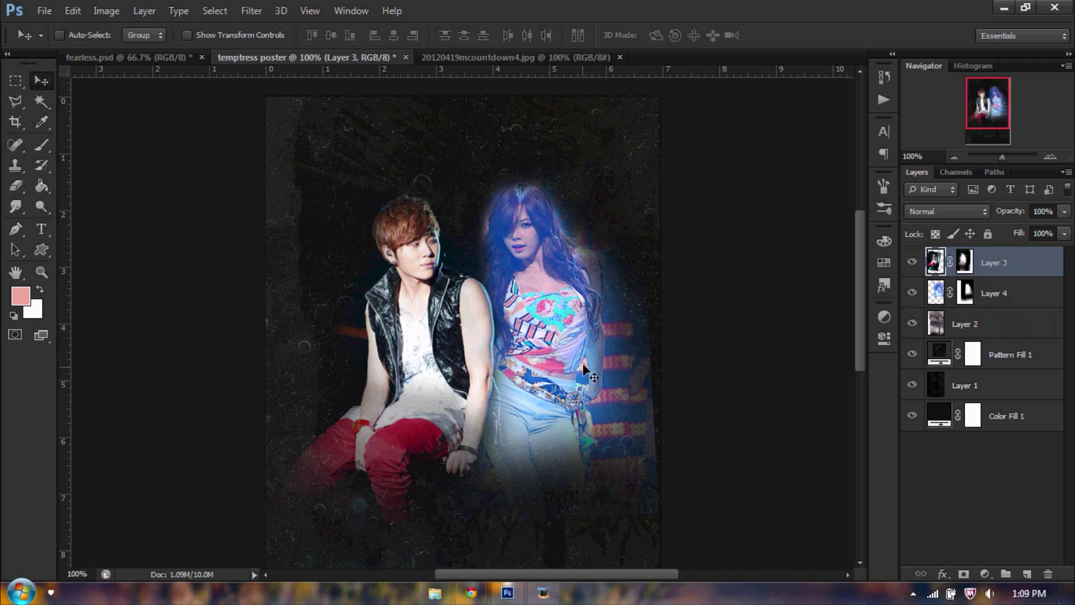
Step: Undo the shift of the man's photo alone, and move Layer 3 and Layer 4 together slightly to the right
{"action": "left_click_drag", "start_coordinate": [586, 397], "coordinate": [590, 395]}
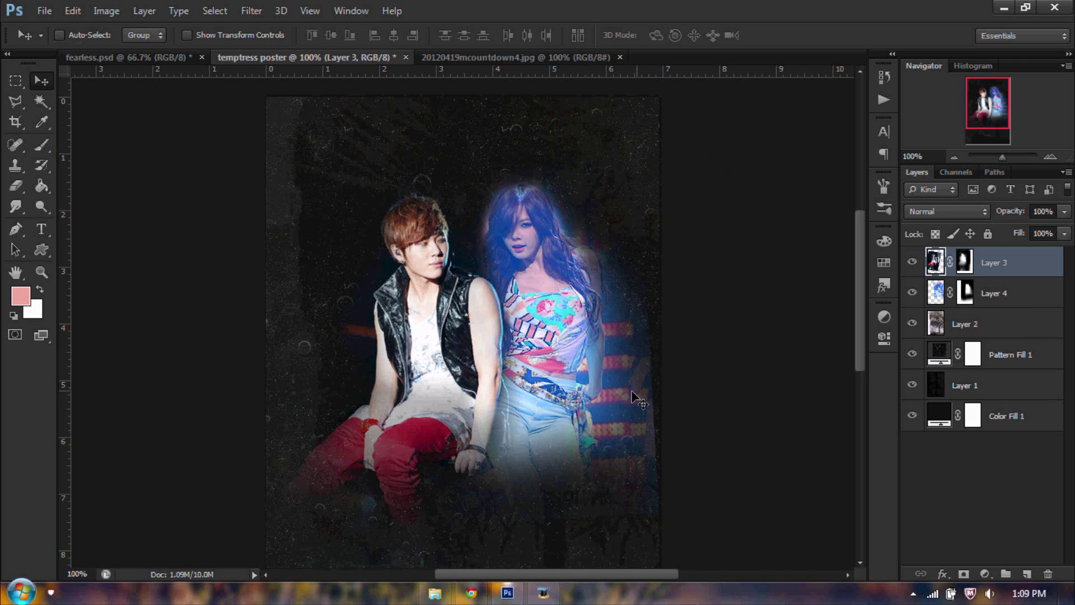
{"action": "key", "text": "ctrl+z"}
{"action": "left_click", "coordinate": [996, 303], "text": "shift"}
{"action": "left_click_drag", "start_coordinate": [618, 419], "coordinate": [626, 419]}
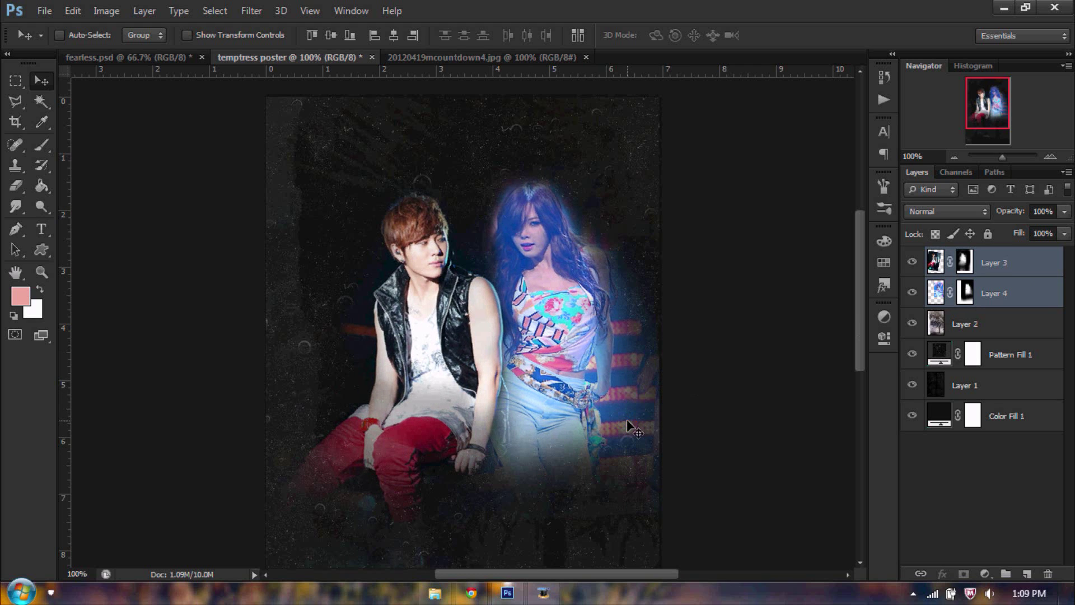
Step: Group Layer 3 and Layer 4, and center the group horizontally on the canvas
{"action": "key", "text": "ctrl+g"}
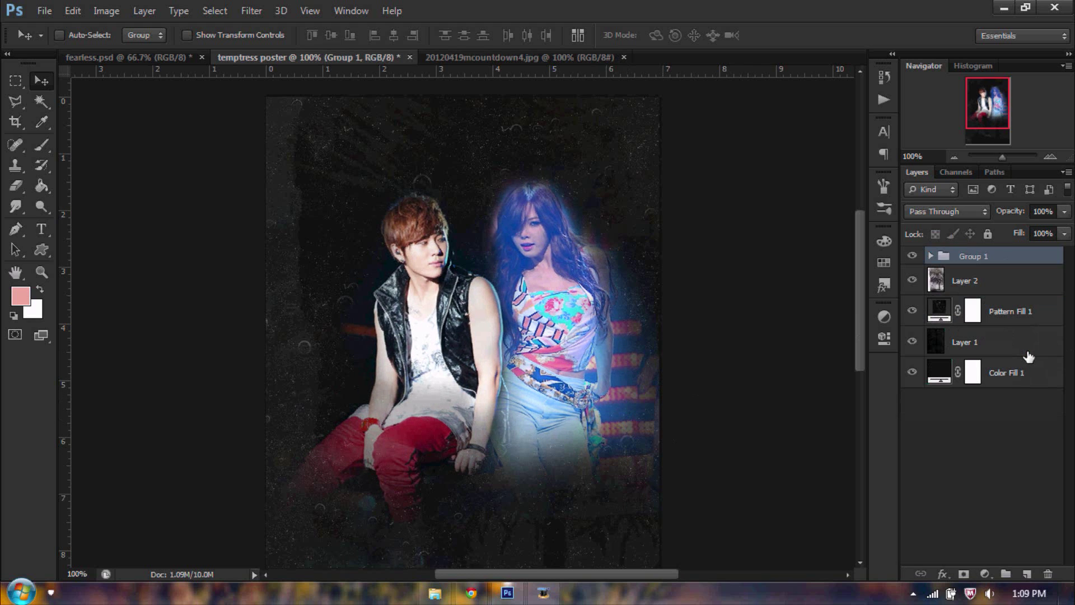
{"action": "key", "text": "ctrl+a"}
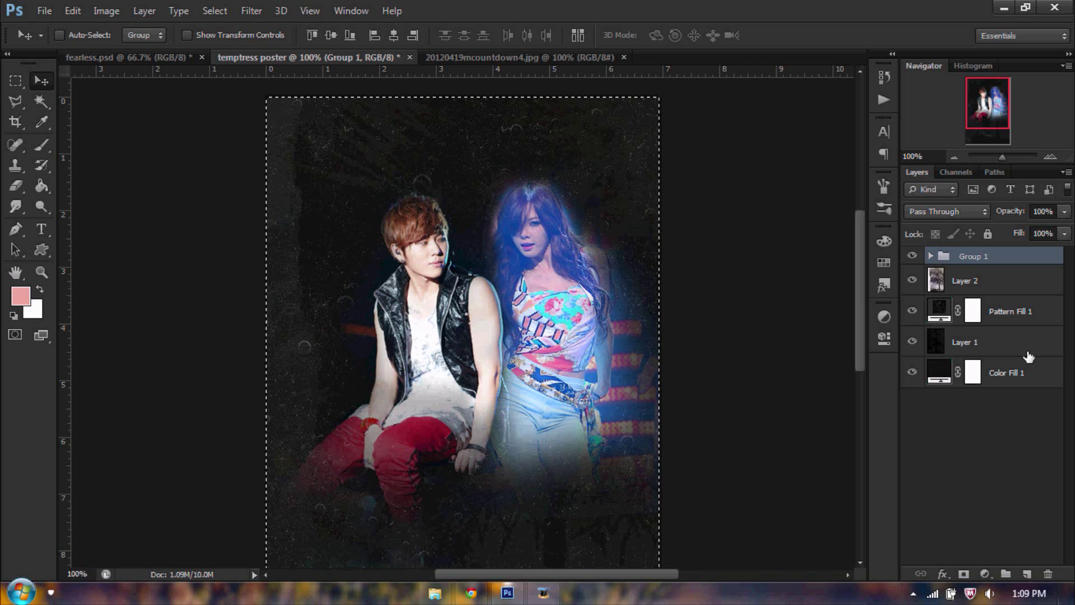
{"action": "left_click", "coordinate": [391, 37]}
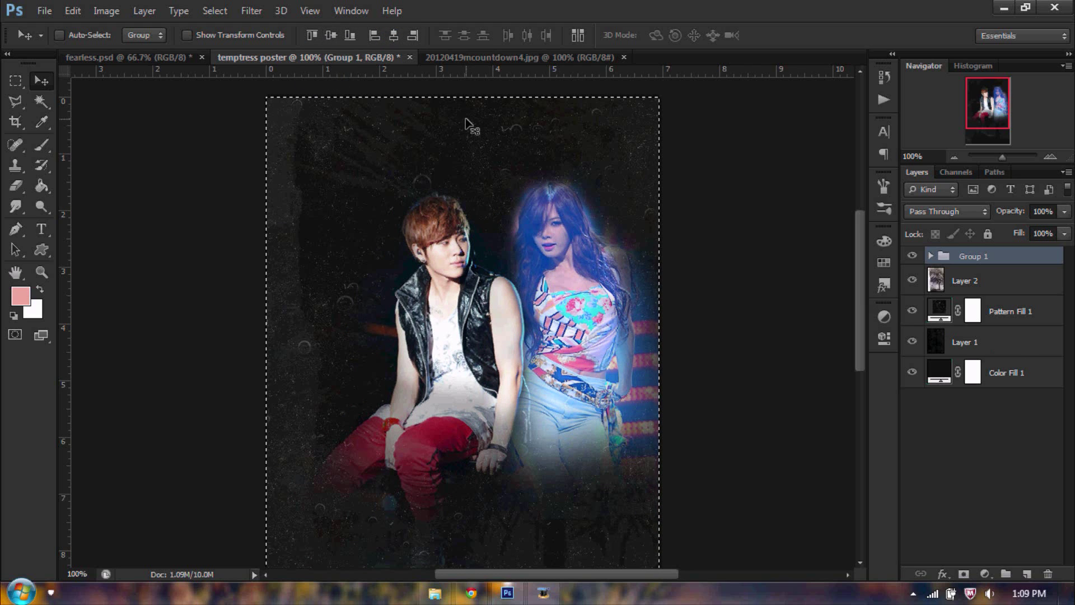
{"action": "key", "text": "ctrl+d"}
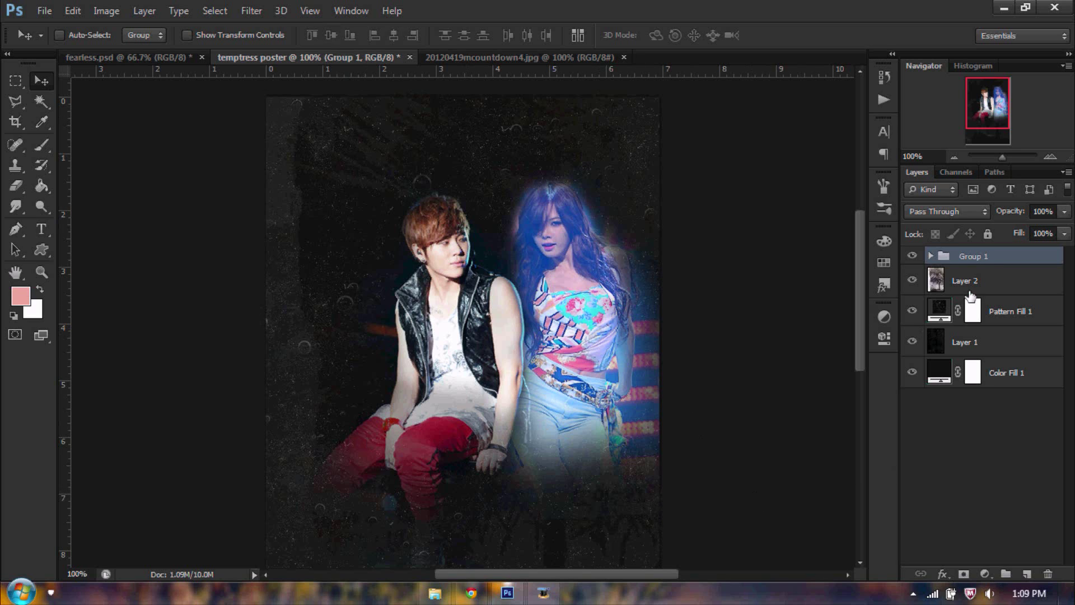
Step: Take Layer 3 and Layer 4 out of Group 1 and delete the empty group
{"action": "left_click", "coordinate": [932, 256]}
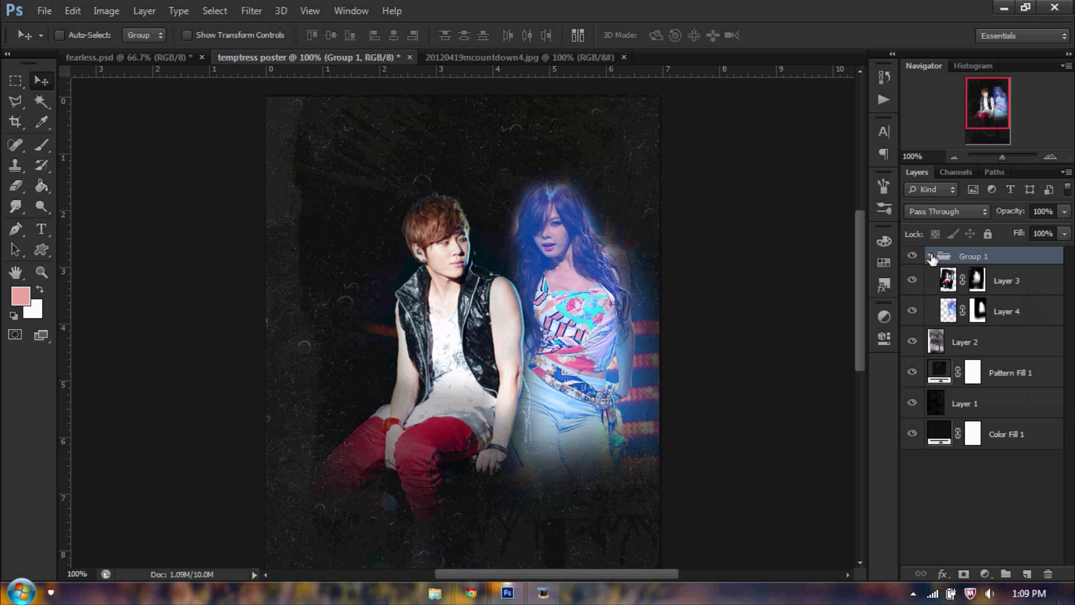
{"action": "left_click", "coordinate": [1026, 309]}
{"action": "left_click", "coordinate": [1027, 284], "text": "shift"}
{"action": "left_click_drag", "start_coordinate": [1015, 307], "coordinate": [1016, 330]}
{"action": "left_click_drag", "start_coordinate": [1003, 261], "coordinate": [1047, 574]}
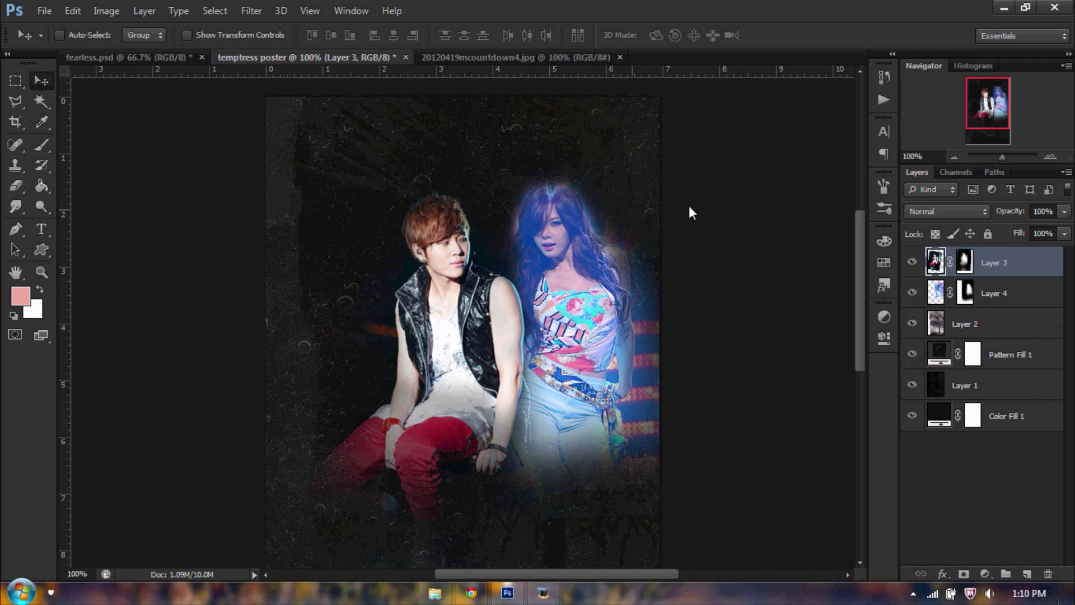
Step: Move Layer 3 and Layer 4 together slightly left and down on the poster
{"action": "left_click", "coordinate": [954, 156]}
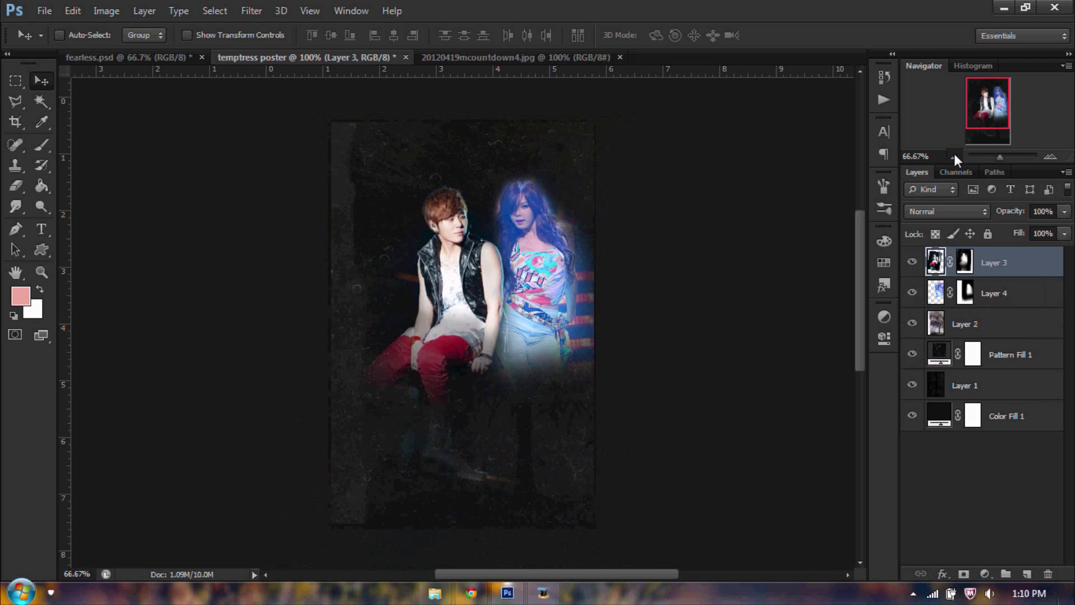
{"action": "left_click", "coordinate": [1032, 302], "text": "shift"}
{"action": "left_click_drag", "start_coordinate": [524, 309], "coordinate": [504, 317]}
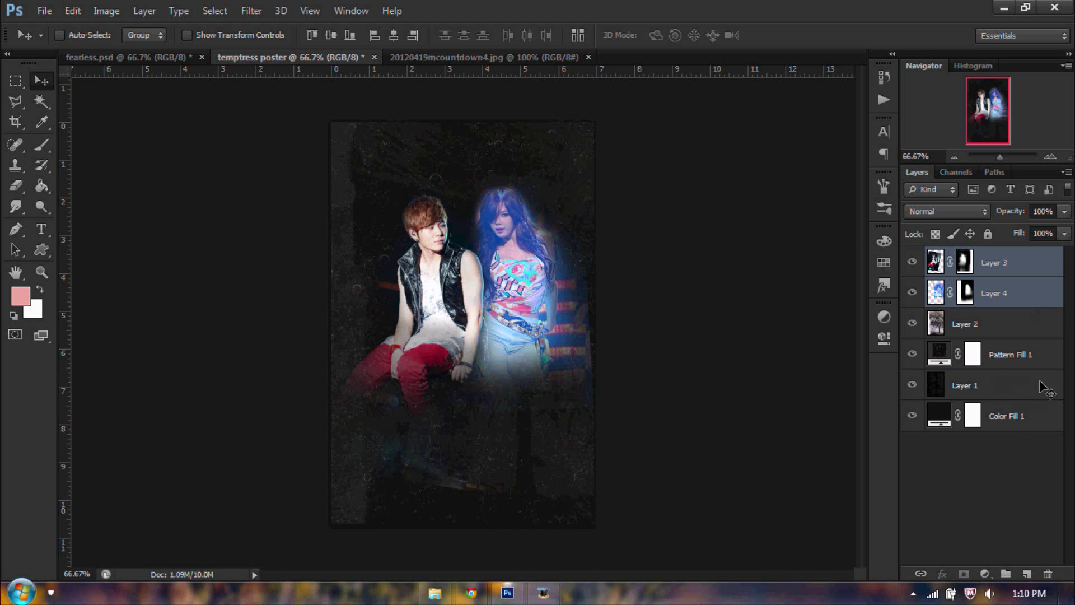
Step: Add a Gradient Map adjustment layer above Layer 3 and choose the preset gradient running from dark grey #252525 to off-white #f1ecec
{"action": "left_click", "coordinate": [985, 574]}
{"action": "left_click", "coordinate": [980, 548]}
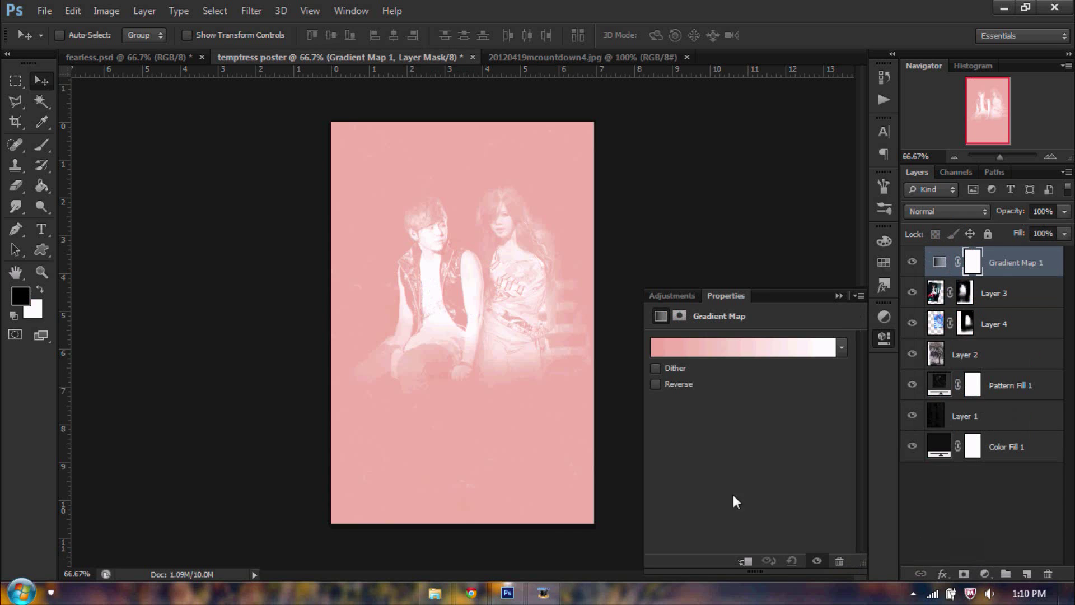
{"action": "left_click", "coordinate": [710, 359]}
{"action": "left_click_drag", "start_coordinate": [394, 264], "coordinate": [389, 353]}
{"action": "left_click", "coordinate": [198, 307]}
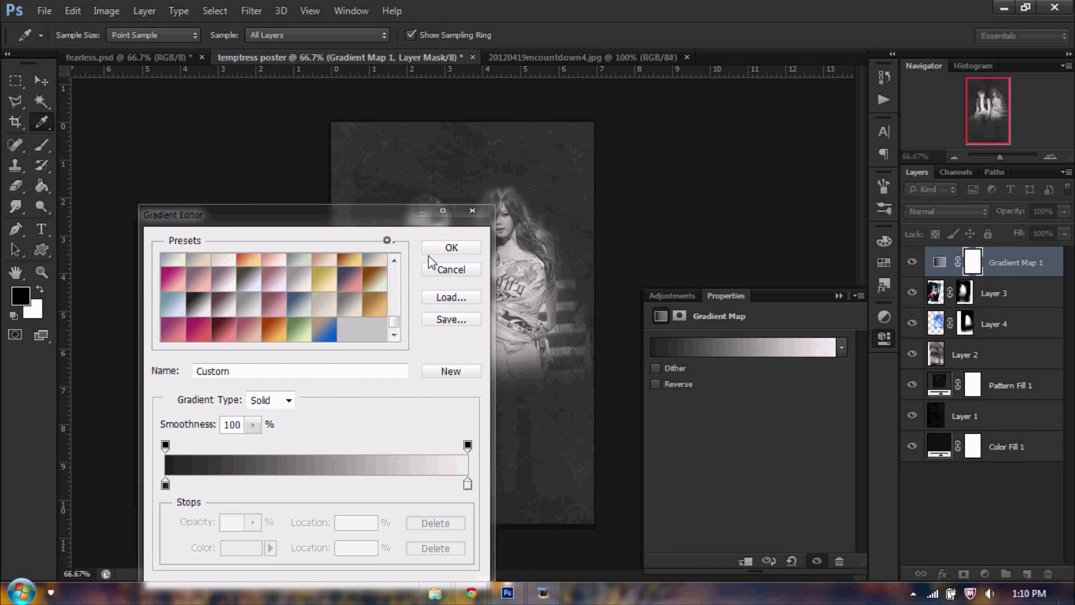
{"action": "left_click", "coordinate": [457, 248]}
Step: Check the colour codes of the gradient's dark and light end stops, and apply the gradient map
{"action": "left_click", "coordinate": [166, 485]}
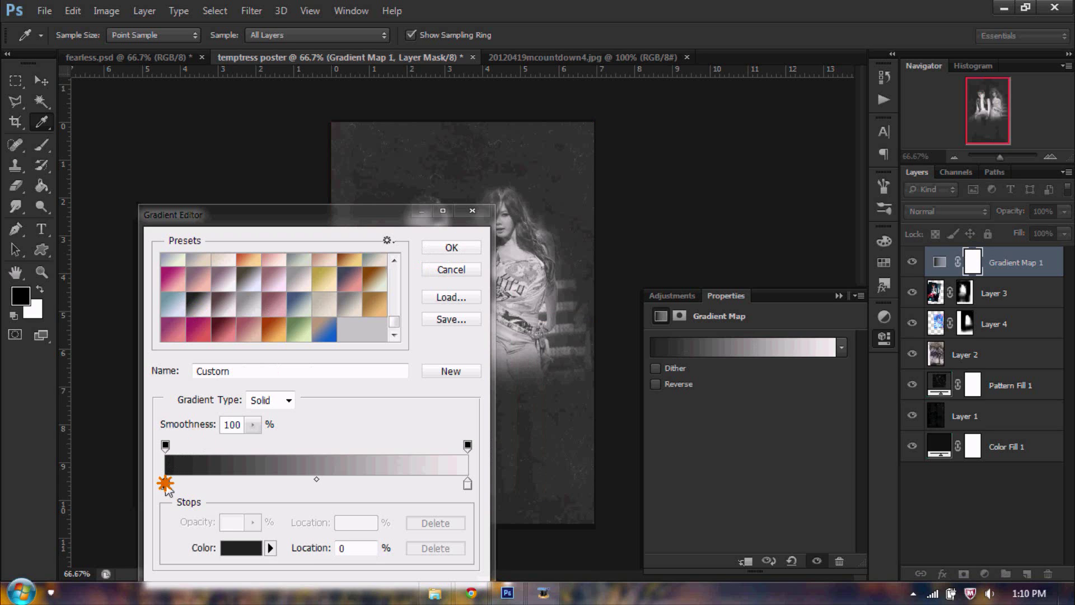
{"action": "left_click", "coordinate": [257, 552]}
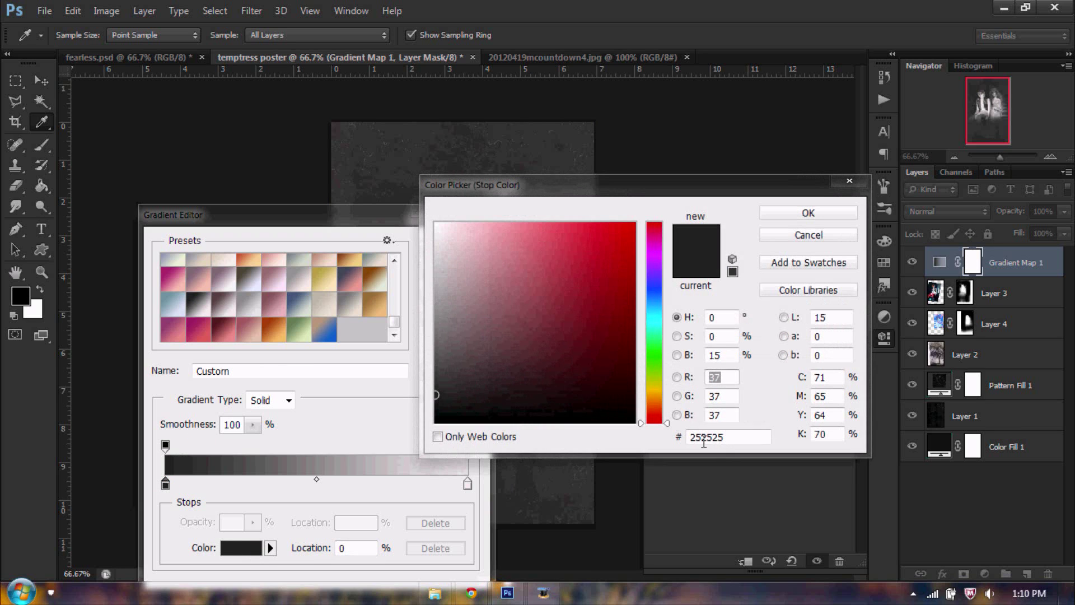
{"action": "left_click", "coordinate": [849, 234]}
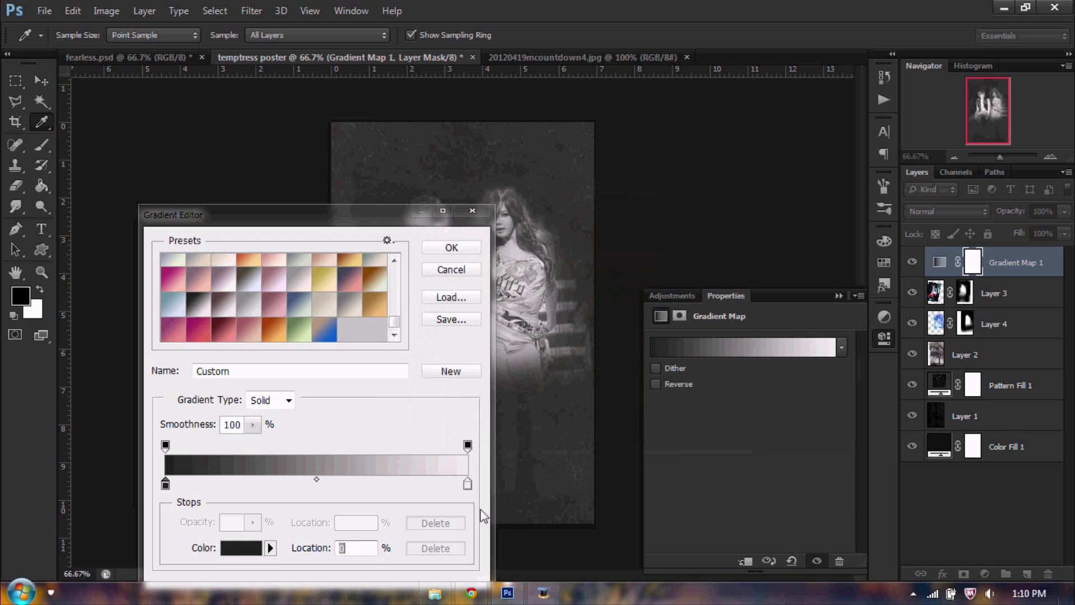
{"action": "left_click", "coordinate": [467, 484]}
{"action": "left_click", "coordinate": [226, 555]}
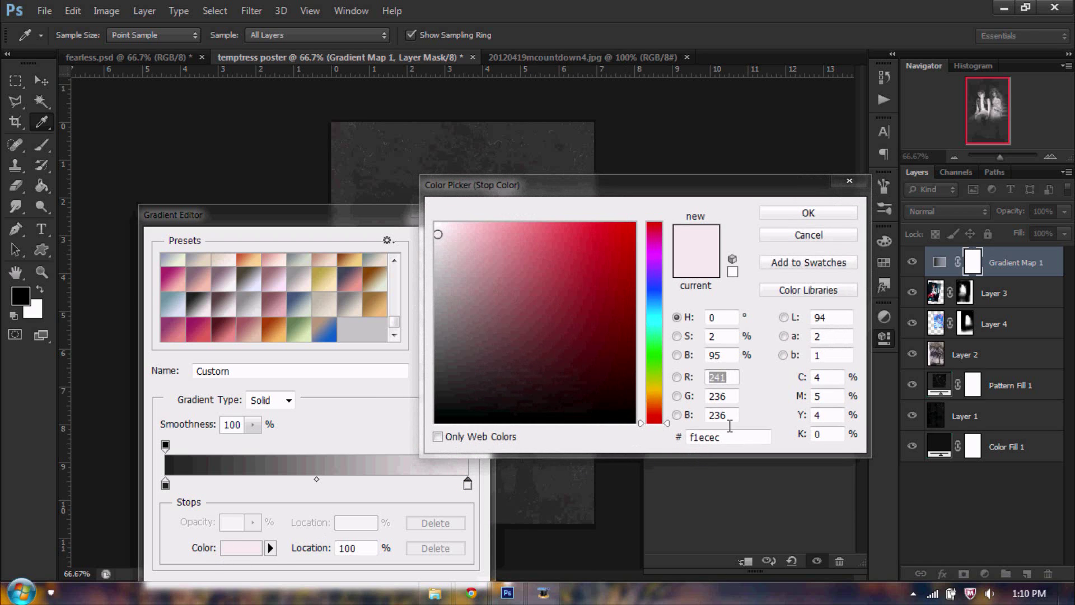
{"action": "left_click", "coordinate": [791, 235]}
{"action": "left_click", "coordinate": [473, 245]}
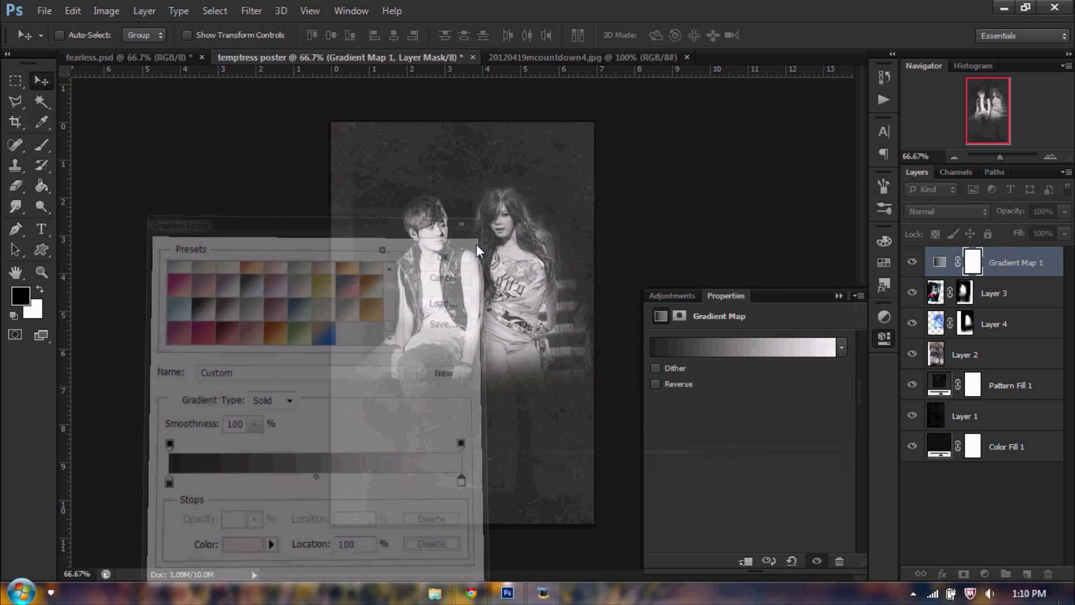
{"action": "left_click", "coordinate": [883, 338]}
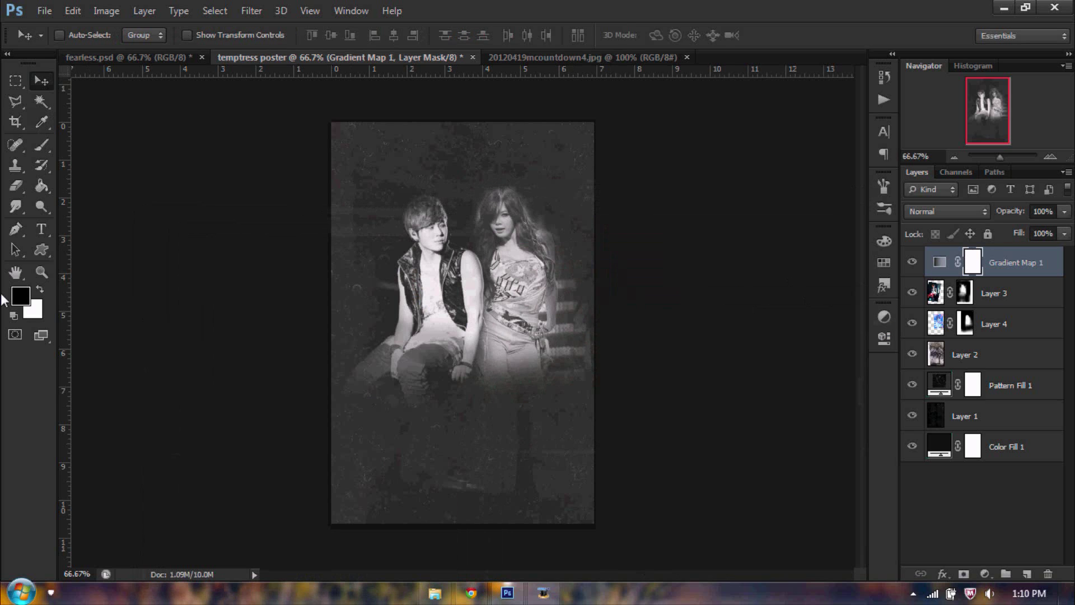
Step: Select Layer 4, the woman's photo, in the temptress poster at 100% zoom
{"action": "left_click", "coordinate": [42, 272]}
{"action": "left_click", "coordinate": [576, 223]}
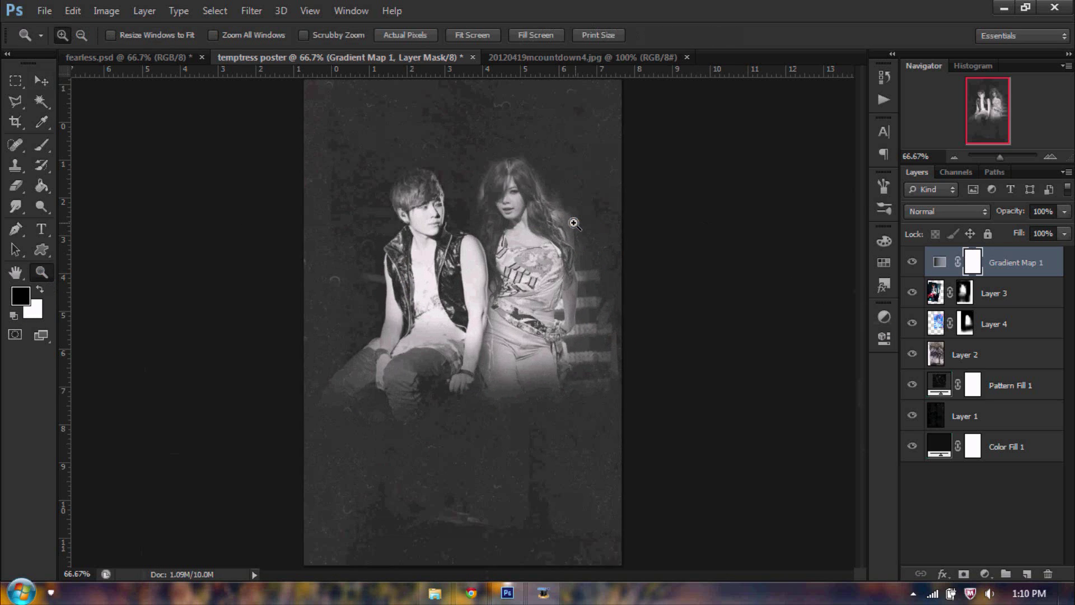
{"action": "left_click", "coordinate": [992, 329]}
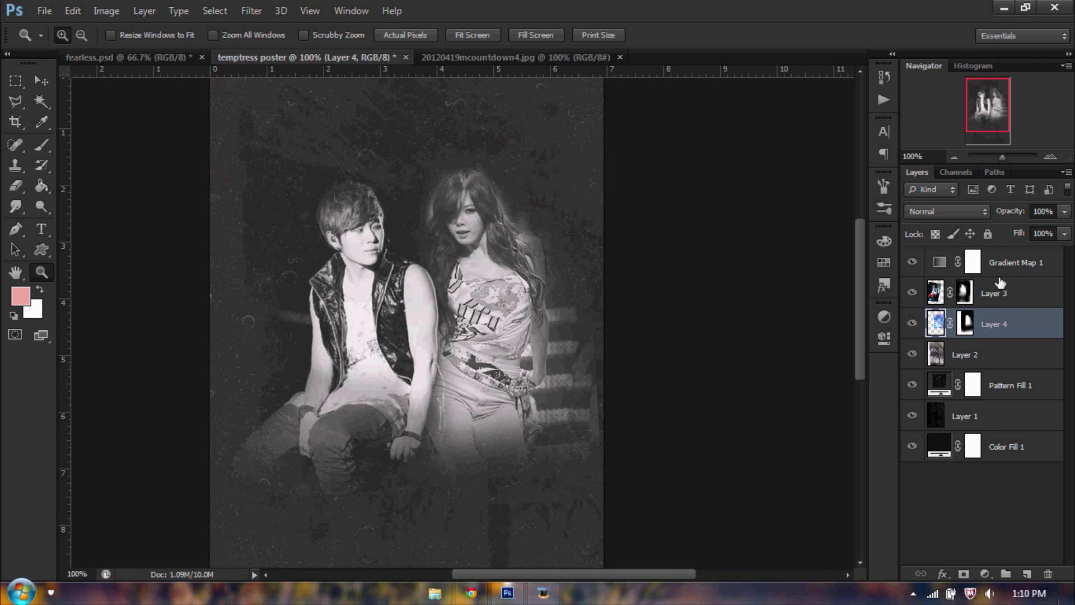
{"action": "mouse_move", "coordinate": [562, 598]}
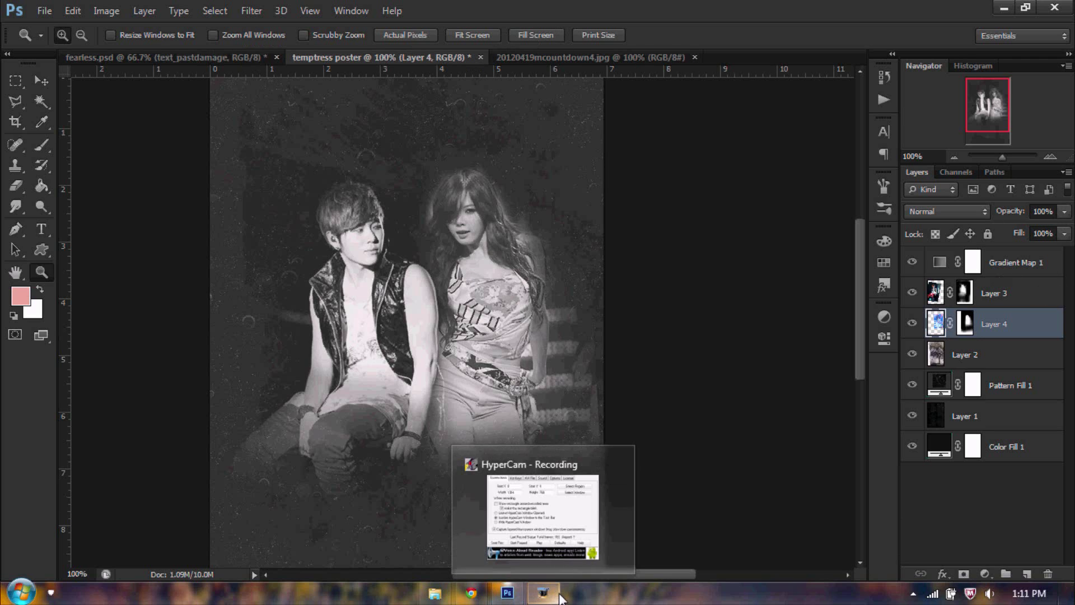
Step: Switch to the fearless.psd document and hide its text_pastdamage layer
{"action": "left_click", "coordinate": [150, 59]}
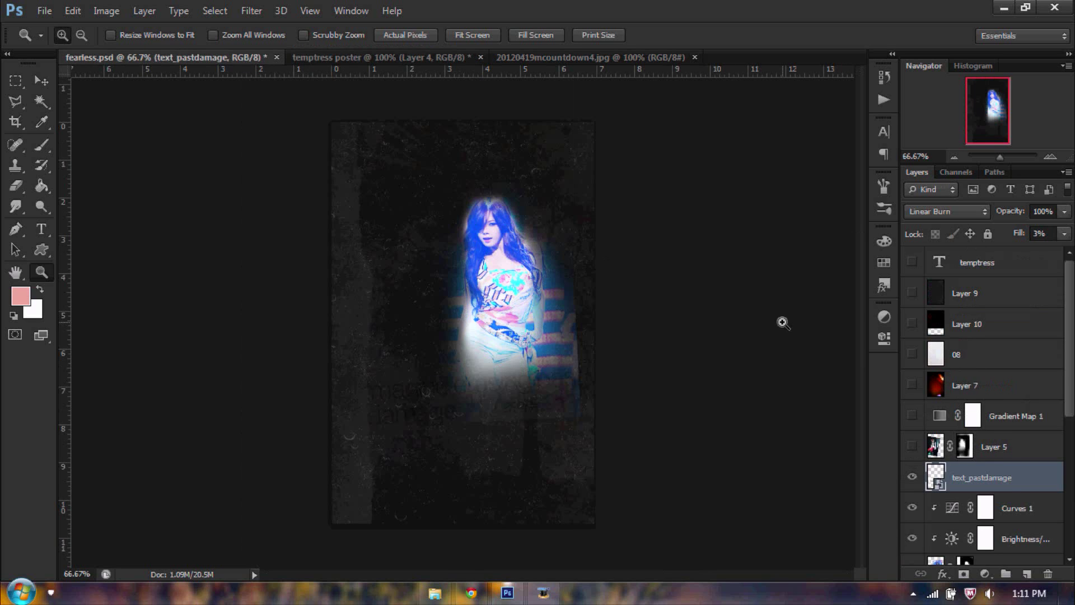
{"action": "scroll", "coordinate": [947, 468], "scroll_direction": "down", "scroll_amount": 2}
{"action": "left_click", "coordinate": [912, 417]}
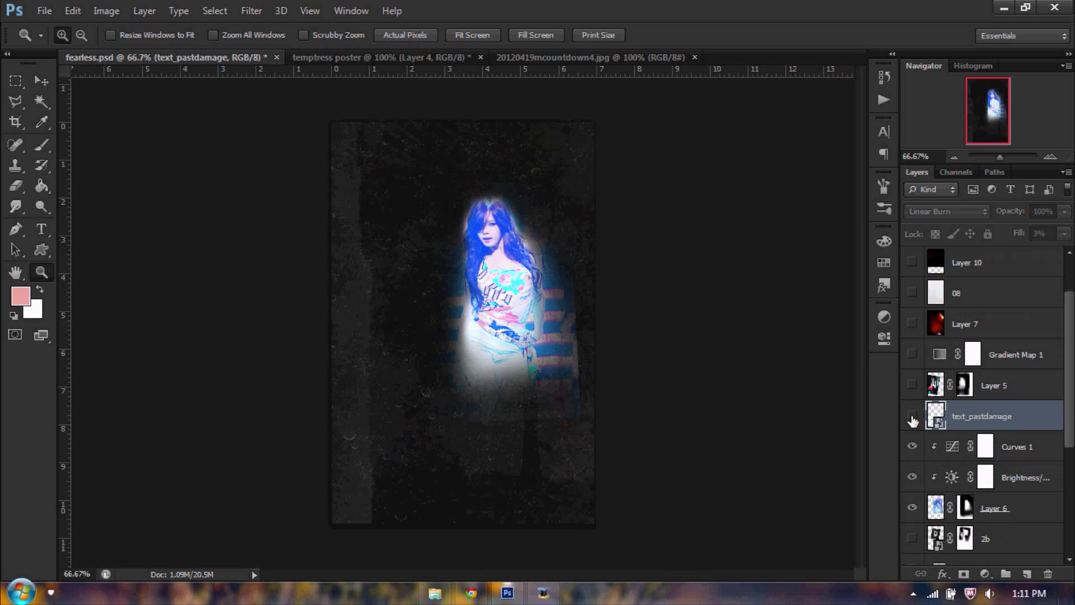
{"action": "scroll", "coordinate": [930, 442], "scroll_direction": "down", "scroll_amount": 4}
Step: Examine the settings of the Brightness/Contrast and Curves adjustments clipped to Layer 6 in fearless.psd
{"action": "double_click", "coordinate": [953, 355]}
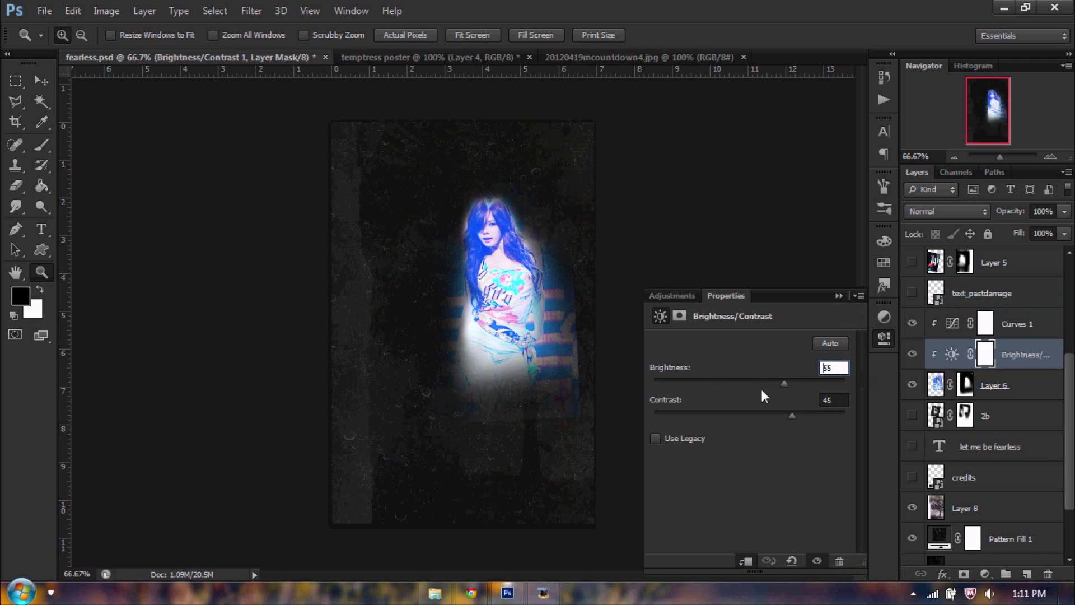
{"action": "left_click", "coordinate": [836, 401]}
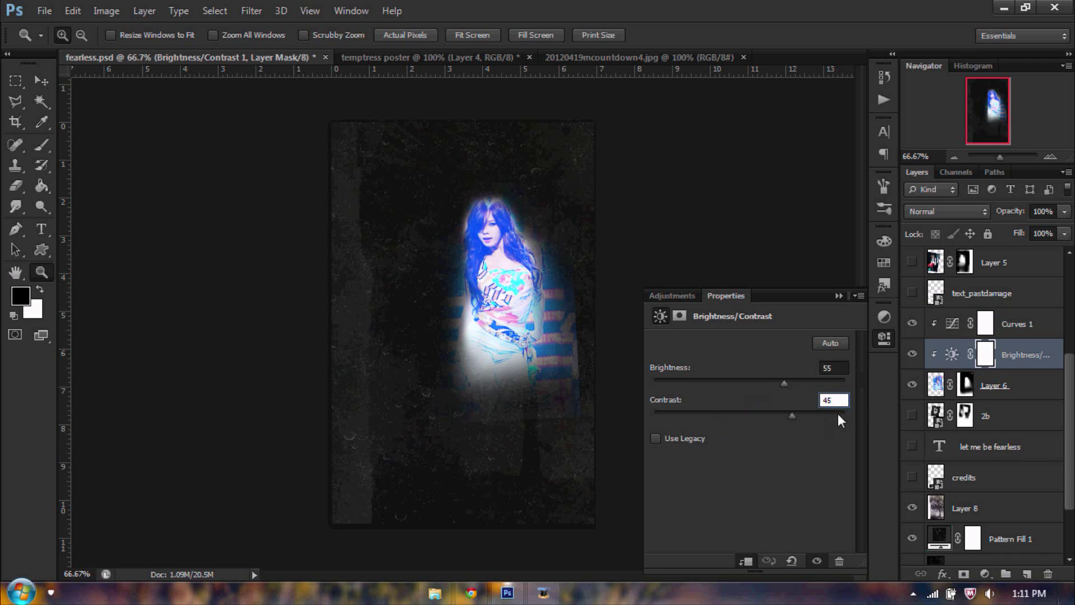
{"action": "left_click", "coordinate": [944, 330]}
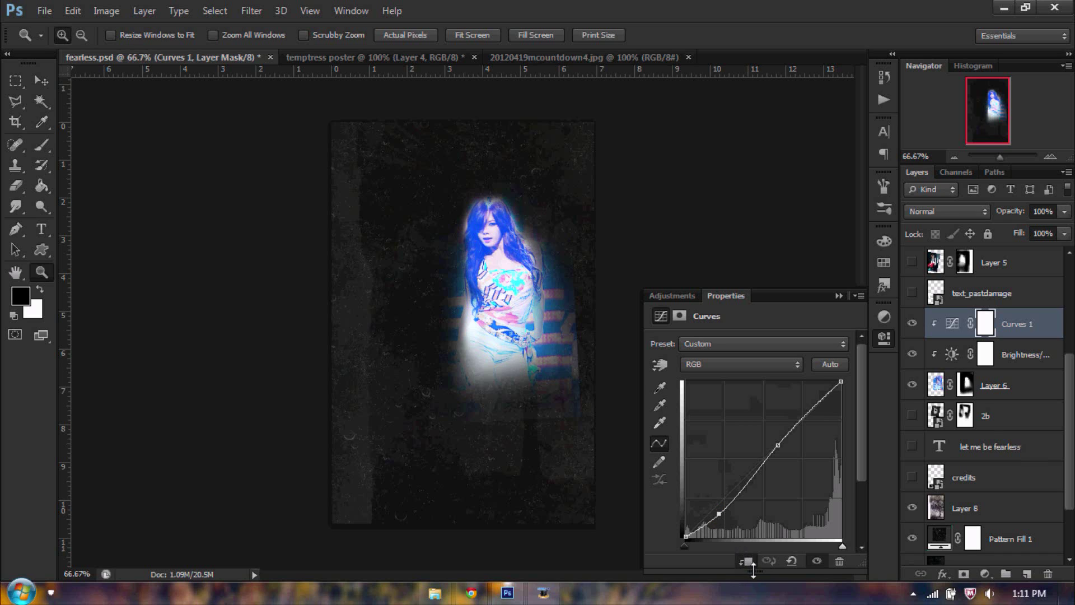
{"action": "left_click", "coordinate": [756, 592]}
{"action": "left_click_drag", "start_coordinate": [781, 444], "coordinate": [775, 448]}
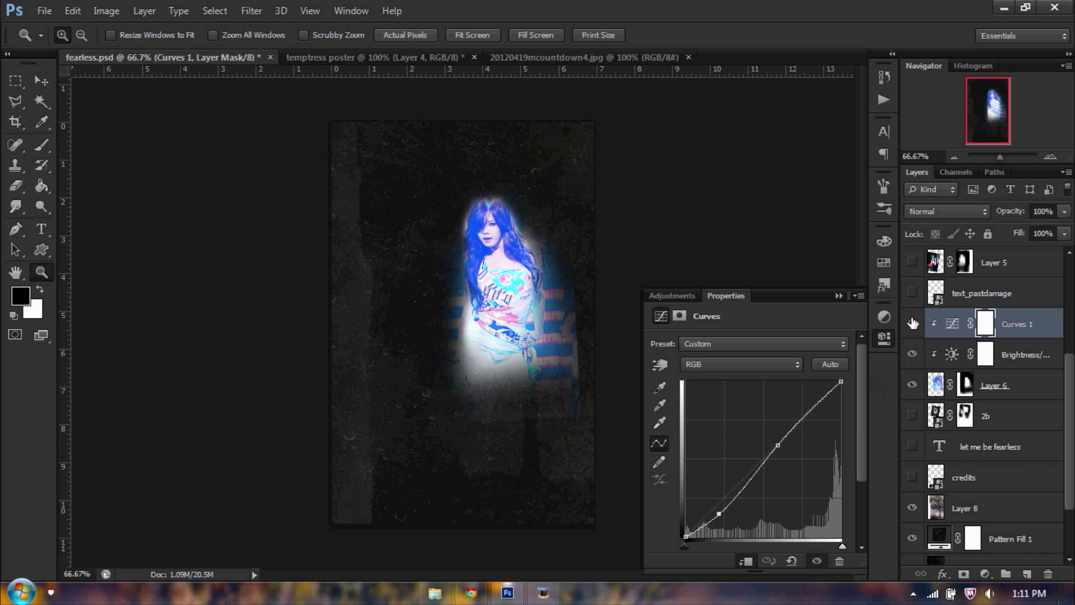
{"action": "left_click", "coordinate": [884, 338]}
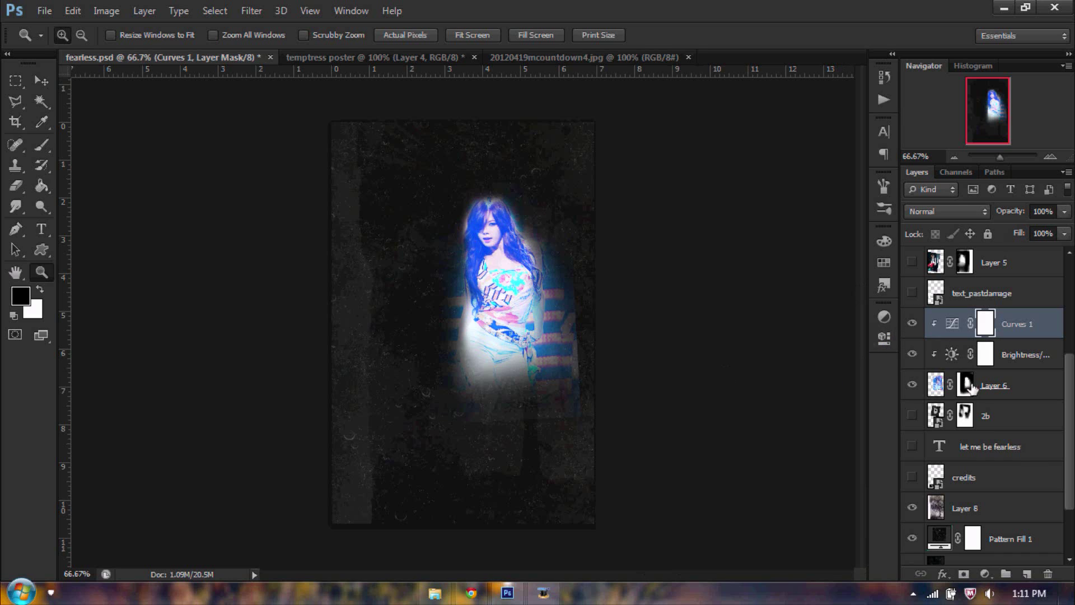
Step: Copy the Curves 1 and Brightness/Contrast adjustment layers from fearless.psd into the temptress poster above Layer 4
{"action": "left_click", "coordinate": [1039, 368], "text": "shift"}
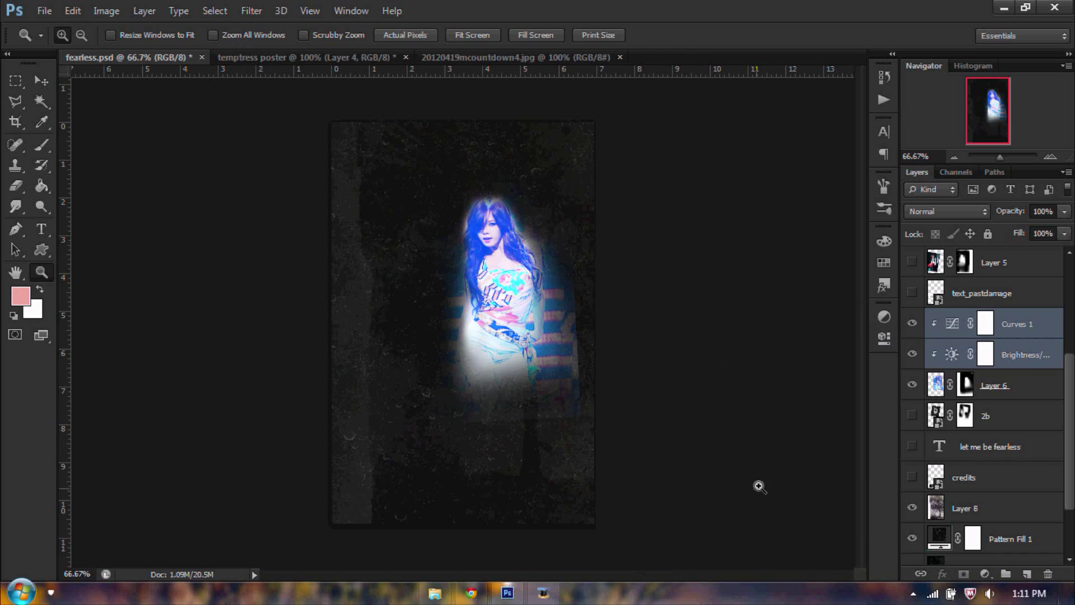
{"action": "key", "text": "v"}
{"action": "left_click_drag", "start_coordinate": [494, 247], "coordinate": [492, 211]}
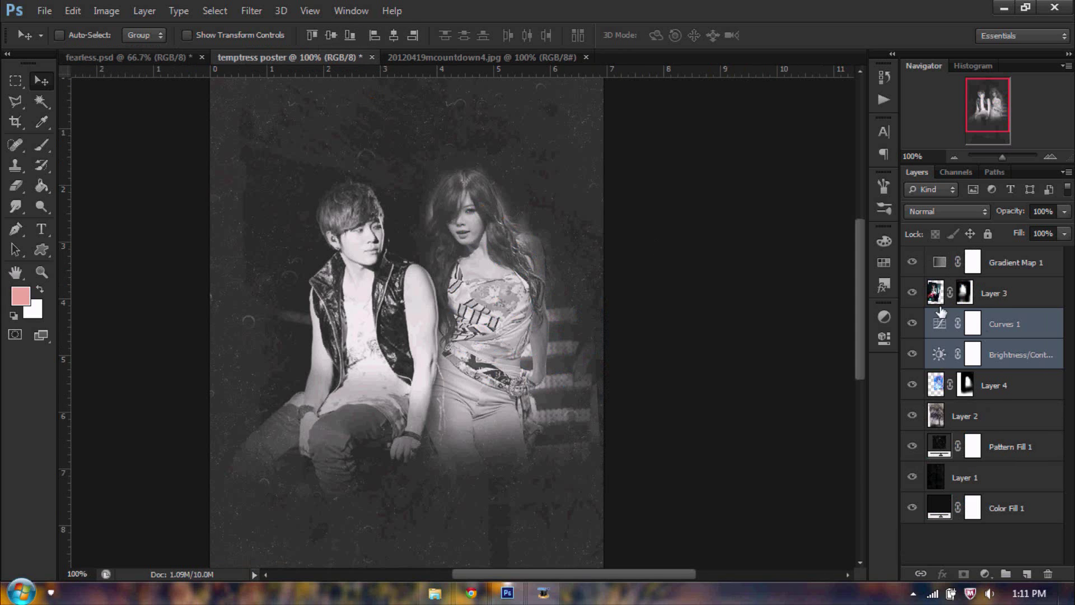
Step: Clip the copied Brightness/Contrast and Curves 1 adjustment layers to Layer 4 with clipping masks
{"action": "left_click", "coordinate": [1045, 354]}
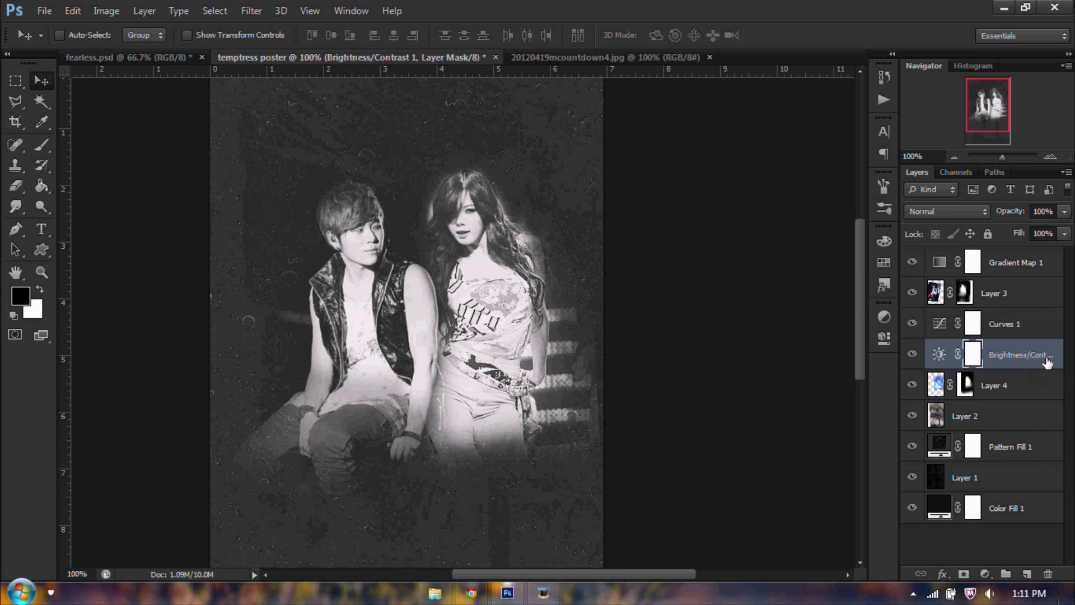
{"action": "right_click", "coordinate": [1045, 353]}
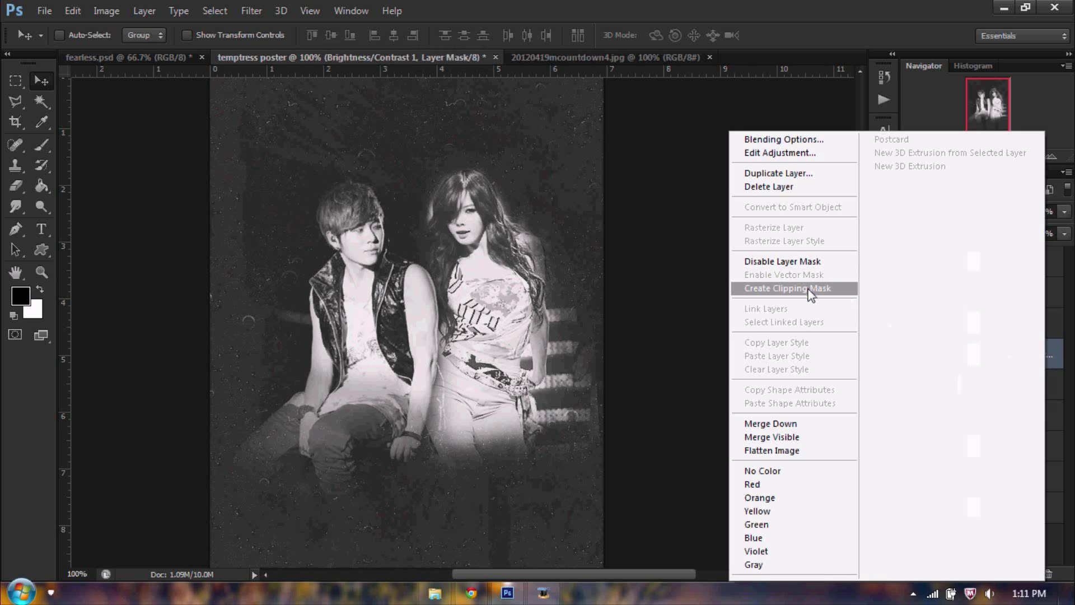
{"action": "left_click", "coordinate": [810, 294]}
{"action": "right_click", "coordinate": [1030, 322]}
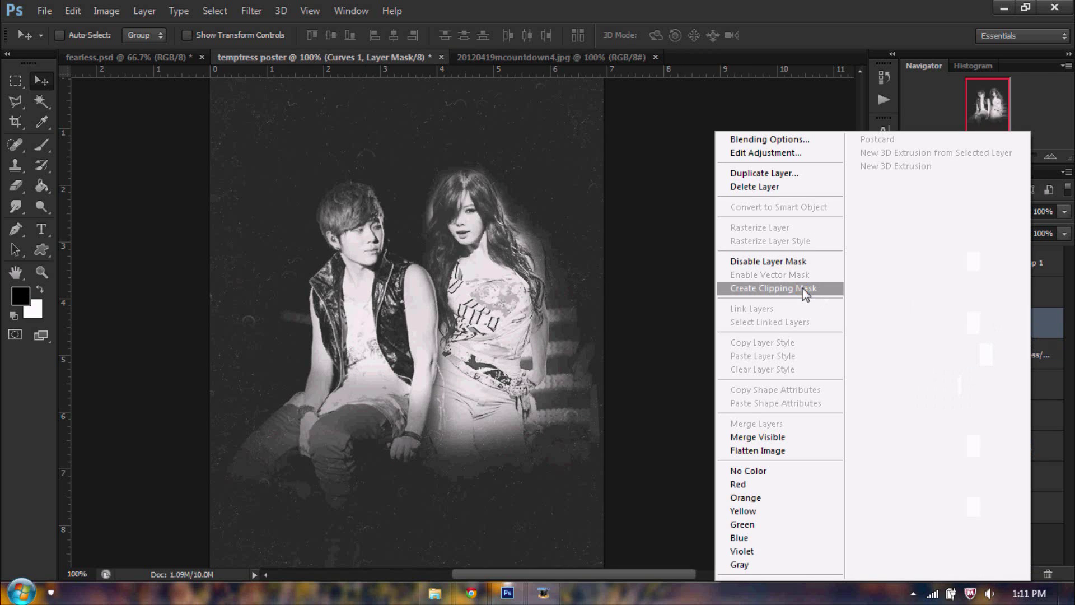
{"action": "left_click", "coordinate": [807, 289]}
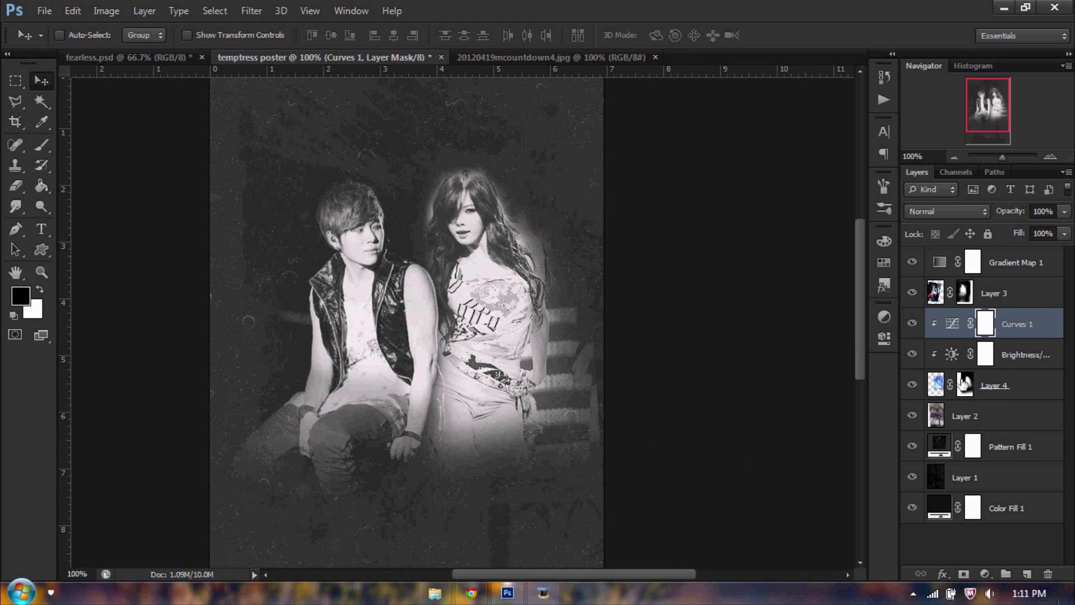
Step: Paint black at 40% opacity on Layer 4's mask to fade the photo's outer edge and the area below the subjects
{"action": "left_click", "coordinate": [974, 375]}
{"action": "left_click", "coordinate": [42, 145]}
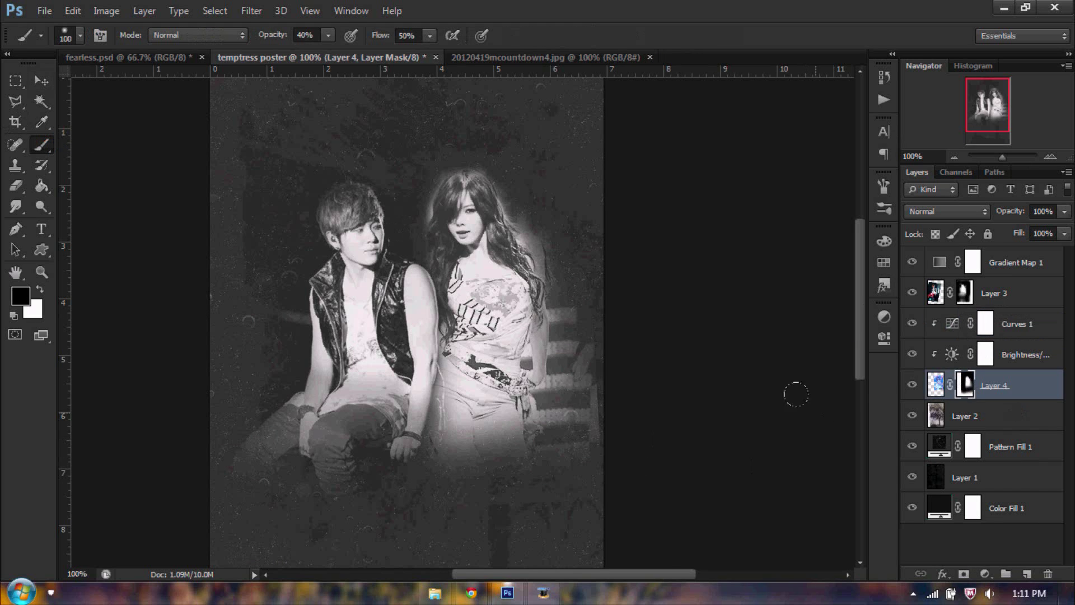
{"action": "left_click", "coordinate": [607, 343]}
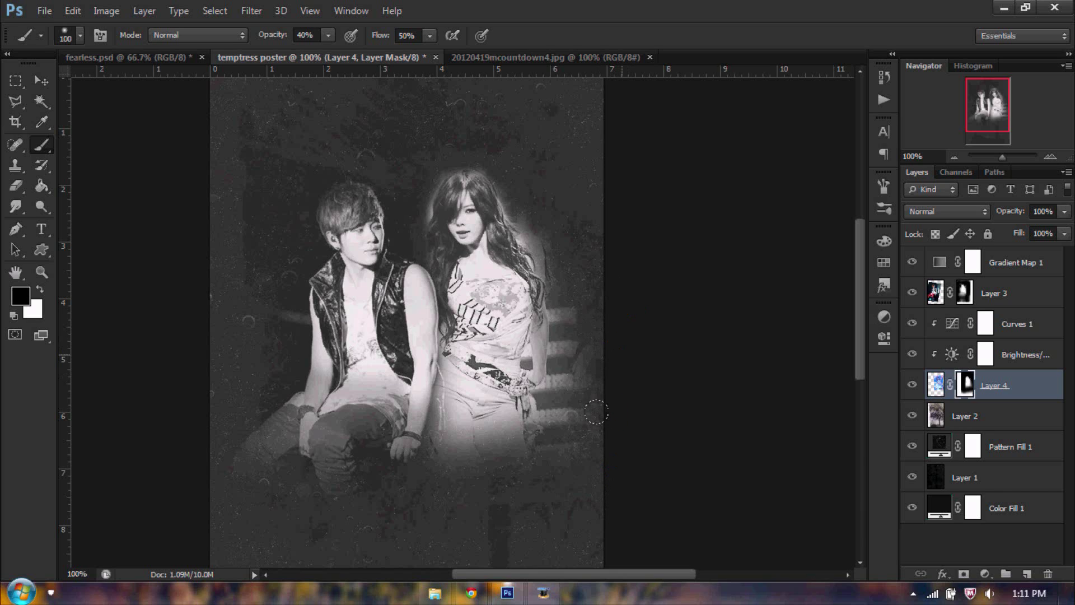
{"action": "left_click", "coordinate": [577, 532]}
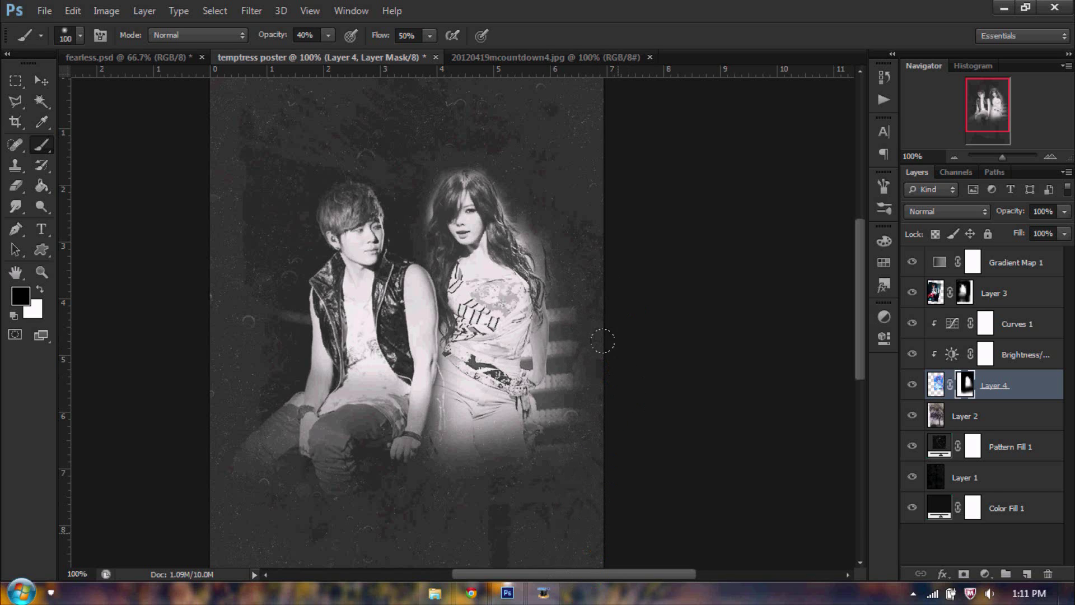
{"action": "scroll", "coordinate": [653, 432], "scroll_direction": "down", "scroll_amount": 3}
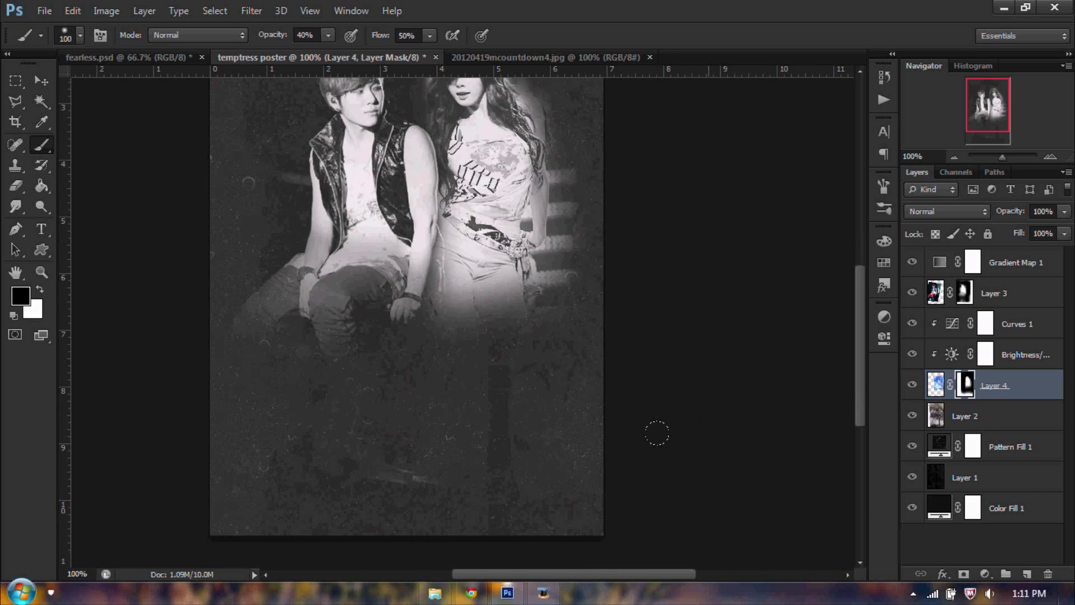
{"action": "left_click", "coordinate": [380, 438]}
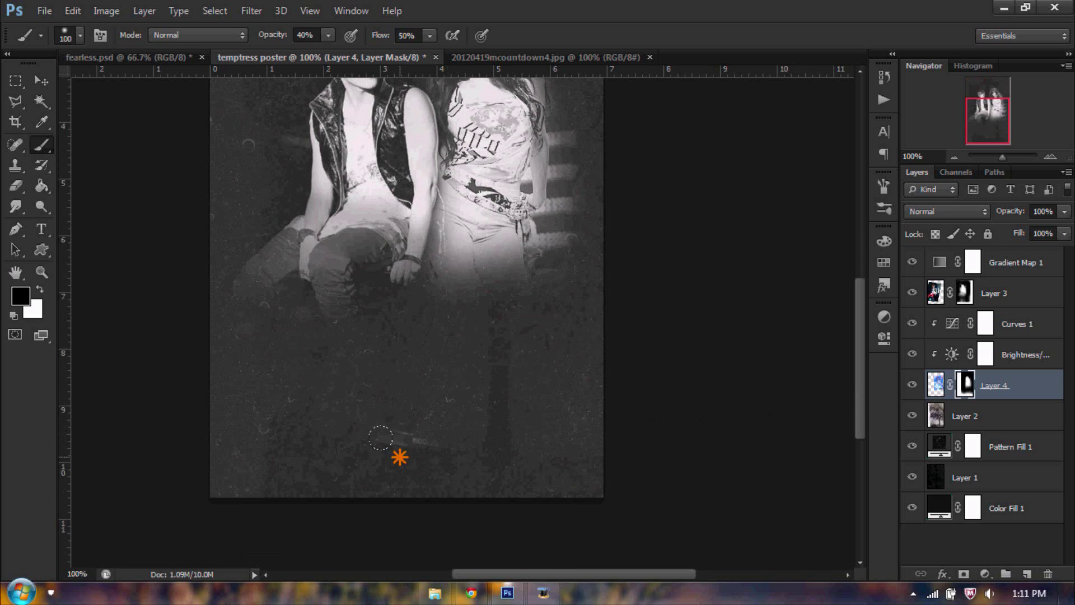
Step: Paint Layer 3's mask black along the poster's lower area, and close 20120419mcountdown4.jpg
{"action": "left_click", "coordinate": [965, 293]}
{"action": "left_click", "coordinate": [553, 490]}
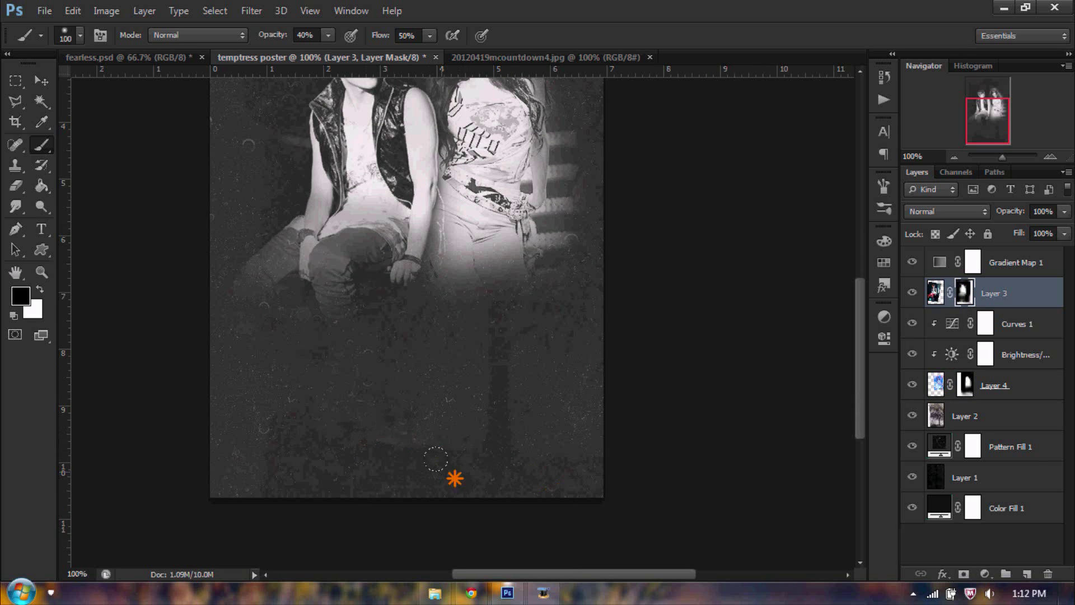
{"action": "left_click", "coordinate": [369, 406]}
{"action": "scroll", "coordinate": [629, 476], "scroll_direction": "up", "scroll_amount": 3}
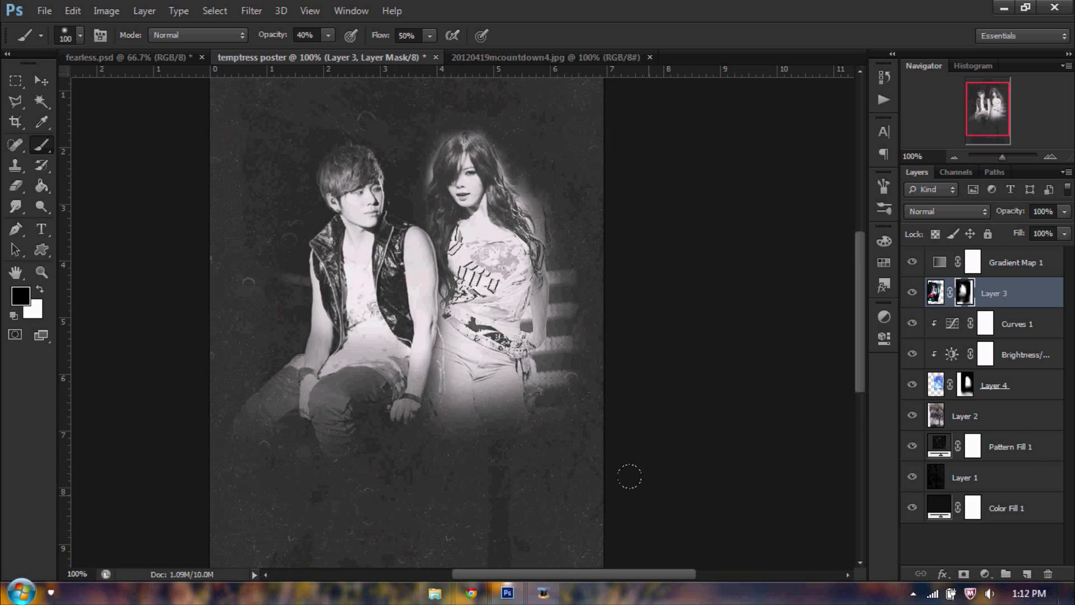
{"action": "left_click", "coordinate": [649, 57]}
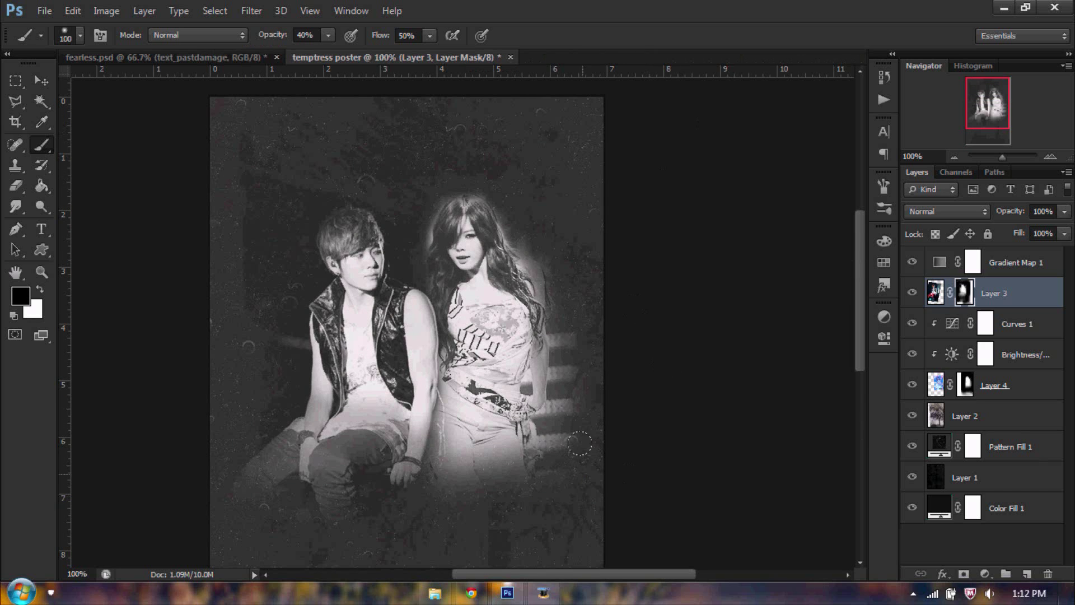
Step: Preview the text_pastdamage image from the resource pack folder and open it as a separate Photoshop document
{"action": "left_click", "coordinate": [435, 593]}
{"action": "left_click", "coordinate": [698, 338]}
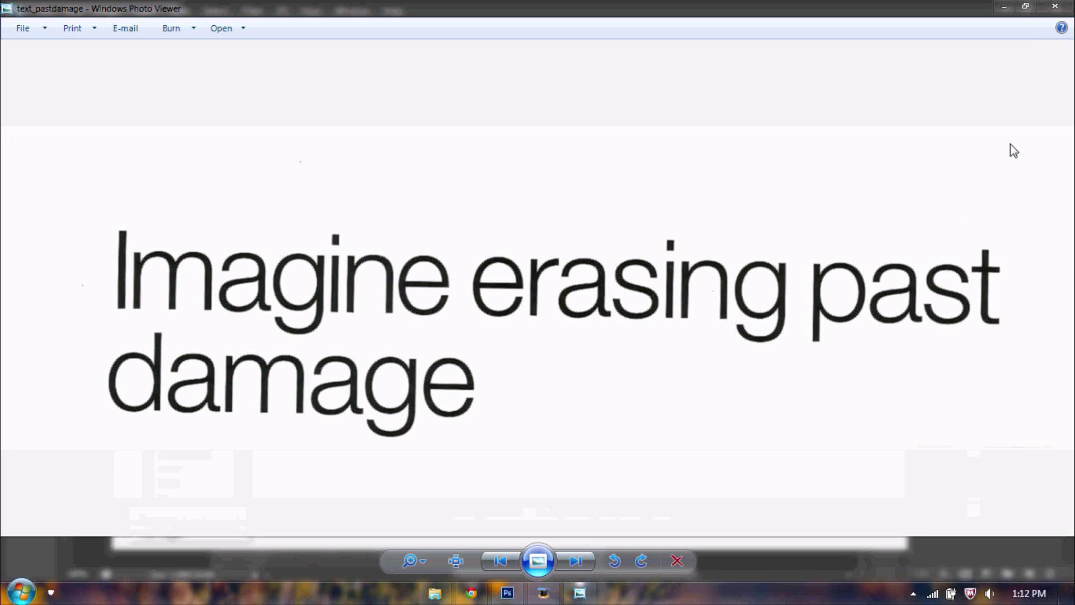
{"action": "left_click", "coordinate": [1055, 5]}
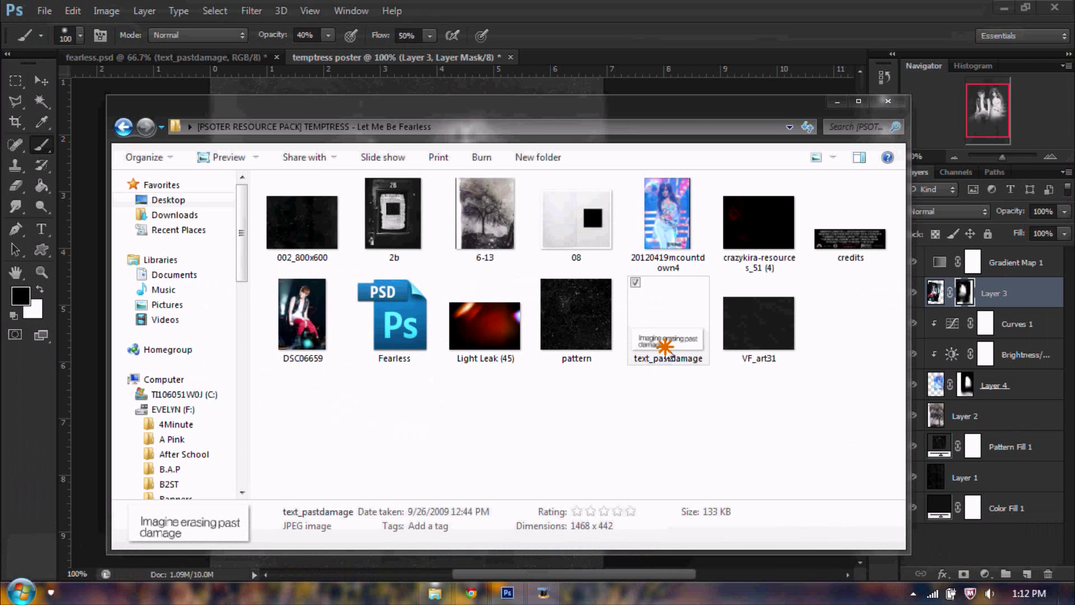
{"action": "left_click_drag", "start_coordinate": [667, 347], "coordinate": [614, 53]}
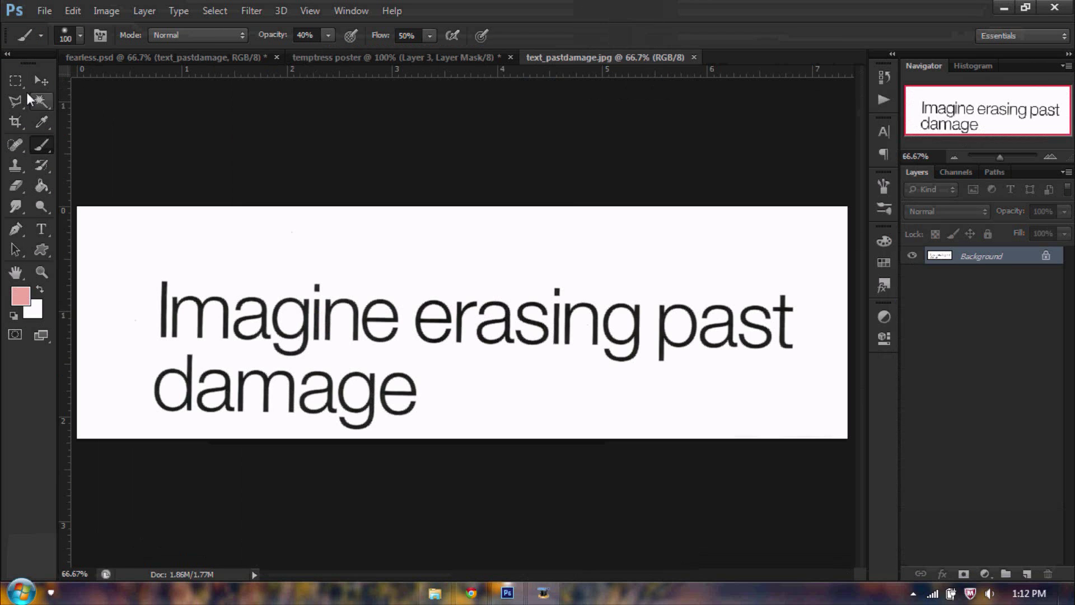
Step: Copy the text_pastdamage image into the temptress poster and place its layer directly below Layer 3
{"action": "left_click", "coordinate": [32, 83]}
{"action": "left_click_drag", "start_coordinate": [209, 243], "coordinate": [366, 315]}
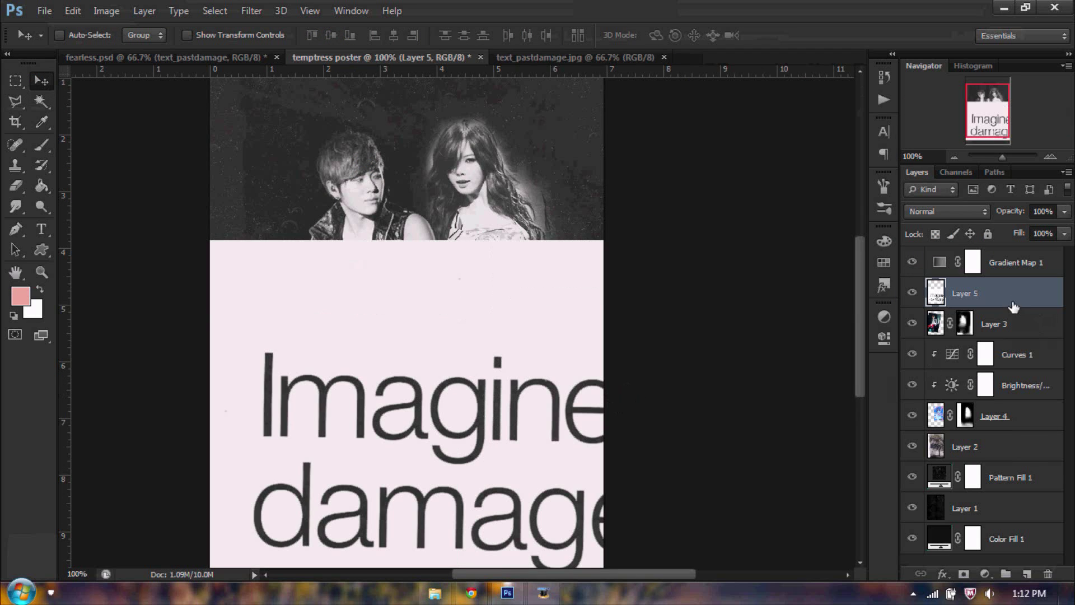
{"action": "left_click_drag", "start_coordinate": [1014, 306], "coordinate": [985, 334]}
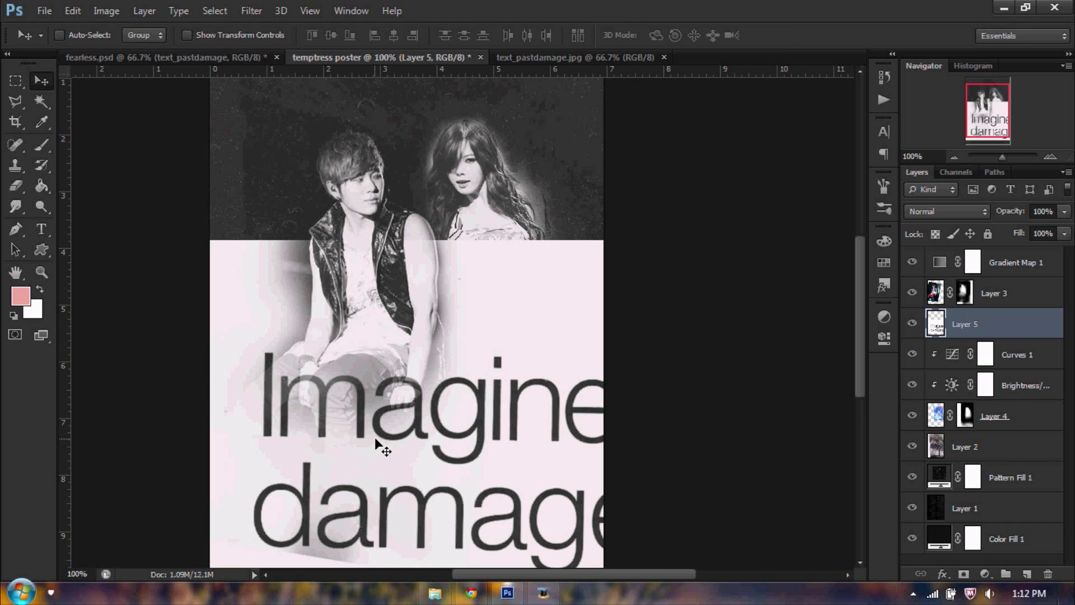
Step: Scale the text image to 27%, position it over the subjects' lower bodies and rotate it slightly counterclockwise
{"action": "key", "text": "ctrl+t"}
{"action": "left_click", "coordinate": [256, 35]}
{"action": "type", "text": "52"}
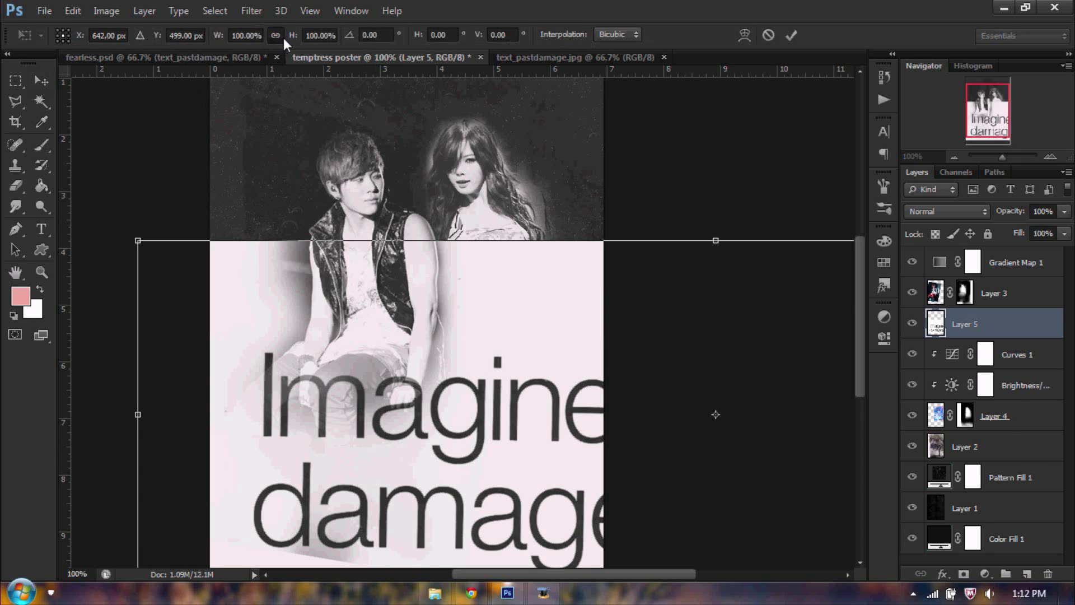
{"action": "key", "text": "Tab"}
{"action": "left_click_drag", "start_coordinate": [253, 55], "coordinate": [234, 67]}
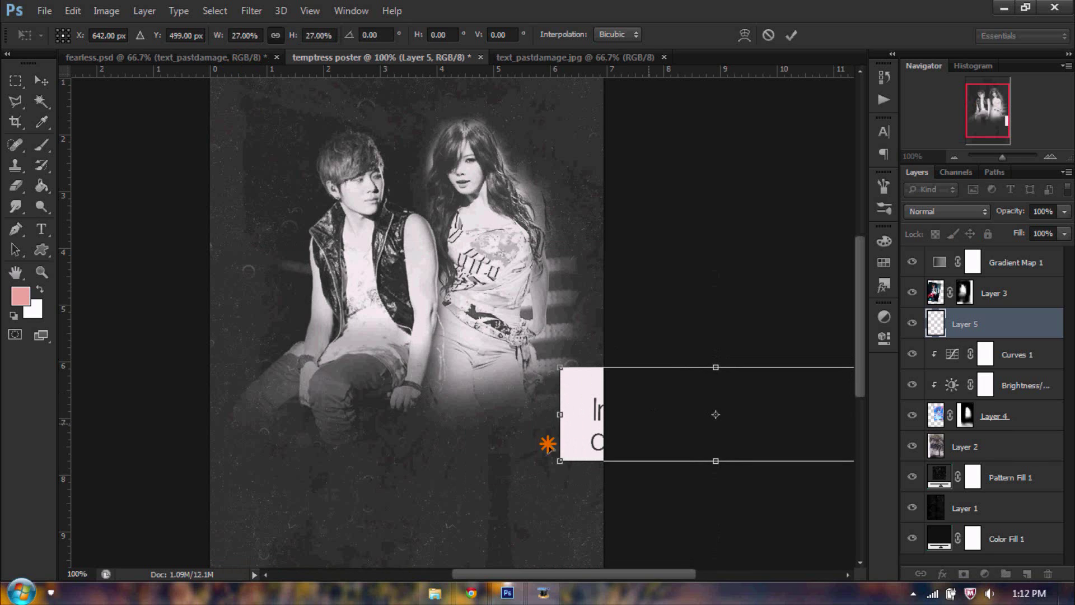
{"action": "left_click_drag", "start_coordinate": [656, 420], "coordinate": [379, 442]}
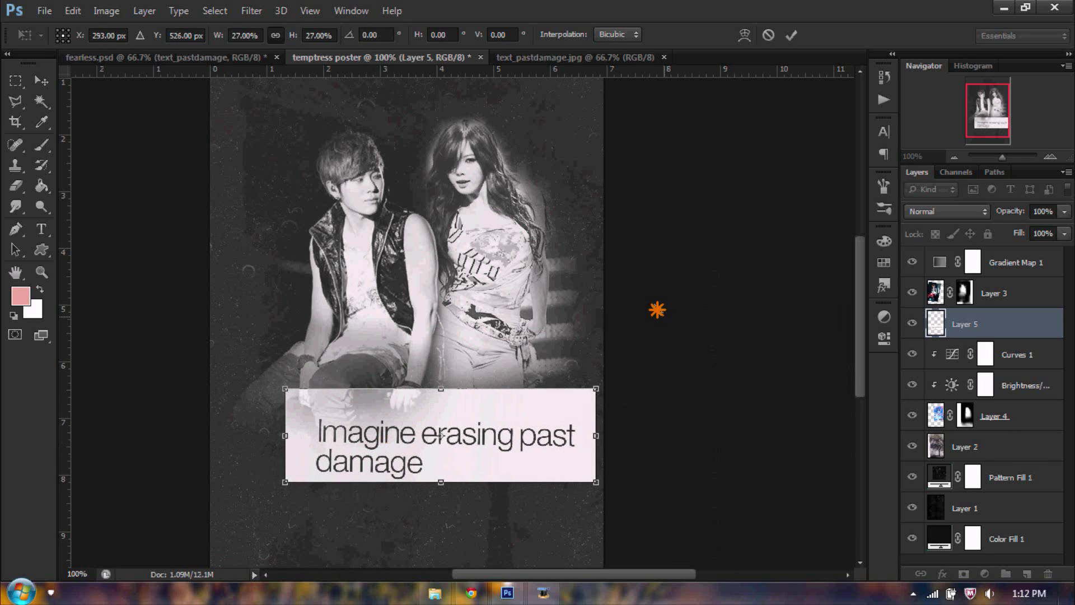
{"action": "left_click_drag", "start_coordinate": [653, 308], "coordinate": [553, 410]}
{"action": "left_click", "coordinate": [793, 36]}
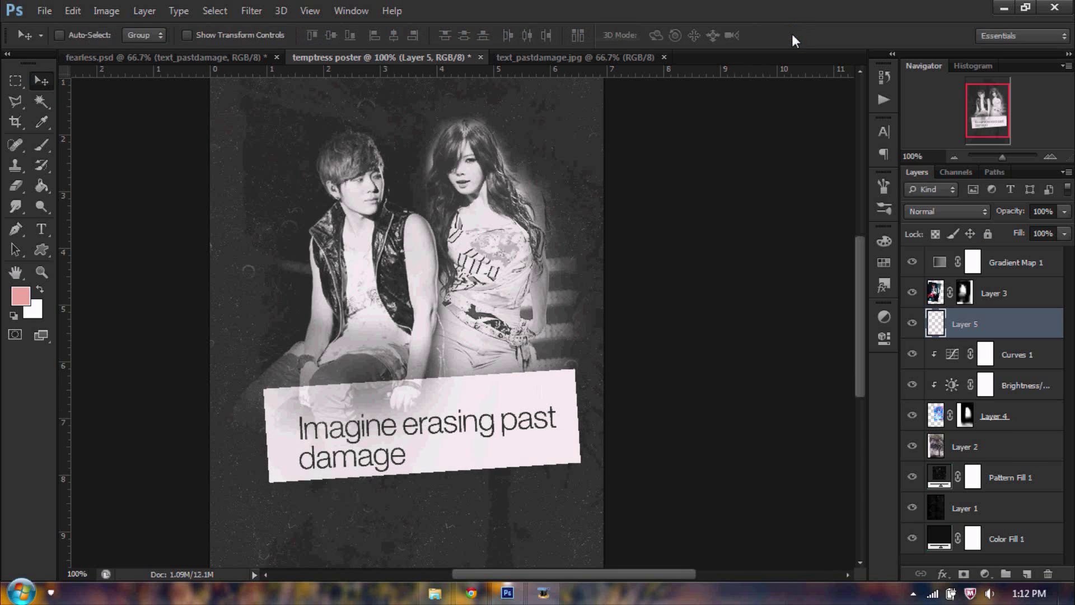
Step: Set Layer 5 to Linear Burn with 3% fill, and close text_pastdamage.jpg
{"action": "left_click", "coordinate": [975, 212]}
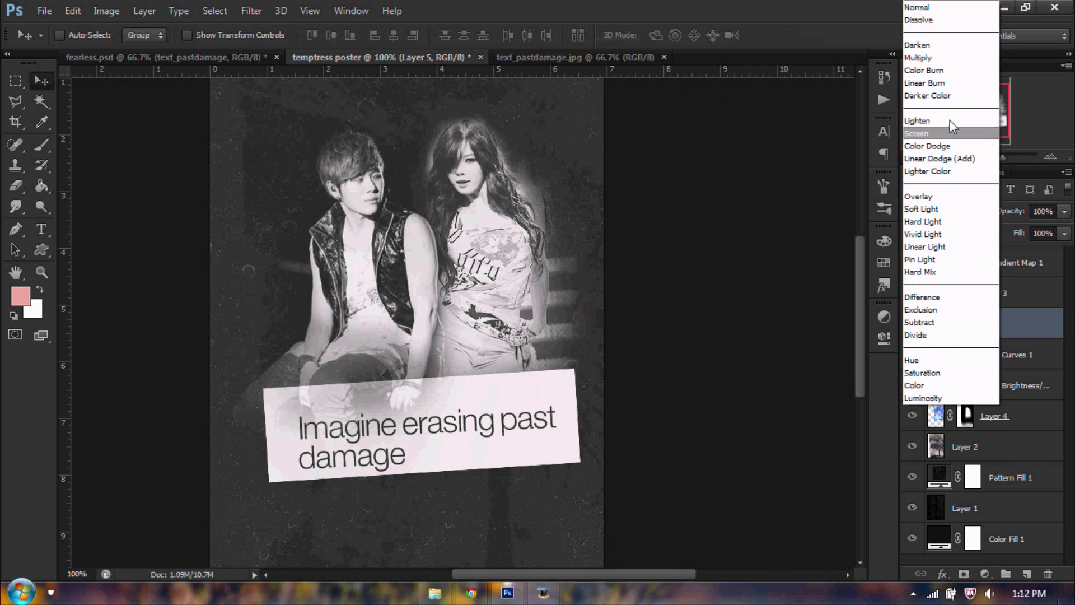
{"action": "left_click", "coordinate": [942, 89]}
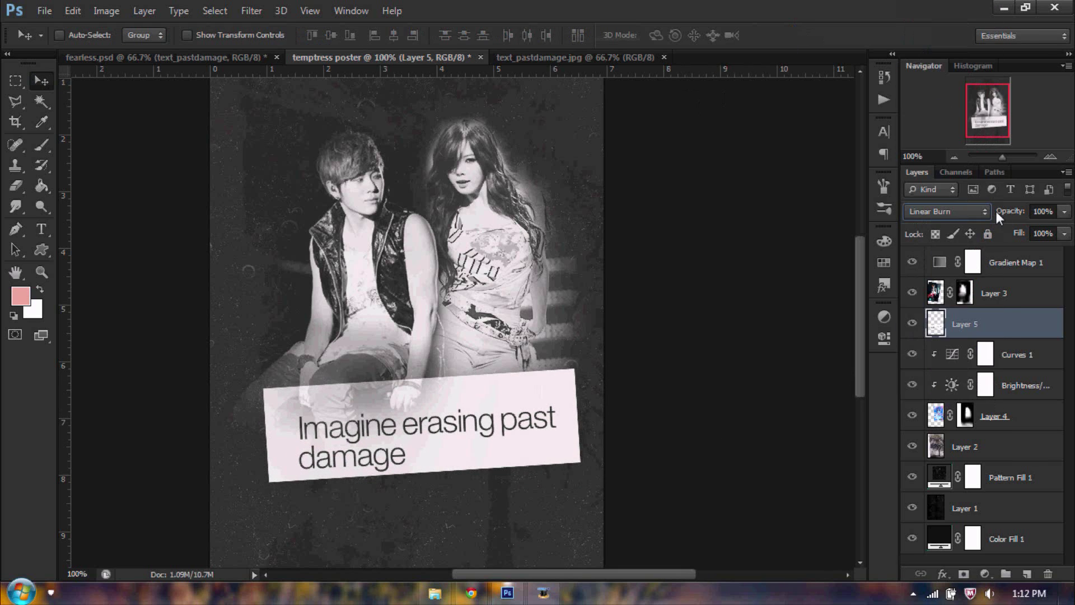
{"action": "left_click", "coordinate": [1043, 233]}
{"action": "type", "text": "3"}
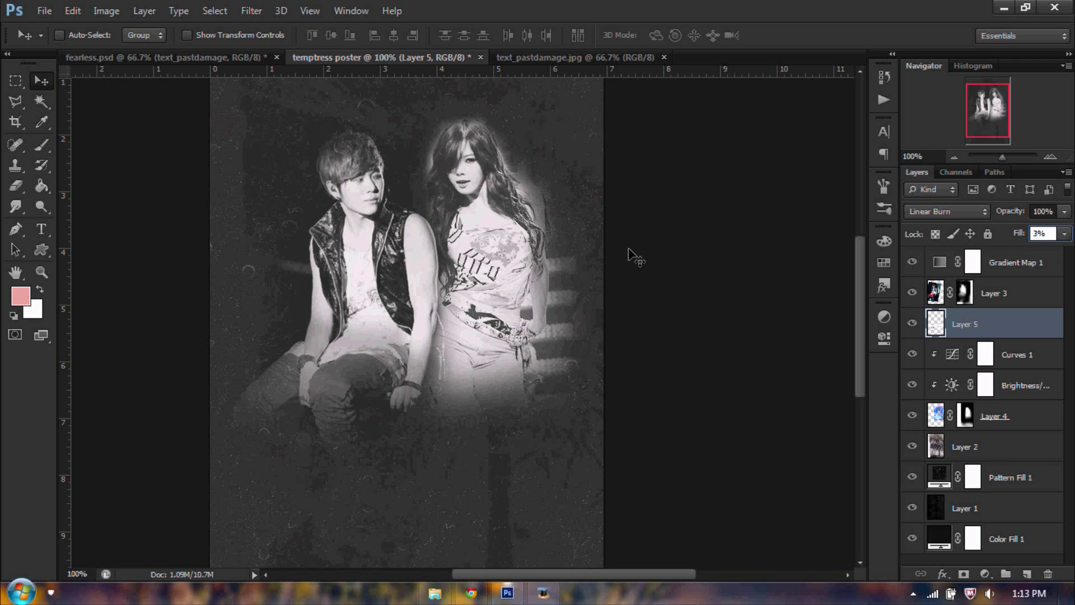
{"action": "left_click", "coordinate": [663, 56]}
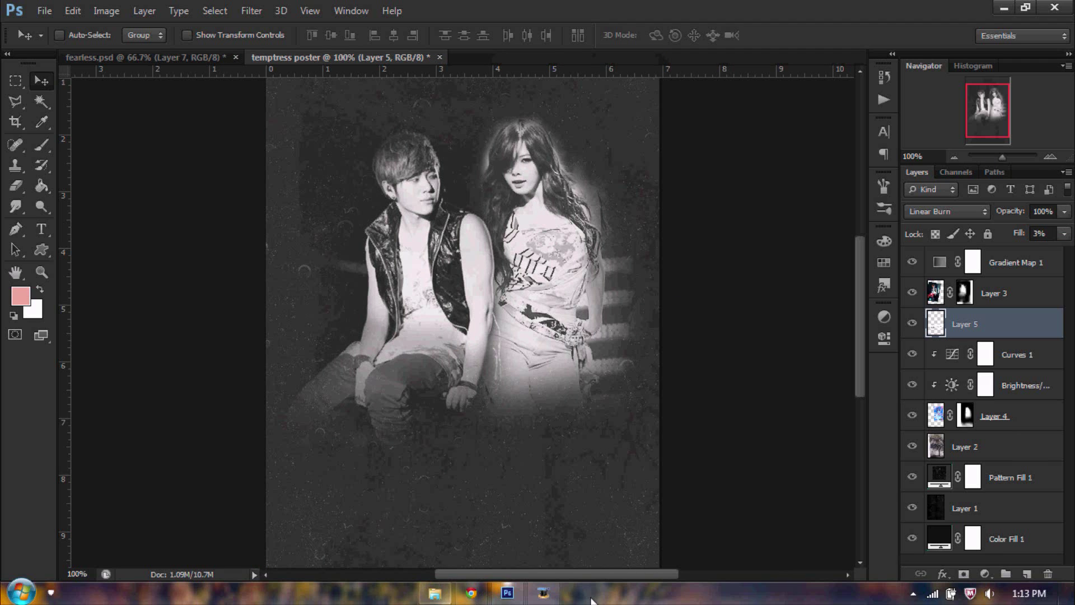
Step: Open the Light Leak (45) image from the resource pack folder as a separate Photoshop document
{"action": "left_click", "coordinate": [443, 593]}
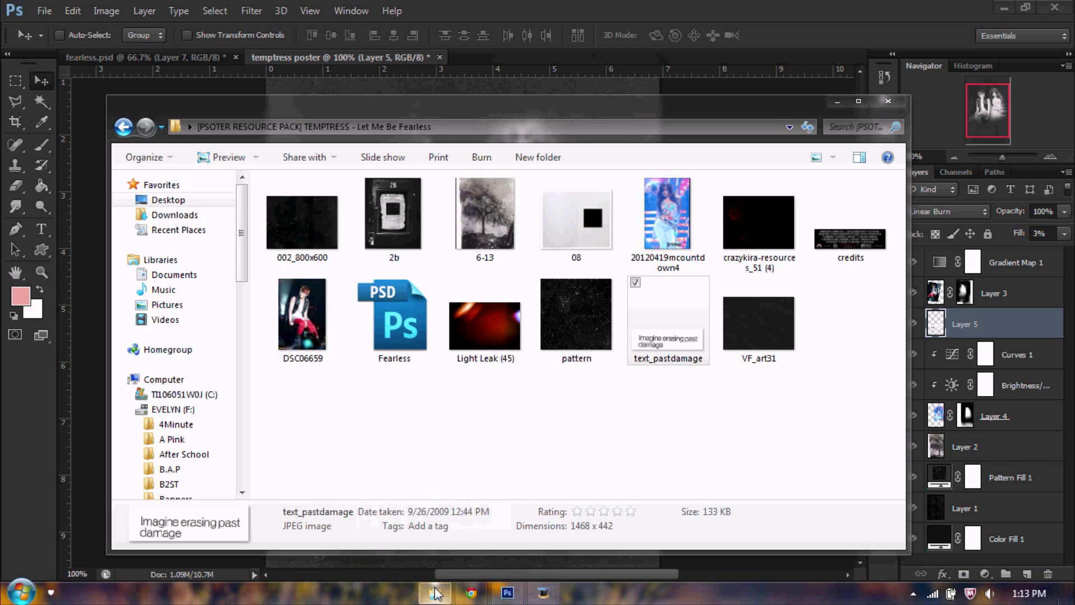
{"action": "left_click", "coordinate": [487, 336]}
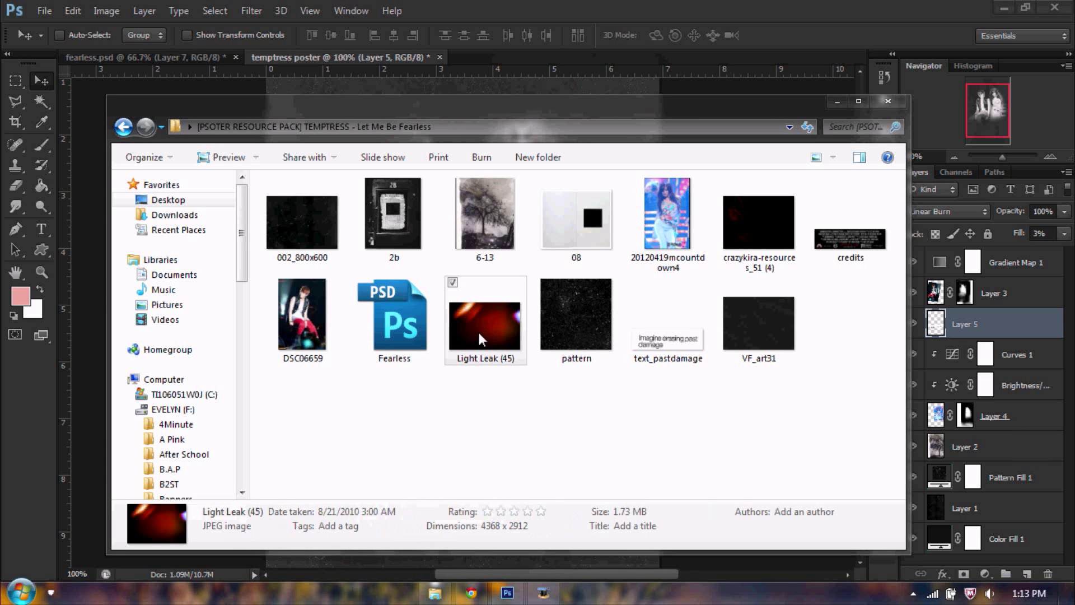
{"action": "left_click_drag", "start_coordinate": [480, 337], "coordinate": [566, 55]}
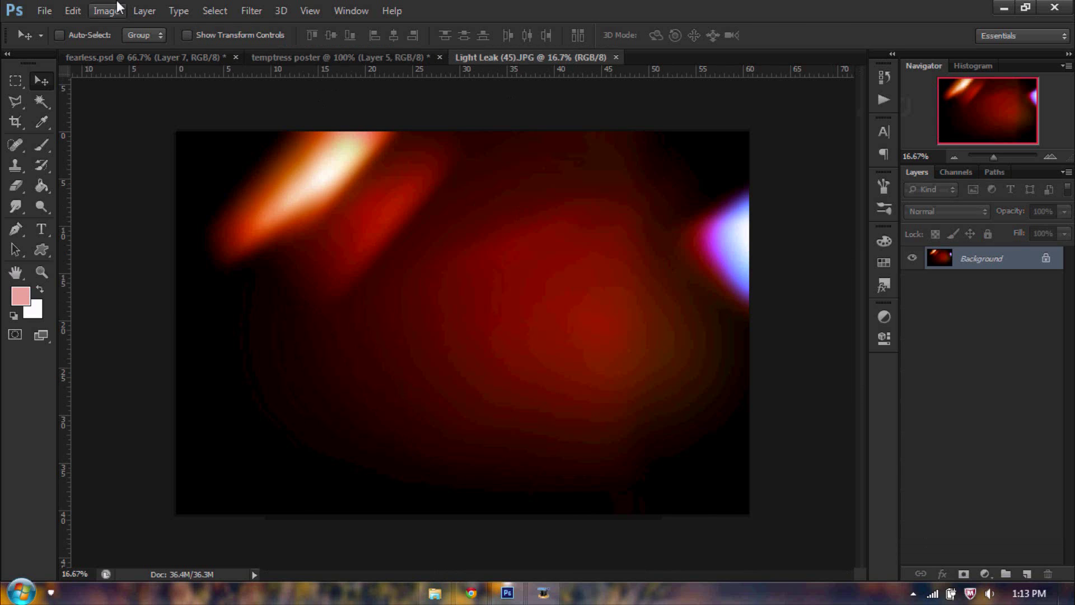
Step: Rotate the light leak image 90° clockwise and copy it into the temptress poster above Gradient Map 1
{"action": "left_click", "coordinate": [106, 11]}
{"action": "mouse_move", "coordinate": [185, 144]}
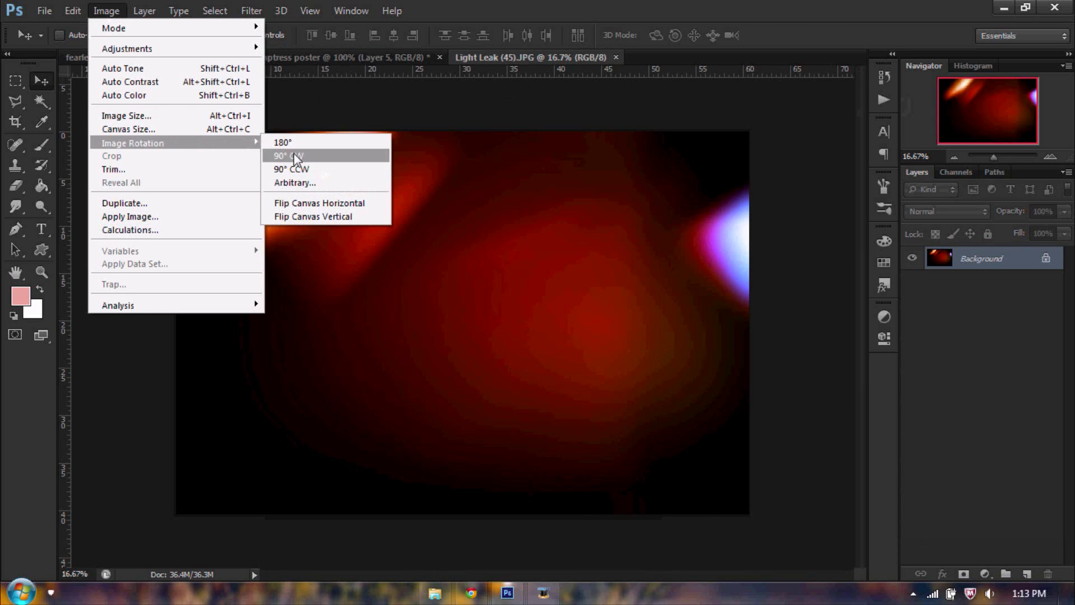
{"action": "left_click", "coordinate": [293, 154]}
{"action": "left_click_drag", "start_coordinate": [518, 352], "coordinate": [464, 280]}
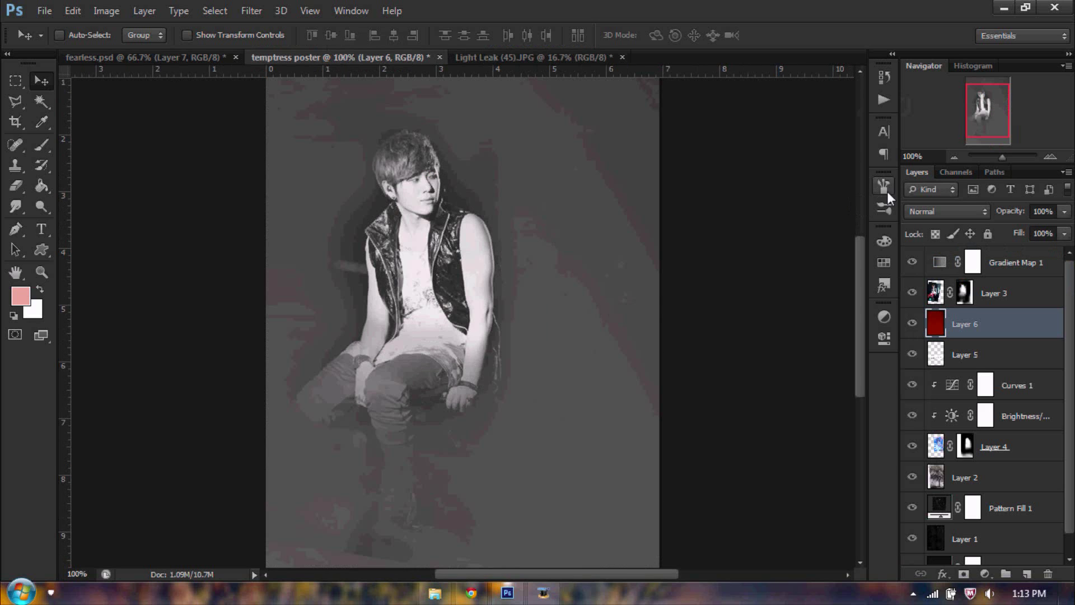
{"action": "left_click_drag", "start_coordinate": [995, 326], "coordinate": [975, 269]}
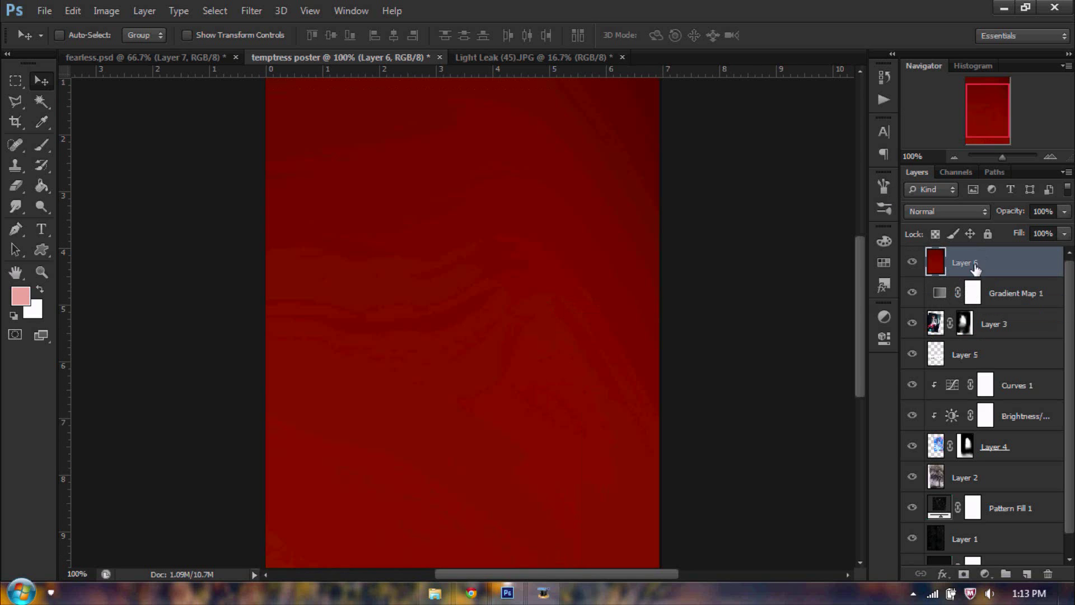
Step: Scale the light leak layer to 17.17% width and 17.51% height so it exactly covers the poster canvas
{"action": "left_click", "coordinate": [957, 157]}
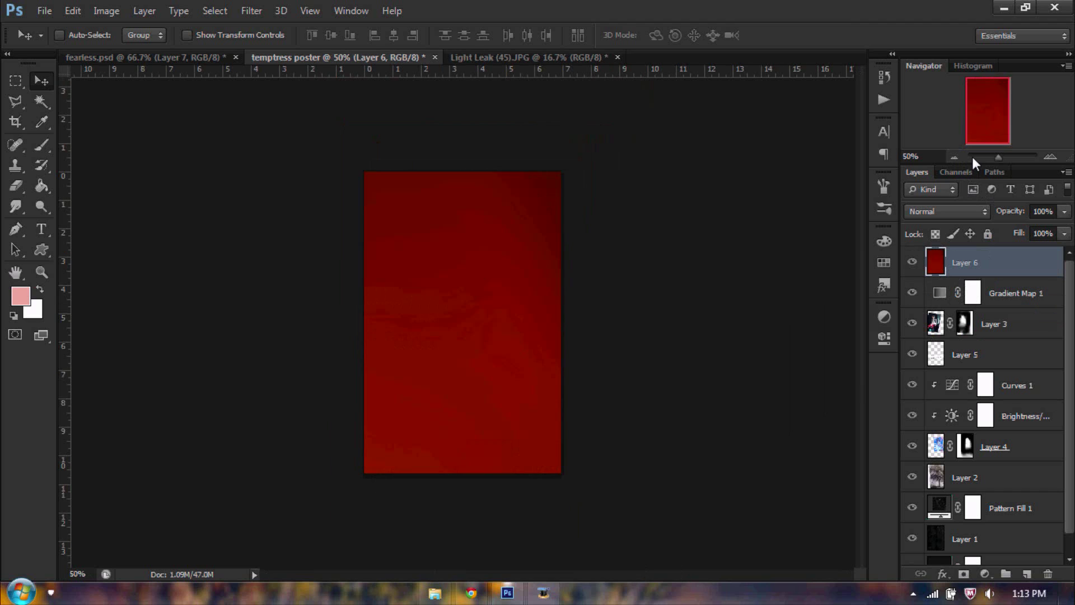
{"action": "key", "text": "ctrl+t"}
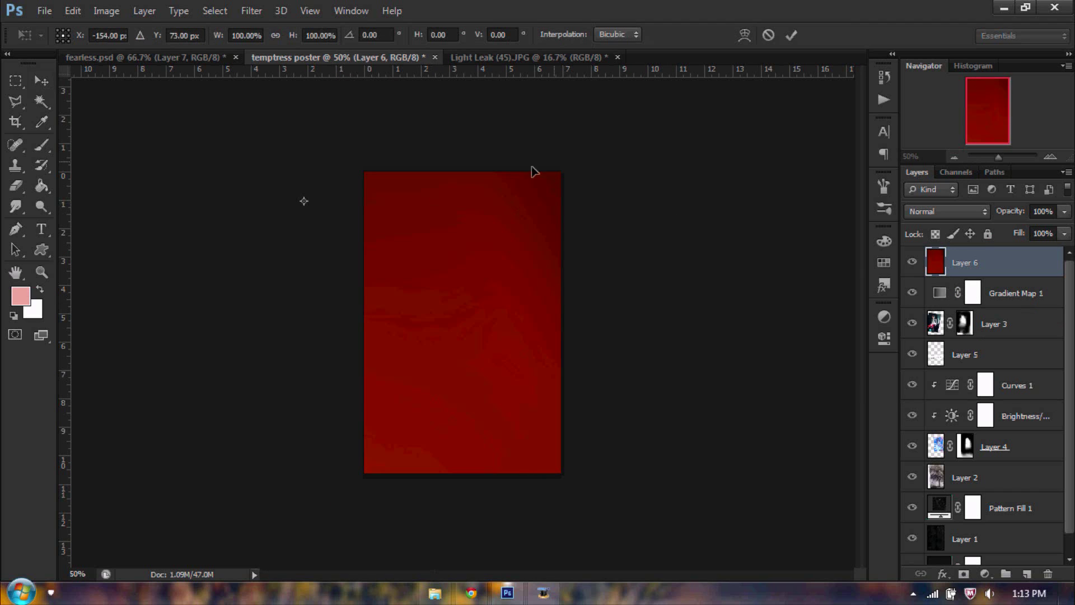
{"action": "left_click", "coordinate": [955, 156]}
{"action": "left_click", "coordinate": [955, 157]}
{"action": "left_click", "coordinate": [955, 157]}
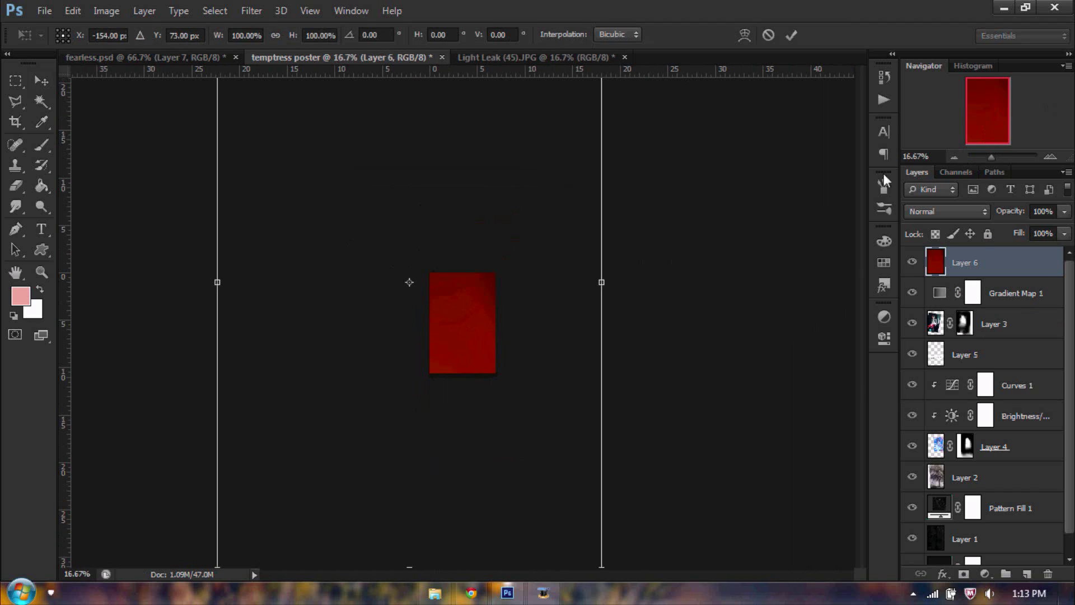
{"action": "left_click", "coordinate": [956, 156]}
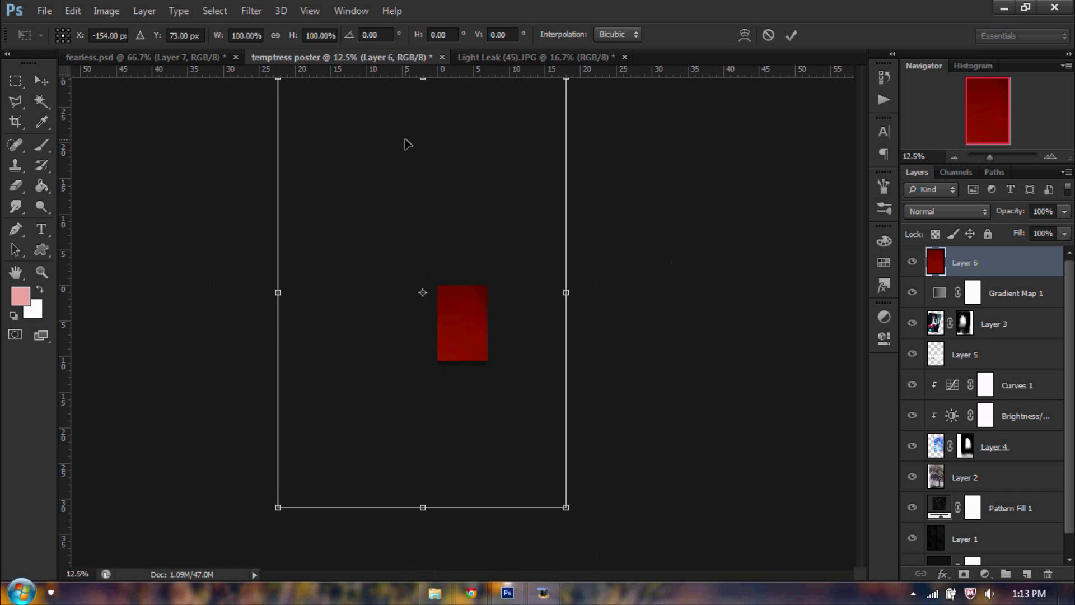
{"action": "left_click_drag", "start_coordinate": [334, 166], "coordinate": [438, 285]}
{"action": "left_click_drag", "start_coordinate": [566, 505], "coordinate": [487, 364]}
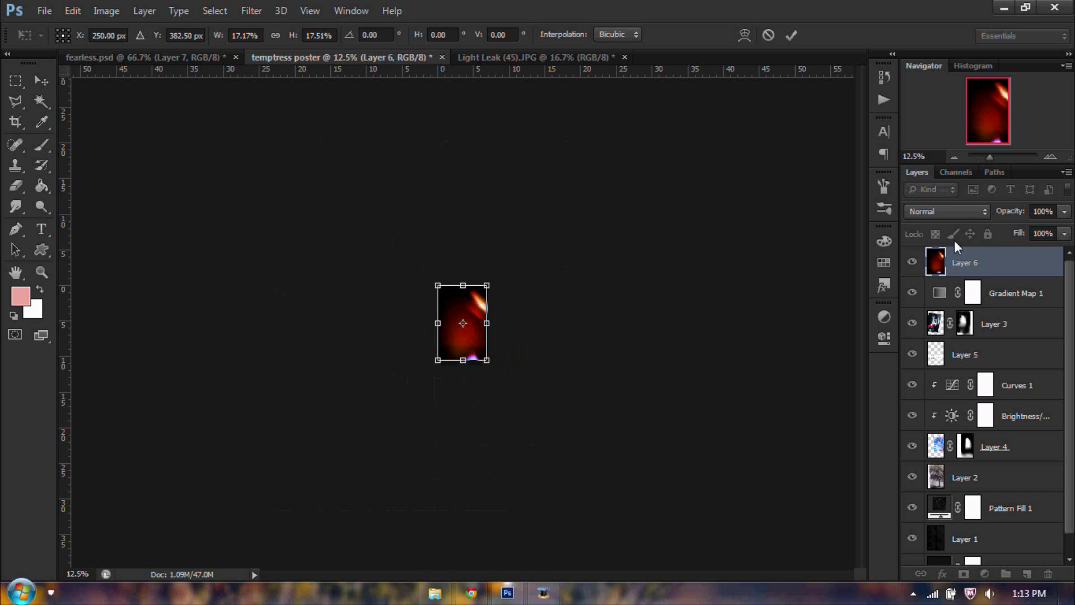
{"action": "left_click", "coordinate": [1048, 160]}
{"action": "left_click", "coordinate": [1047, 159]}
{"action": "left_click", "coordinate": [1048, 160]}
{"action": "left_click", "coordinate": [1047, 160]}
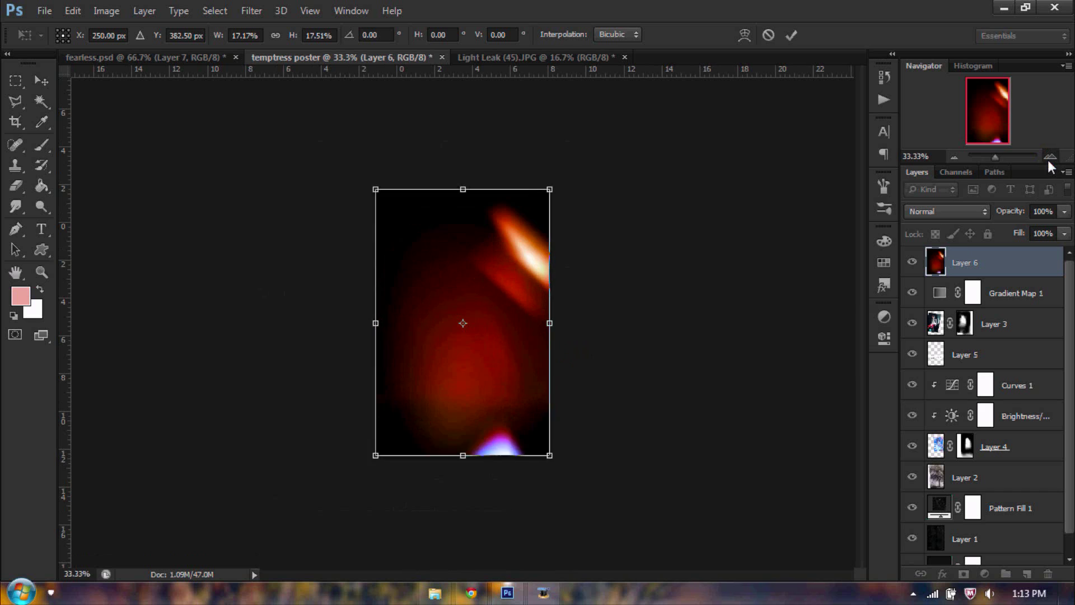
{"action": "left_click", "coordinate": [793, 36]}
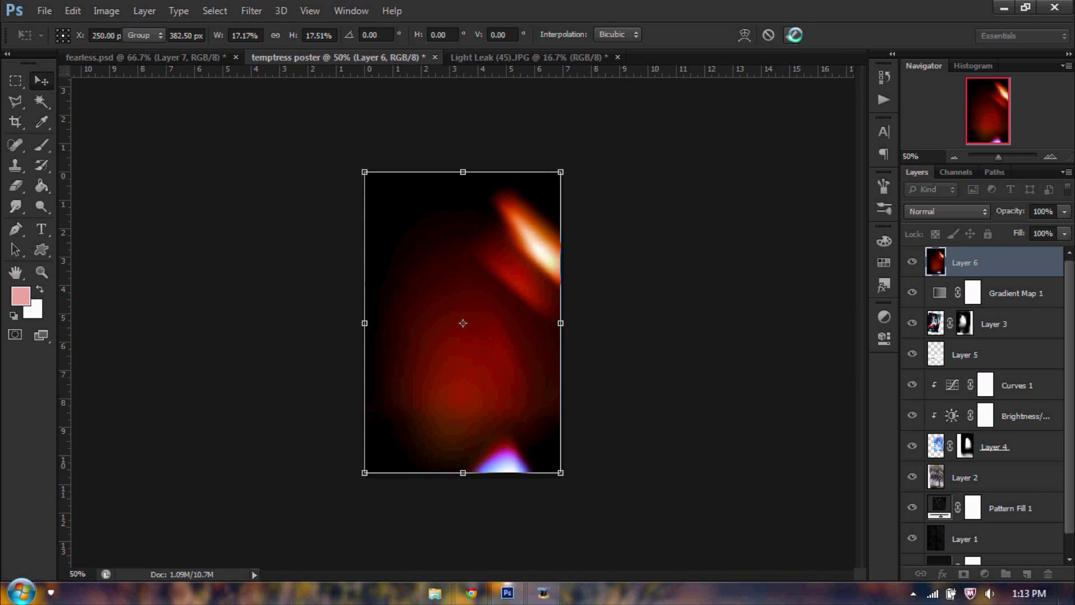
Step: Set the light leak layer's blend mode to Soft Light, and close Light Leak (45).JPG without saving
{"action": "left_click", "coordinate": [952, 211]}
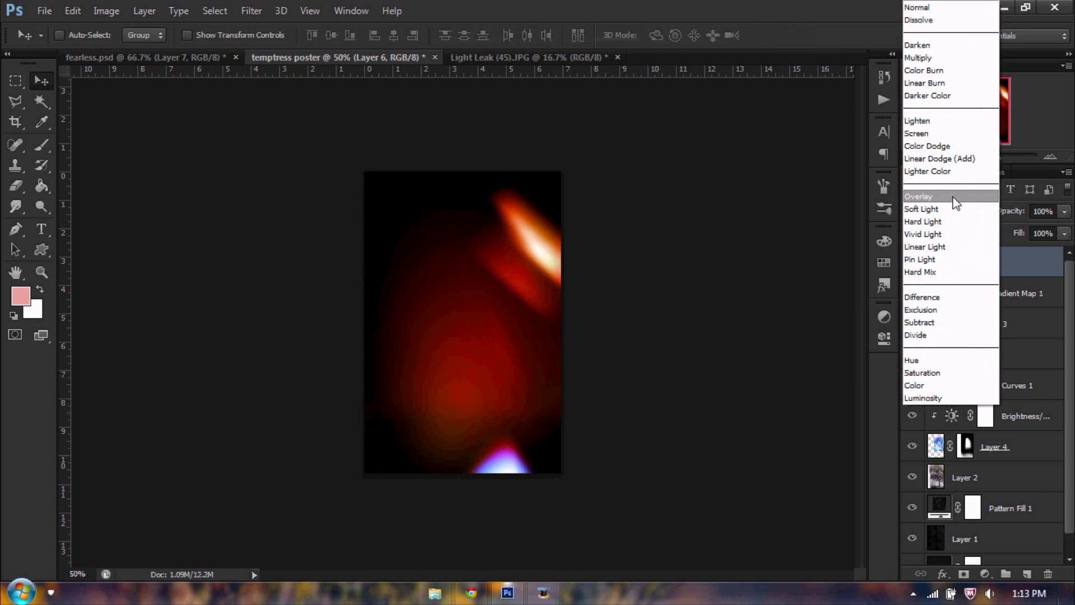
{"action": "left_click", "coordinate": [950, 207]}
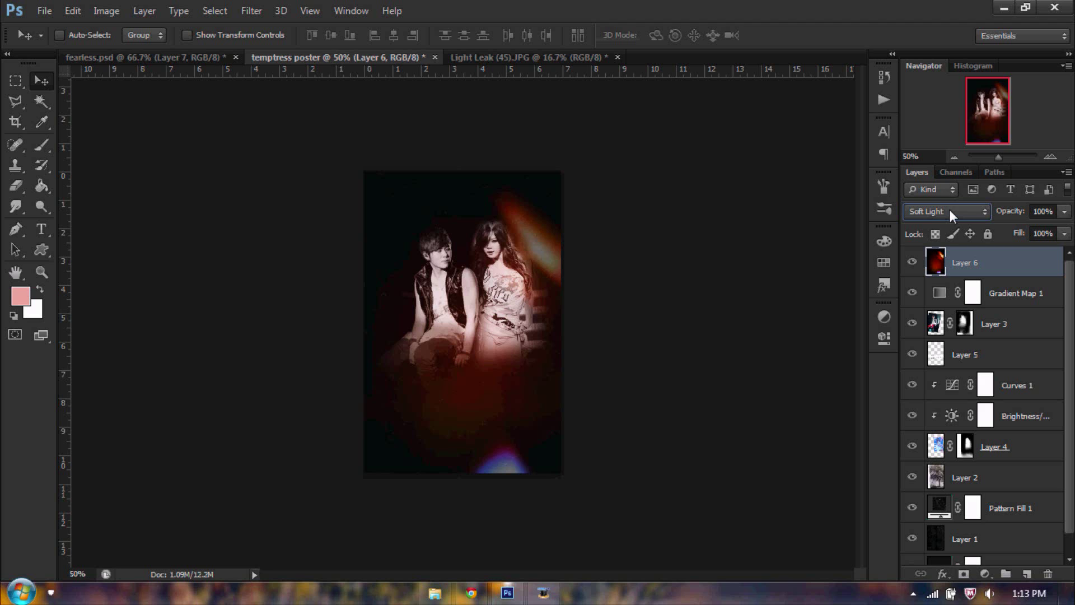
{"action": "left_click", "coordinate": [1055, 159]}
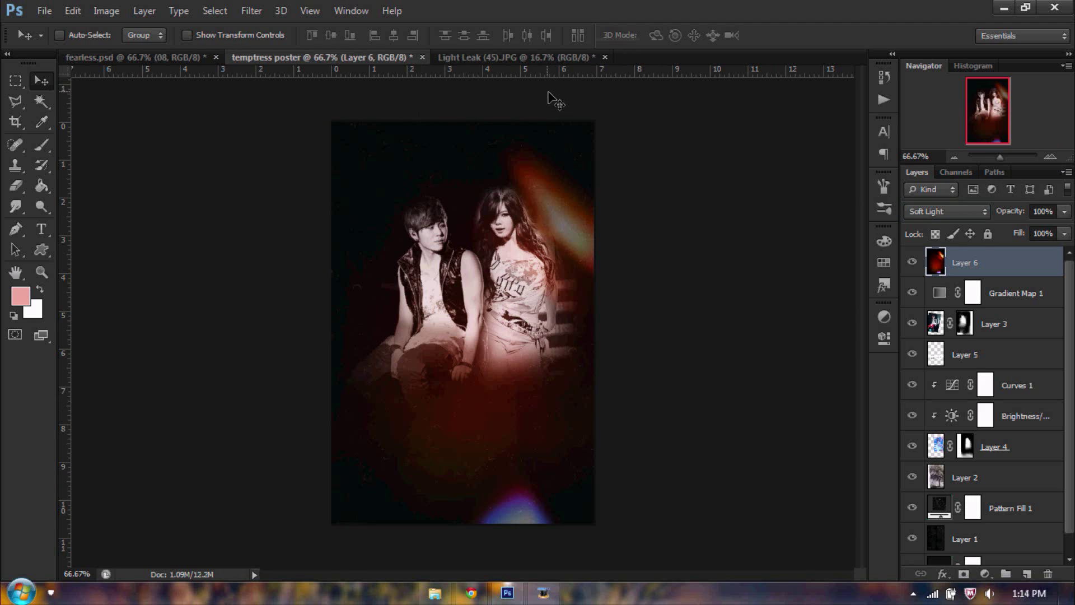
{"action": "left_click", "coordinate": [605, 57]}
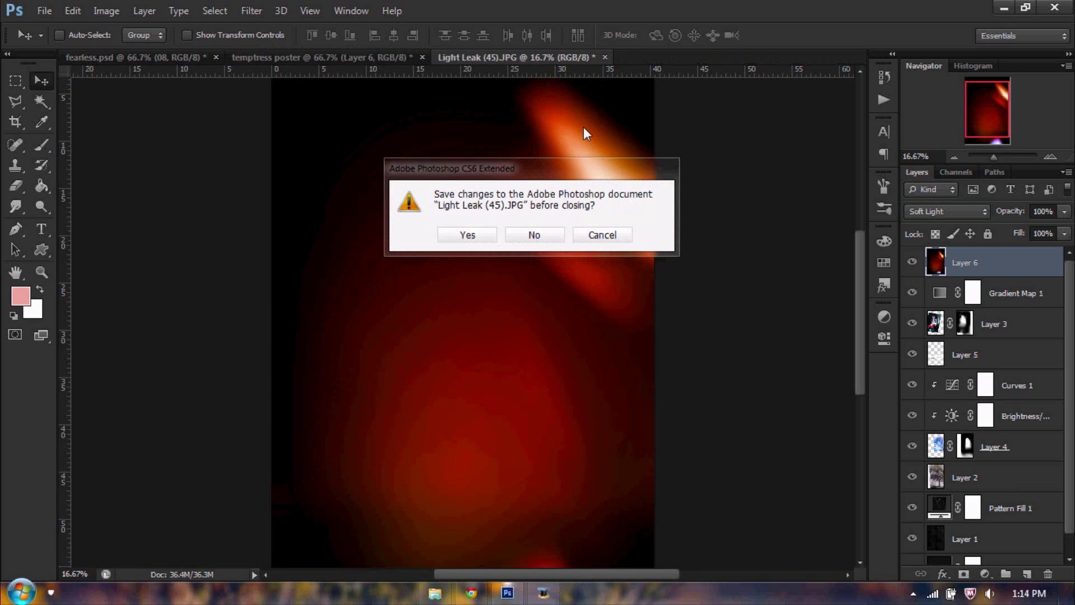
{"action": "left_click", "coordinate": [541, 235]}
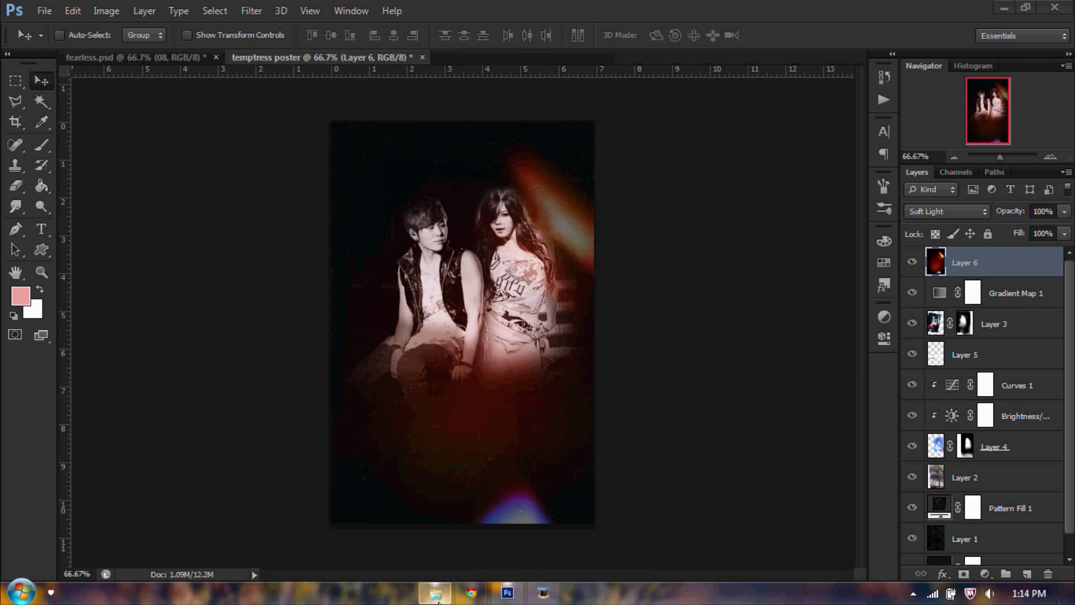
Step: Open 08.png from the resource pack folder and brush over its black square in the sampled page colour at 100% opacity and 97% flow
{"action": "left_click", "coordinate": [435, 593]}
{"action": "left_click_drag", "start_coordinate": [582, 229], "coordinate": [548, 55]}
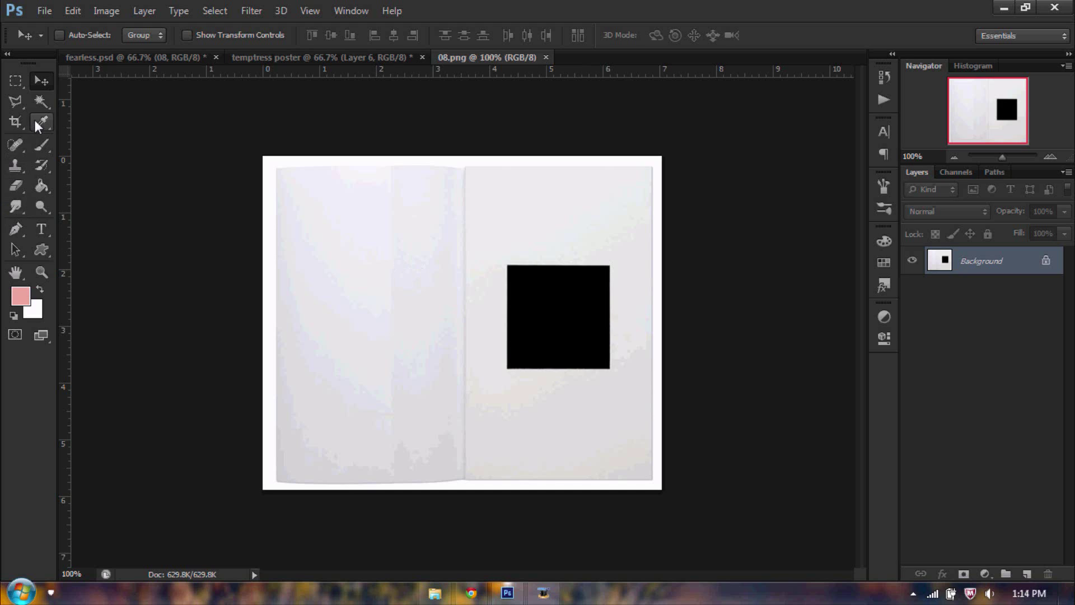
{"action": "left_click", "coordinate": [41, 144]}
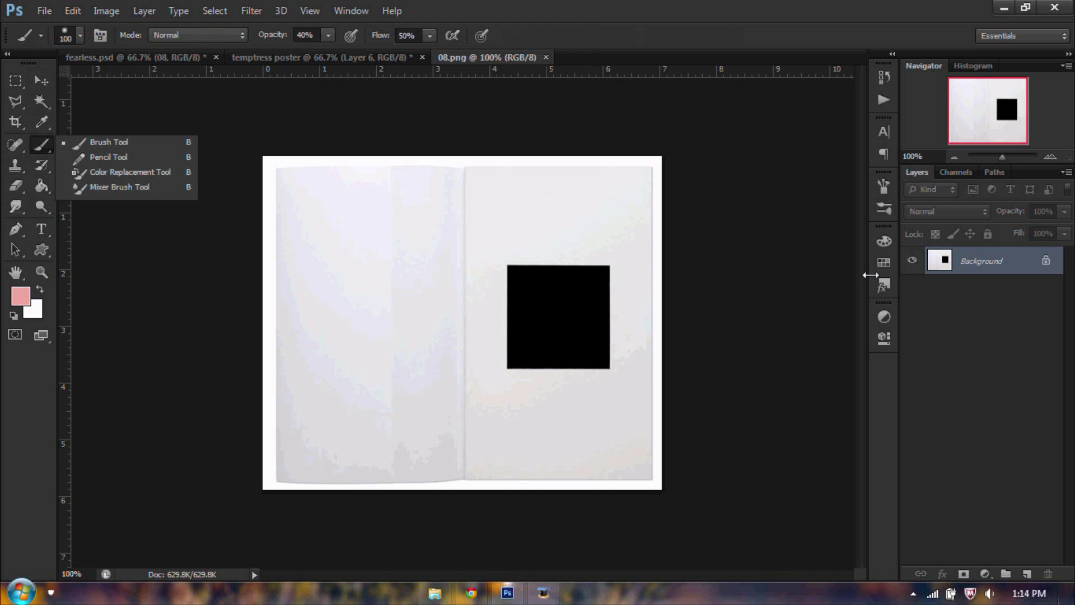
{"action": "left_click", "coordinate": [954, 305]}
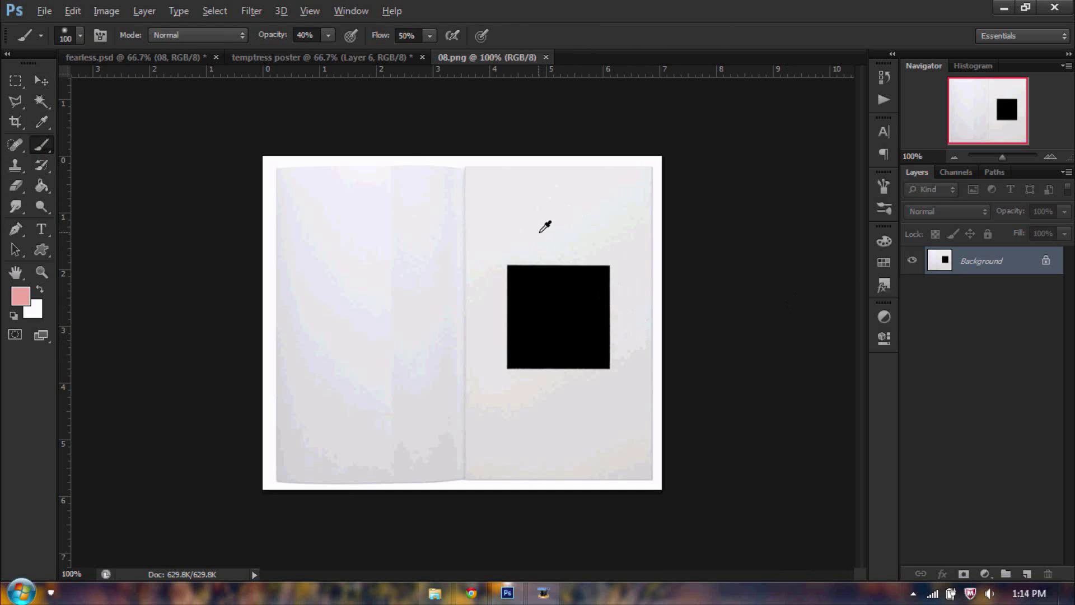
{"action": "left_click", "coordinate": [524, 232], "text": "alt"}
{"action": "mouse_move", "coordinate": [502, 241]}
{"action": "left_mouse_down"}
{"action": "mouse_move", "coordinate": [515, 308]}
{"action": "mouse_move", "coordinate": [497, 308]}
{"action": "mouse_move", "coordinate": [565, 314]}
{"action": "mouse_move", "coordinate": [569, 255]}
{"action": "mouse_move", "coordinate": [599, 358]}
{"action": "left_mouse_up"}
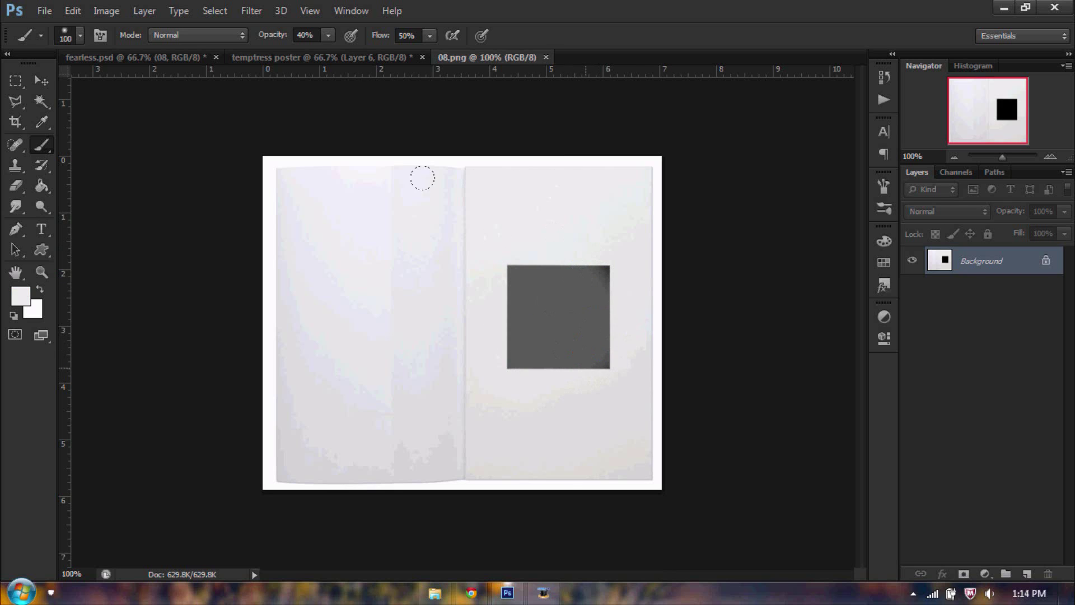
{"action": "left_click_drag", "start_coordinate": [374, 36], "coordinate": [618, 19]}
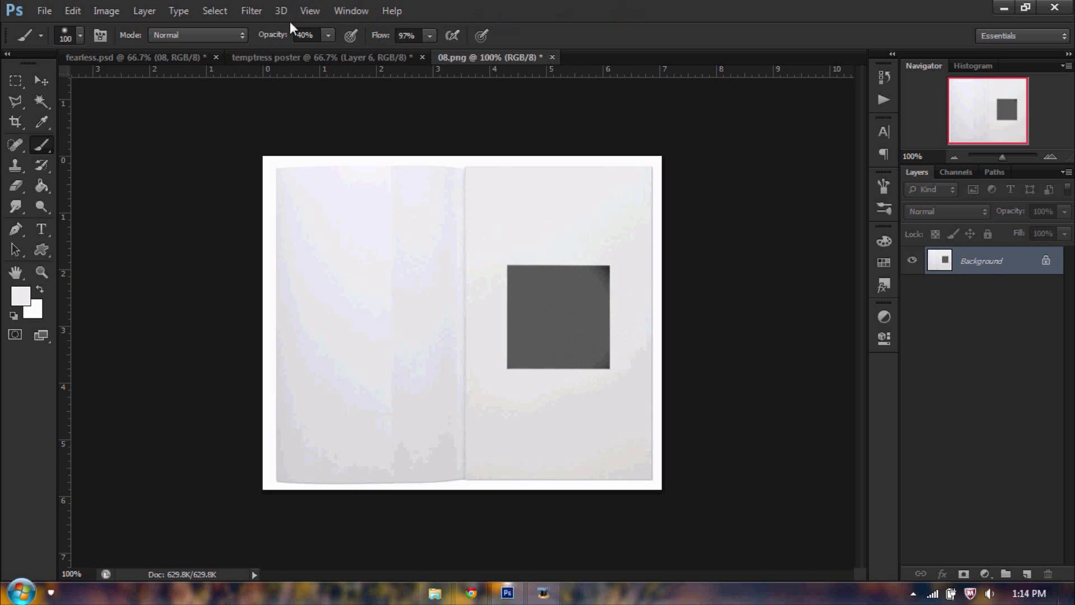
{"action": "left_click_drag", "start_coordinate": [275, 35], "coordinate": [482, 35]}
{"action": "mouse_move", "coordinate": [554, 274]}
{"action": "left_mouse_down"}
{"action": "mouse_move", "coordinate": [504, 311]}
{"action": "mouse_move", "coordinate": [496, 240]}
{"action": "mouse_move", "coordinate": [579, 305]}
{"action": "mouse_move", "coordinate": [559, 298]}
{"action": "mouse_move", "coordinate": [596, 364]}
{"action": "left_mouse_up"}
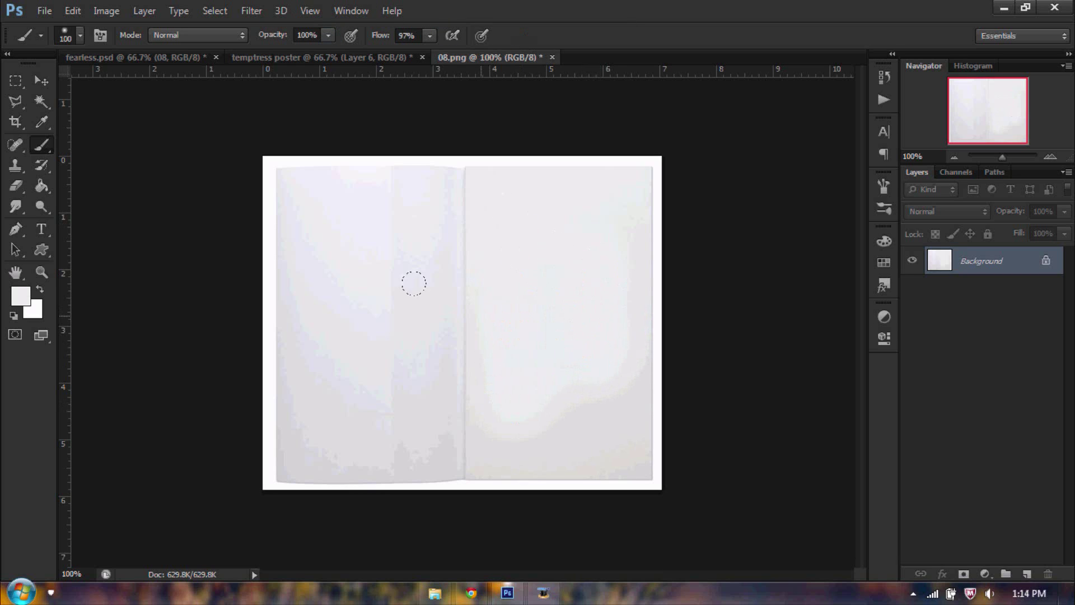
Step: Copy the retouched 08.png page into the temptress poster above Layer 6 and stretch it to 180.42% height to cover the canvas
{"action": "left_click", "coordinate": [41, 80]}
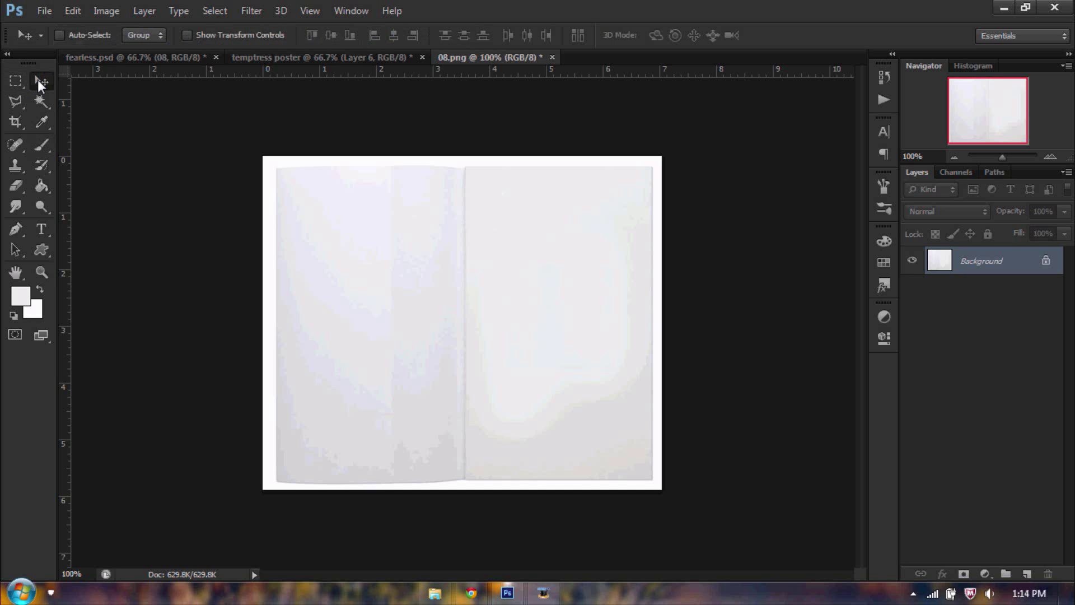
{"action": "left_click_drag", "start_coordinate": [343, 246], "coordinate": [489, 308]}
{"action": "key", "text": "ctrl+t"}
{"action": "left_click_drag", "start_coordinate": [461, 193], "coordinate": [471, 122]}
{"action": "left_click_drag", "start_coordinate": [461, 415], "coordinate": [449, 530]}
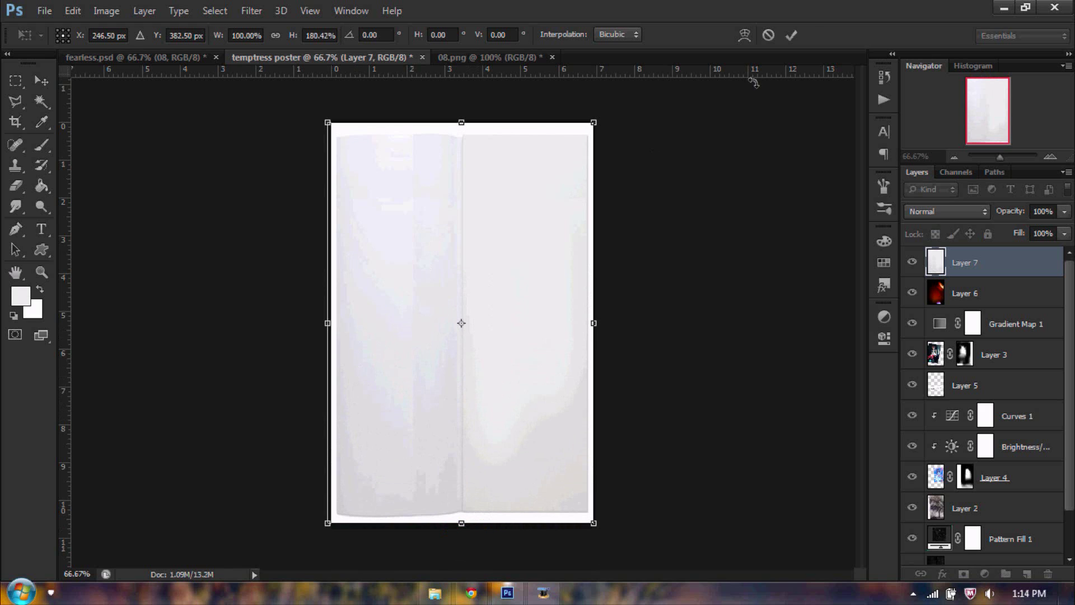
{"action": "left_click", "coordinate": [791, 34]}
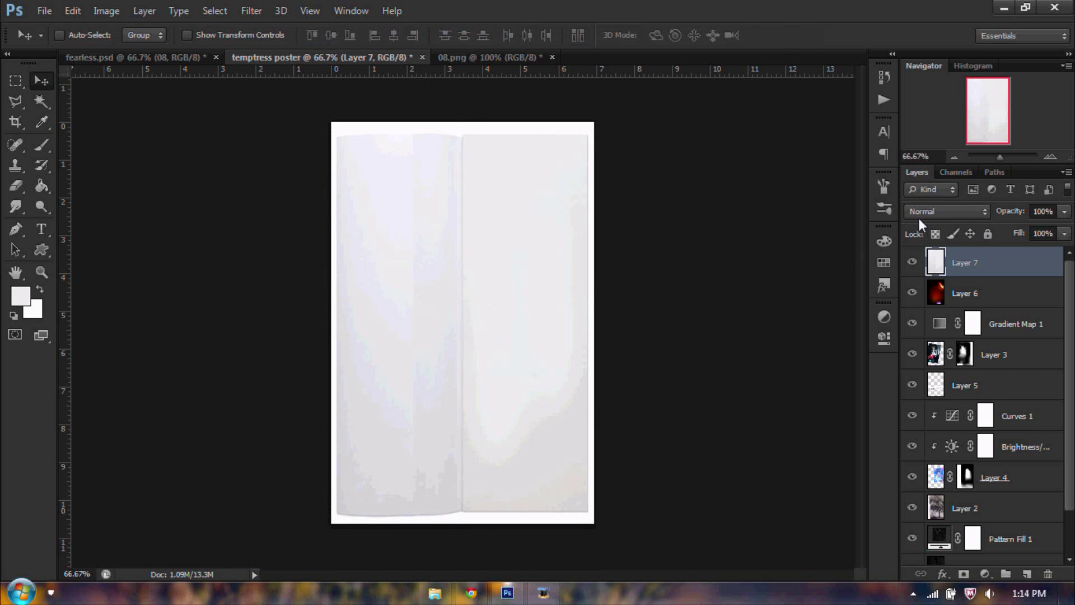
Step: Set Layer 7 to Color Burn with 20% fill, and close 08.png without saving
{"action": "left_click", "coordinate": [955, 211]}
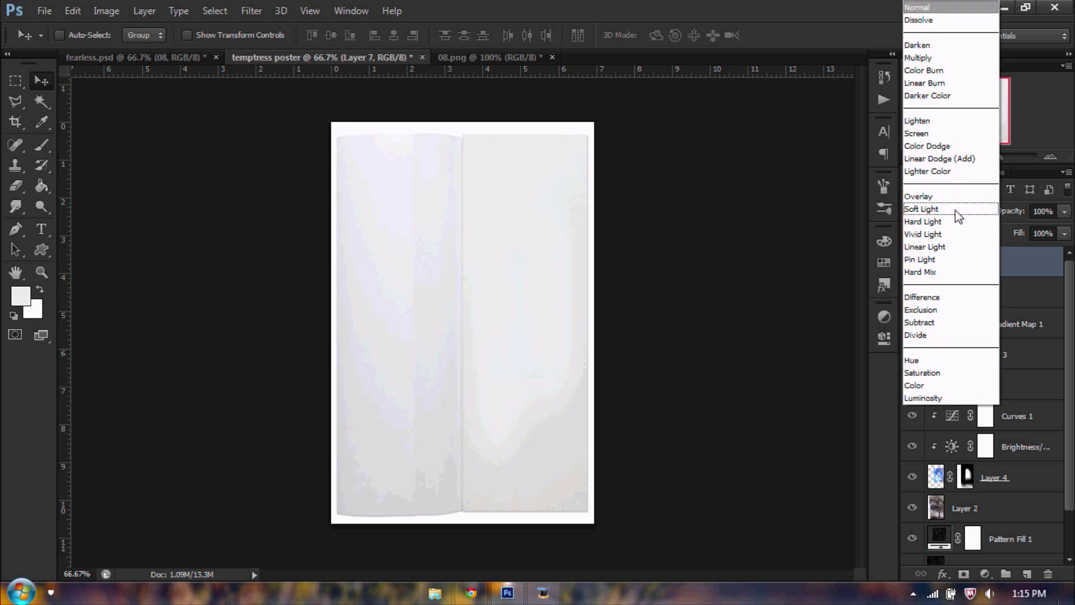
{"action": "left_click", "coordinate": [932, 71]}
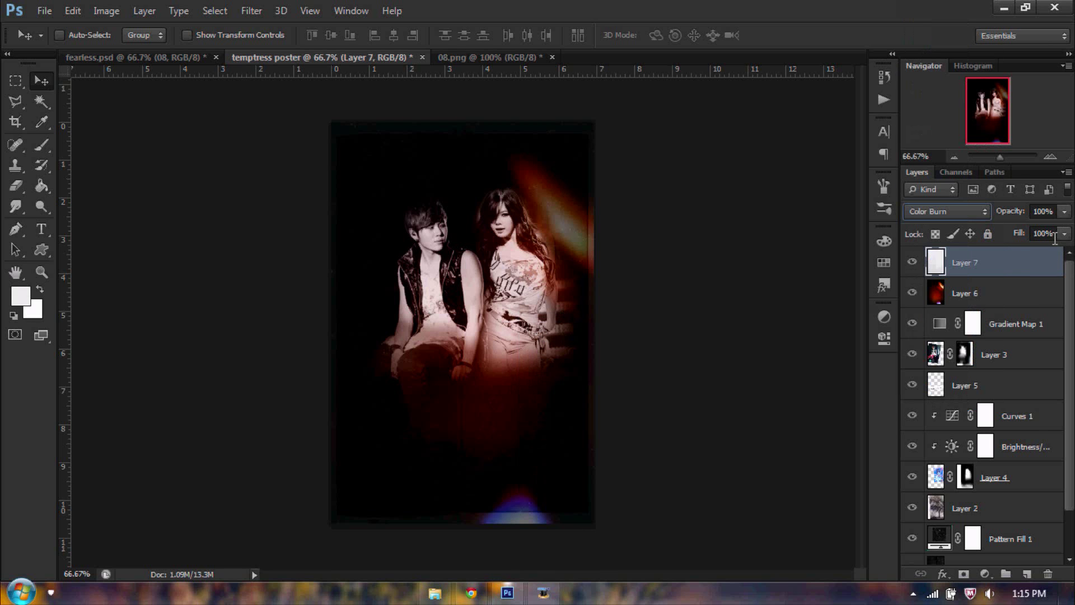
{"action": "left_click", "coordinate": [1055, 235]}
{"action": "type", "text": "20"}
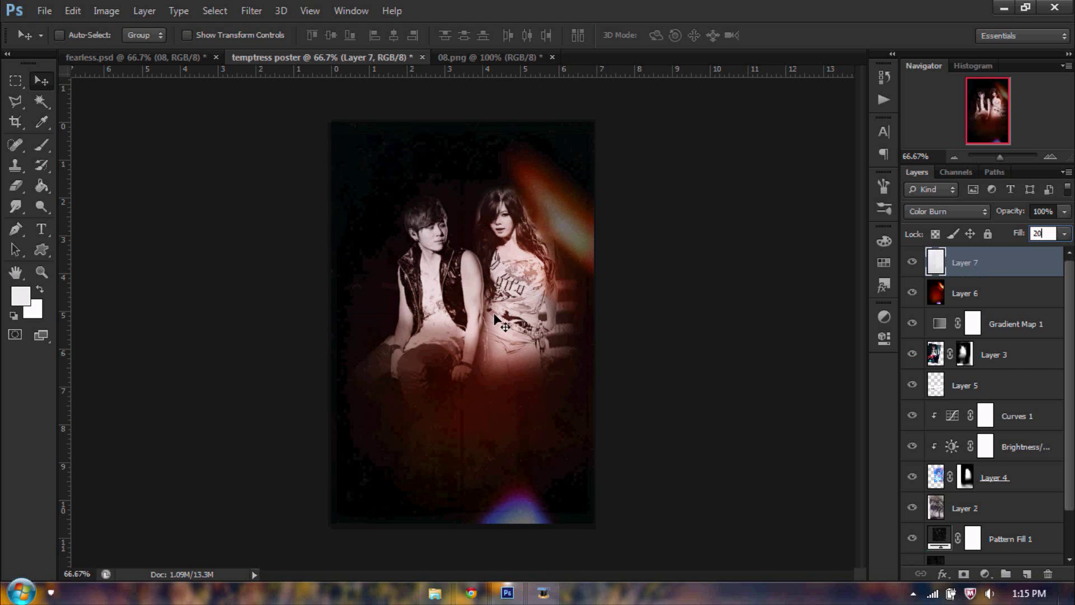
{"action": "left_click", "coordinate": [556, 57]}
{"action": "left_click", "coordinate": [524, 235]}
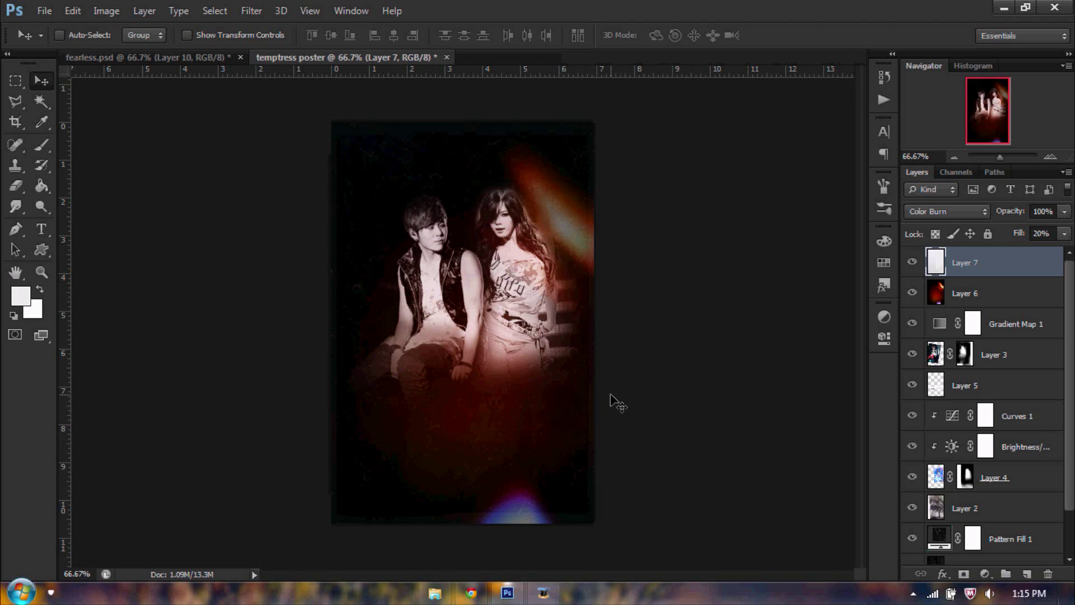
Step: Open crazykira-resources_51 (4).jpg from the resource pack folder and copy it into the temptress poster above Layer 7
{"action": "left_click", "coordinate": [434, 592]}
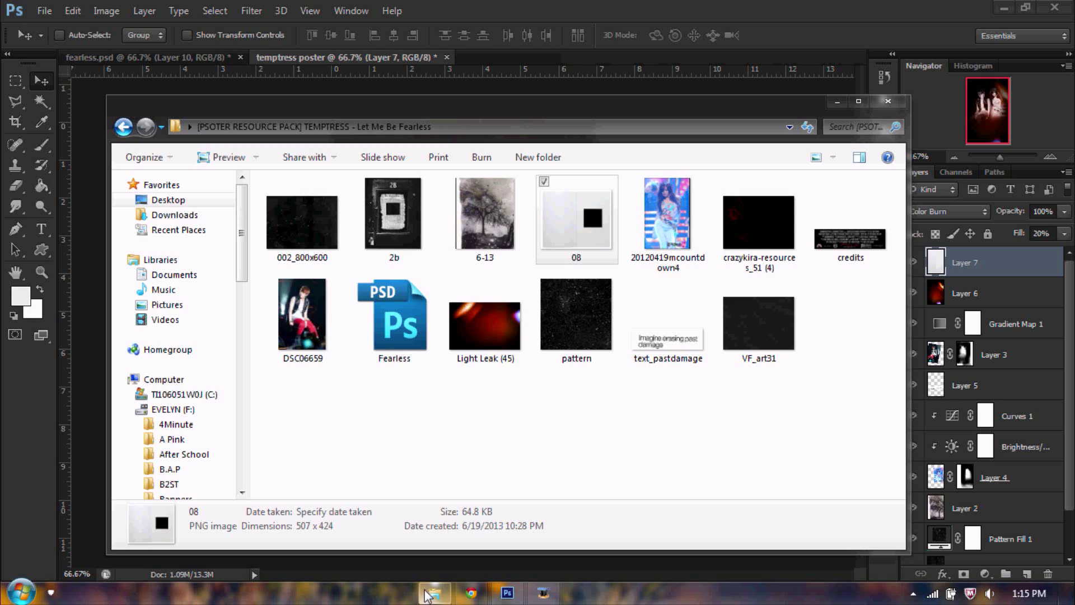
{"action": "left_click", "coordinate": [642, 441]}
{"action": "left_click", "coordinate": [772, 223]}
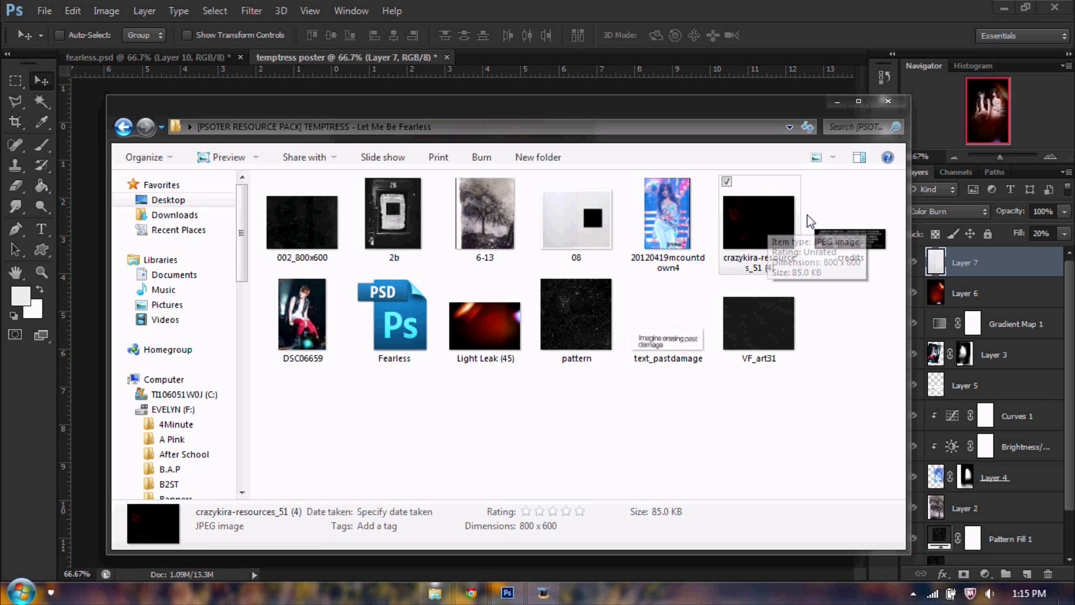
{"action": "left_click_drag", "start_coordinate": [767, 220], "coordinate": [499, 59]}
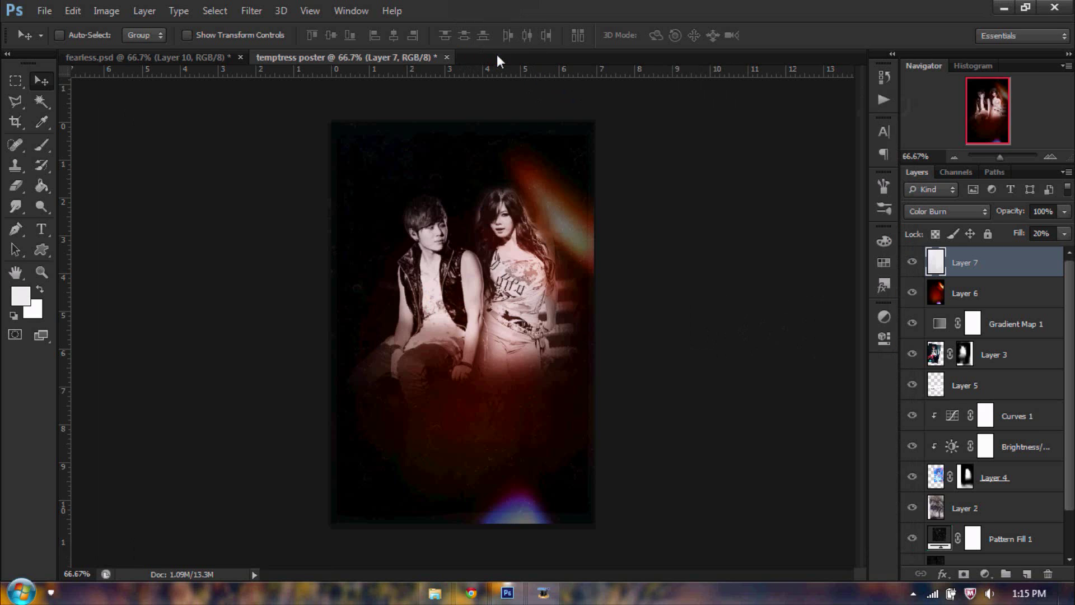
{"action": "left_click_drag", "start_coordinate": [332, 263], "coordinate": [412, 314]}
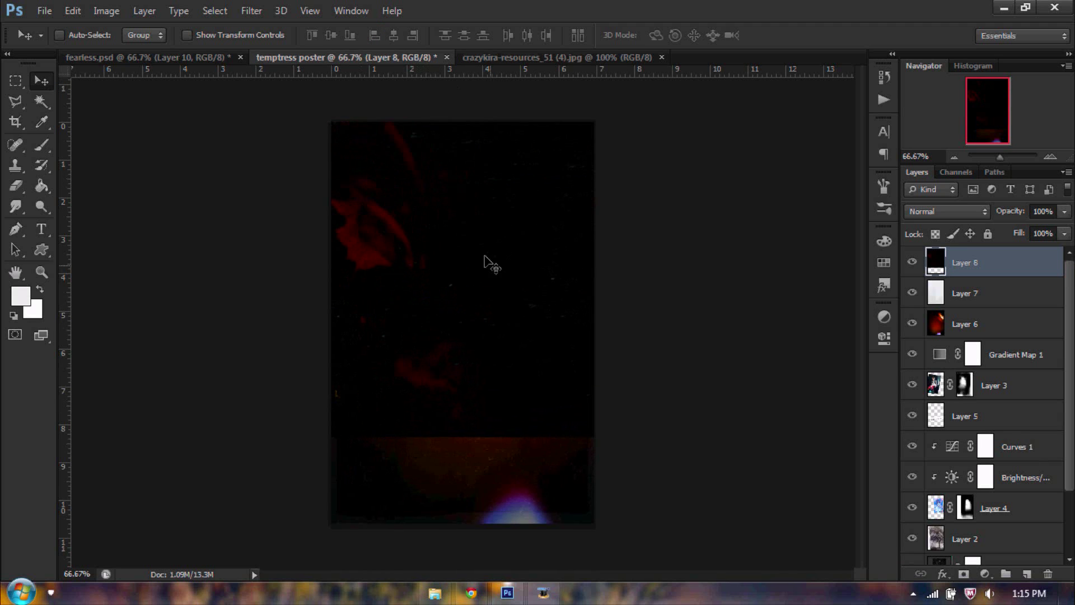
Step: Set the red texture layer, Layer 8, to Screen and reposition it slightly on the poster
{"action": "left_click", "coordinate": [963, 209]}
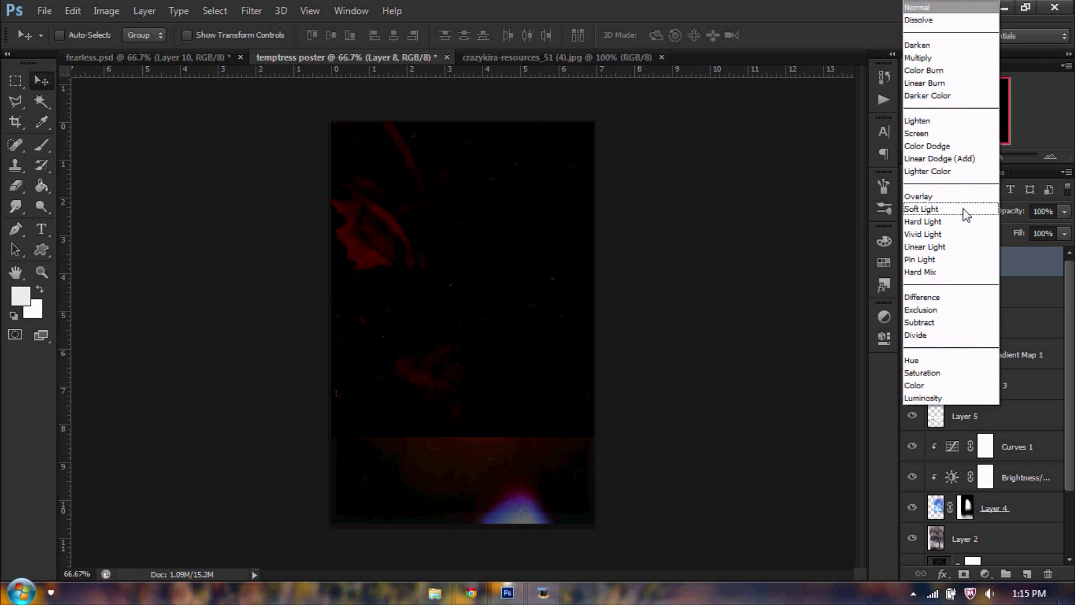
{"action": "left_click", "coordinate": [940, 132]}
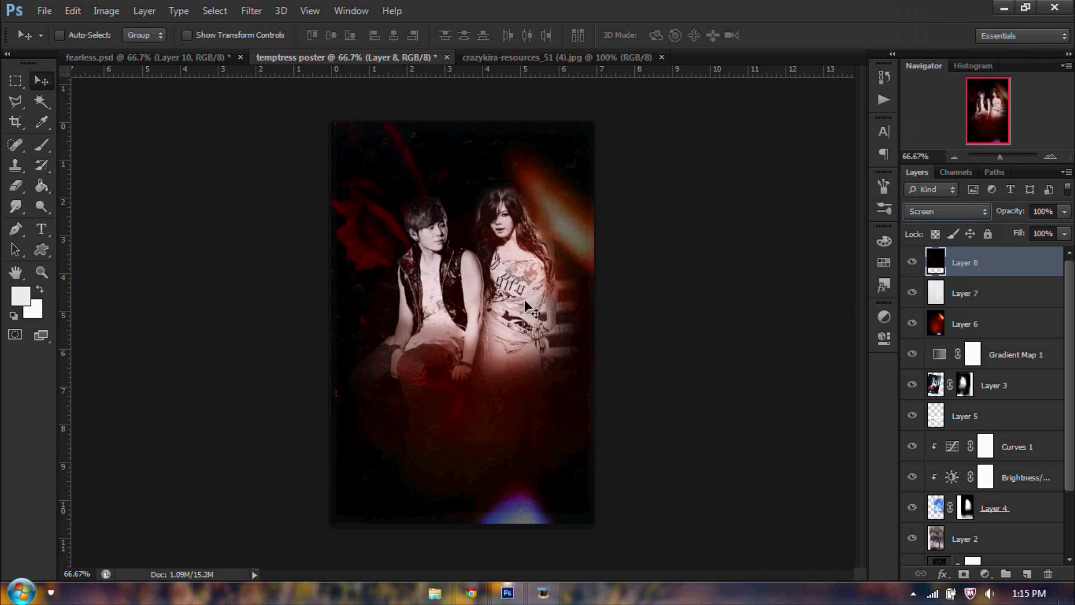
{"action": "mouse_move", "coordinate": [410, 285]}
{"action": "left_mouse_down"}
{"action": "mouse_move", "coordinate": [436, 288]}
{"action": "mouse_move", "coordinate": [423, 291]}
{"action": "left_mouse_up"}
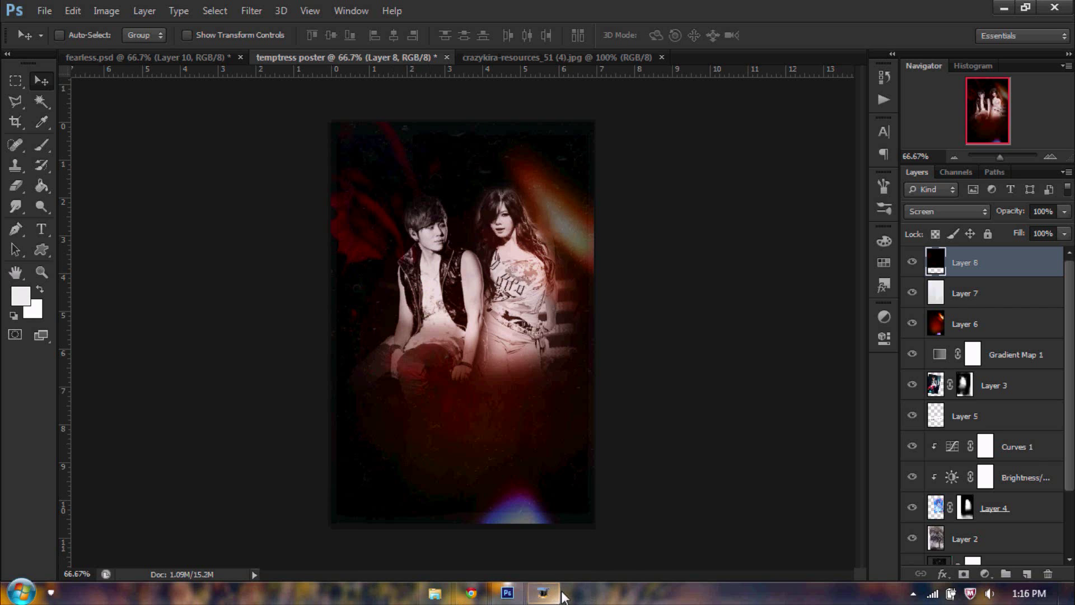
Step: Select all layers from Layer 3 through Layer 4 and nudge both subjects together slightly down and left on the poster
{"action": "left_click", "coordinate": [1000, 385]}
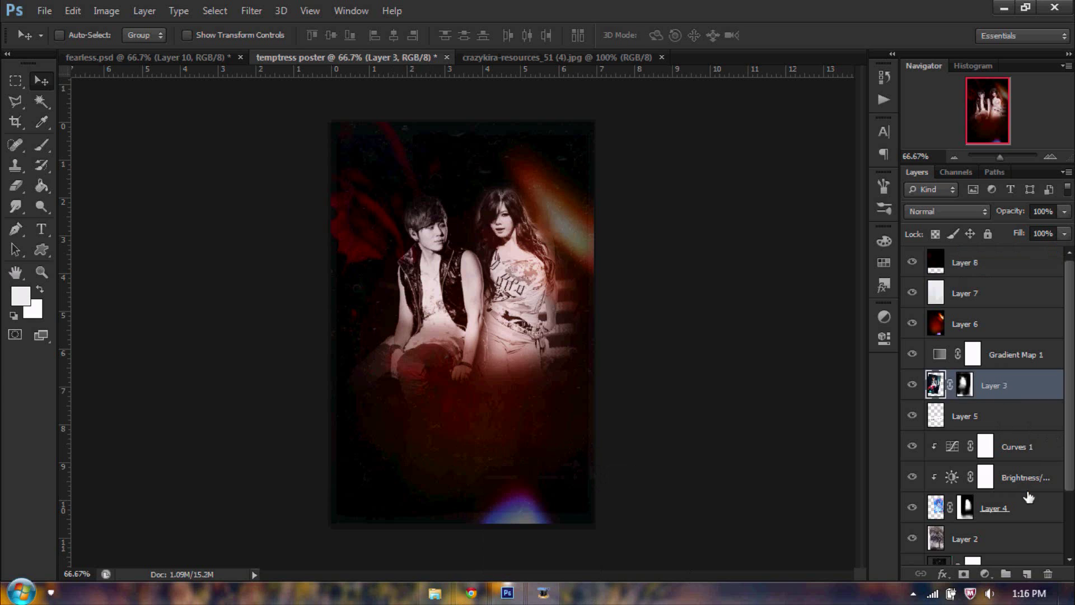
{"action": "scroll", "coordinate": [1026, 498], "scroll_direction": "down", "scroll_amount": 1}
{"action": "left_click", "coordinate": [1036, 484]}
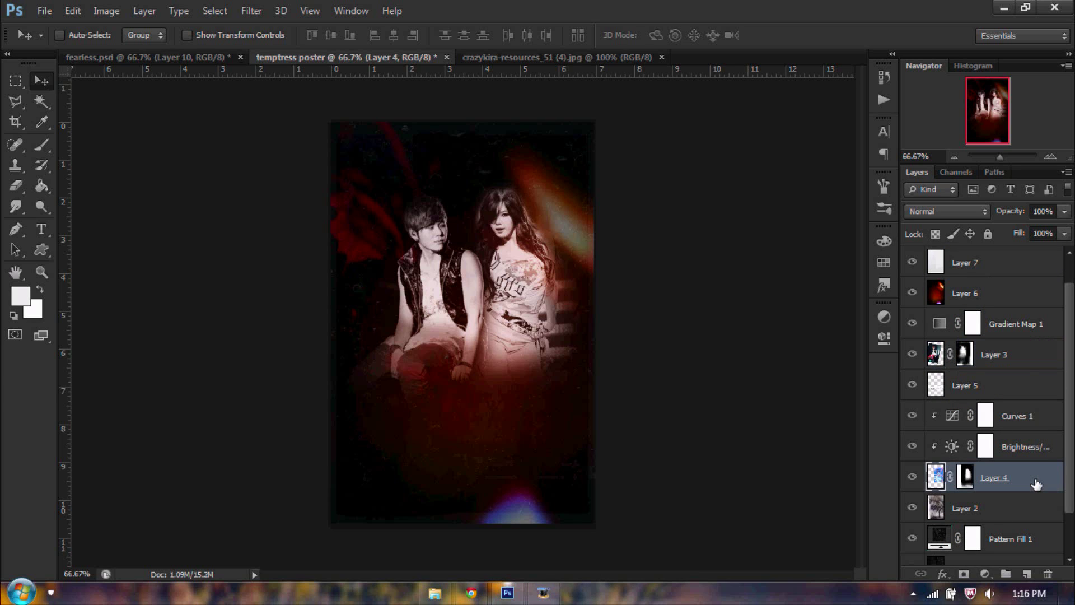
{"action": "left_click", "coordinate": [1016, 365], "text": "shift"}
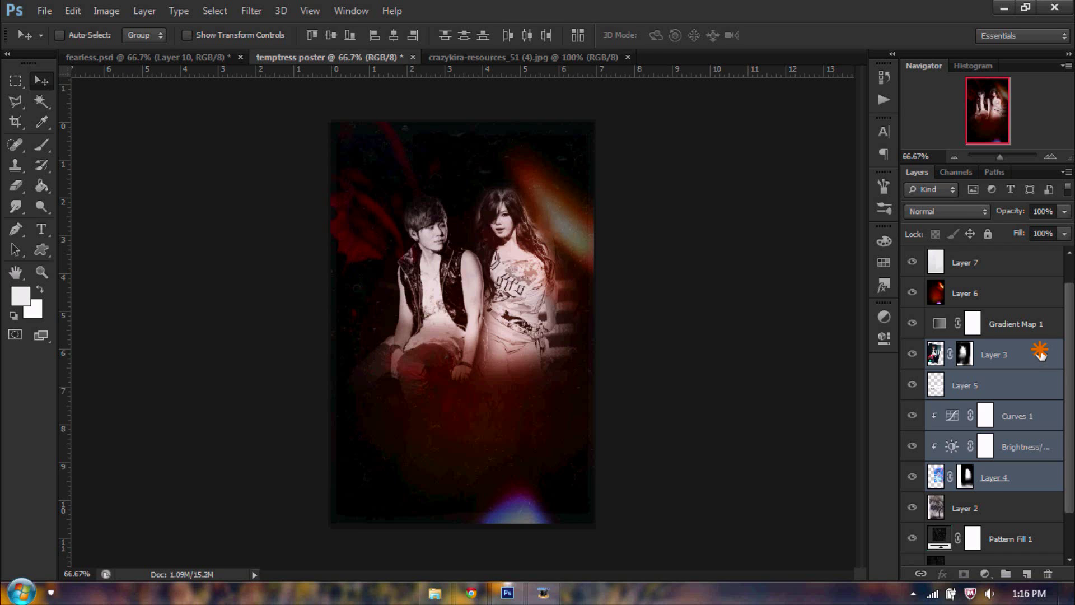
{"action": "left_click", "coordinate": [1040, 355]}
{"action": "left_click", "coordinate": [1038, 481], "text": "shift"}
{"action": "key", "text": "shift+Left"}
{"action": "key", "text": "shift+Down"}
{"action": "key", "text": "shift+Left"}
{"action": "key", "text": "shift+Down"}
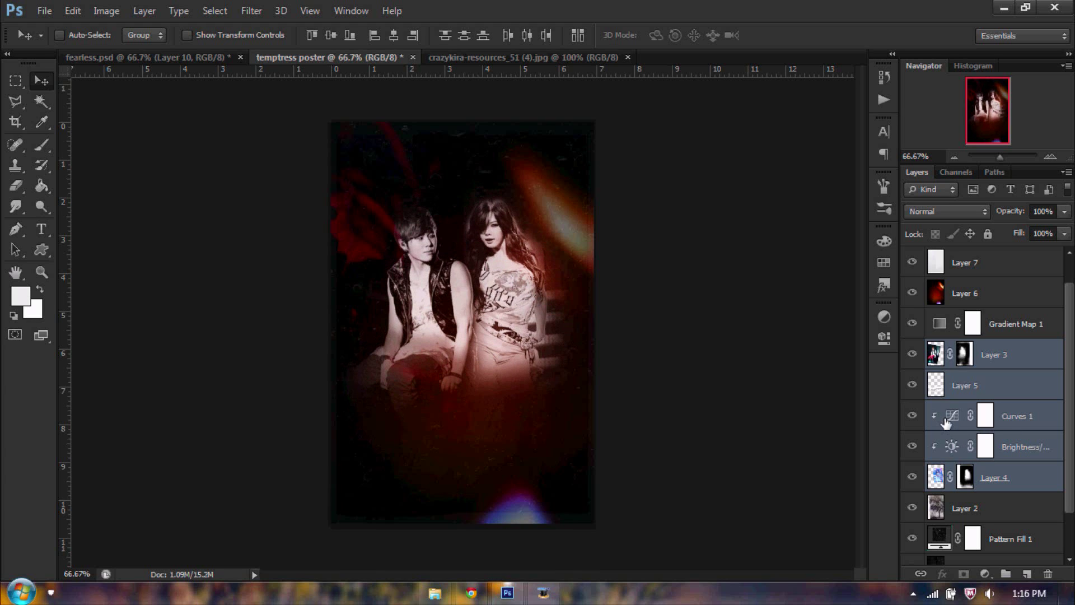
{"action": "key", "text": "Left"}
{"action": "key", "text": "Down"}
{"action": "key", "text": "Left"}
{"action": "key", "text": "shift+Right"}
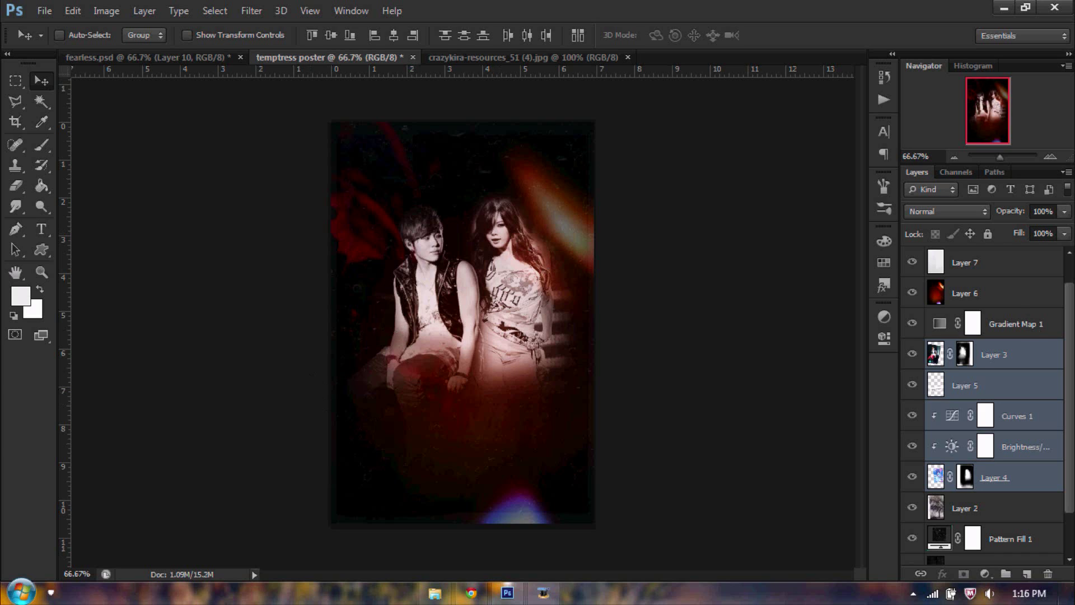
Step: Move the Layer 8 red texture slightly to the right, closer to the man's head
{"action": "left_click", "coordinate": [984, 286]}
{"action": "key", "text": "ctrl+v"}
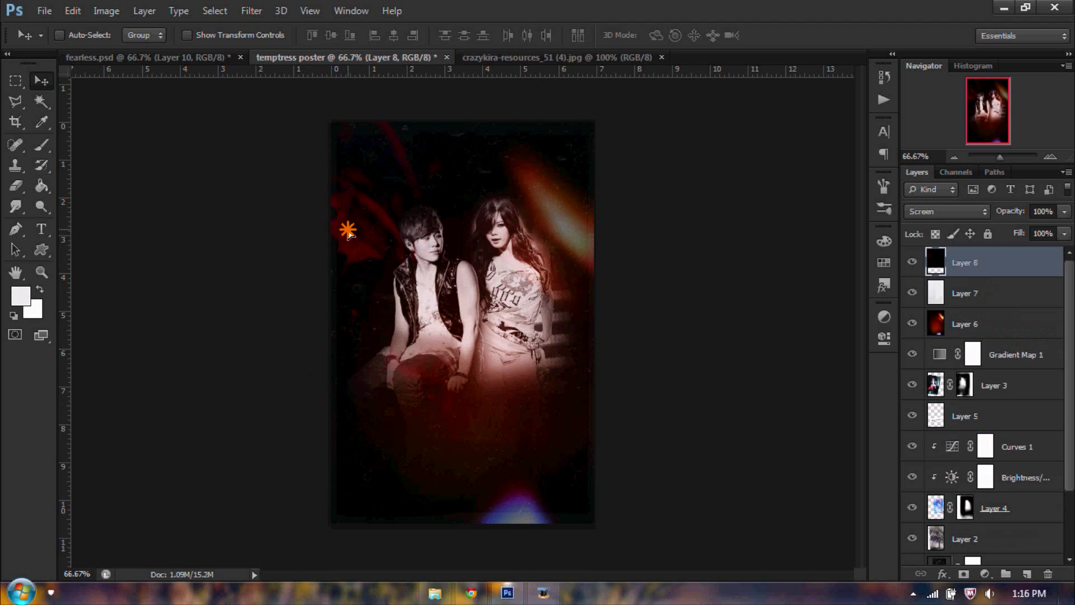
{"action": "mouse_move", "coordinate": [343, 219]}
{"action": "left_mouse_down"}
{"action": "mouse_move", "coordinate": [368, 216]}
{"action": "mouse_move", "coordinate": [360, 223]}
{"action": "left_mouse_up"}
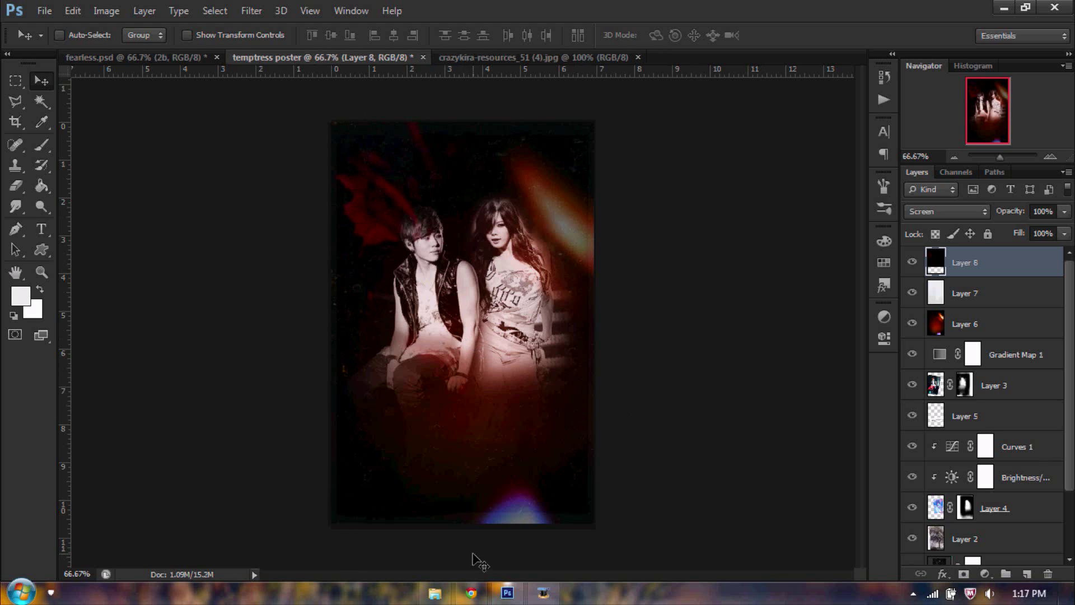
Step: Open 2b.jpg in place of crazykira-resources_51 (4).jpg and copy its image into the temptress poster above Layer 8
{"action": "left_click", "coordinate": [435, 592]}
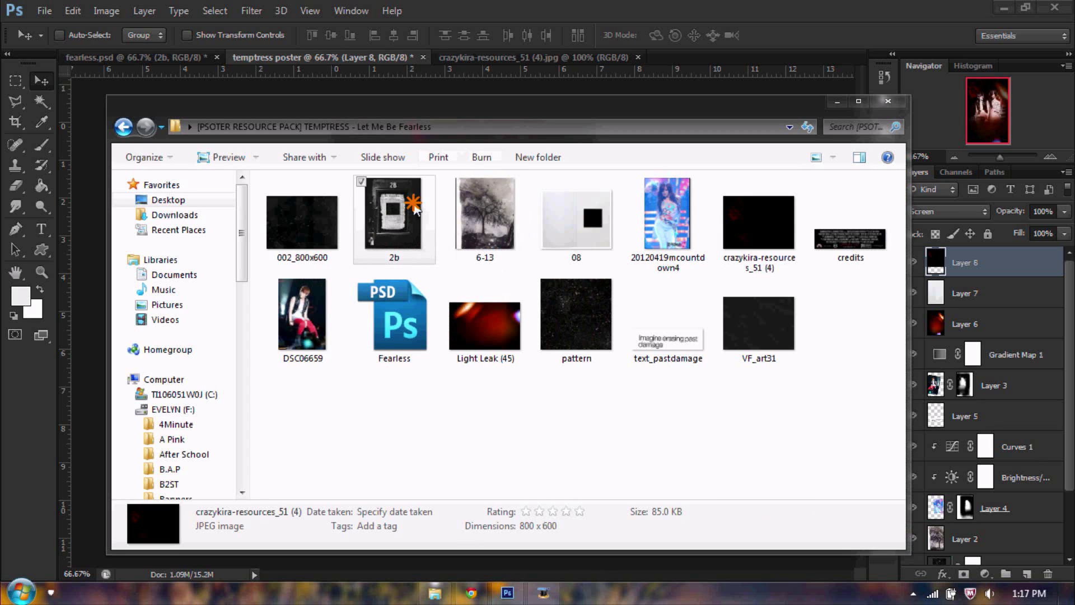
{"action": "left_click", "coordinate": [417, 210]}
{"action": "left_click_drag", "start_coordinate": [410, 226], "coordinate": [624, 58]}
{"action": "left_click", "coordinate": [638, 58]}
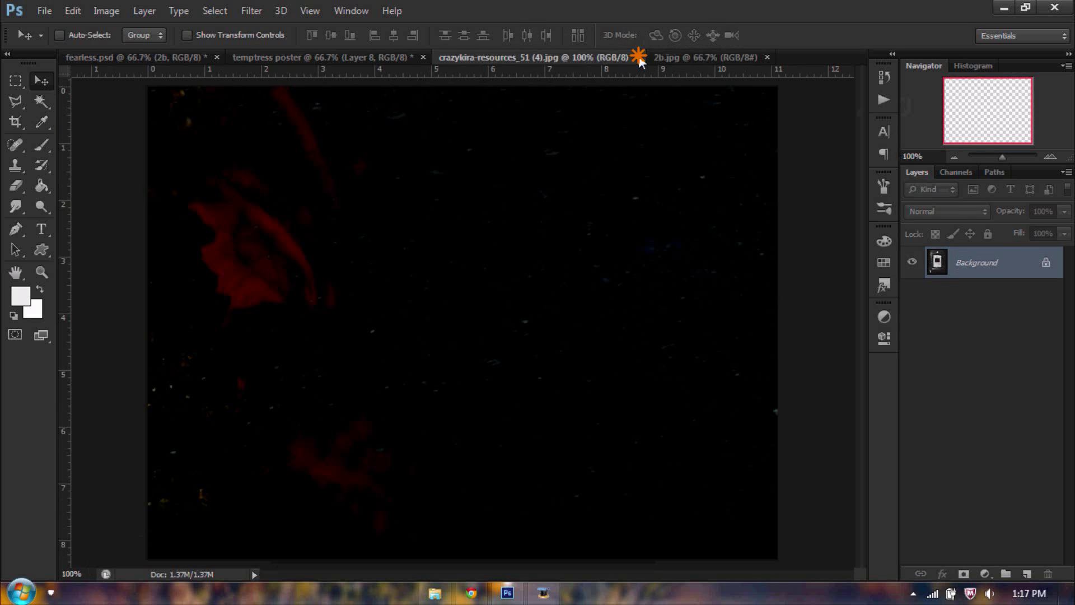
{"action": "left_click_drag", "start_coordinate": [310, 55], "coordinate": [488, 375]}
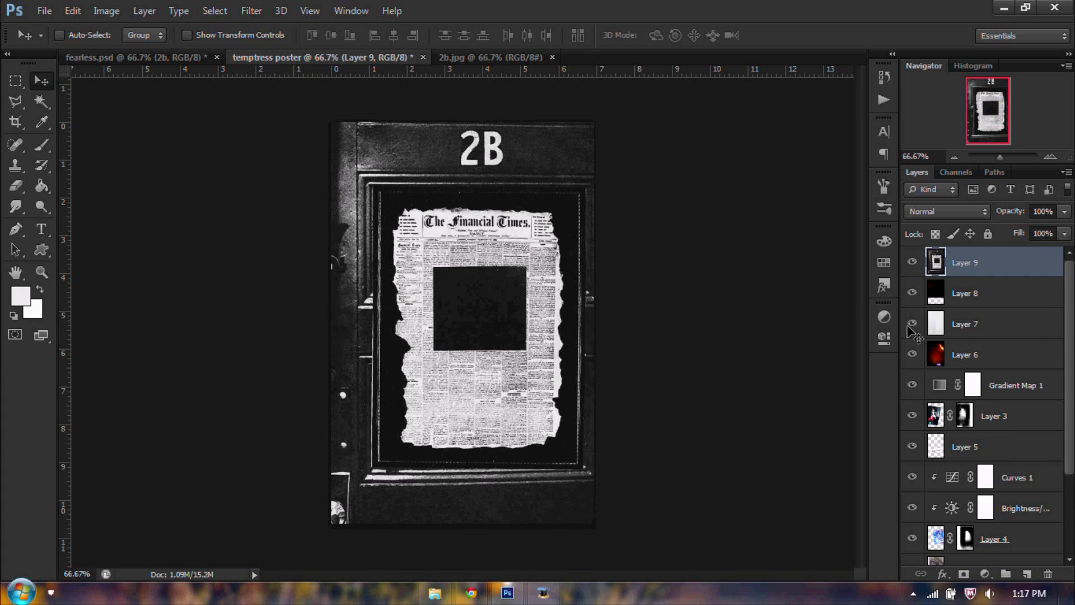
Step: Place Layer 9 directly below Layer 4, scale it to 33.22%, rotate it 8.37°, and position it behind the subjects' heads
{"action": "left_click_drag", "start_coordinate": [962, 270], "coordinate": [976, 443]}
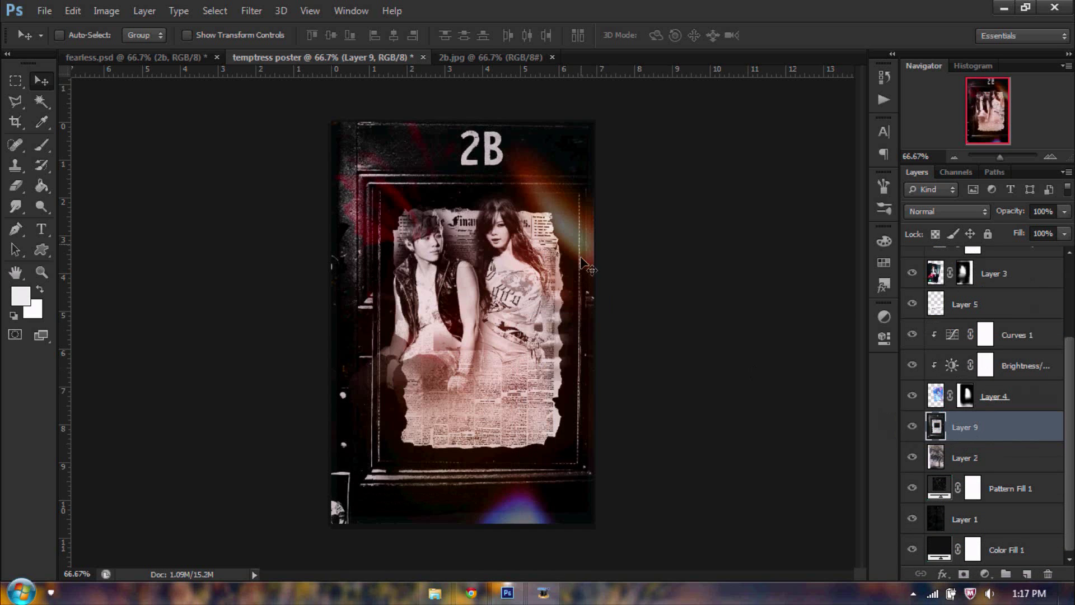
{"action": "mouse_move", "coordinate": [499, 269]}
{"action": "left_mouse_down"}
{"action": "mouse_move", "coordinate": [483, 242]}
{"action": "mouse_move", "coordinate": [496, 258]}
{"action": "left_mouse_up"}
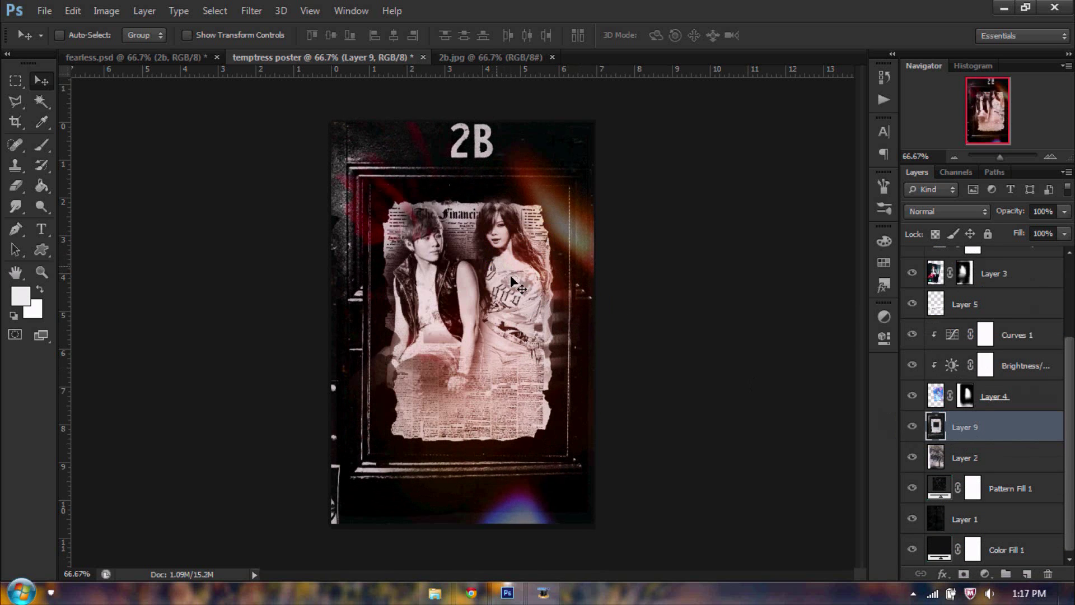
{"action": "key", "text": "ctrl+t"}
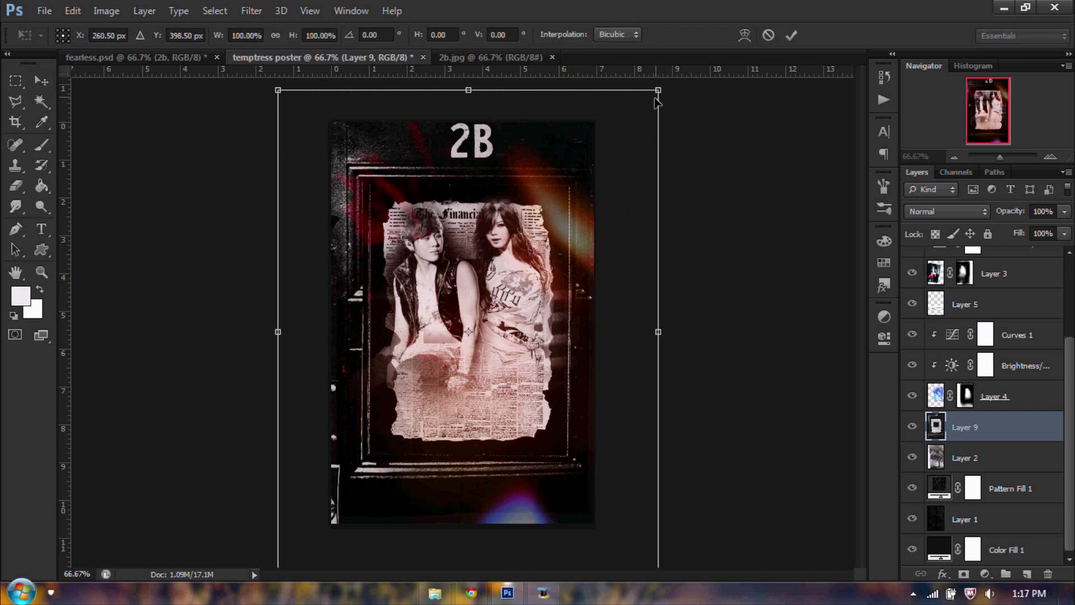
{"action": "left_click_drag", "start_coordinate": [688, 87], "coordinate": [423, 366]}
{"action": "left_click_drag", "start_coordinate": [386, 405], "coordinate": [483, 235]}
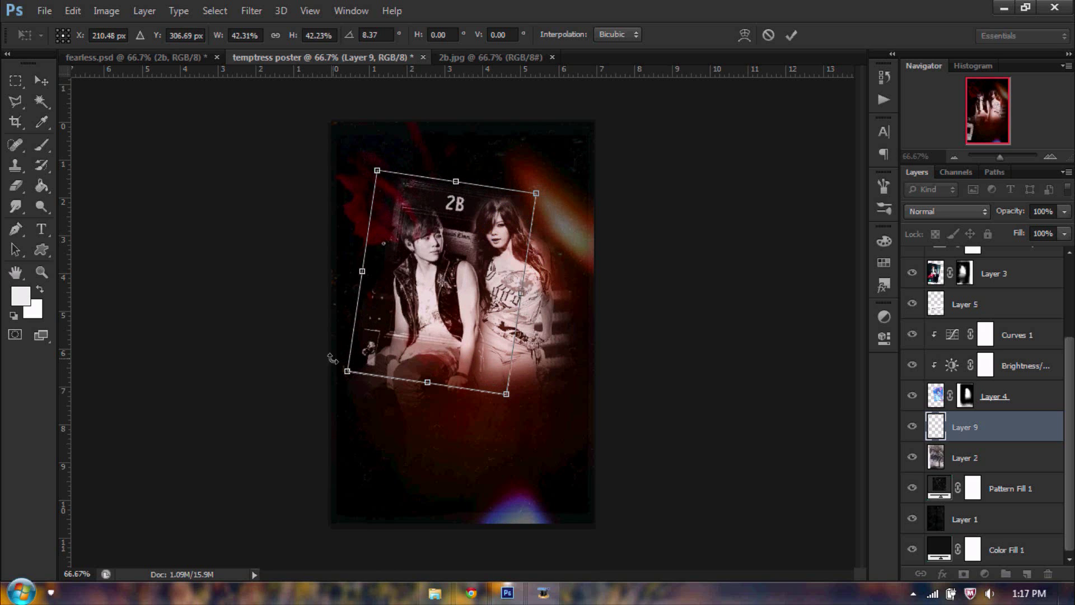
{"action": "left_click_drag", "start_coordinate": [342, 376], "coordinate": [378, 366]}
{"action": "left_click", "coordinate": [275, 35]}
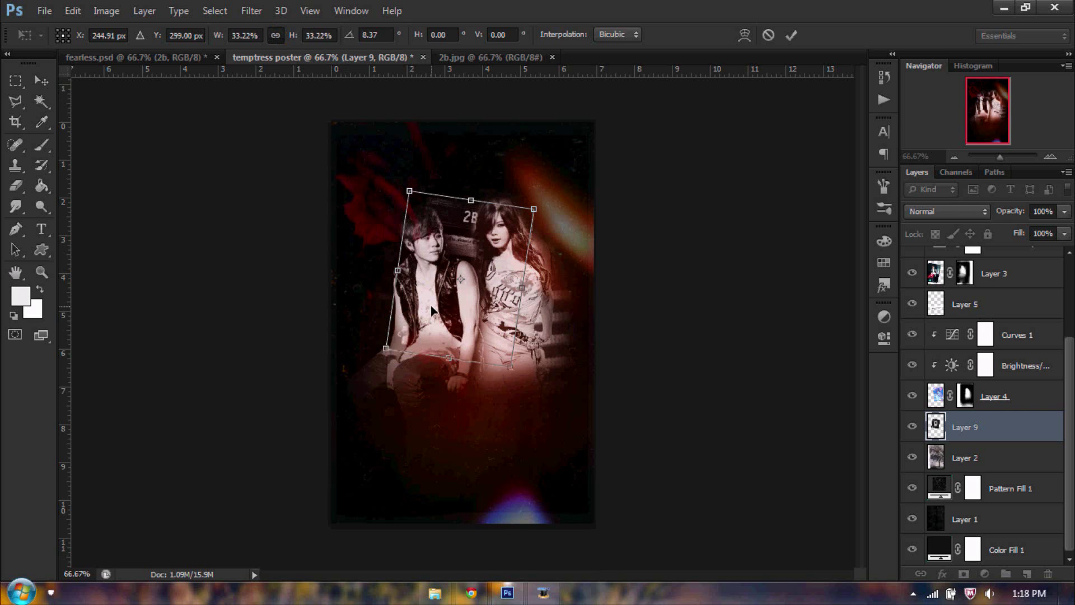
{"action": "mouse_move", "coordinate": [456, 272]}
{"action": "left_mouse_down"}
{"action": "mouse_move", "coordinate": [466, 244]}
{"action": "mouse_move", "coordinate": [456, 256]}
{"action": "left_mouse_up"}
{"action": "left_click", "coordinate": [794, 35]}
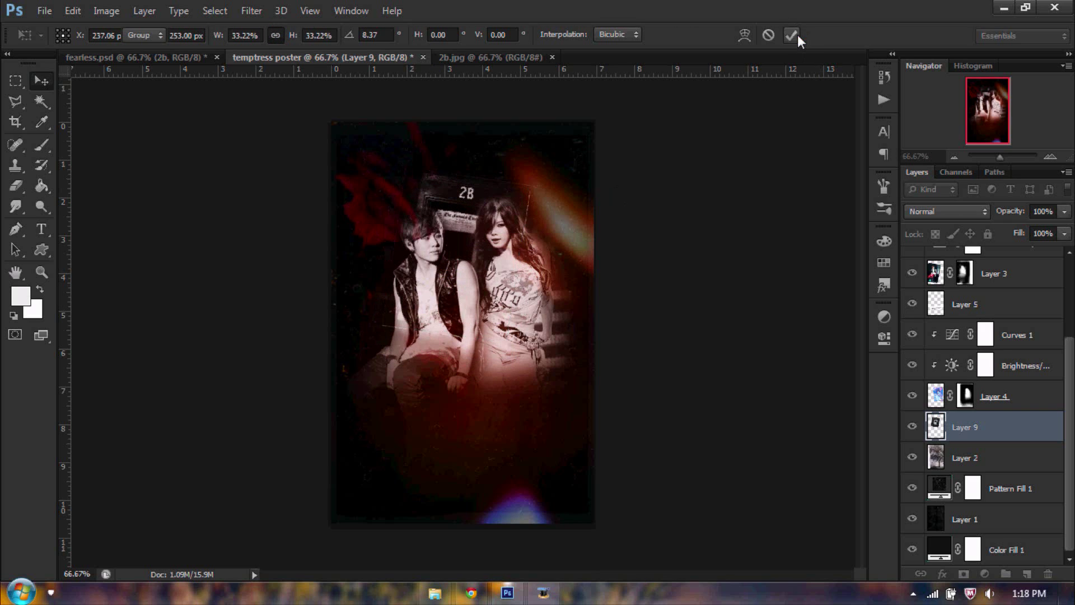
Step: Set Layer 9 to Lighten, add a layer mask, and paint black with a soft brush to blend its edges around the subjects
{"action": "left_click", "coordinate": [930, 213]}
{"action": "left_click", "coordinate": [925, 121]}
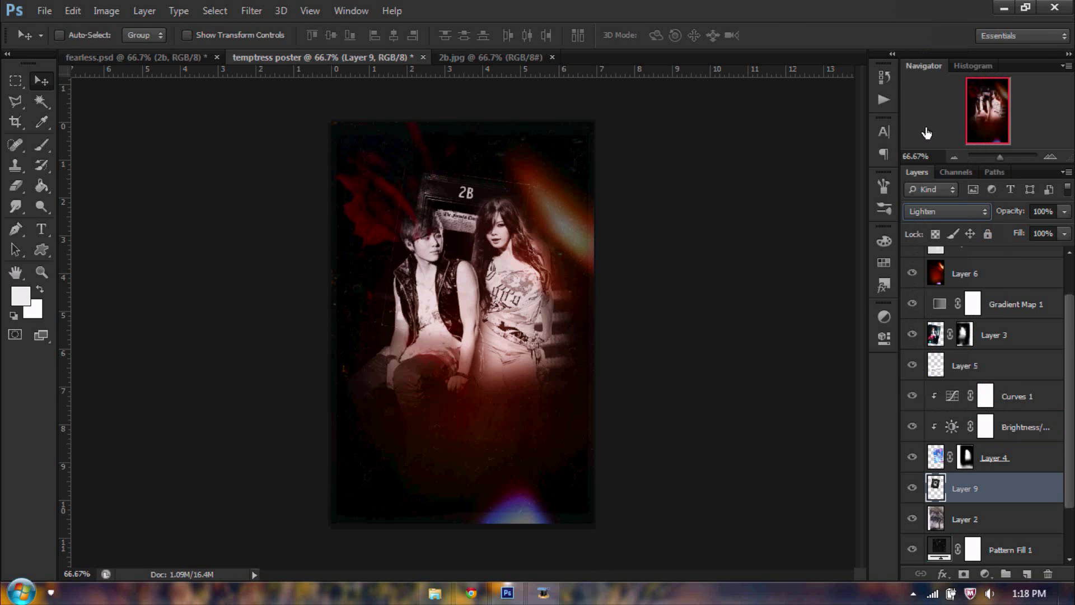
{"action": "left_click", "coordinate": [963, 574]}
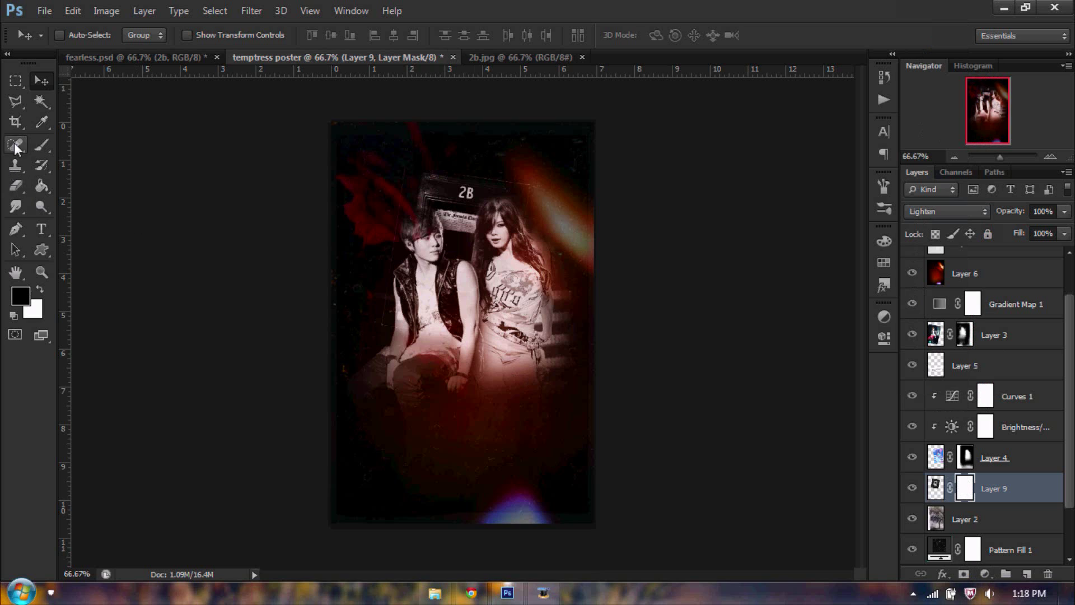
{"action": "left_click", "coordinate": [41, 144]}
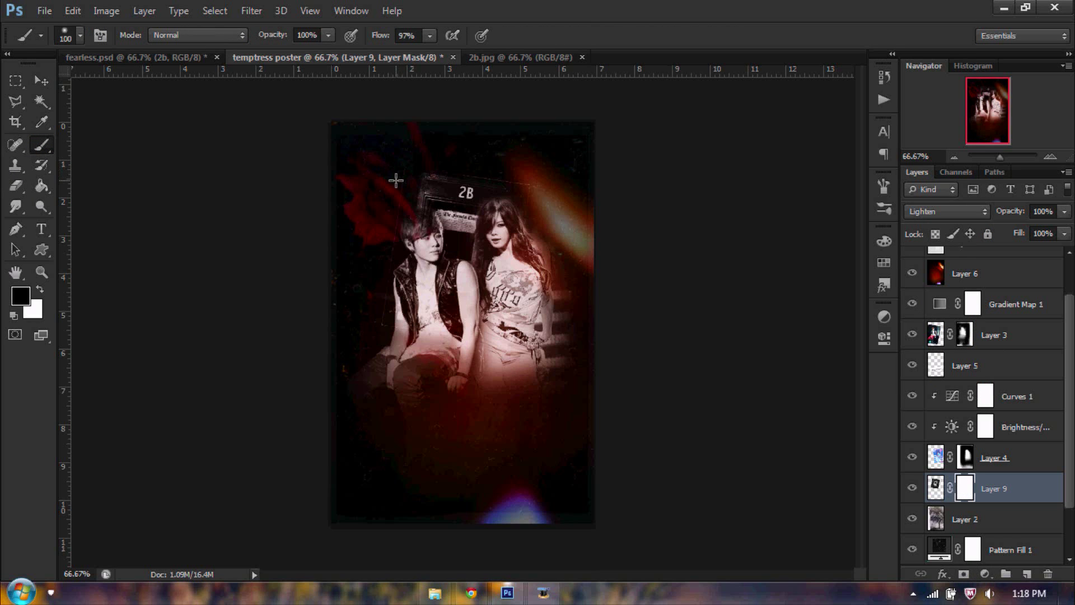
{"action": "mouse_move", "coordinate": [391, 165]}
{"action": "left_mouse_down"}
{"action": "mouse_move", "coordinate": [355, 298]}
{"action": "mouse_move", "coordinate": [396, 372]}
{"action": "left_mouse_up"}
{"action": "left_click", "coordinate": [528, 149]}
{"action": "left_click", "coordinate": [487, 144]}
{"action": "left_click", "coordinate": [489, 148]}
{"action": "left_click_drag", "start_coordinate": [408, 213], "coordinate": [423, 238]}
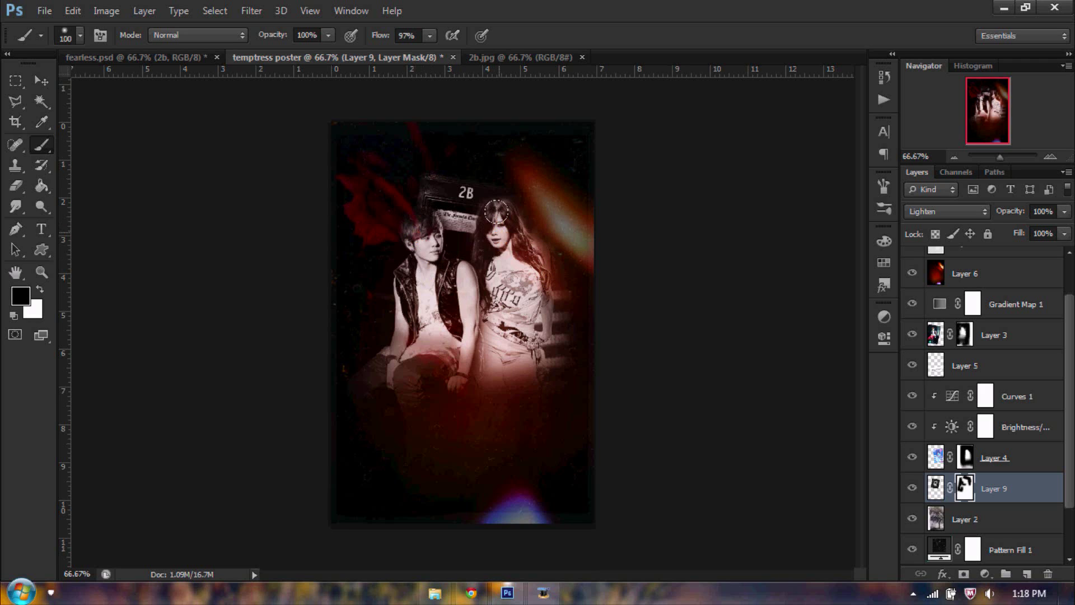
{"action": "left_click", "coordinate": [495, 409]}
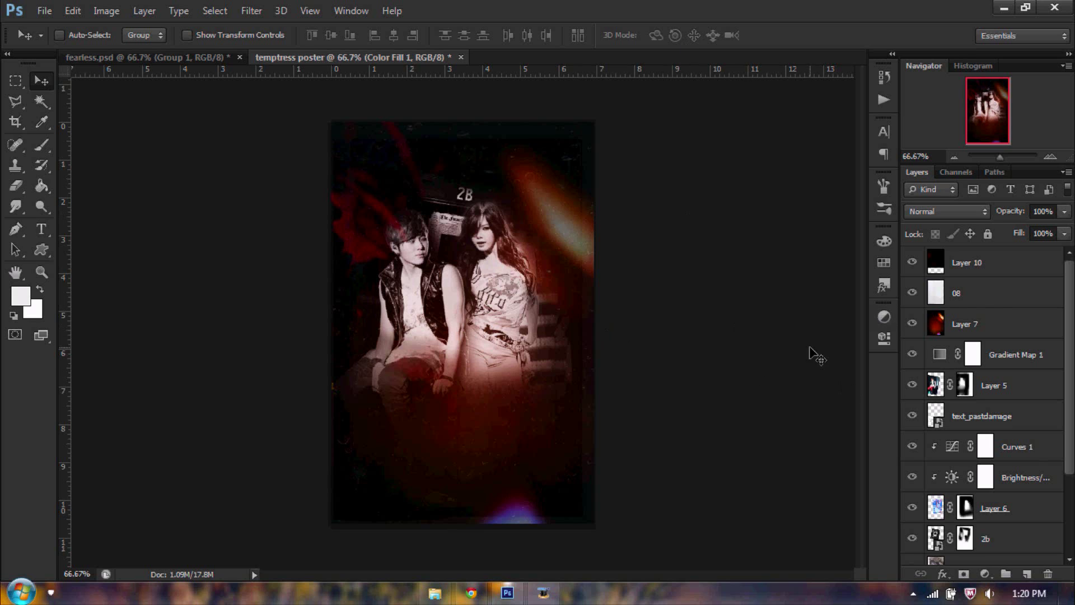
Step: Open VF_art31.jpg from the resource folder and copy its crumpled texture into the temptress poster above Layer 10
{"action": "left_click", "coordinate": [1024, 262]}
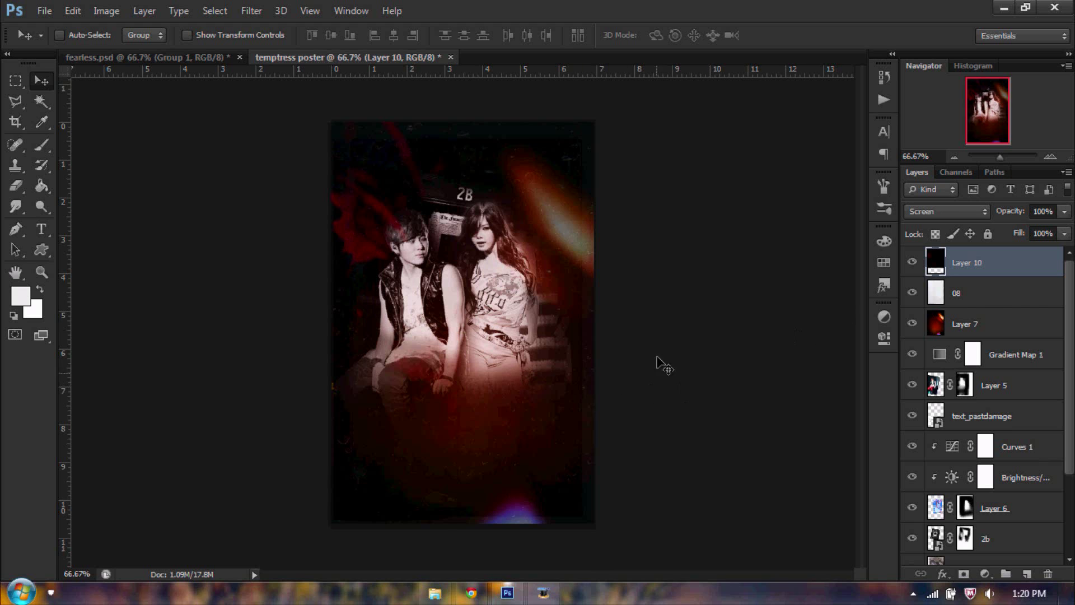
{"action": "left_click", "coordinate": [435, 593]}
{"action": "left_click", "coordinate": [735, 403]}
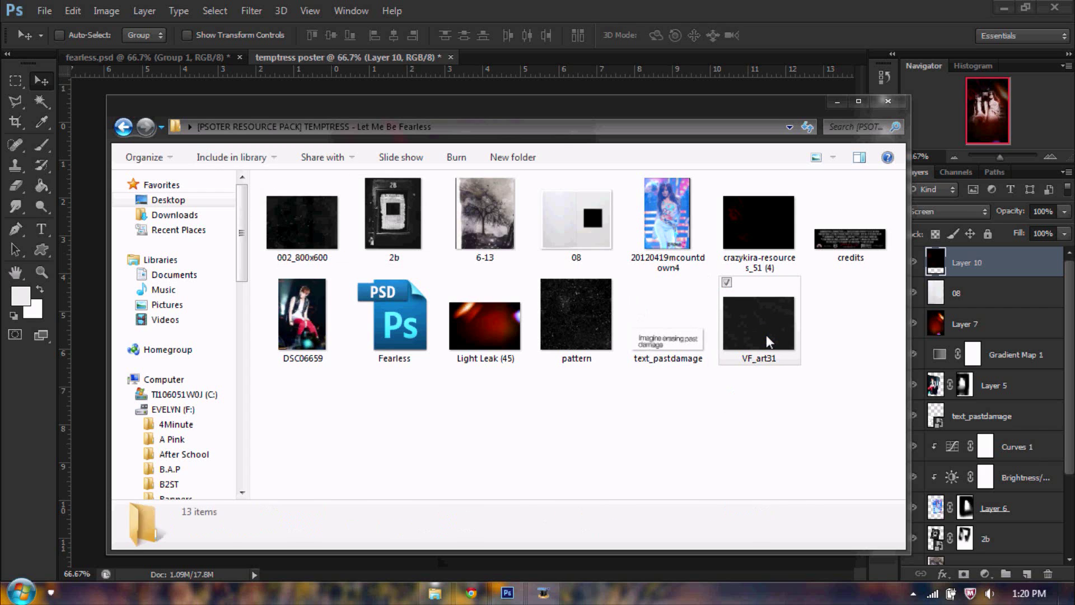
{"action": "left_click", "coordinate": [766, 336]}
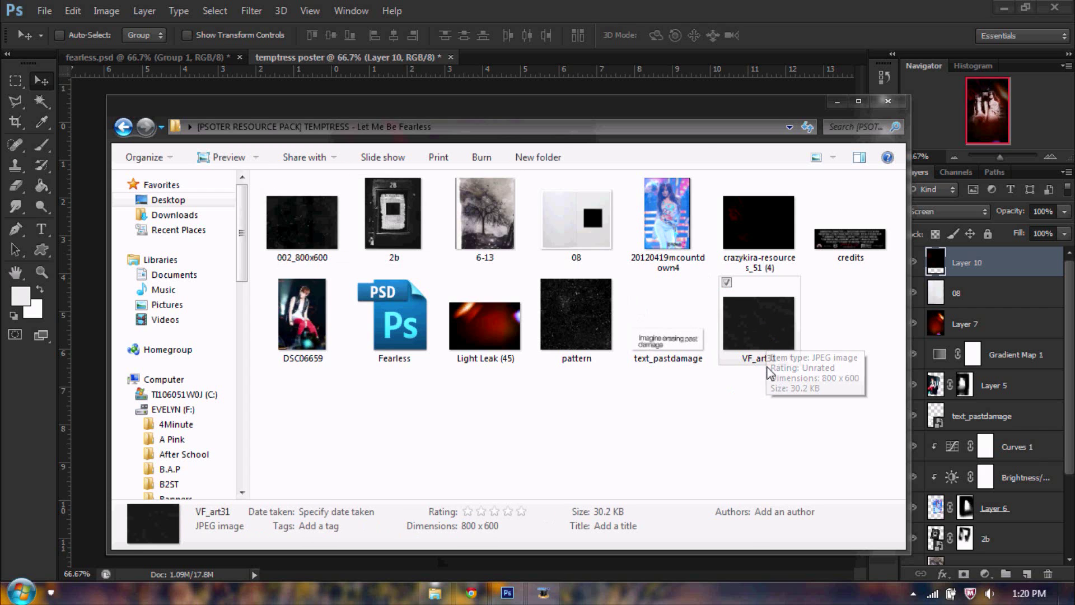
{"action": "left_click_drag", "start_coordinate": [766, 336], "coordinate": [598, 54]}
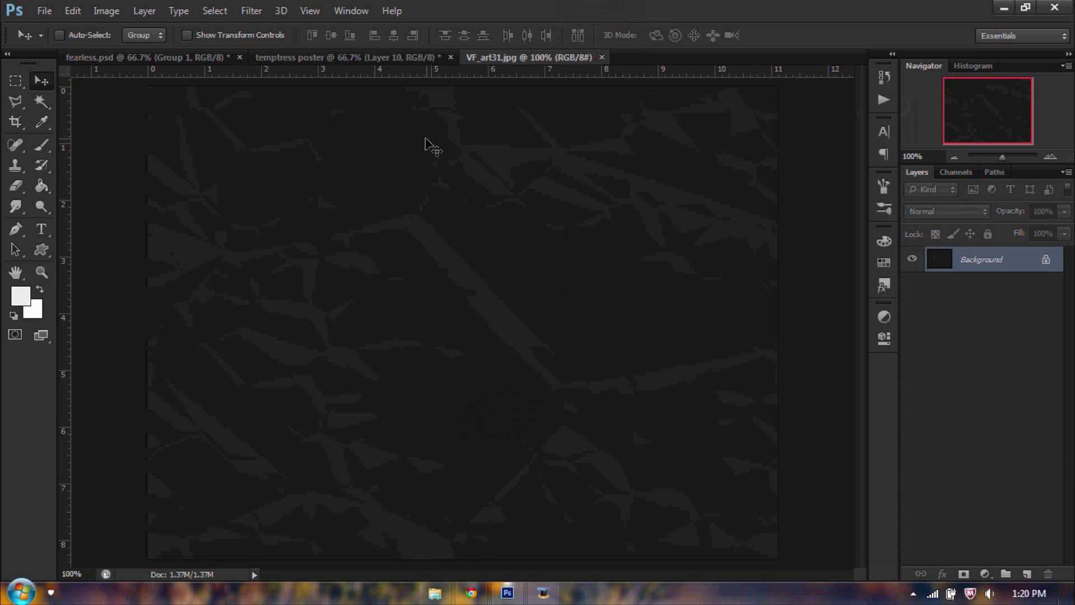
{"action": "left_click", "coordinate": [364, 56]}
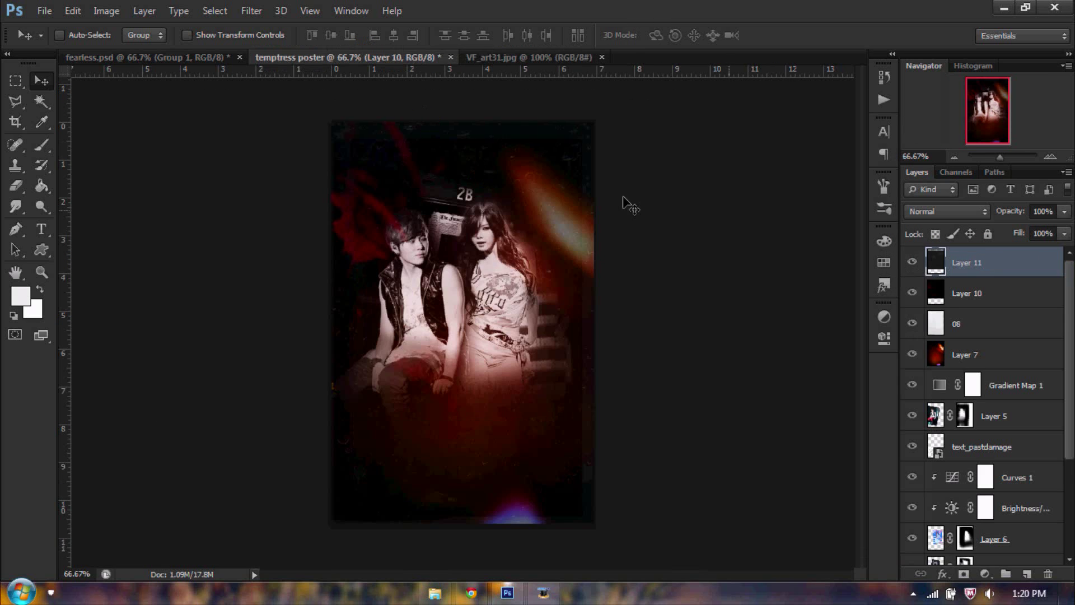
{"action": "mouse_move", "coordinate": [549, 260]}
{"action": "left_mouse_down"}
{"action": "mouse_move", "coordinate": [549, 422]}
{"action": "mouse_move", "coordinate": [542, 241]}
{"action": "left_mouse_up"}
{"action": "left_click", "coordinate": [99, 14]}
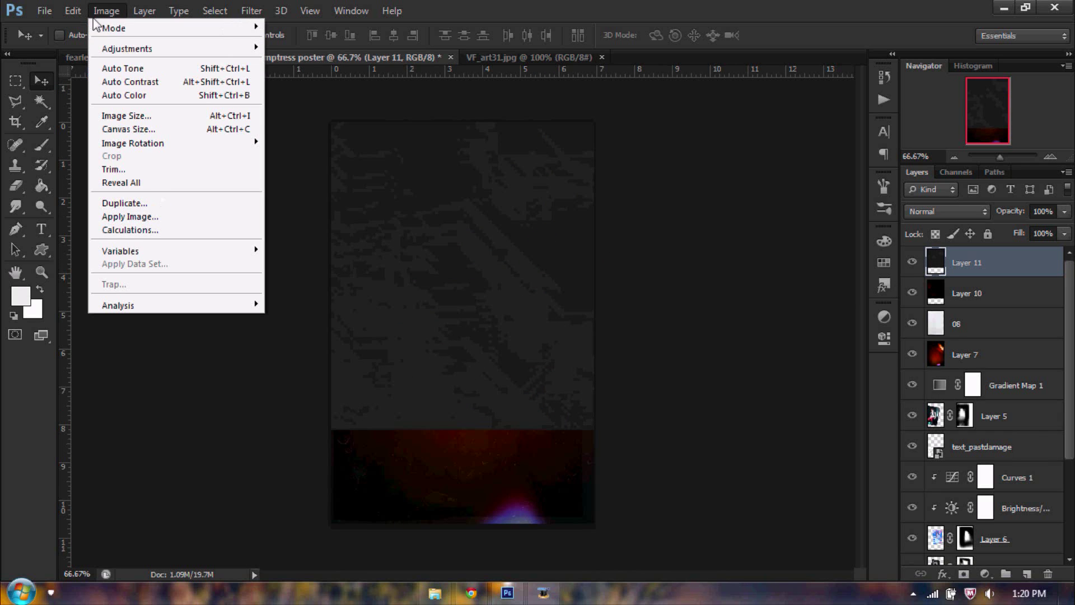
{"action": "mouse_move", "coordinate": [80, 15]}
{"action": "left_click", "coordinate": [144, 280]}
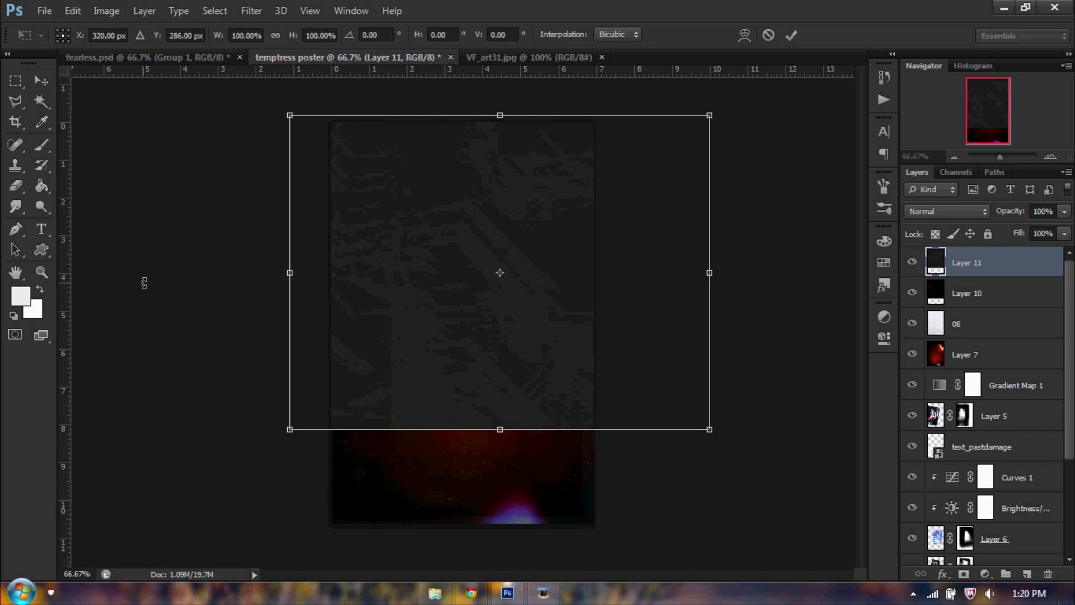
{"action": "left_click", "coordinate": [768, 35]}
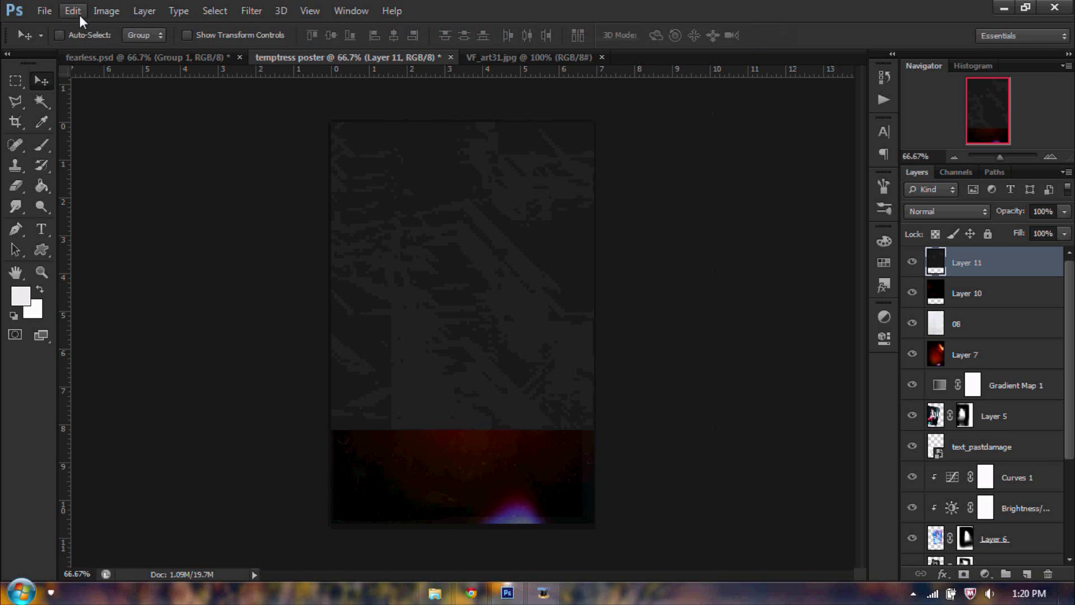
Step: Rotate the Layer 11 texture 90° clockwise and reposition it to cover the whole poster
{"action": "left_click", "coordinate": [79, 15]}
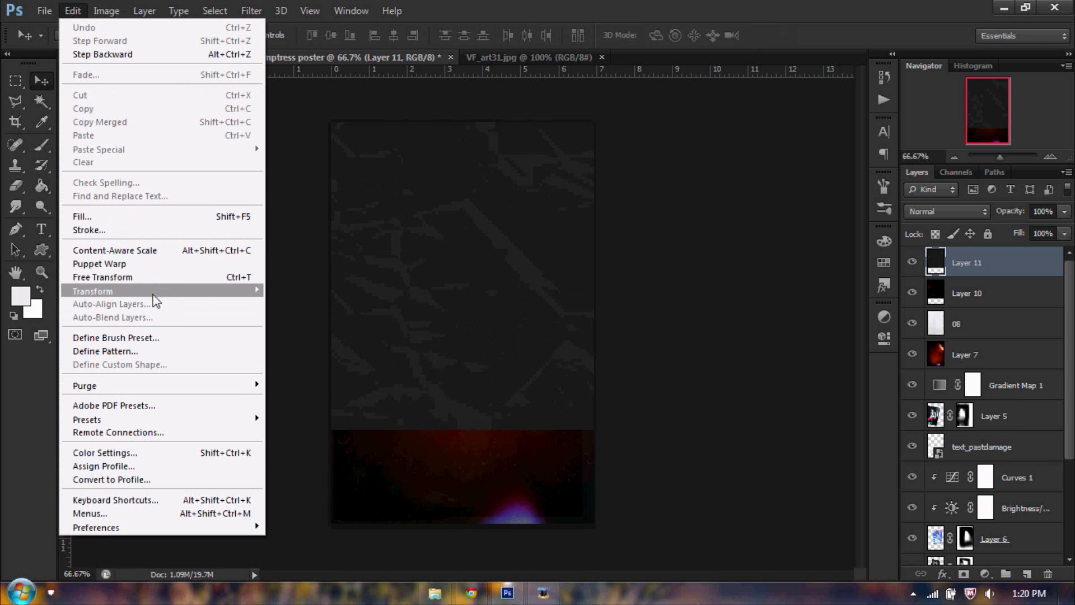
{"action": "mouse_move", "coordinate": [155, 302]}
{"action": "left_click", "coordinate": [339, 413]}
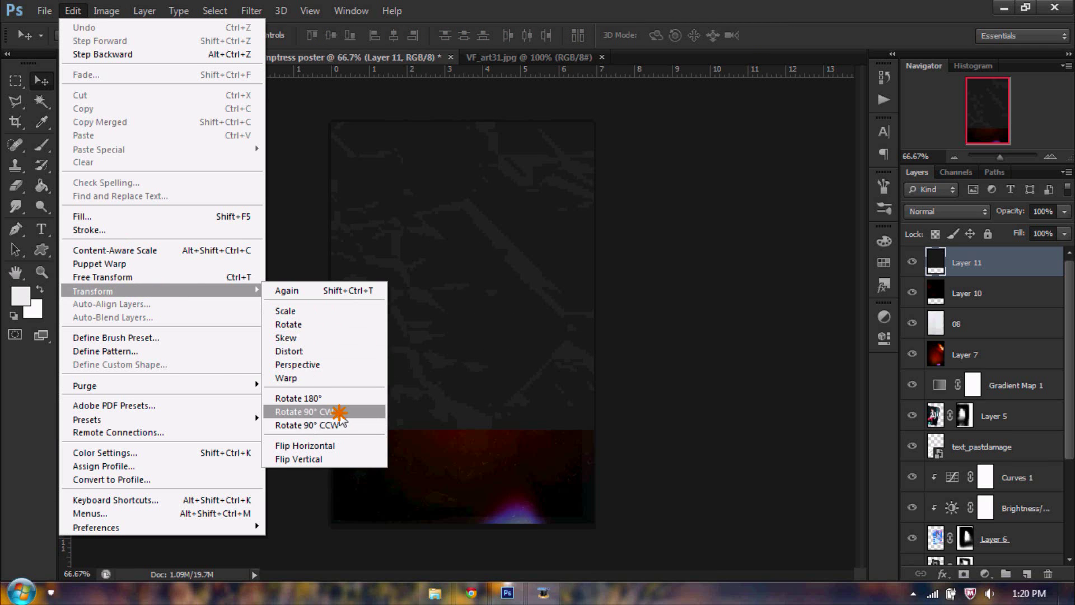
{"action": "left_click_drag", "start_coordinate": [455, 413], "coordinate": [408, 472]}
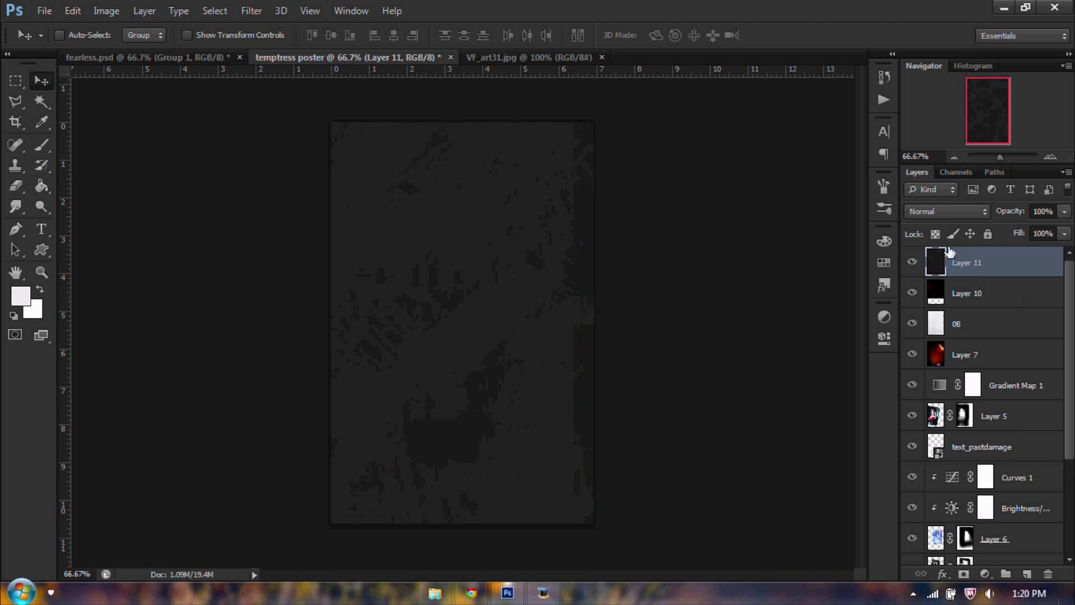
Step: Set Layer 11's blend mode to Lighten and its fill to 30%
{"action": "left_click", "coordinate": [941, 211]}
{"action": "left_click", "coordinate": [929, 121]}
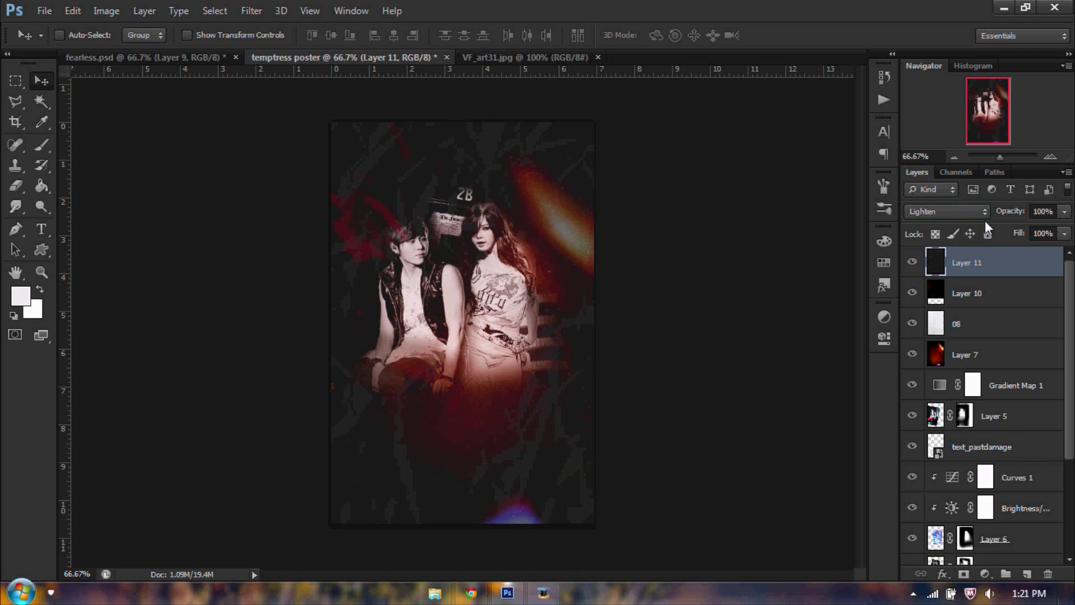
{"action": "left_click", "coordinate": [1045, 233]}
{"action": "type", "text": "30"}
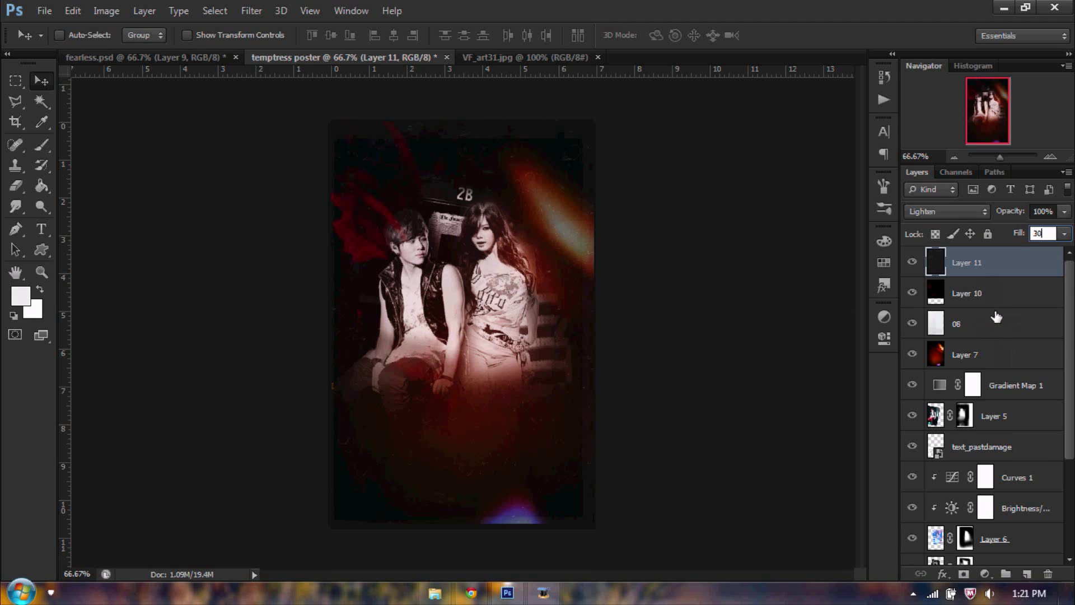
Step: Try a 30% fill on all layers from Layer 2 through Layer 11, and undo it
{"action": "scroll", "coordinate": [996, 317], "scroll_direction": "down", "scroll_amount": 3}
{"action": "left_click", "coordinate": [1032, 552]}
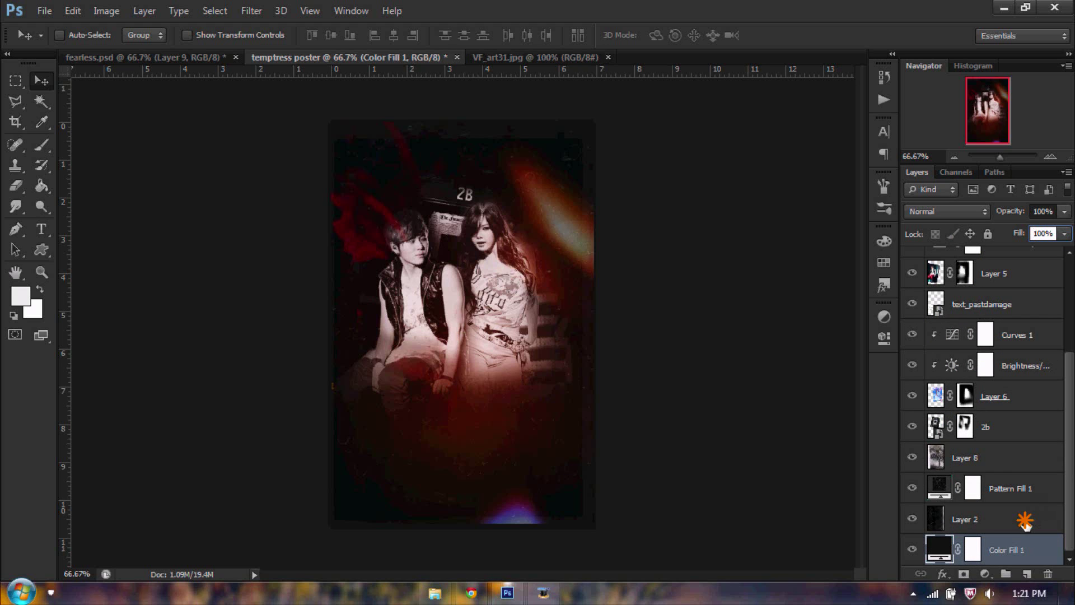
{"action": "left_click", "coordinate": [1025, 523]}
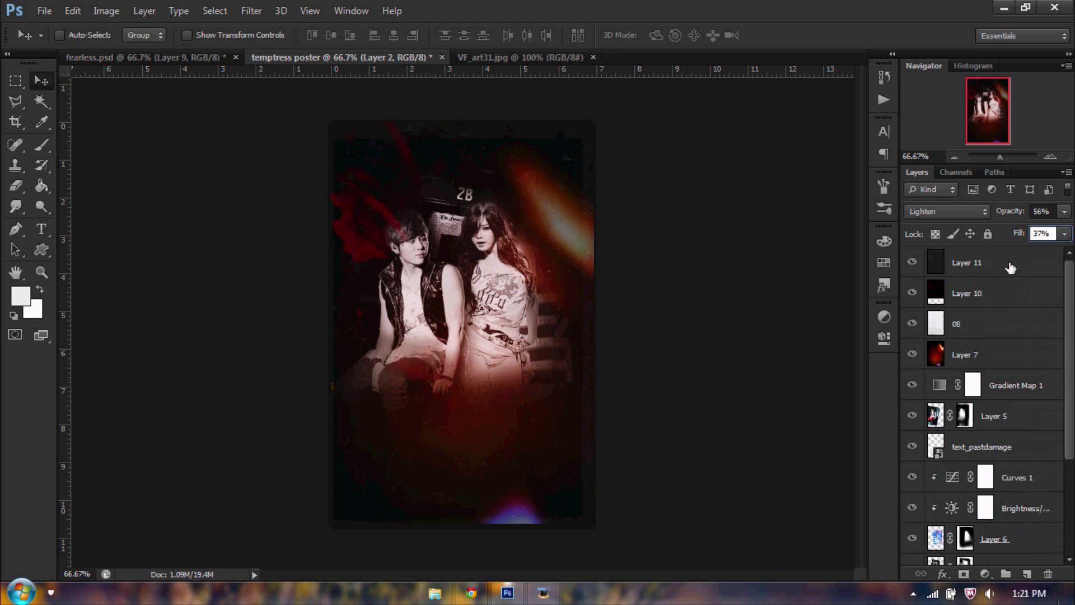
{"action": "left_click", "coordinate": [1018, 275], "text": "shift"}
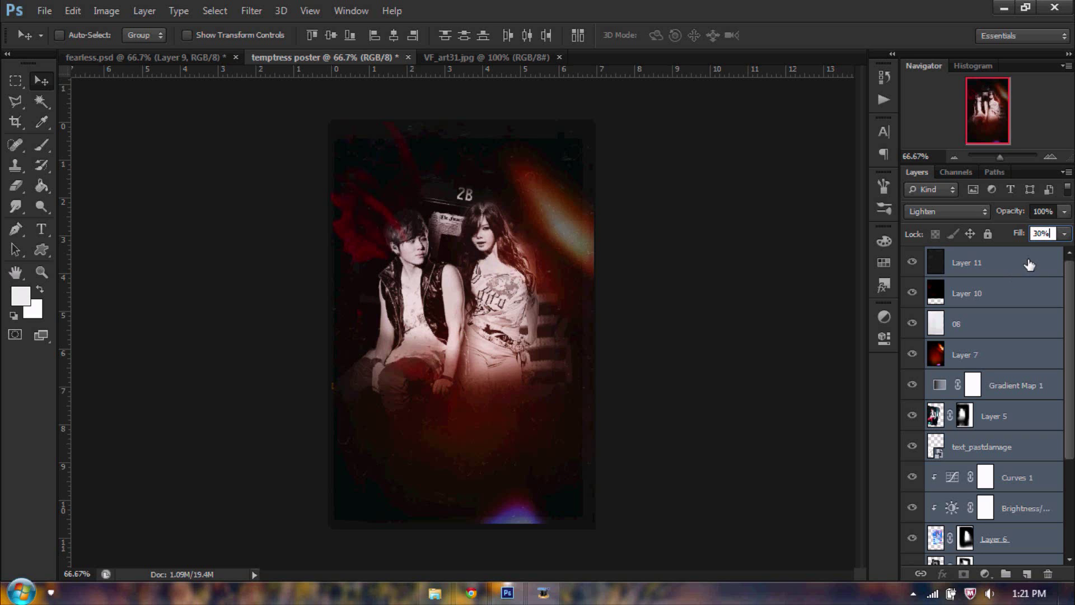
{"action": "key", "text": "Return"}
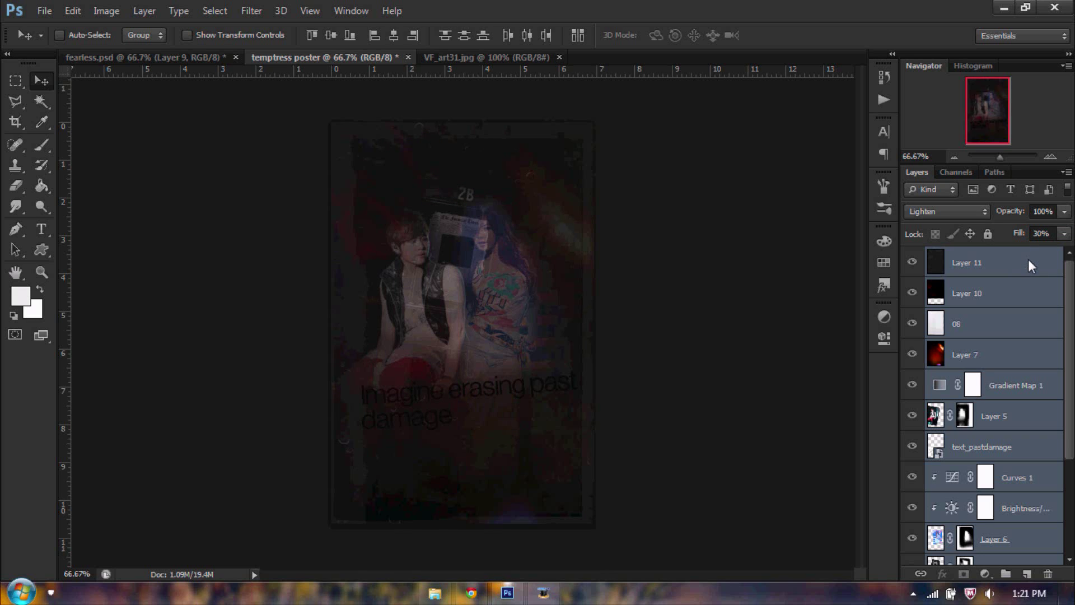
{"action": "left_click", "coordinate": [1029, 263]}
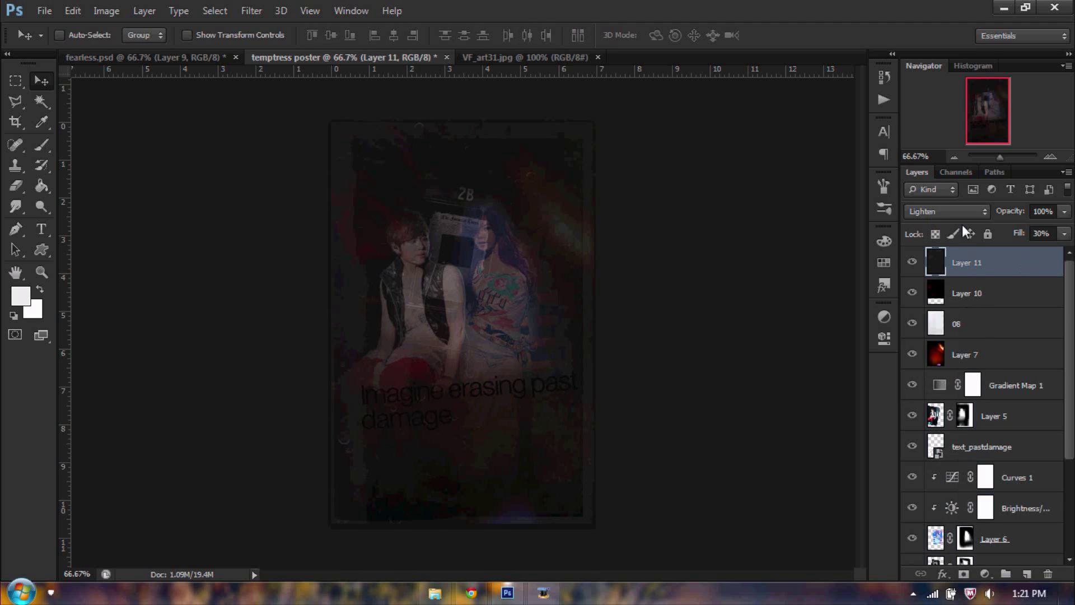
{"action": "key", "text": "ctrl+alt+z"}
{"action": "key", "text": "ctrl+alt+z"}
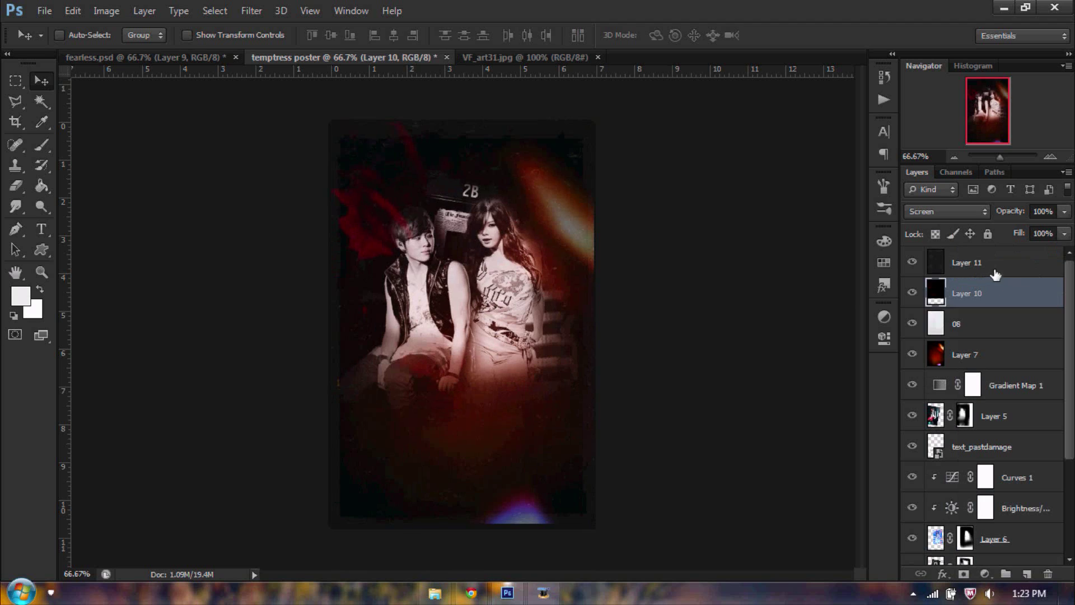
Step: Set the fill of the Layer 11 crumpled texture to 57%
{"action": "left_click", "coordinate": [1020, 258]}
{"action": "left_click", "coordinate": [1043, 233]}
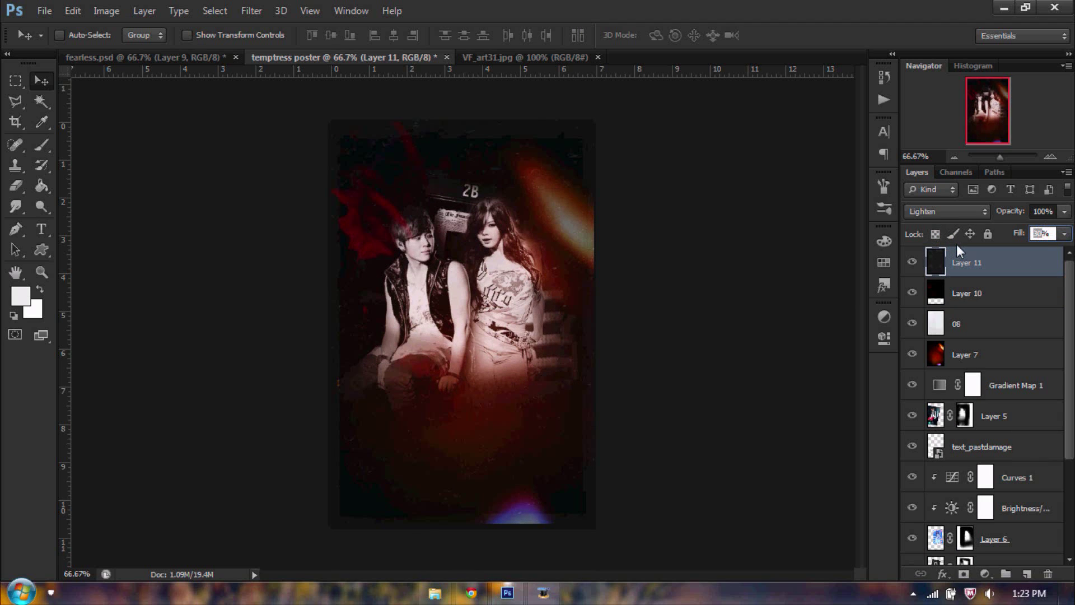
{"action": "type", "text": "57"}
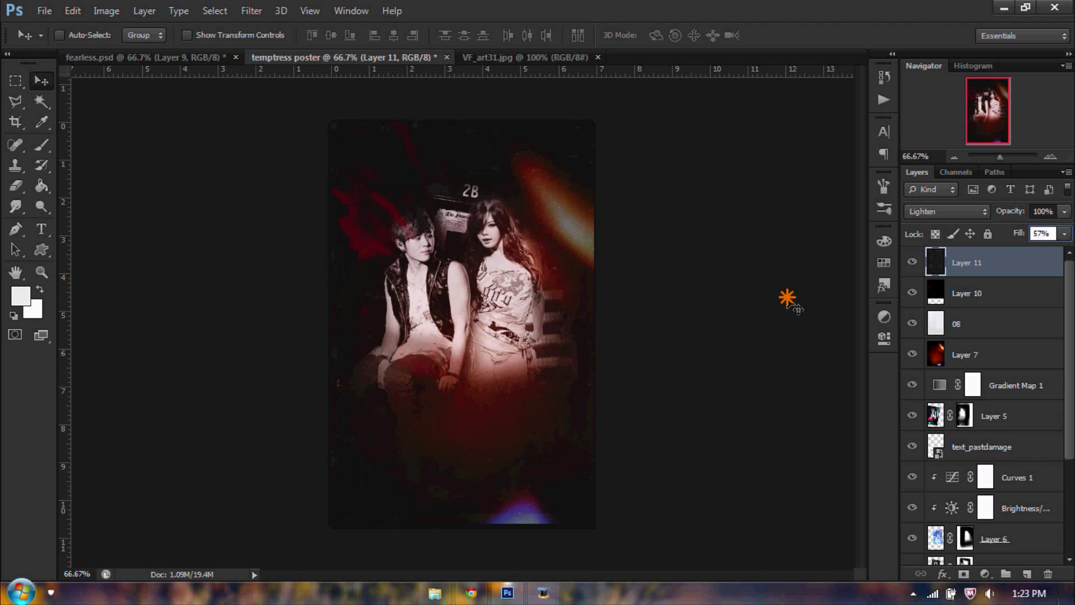
{"action": "key", "text": "Return"}
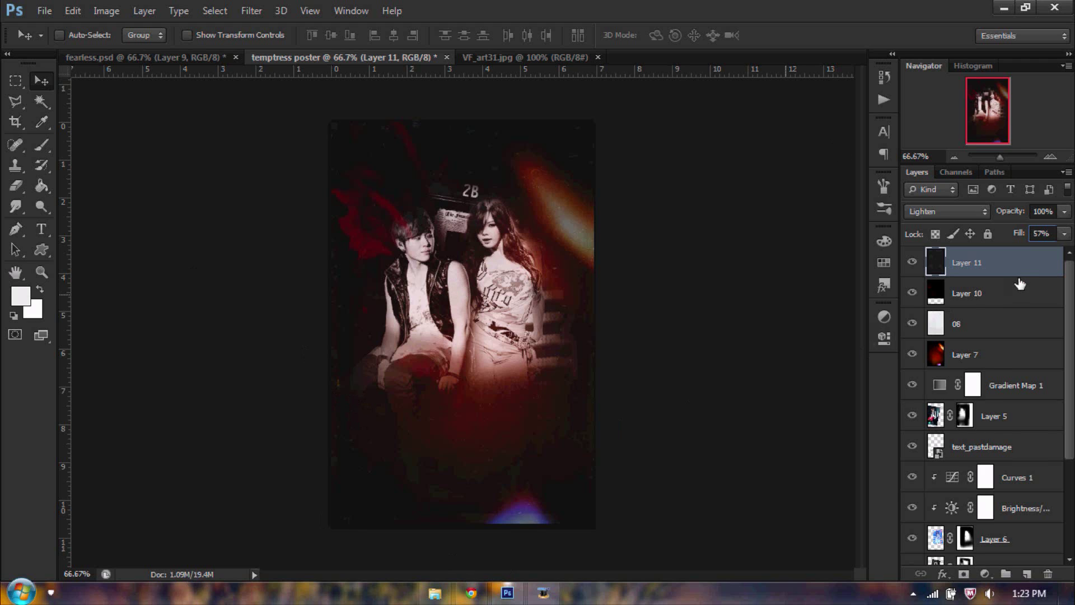
Step: Add the title text "TEMPTRESS" in 76 pt Boycott across the couple's lower edge on the poster
{"action": "scroll", "coordinate": [1012, 297], "scroll_direction": "down", "scroll_amount": 3}
{"action": "scroll", "coordinate": [1008, 300], "scroll_direction": "up", "scroll_amount": 3}
{"action": "left_click", "coordinate": [39, 230]}
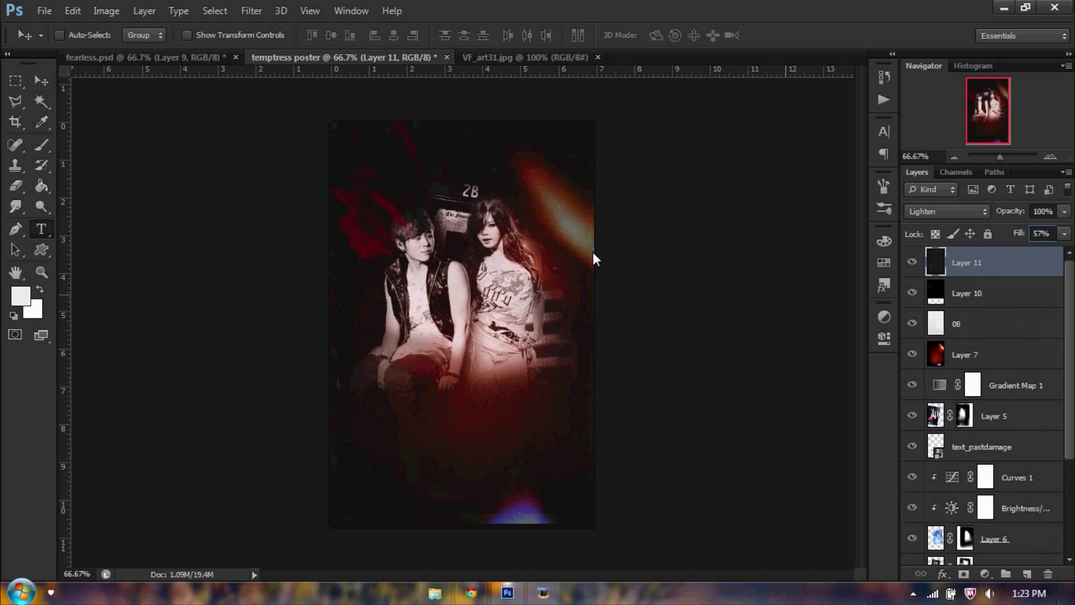
{"action": "left_click", "coordinate": [41, 229]}
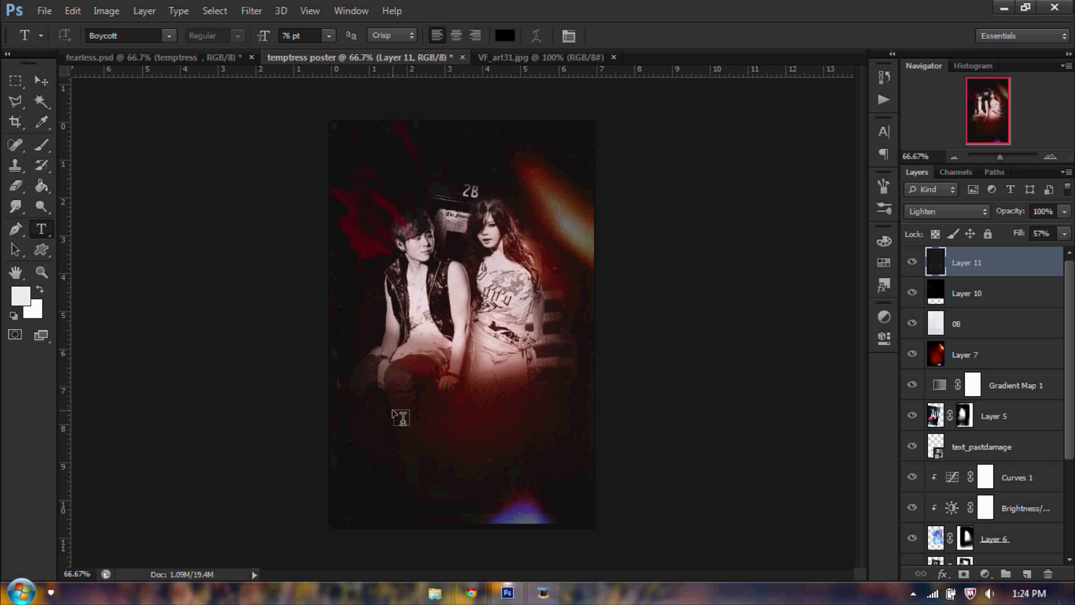
{"action": "left_click", "coordinate": [401, 417]}
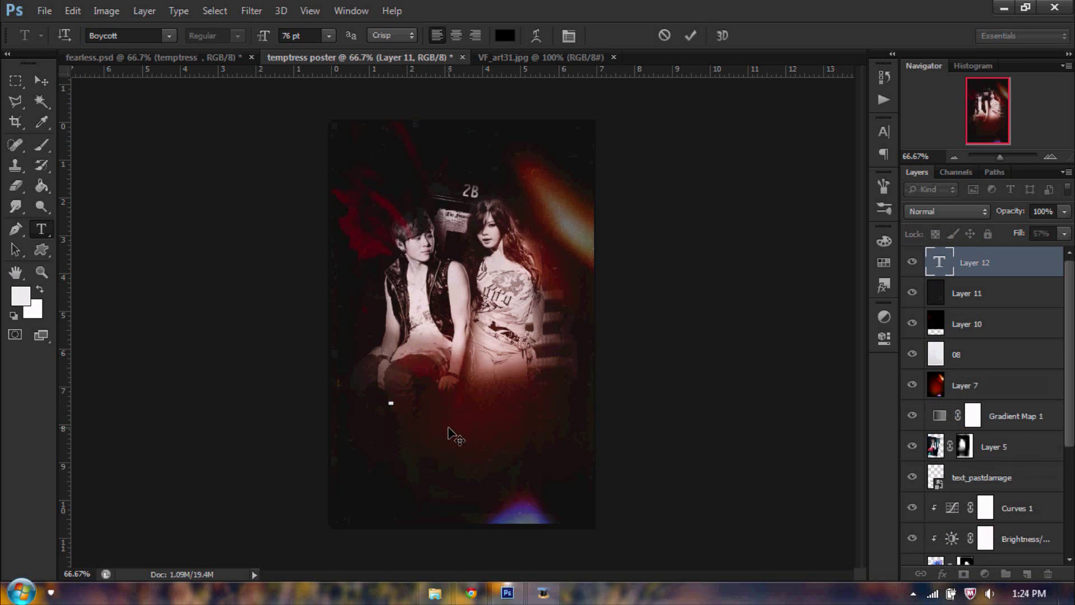
{"action": "type", "text": "TEMP"}
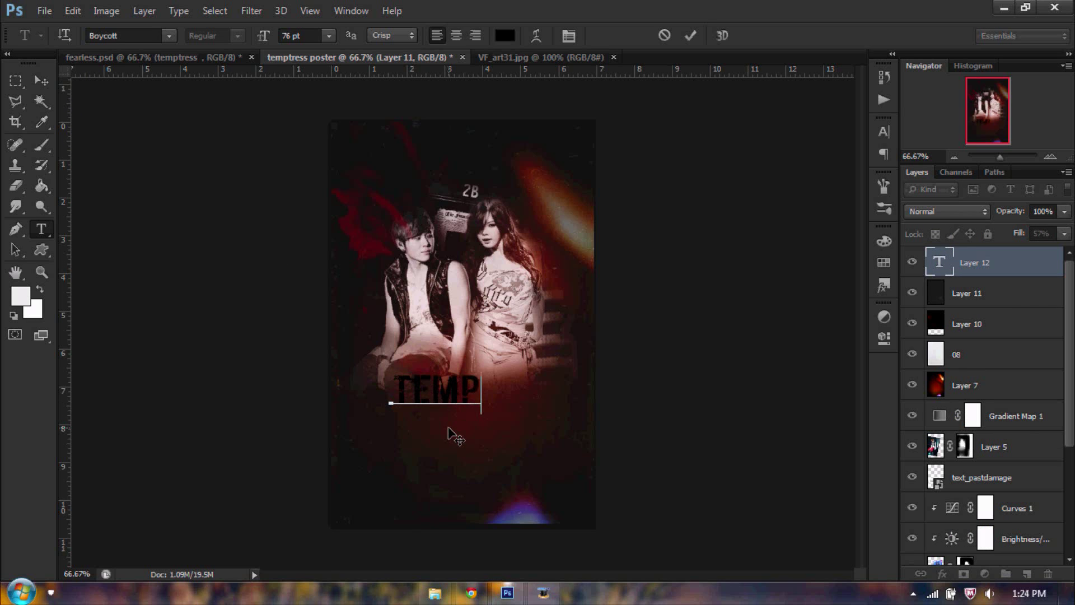
{"action": "type", "text": "TRESS"}
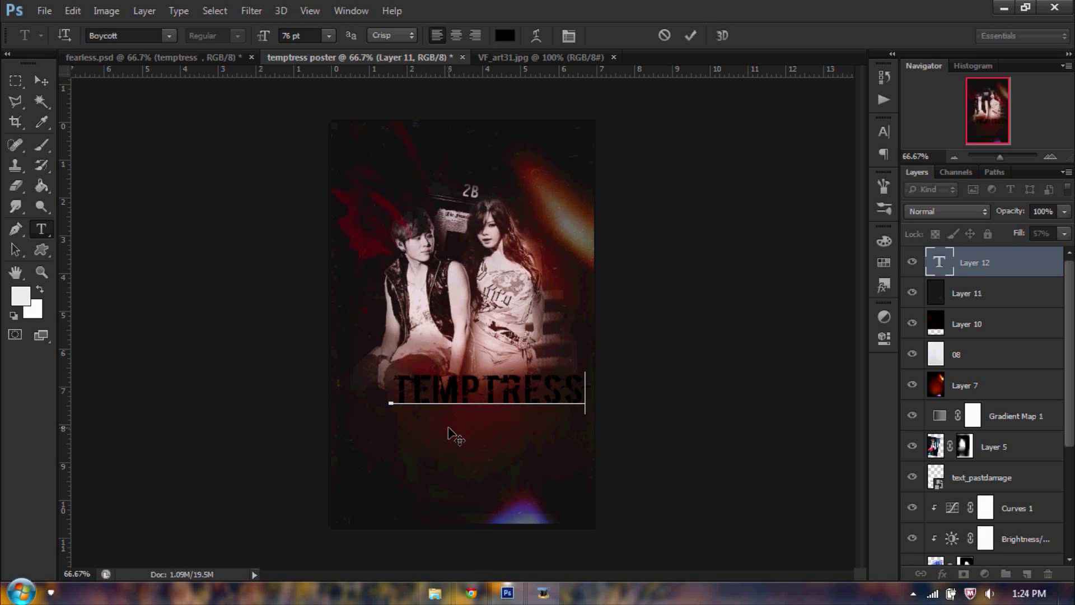
{"action": "key", "text": "ctrl+Return"}
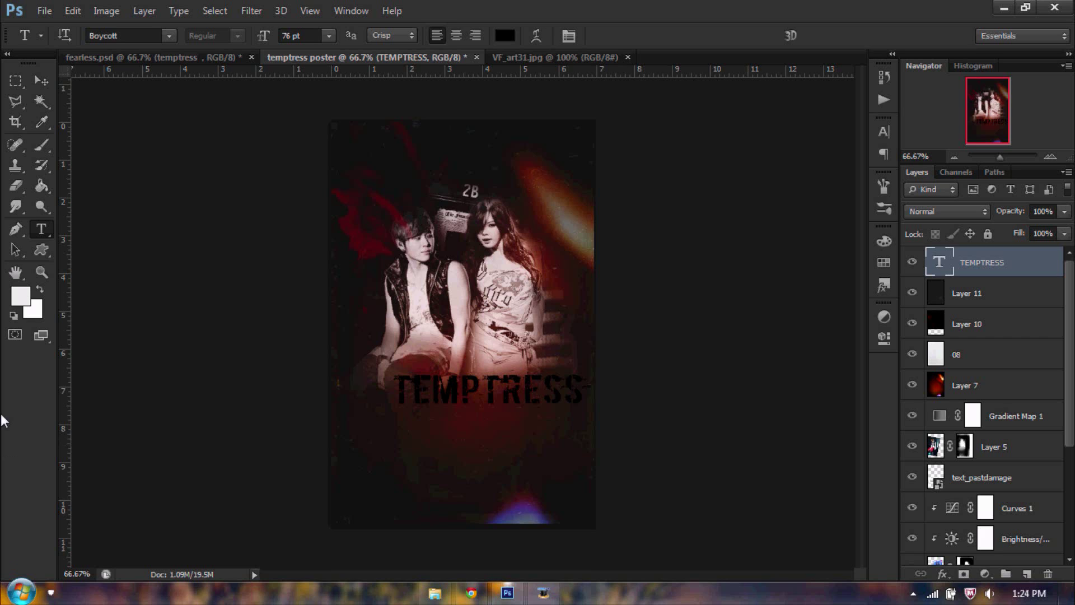
Step: Centre the TEMPTRESS title horizontally on the canvas
{"action": "key", "text": "ctrl+a"}
{"action": "key", "text": "v"}
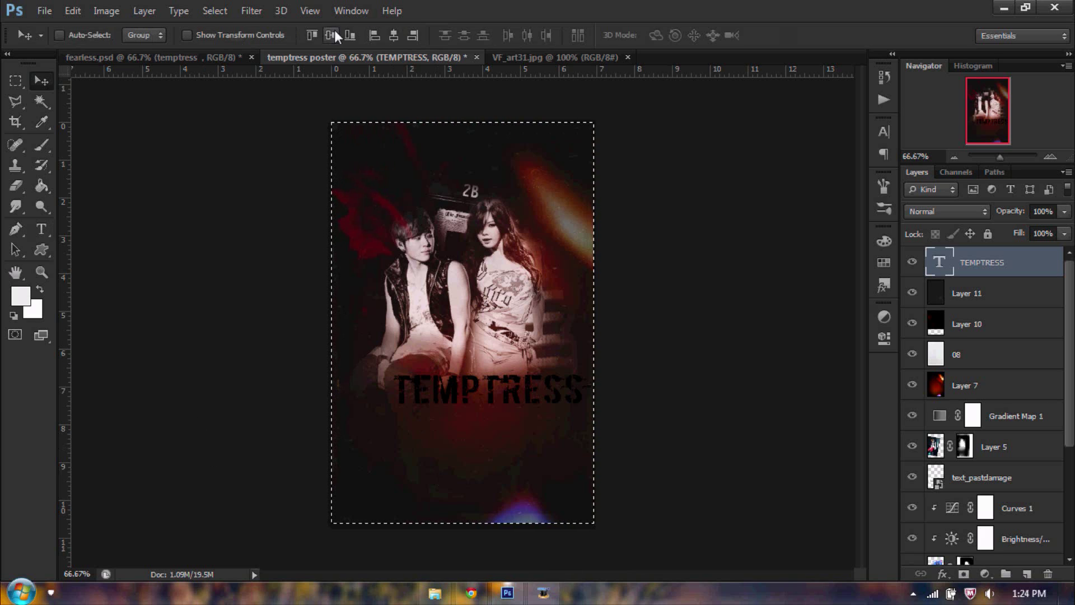
{"action": "left_click", "coordinate": [388, 34]}
{"action": "key", "text": "ctrl+d"}
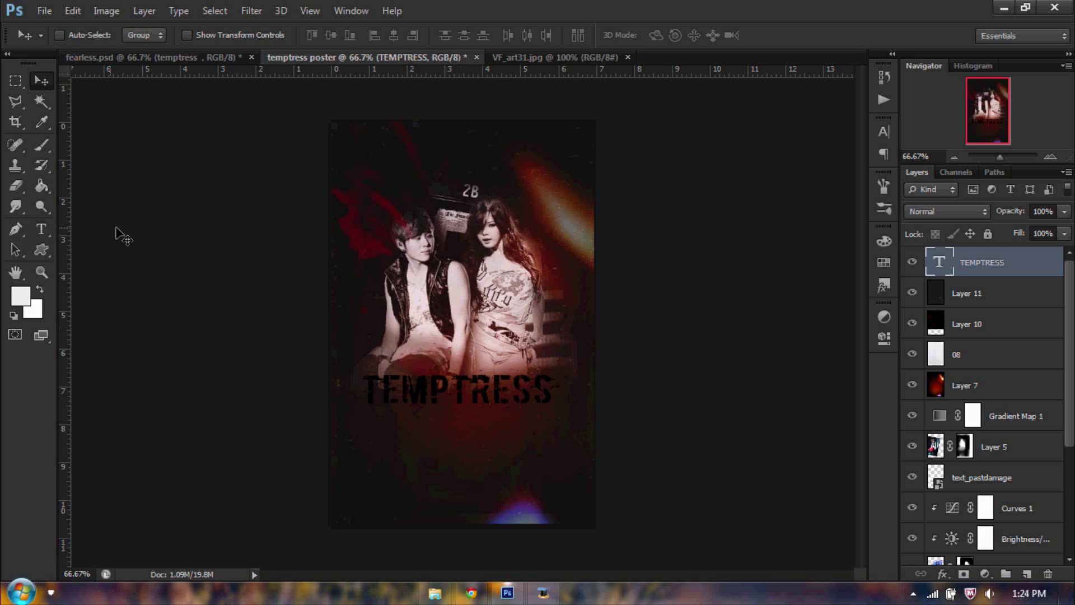
Step: Add a separate tagline text layer reading "LET ME BE FREALESS" beneath the TEMPTRESS title
{"action": "left_click", "coordinate": [41, 228]}
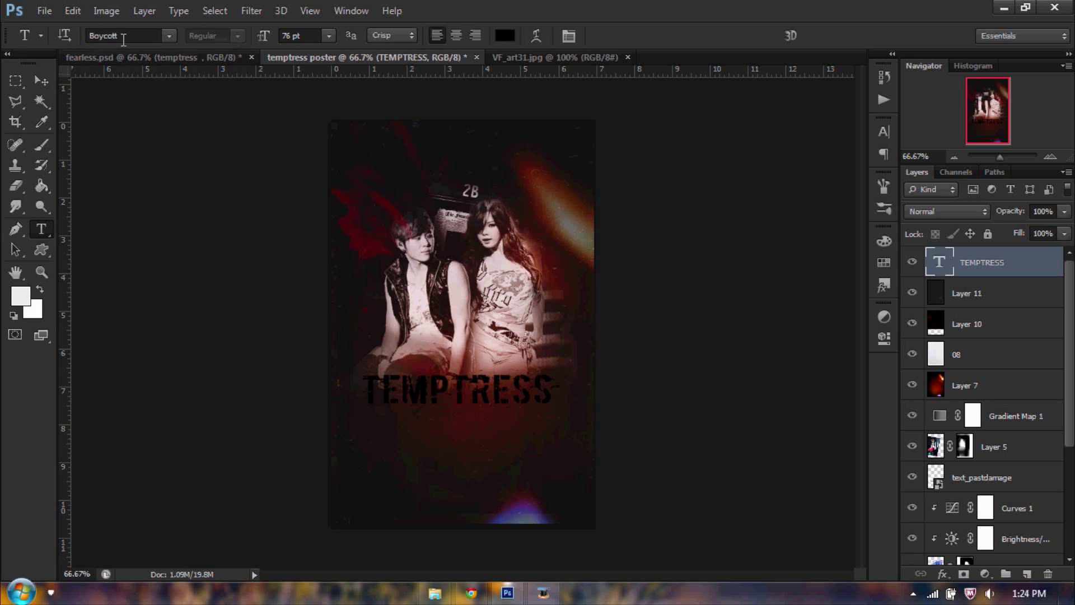
{"action": "left_click", "coordinate": [470, 421]}
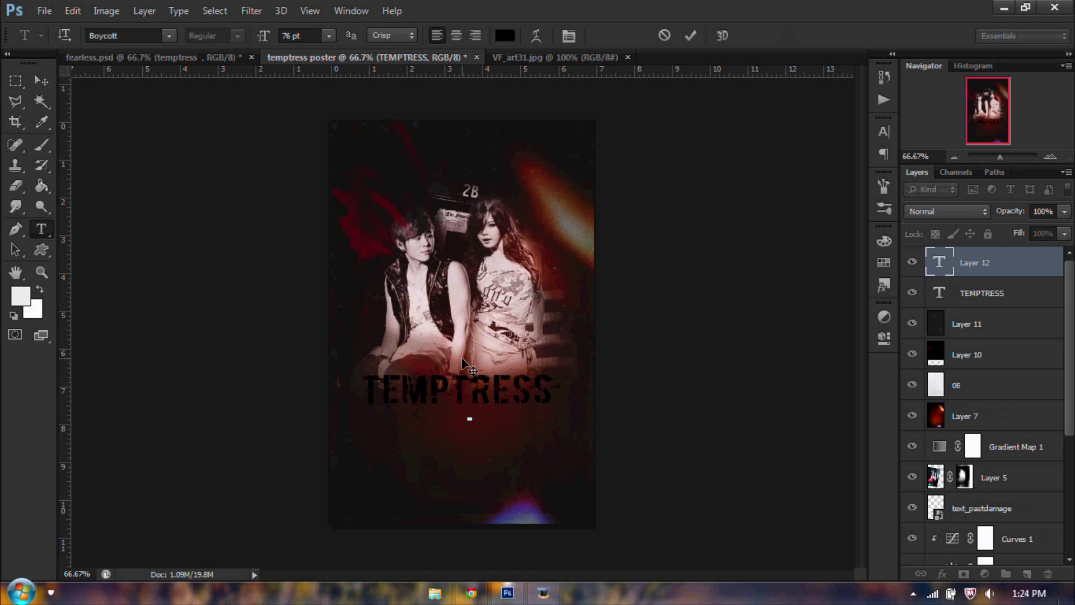
{"action": "type", "text": "LETTE"}
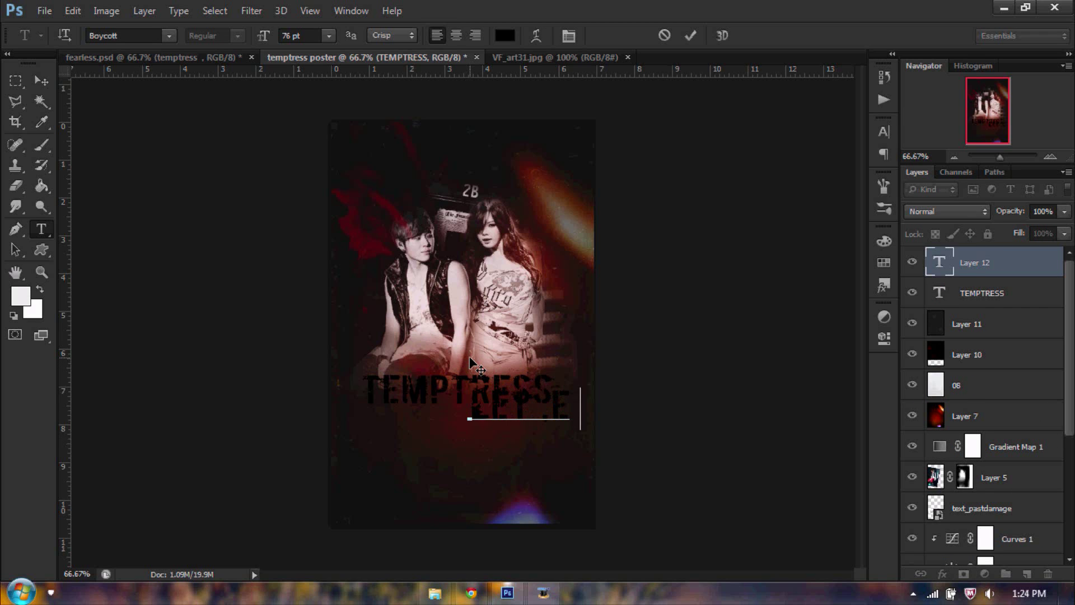
{"action": "key", "text": "BackSpace"}
{"action": "type", "text": "ME"}
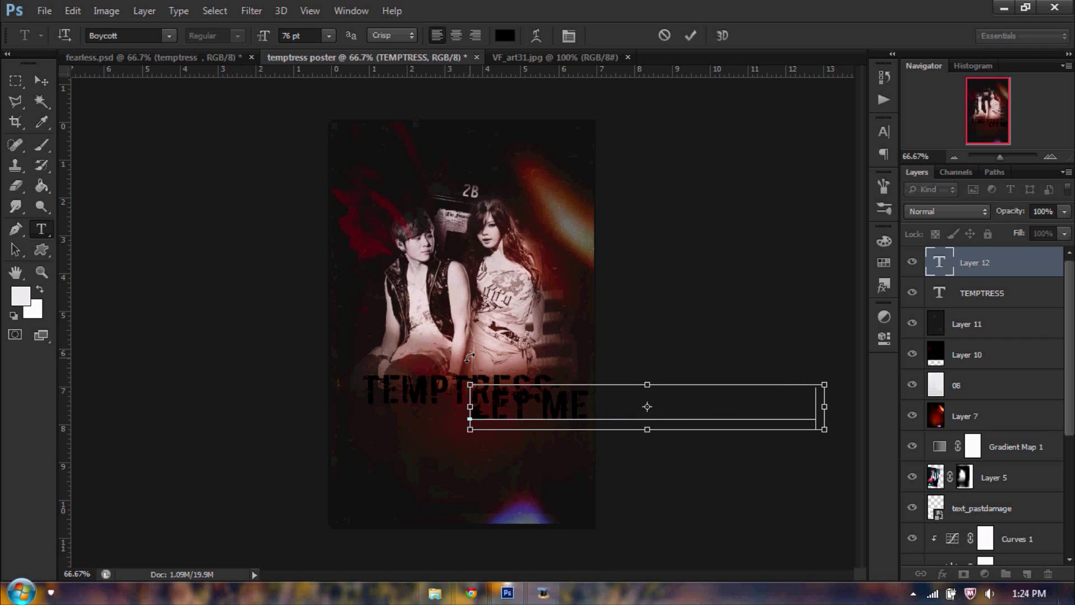
Step: Set the tagline text to 30 pt Arial and shift it to sit beneath the title
{"action": "key", "text": "ctrl+a"}
{"action": "left_click", "coordinate": [132, 34]}
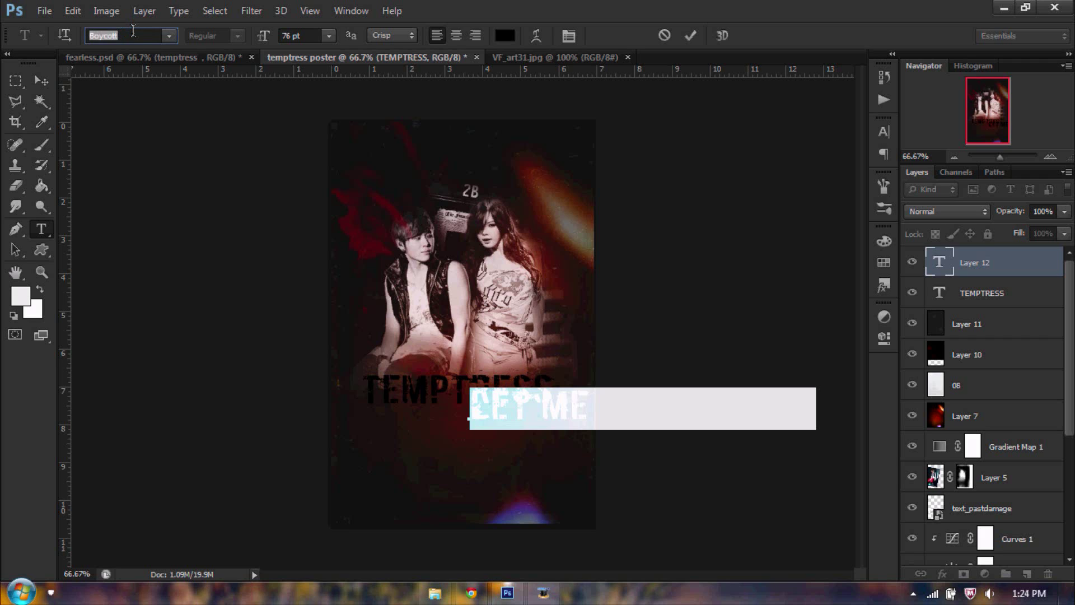
{"action": "type", "text": "A"}
{"action": "key", "text": "Down"}
{"action": "key", "text": "Down"}
{"action": "key", "text": "Down"}
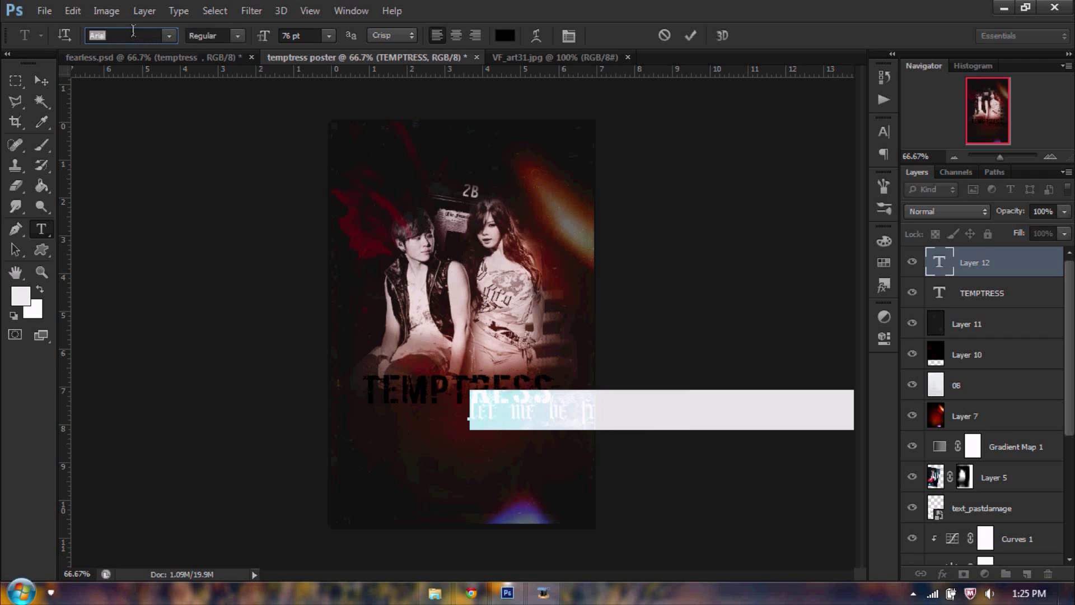
{"action": "left_click", "coordinate": [329, 36]}
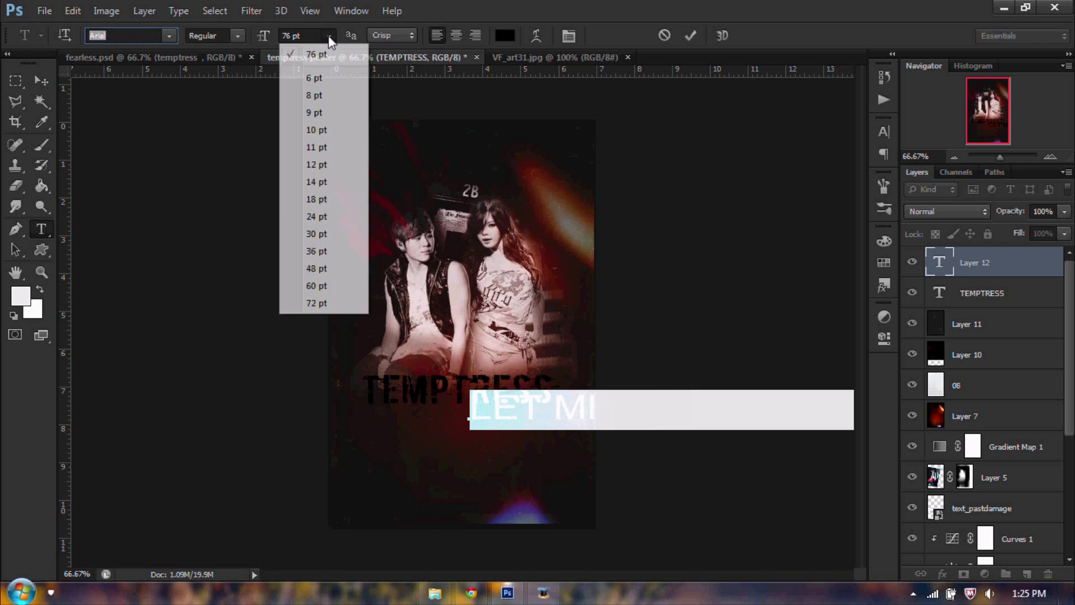
{"action": "left_click", "coordinate": [321, 245]}
{"action": "left_click_drag", "start_coordinate": [656, 268], "coordinate": [591, 264]}
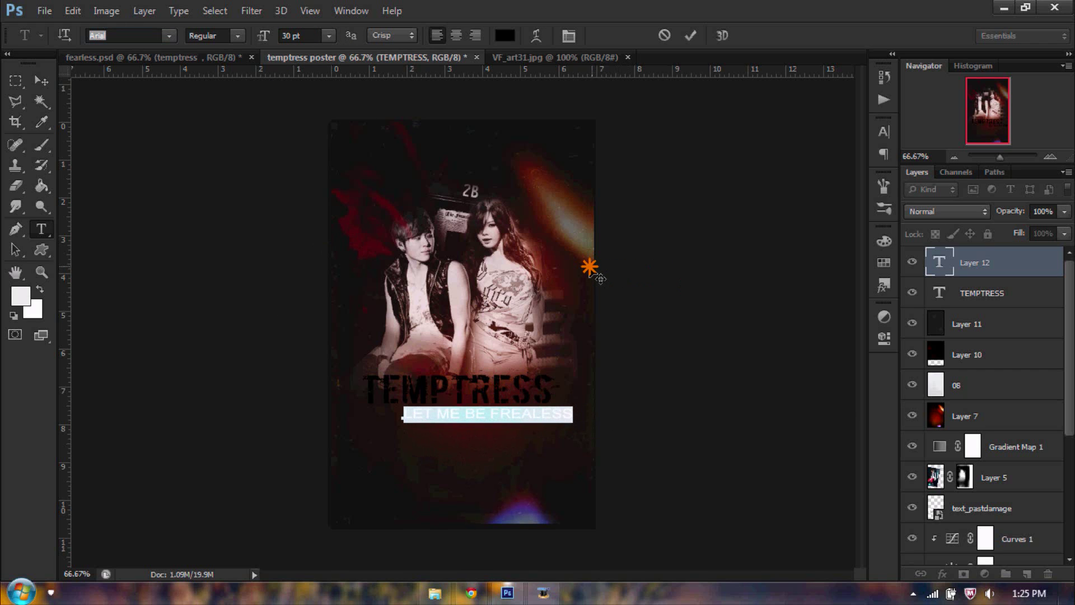
{"action": "left_click", "coordinate": [688, 33]}
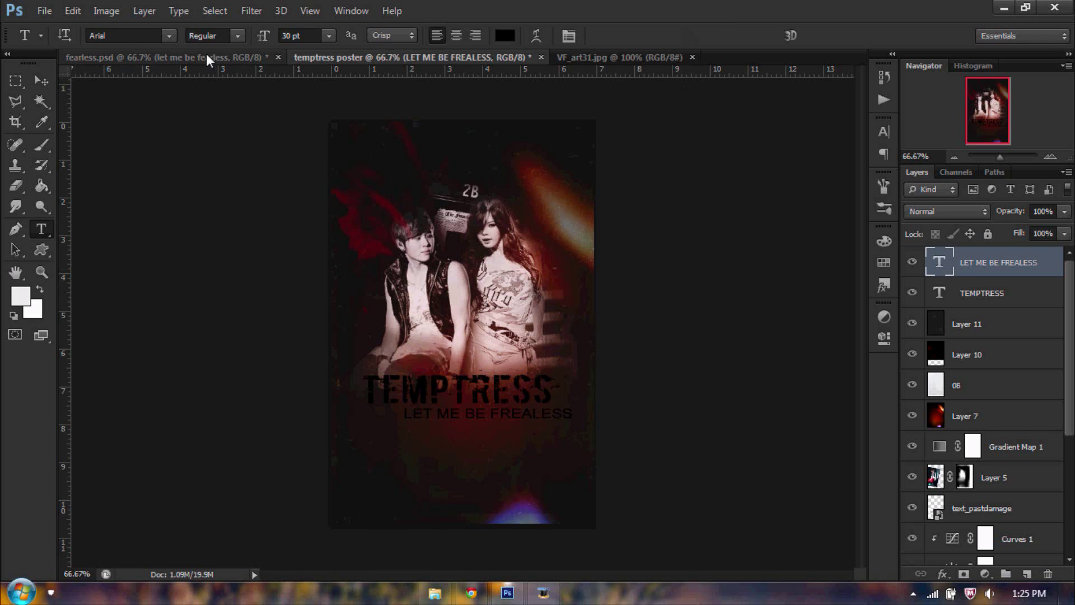
Step: Reduce the tagline to 18 pt and align it under the right end of the TEMPTRESS title
{"action": "left_click", "coordinate": [303, 36]}
{"action": "left_click", "coordinate": [329, 36]}
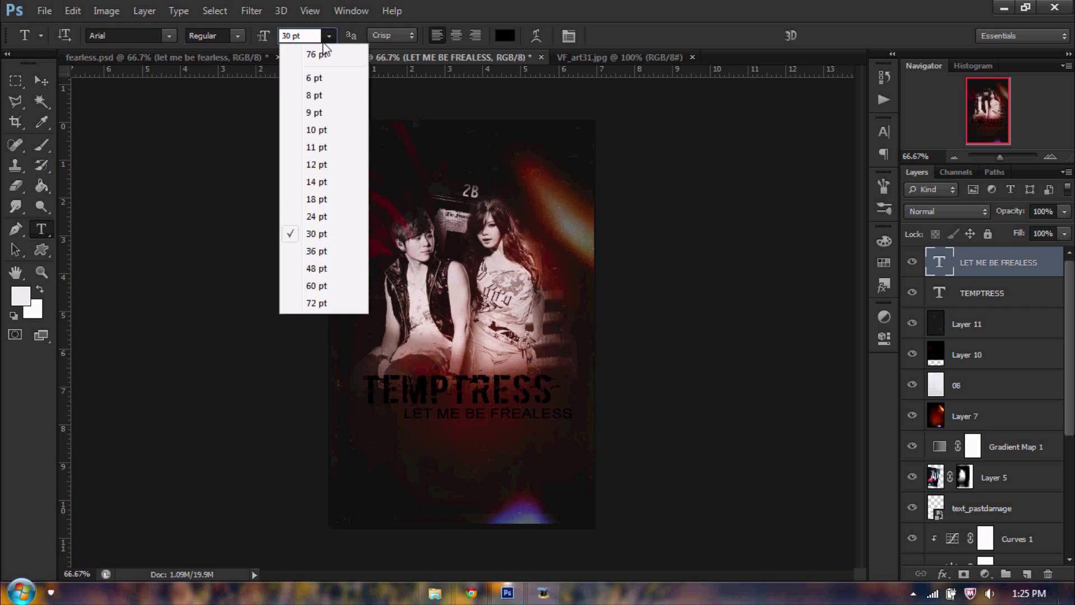
{"action": "left_click", "coordinate": [317, 199]}
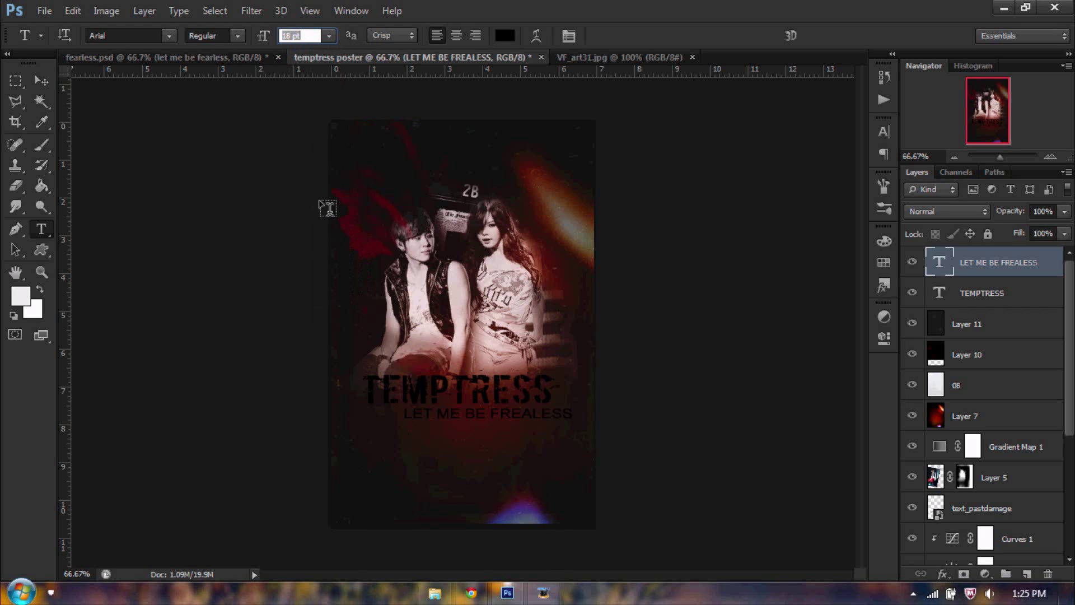
{"action": "left_click", "coordinate": [44, 80]}
{"action": "left_click_drag", "start_coordinate": [483, 420], "coordinate": [529, 413]}
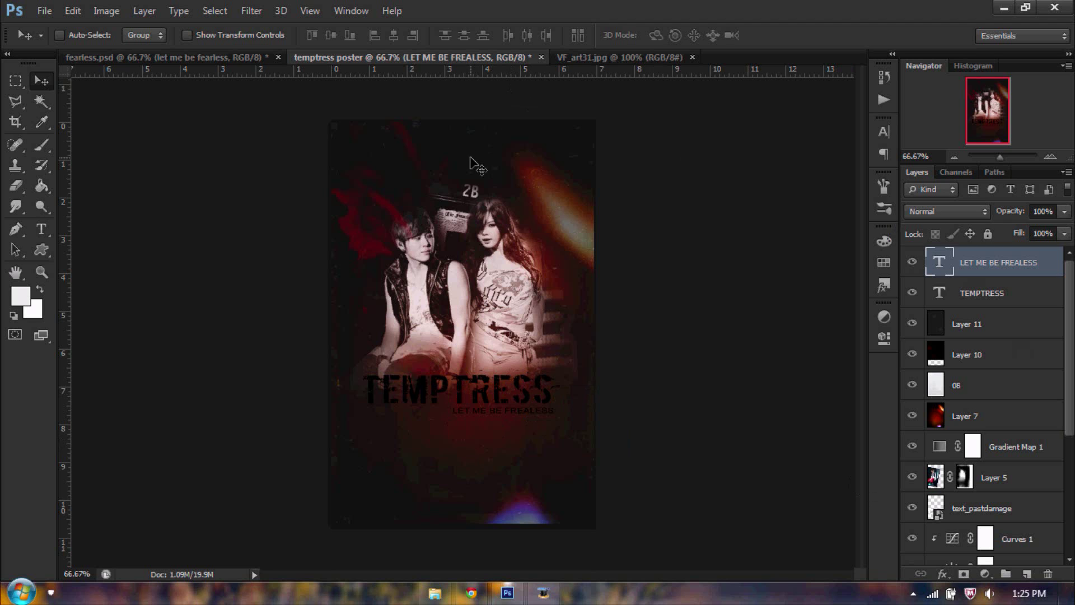
Step: Colour the tagline text red (ff0000) and move its layer directly below Layer 6
{"action": "key", "text": "t"}
{"action": "left_click", "coordinate": [497, 37]}
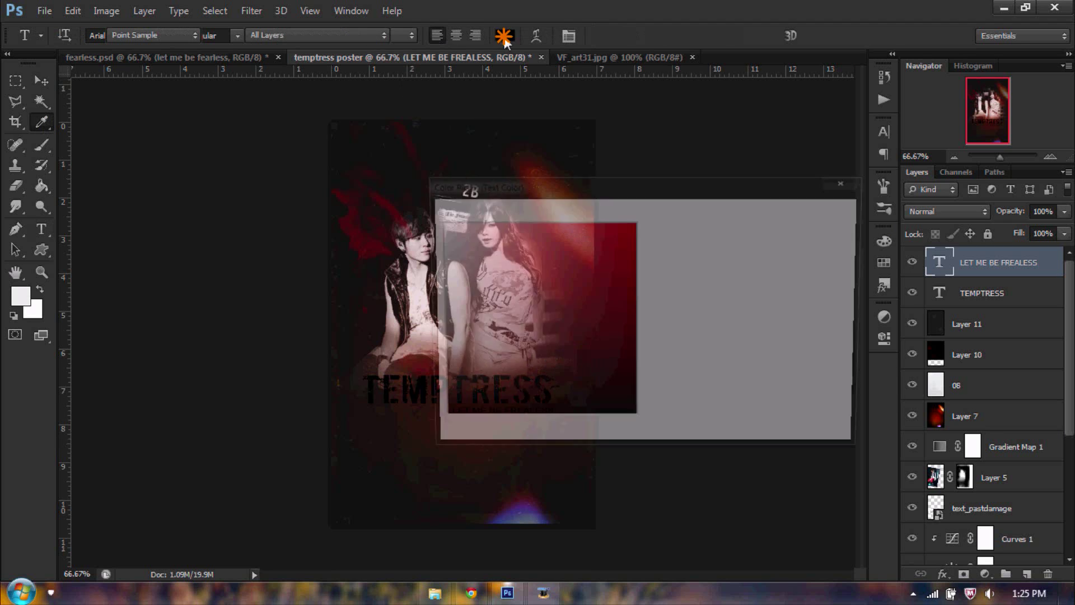
{"action": "type", "text": "255"}
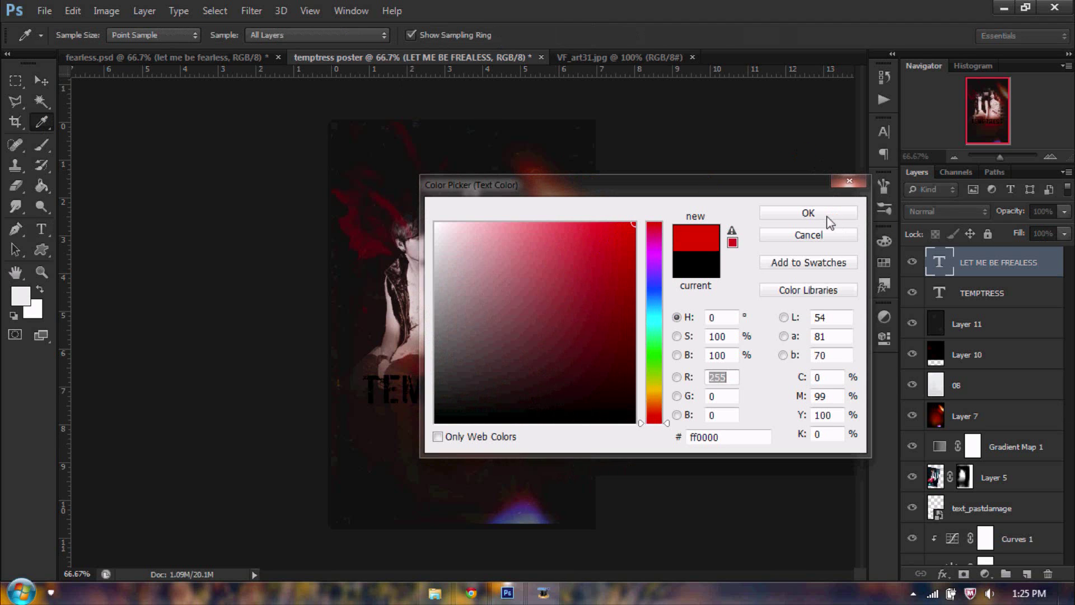
{"action": "left_click", "coordinate": [825, 213]}
{"action": "left_click_drag", "start_coordinate": [978, 265], "coordinate": [975, 413]}
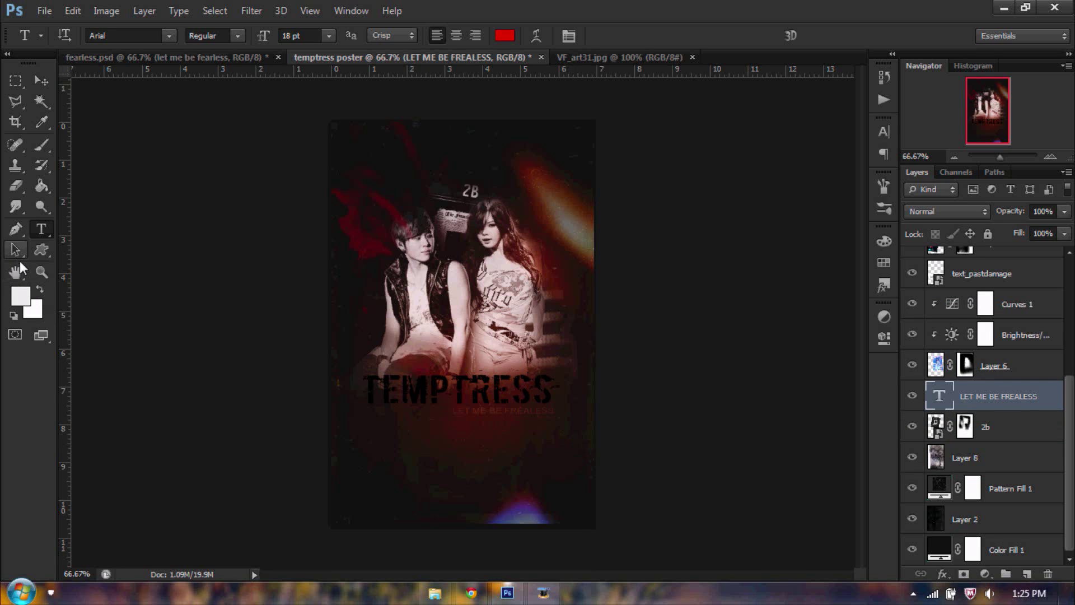
Step: Close the VF_art31.jpg texture document
{"action": "left_click", "coordinate": [40, 273]}
{"action": "left_click", "coordinate": [597, 295]}
{"action": "scroll", "coordinate": [360, 390], "scroll_direction": "down", "scroll_amount": 3}
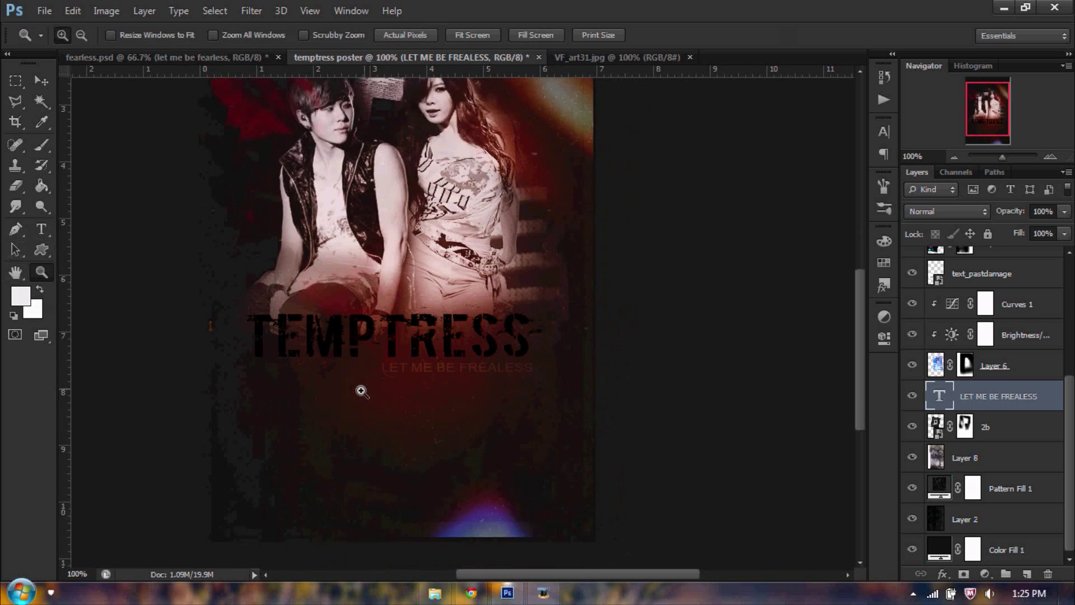
{"action": "scroll", "coordinate": [362, 391], "scroll_direction": "up", "scroll_amount": 1}
{"action": "scroll", "coordinate": [362, 391], "scroll_direction": "up", "scroll_amount": 3}
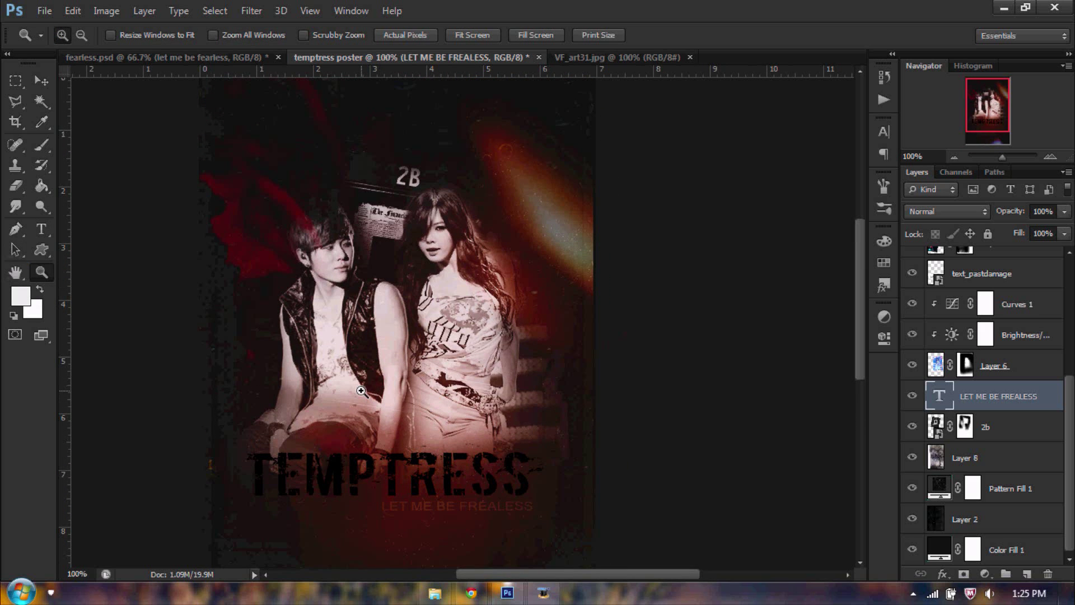
{"action": "scroll", "coordinate": [361, 391], "scroll_direction": "down", "scroll_amount": 5}
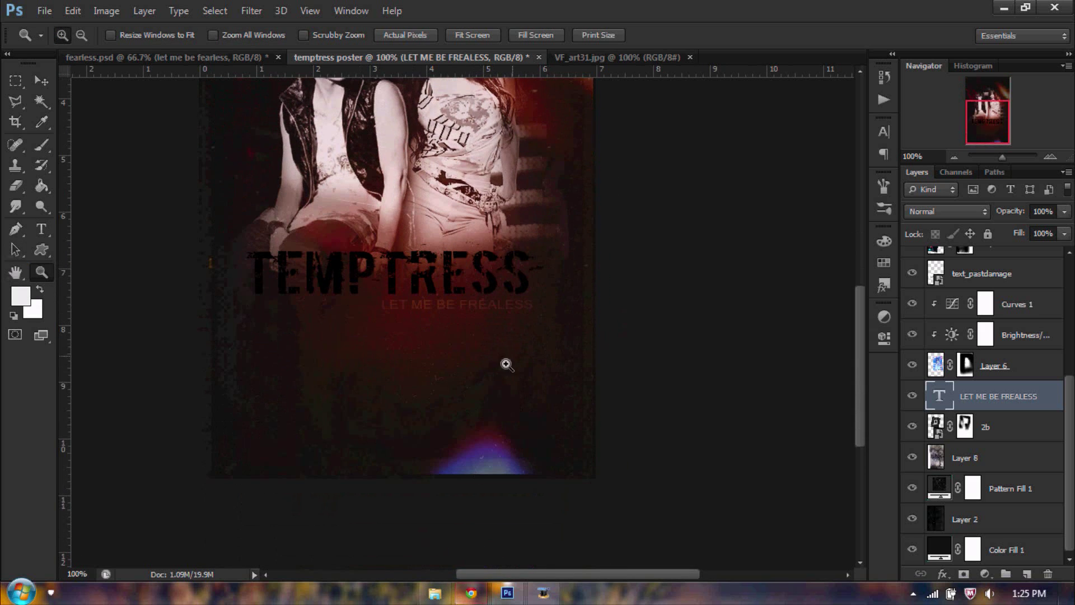
{"action": "left_click", "coordinate": [435, 593]}
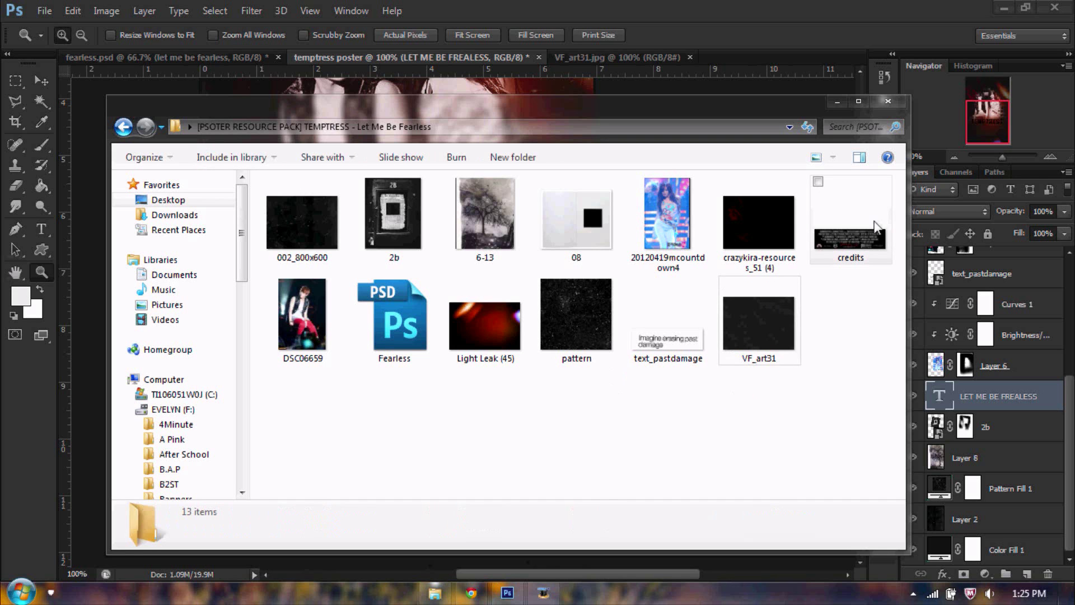
{"action": "left_click", "coordinate": [831, 227]}
{"action": "left_click", "coordinate": [690, 56]}
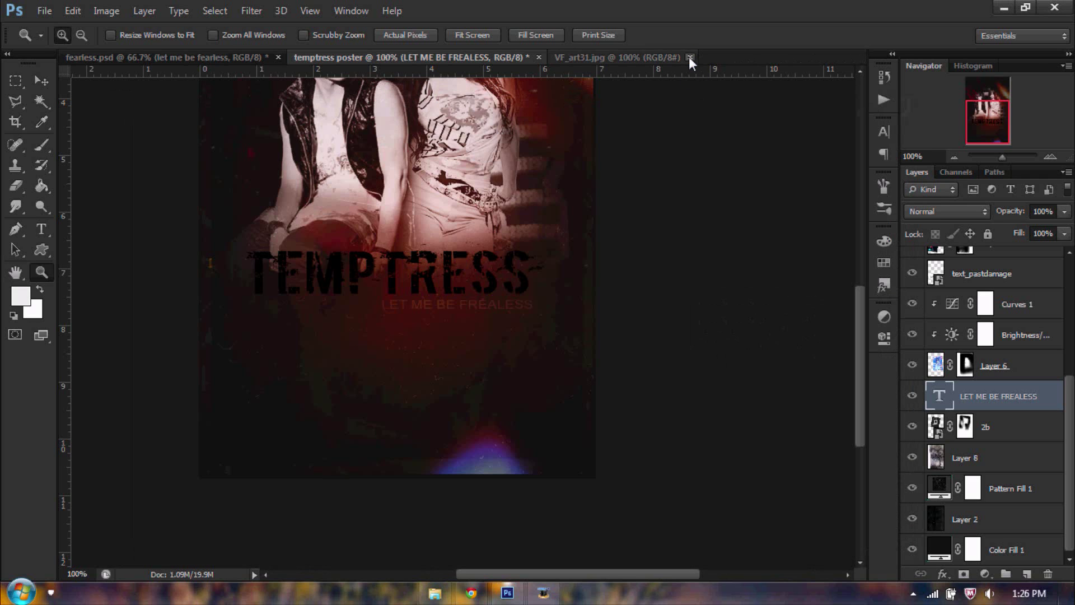
{"action": "left_click", "coordinate": [689, 56]}
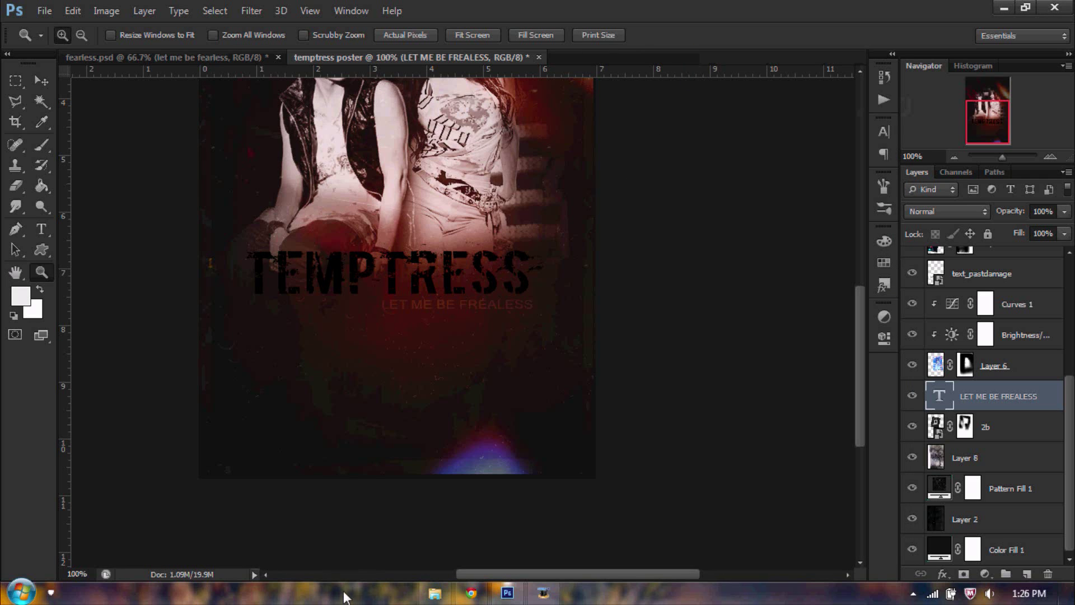
Step: Place the credits image from the resource pack folder into the poster and position it below the tagline
{"action": "left_click", "coordinate": [435, 594]}
{"action": "left_click_drag", "start_coordinate": [752, 104], "coordinate": [536, 354]}
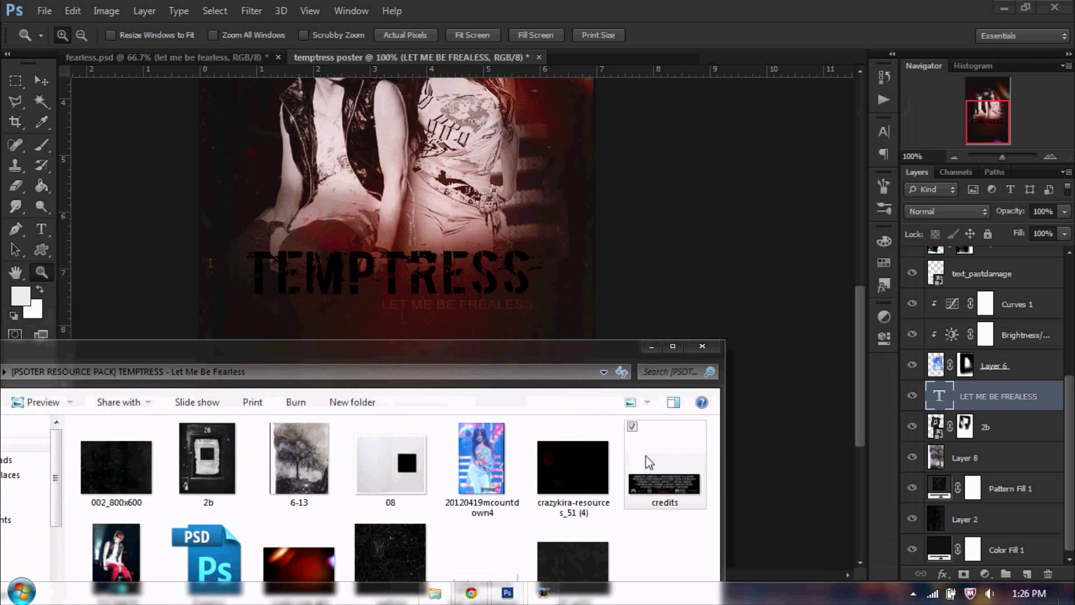
{"action": "left_click", "coordinate": [429, 266]}
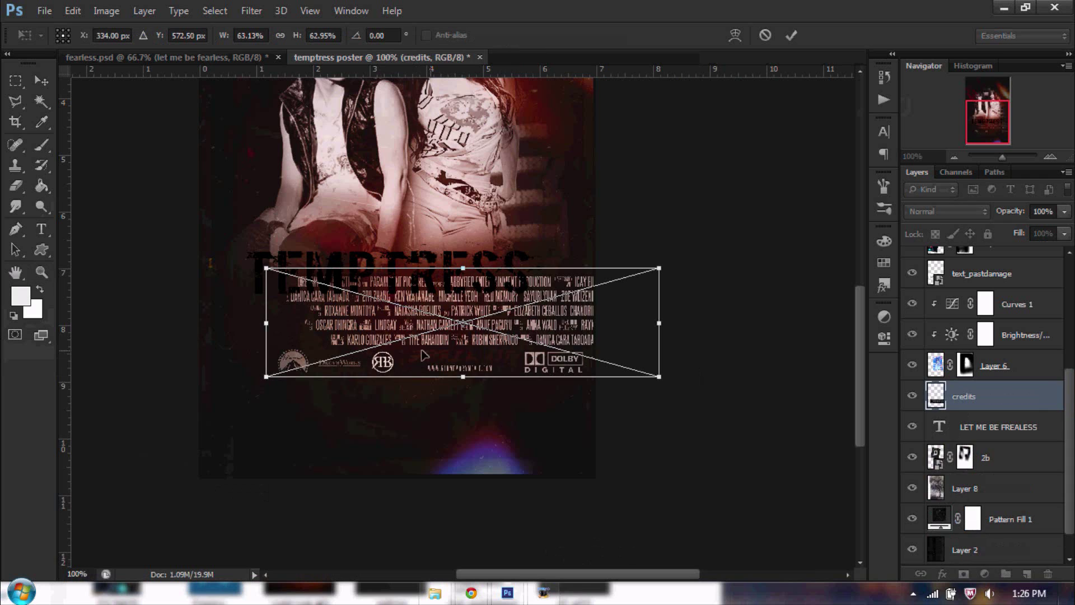
{"action": "left_click_drag", "start_coordinate": [468, 352], "coordinate": [414, 413]}
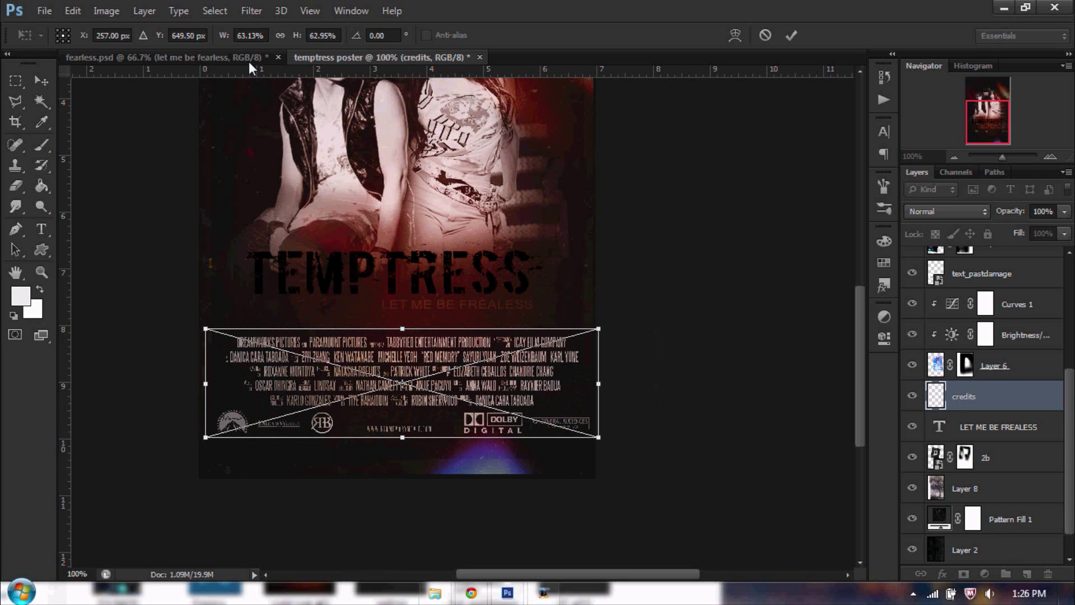
Step: Scale the placed credits block proportionally to 60% and commit the placement
{"action": "left_click", "coordinate": [281, 35]}
{"action": "left_click", "coordinate": [329, 37]}
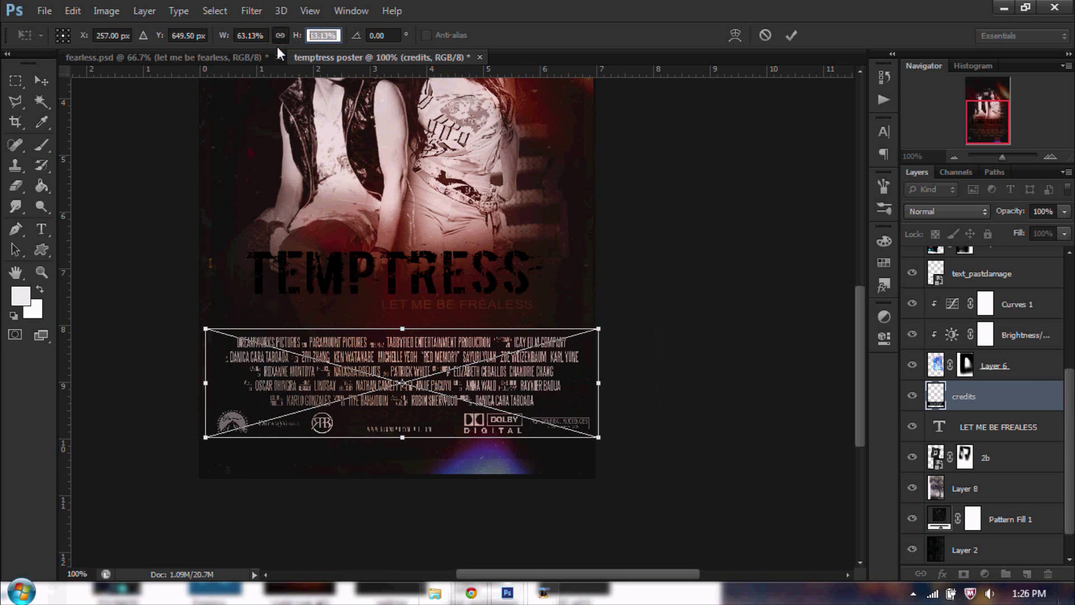
{"action": "type", "text": "60"}
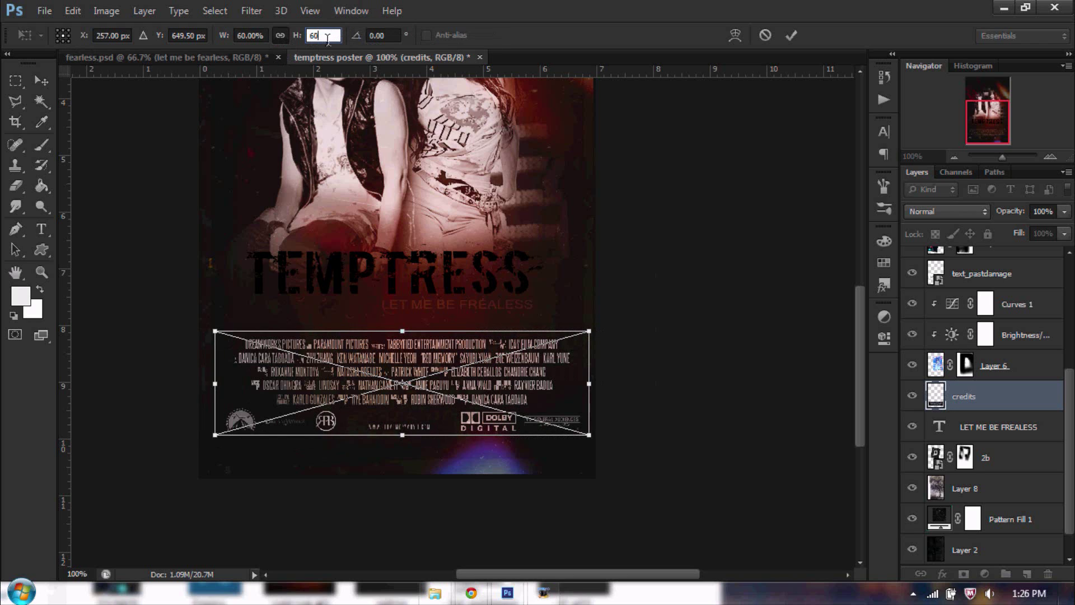
{"action": "left_click", "coordinate": [793, 34]}
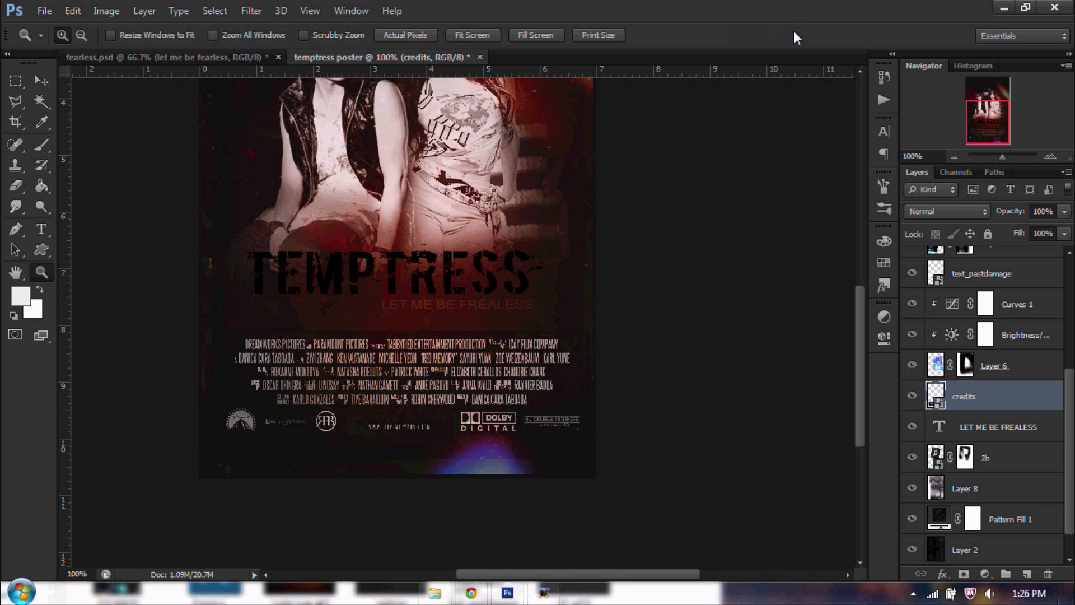
Step: Move the credits layer directly below the 2b layer and set its blend mode to Screen
{"action": "left_click", "coordinate": [993, 398]}
{"action": "left_click_drag", "start_coordinate": [993, 398], "coordinate": [969, 442]}
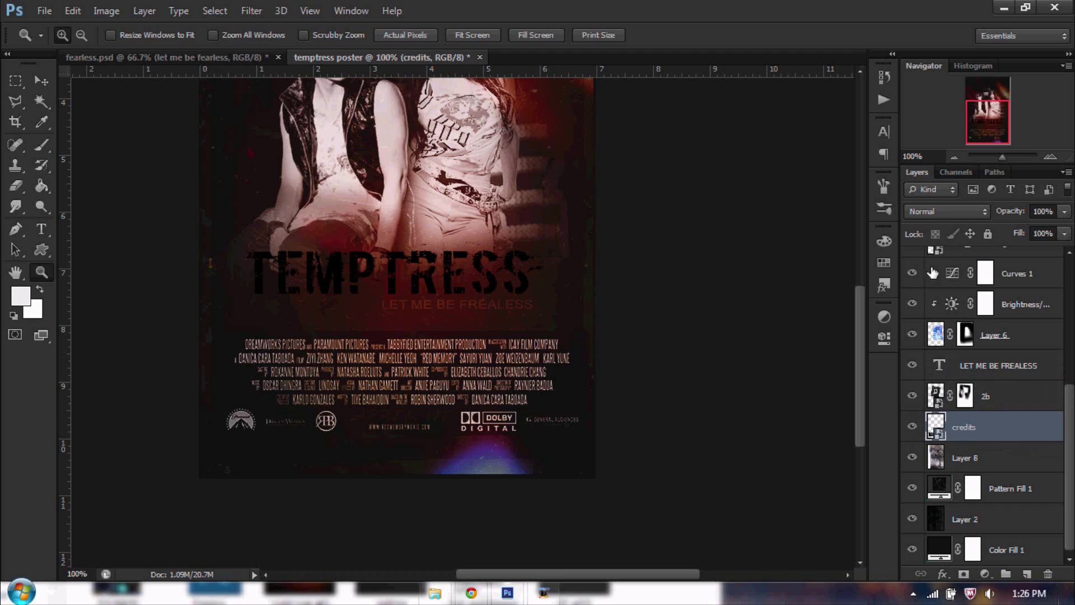
{"action": "left_click", "coordinate": [933, 212]}
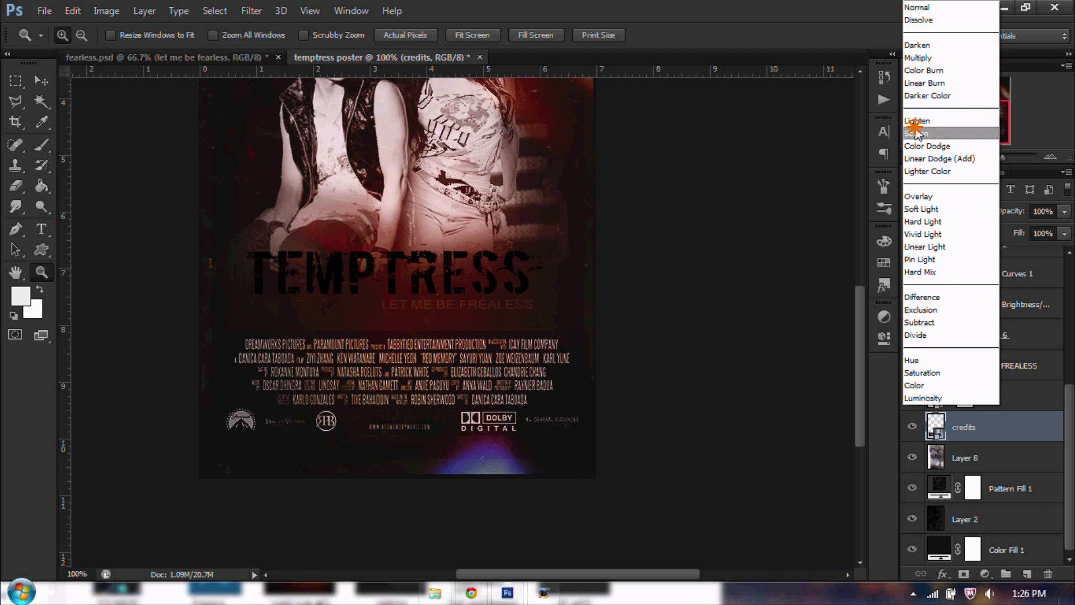
{"action": "left_click", "coordinate": [915, 133]}
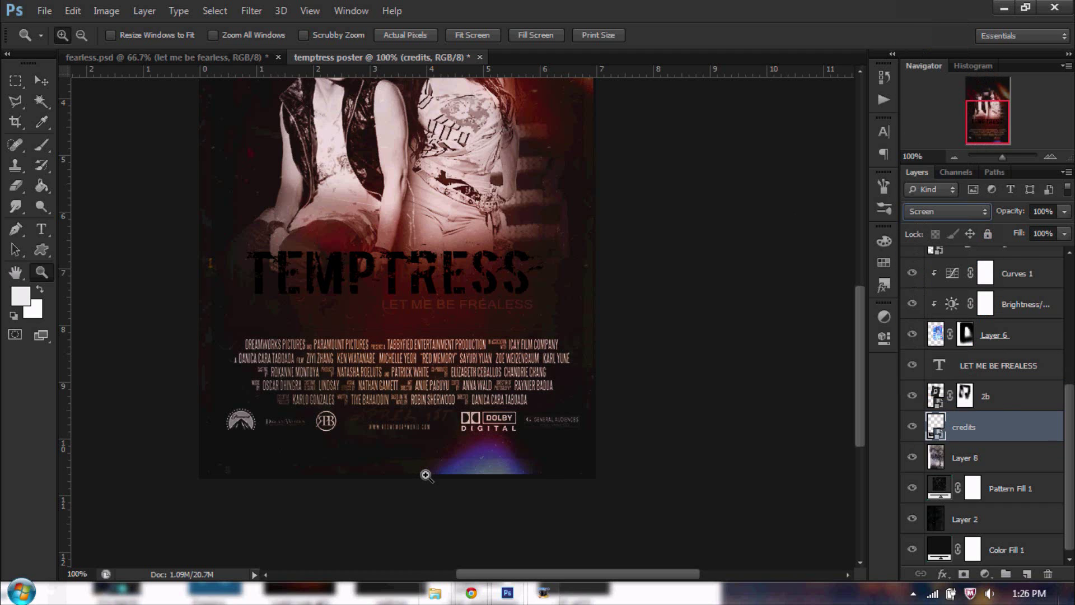
Step: Scale the credits block proportionally to 50% and commit the transformation
{"action": "key", "text": "ctrl+t"}
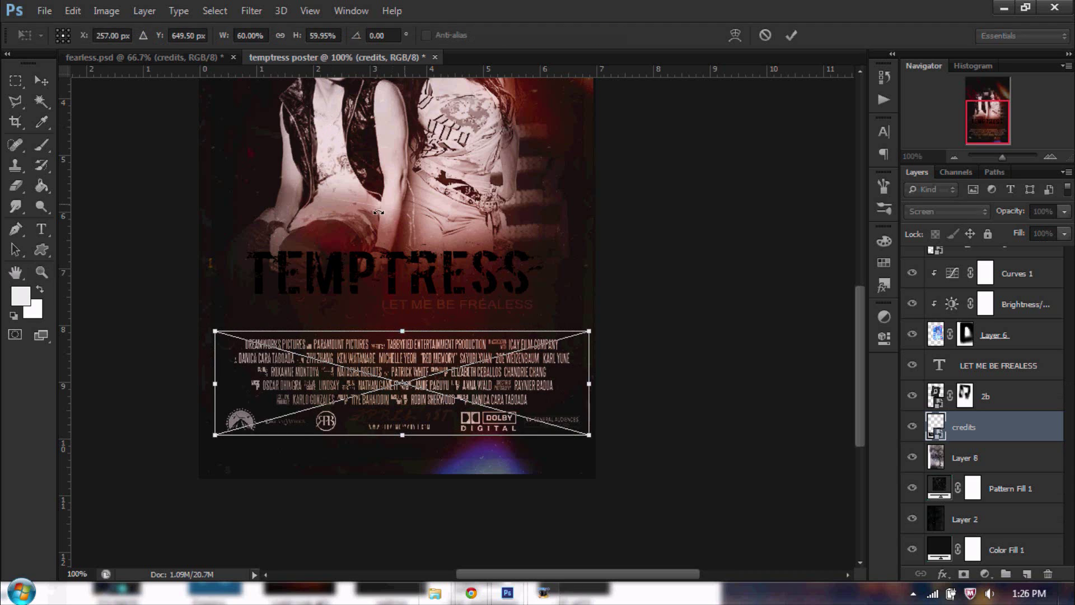
{"action": "left_click", "coordinate": [280, 36]}
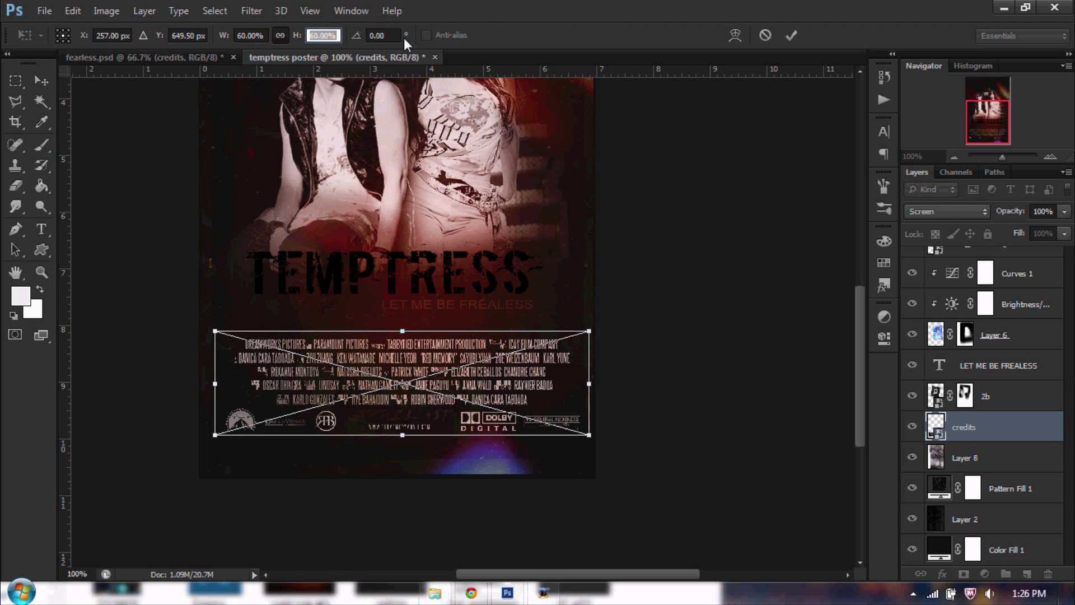
{"action": "type", "text": "50"}
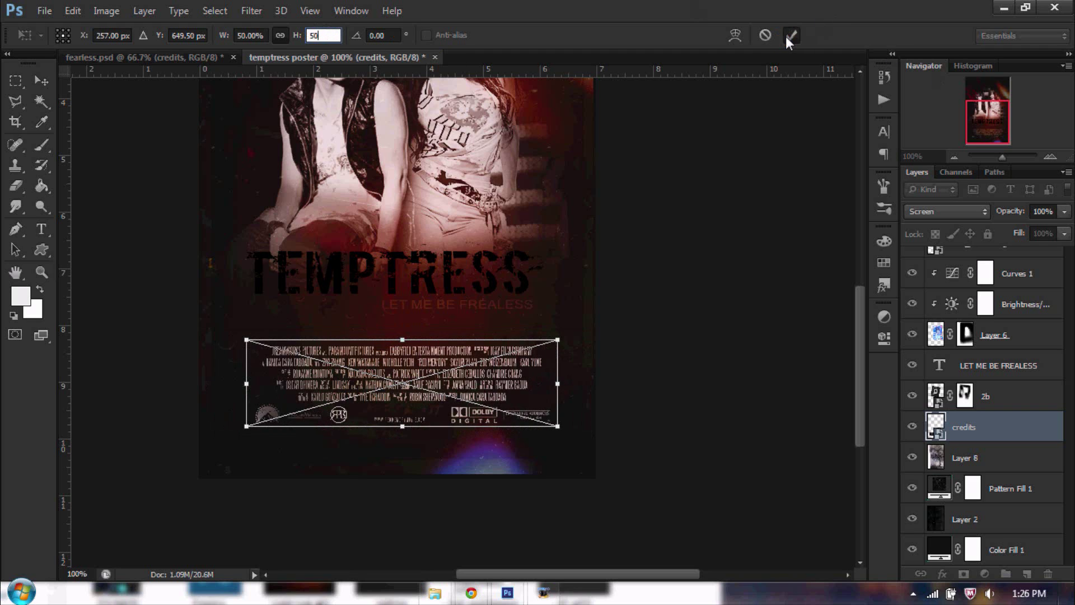
{"action": "left_click", "coordinate": [788, 37]}
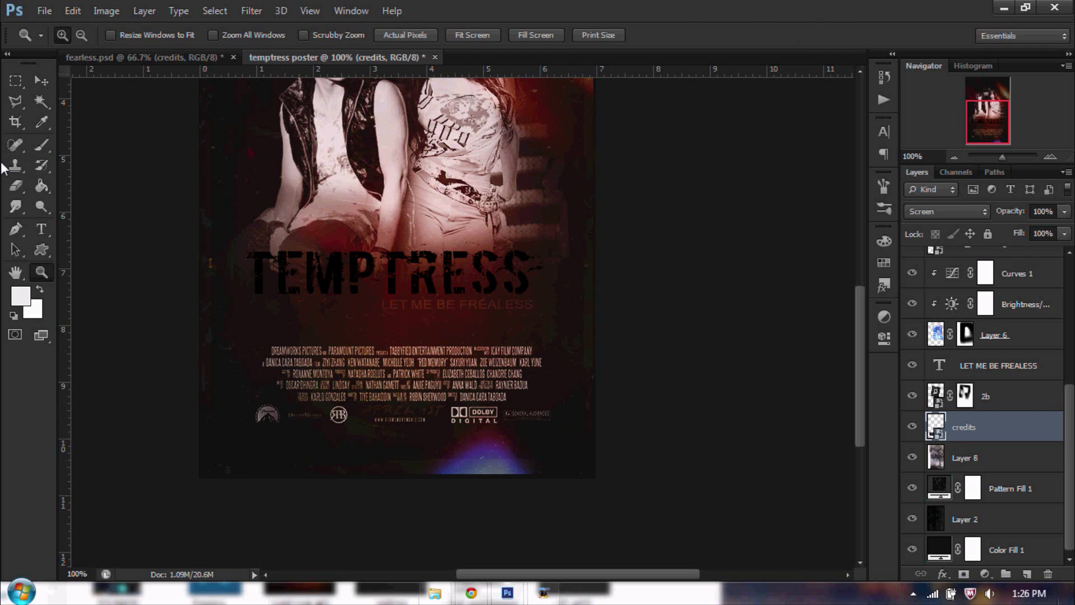
Step: Move the credits block down until its logo row sits just above the poster's lower edge
{"action": "left_click", "coordinate": [40, 81]}
{"action": "left_click_drag", "start_coordinate": [460, 388], "coordinate": [460, 418]}
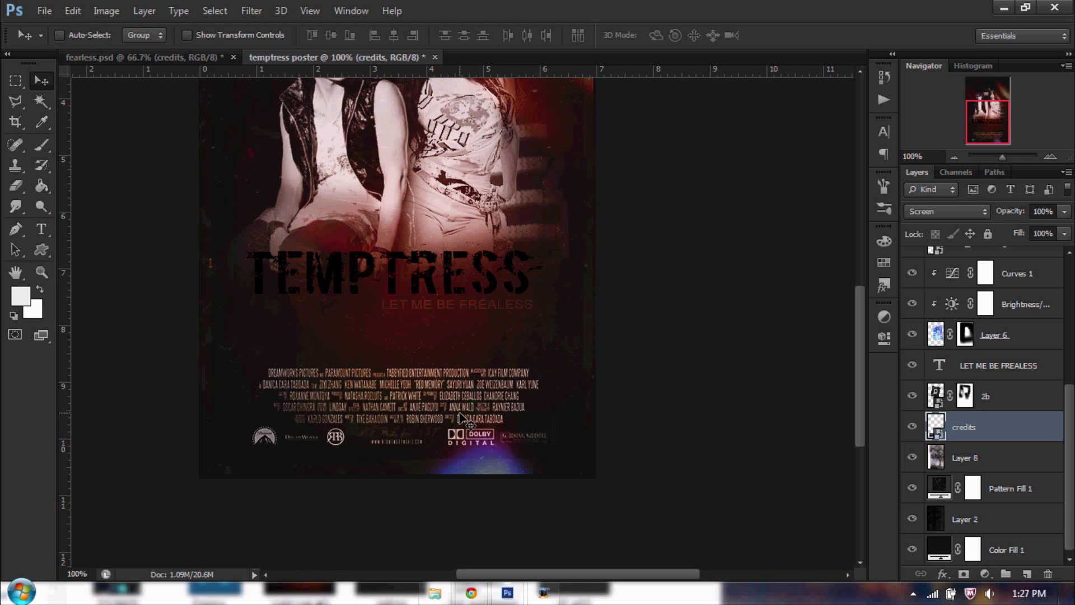
{"action": "key", "text": "Down"}
{"action": "key", "text": "Down"}
{"action": "key", "text": "Down"}
{"action": "key", "text": "Down"}
{"action": "key", "text": "Down"}
{"action": "key", "text": "Down"}
{"action": "key", "text": "Down"}
{"action": "key", "text": "Down"}
{"action": "key", "text": "Down"}
{"action": "key", "text": "Down"}
{"action": "key", "text": "Down"}
{"action": "key", "text": "Down"}
{"action": "key", "text": "Down"}
{"action": "key", "text": "Down"}
{"action": "key", "text": "Down"}
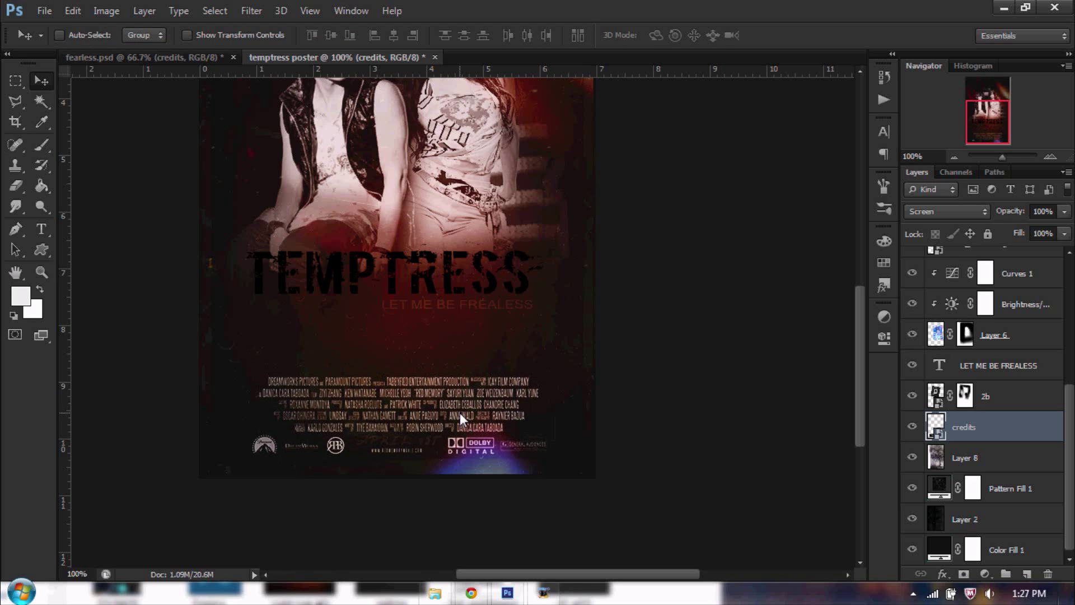
Step: Centre the credits block horizontally on the whole canvas and clear the selection
{"action": "key", "text": "ctrl+a"}
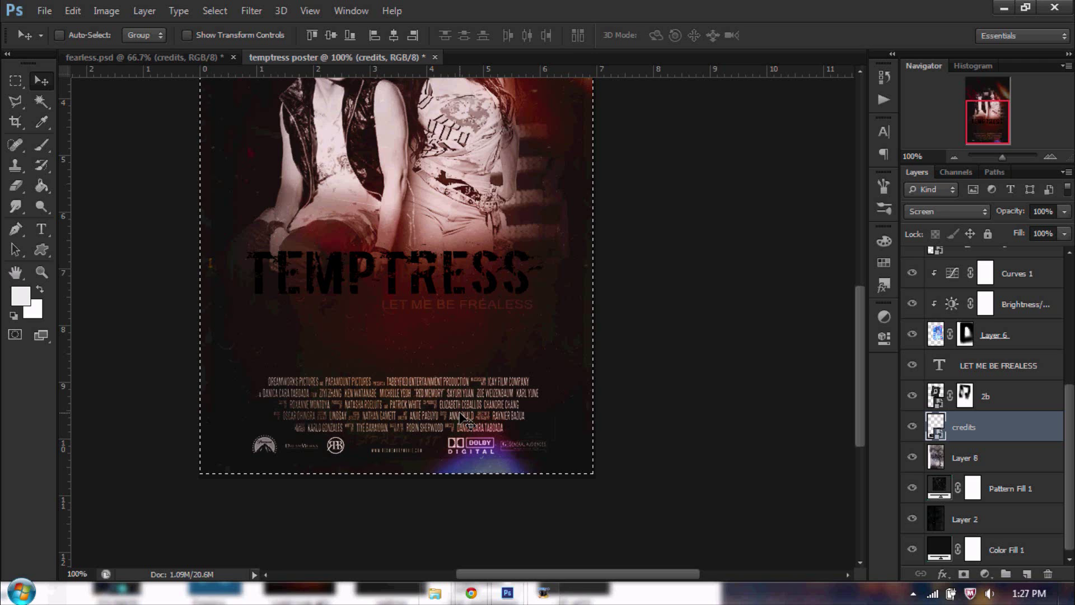
{"action": "left_click", "coordinate": [395, 35]}
{"action": "key", "text": "ctrl+d"}
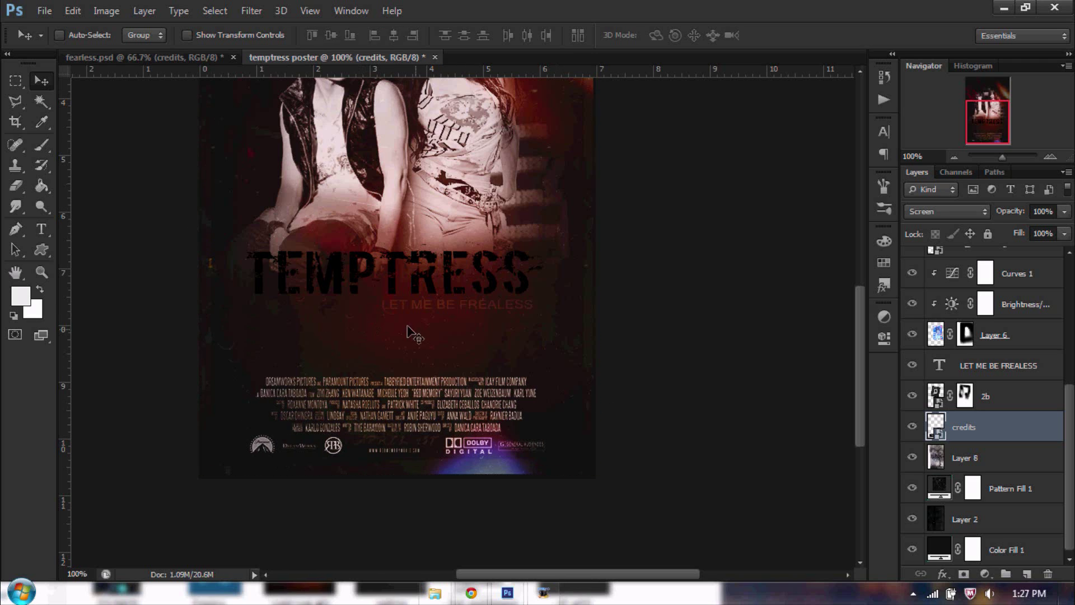
Step: Stamp all visible layers into a new merged layer above the TEMPTRESS text layer
{"action": "scroll", "coordinate": [828, 386], "scroll_direction": "up", "scroll_amount": 3}
{"action": "scroll", "coordinate": [832, 387], "scroll_direction": "up", "scroll_amount": 3}
{"action": "scroll", "coordinate": [975, 278], "scroll_direction": "up", "scroll_amount": 5}
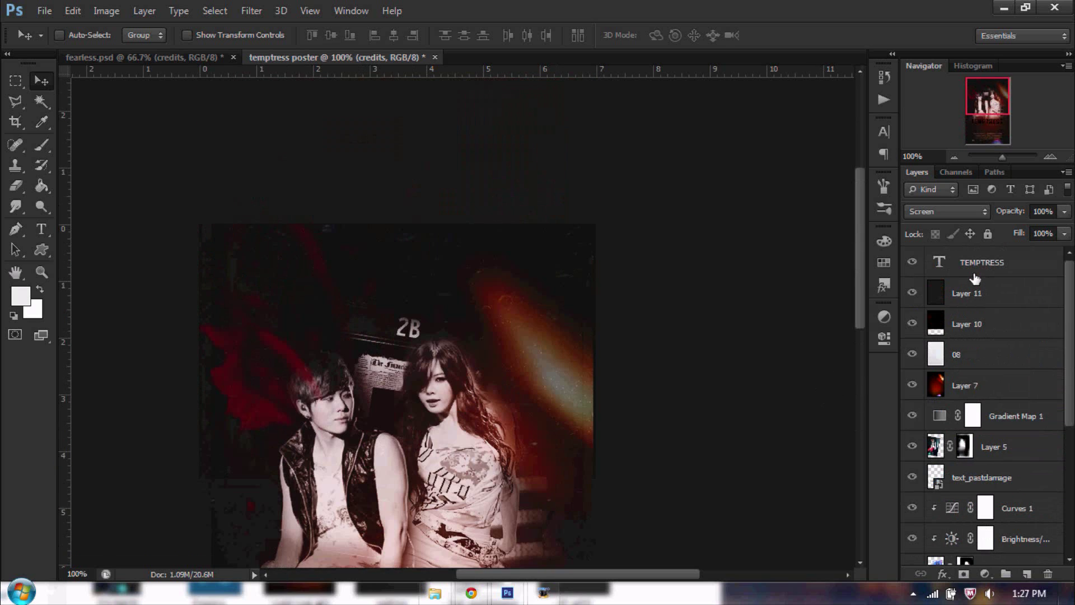
{"action": "left_click", "coordinate": [1040, 262]}
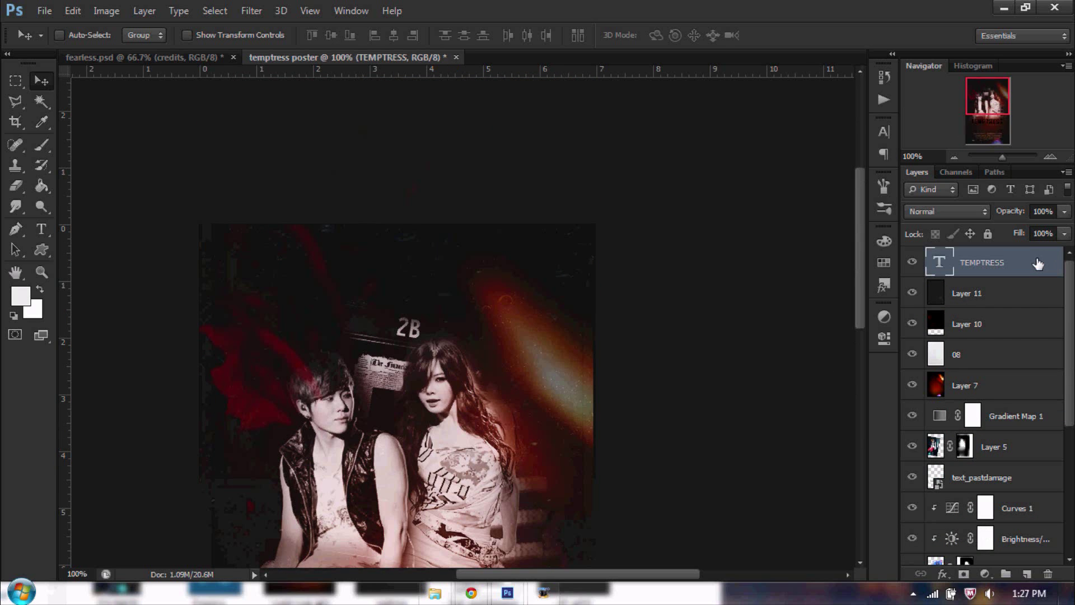
{"action": "scroll", "coordinate": [1020, 274], "scroll_direction": "down", "scroll_amount": 4}
{"action": "scroll", "coordinate": [772, 347], "scroll_direction": "down", "scroll_amount": 3}
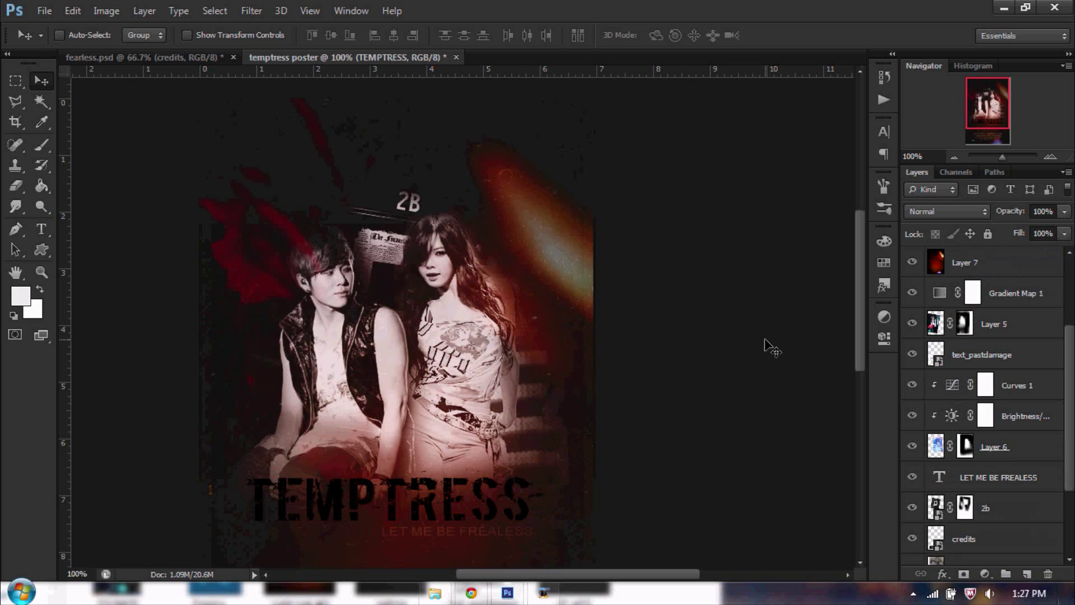
{"action": "scroll", "coordinate": [770, 347], "scroll_direction": "down", "scroll_amount": 3}
{"action": "scroll", "coordinate": [751, 353], "scroll_direction": "up", "scroll_amount": 1}
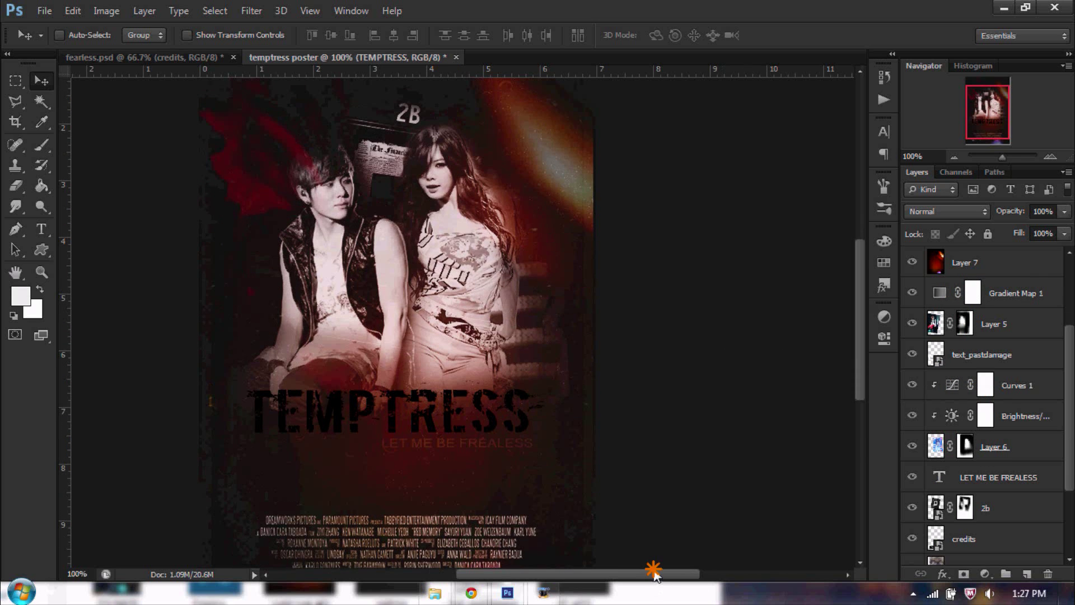
{"action": "left_click_drag", "start_coordinate": [654, 571], "coordinate": [622, 572]}
{"action": "scroll", "coordinate": [832, 325], "scroll_direction": "up", "scroll_amount": 3}
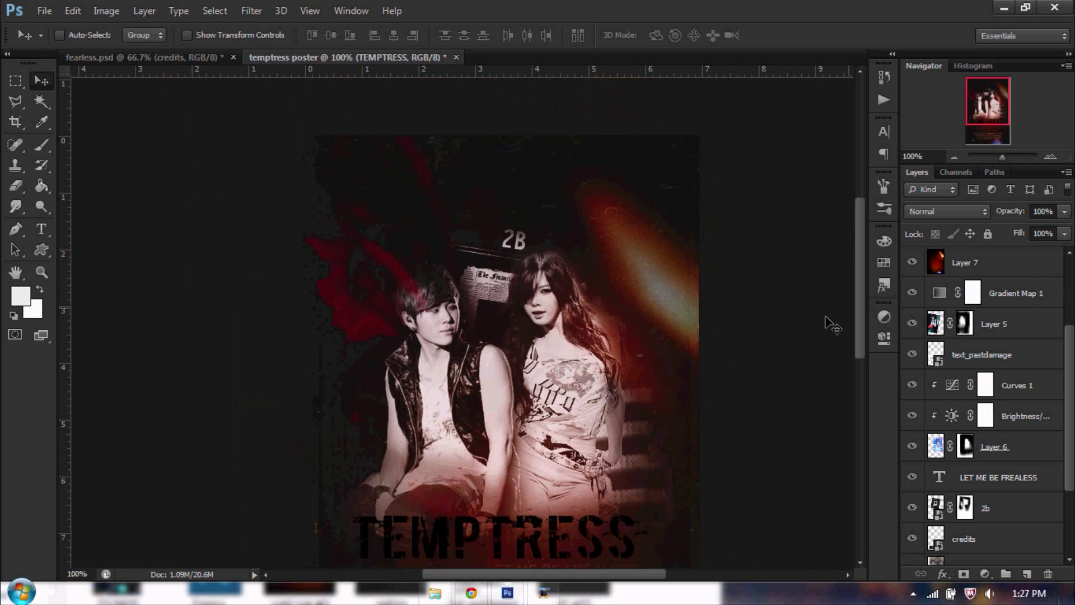
{"action": "scroll", "coordinate": [997, 263], "scroll_direction": "up", "scroll_amount": 4}
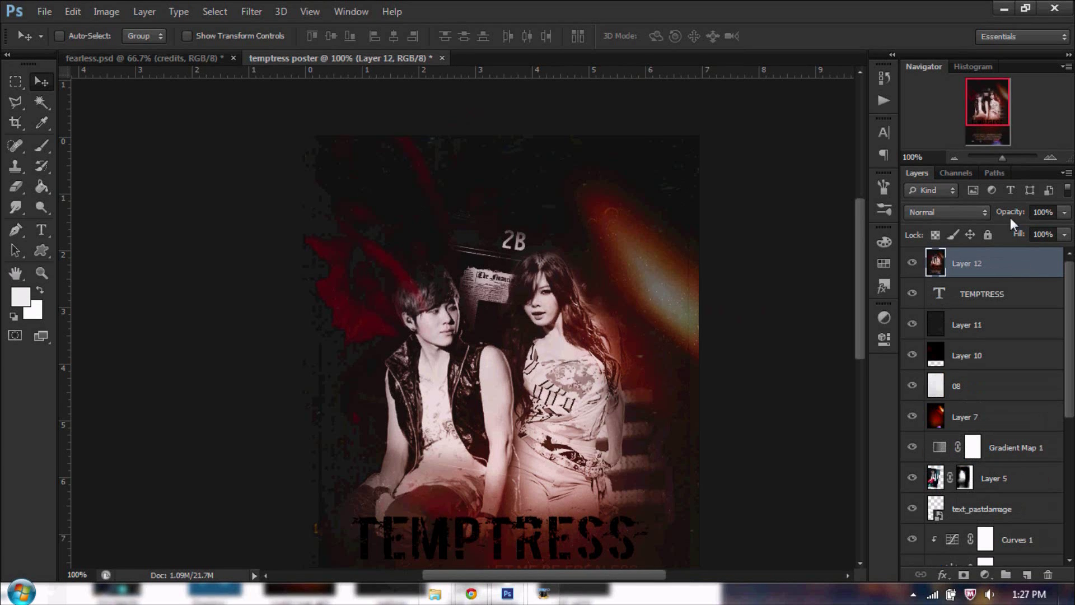
Step: Apply a Surface Blur to the merged top layer with a radius of 2 pixels and a threshold of 5 levels
{"action": "left_click", "coordinate": [248, 13]}
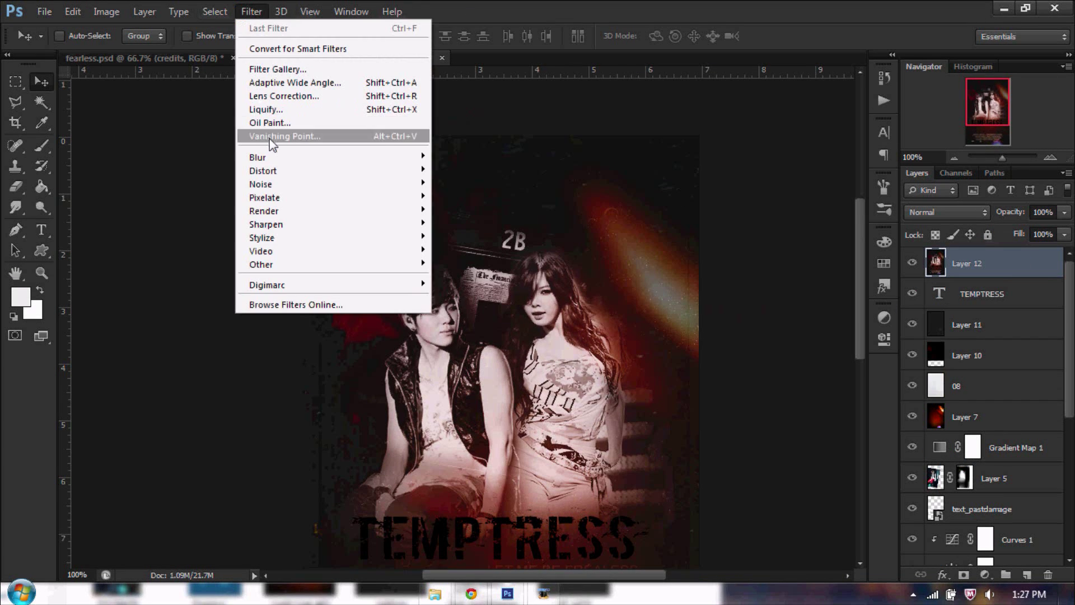
{"action": "mouse_move", "coordinate": [263, 157]}
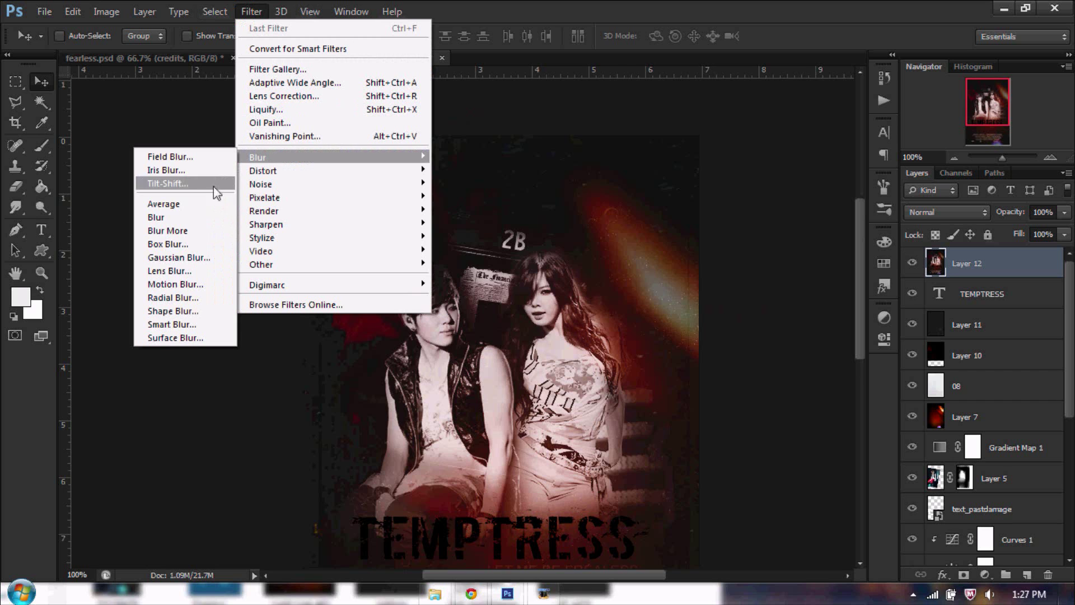
{"action": "left_click", "coordinate": [199, 338]}
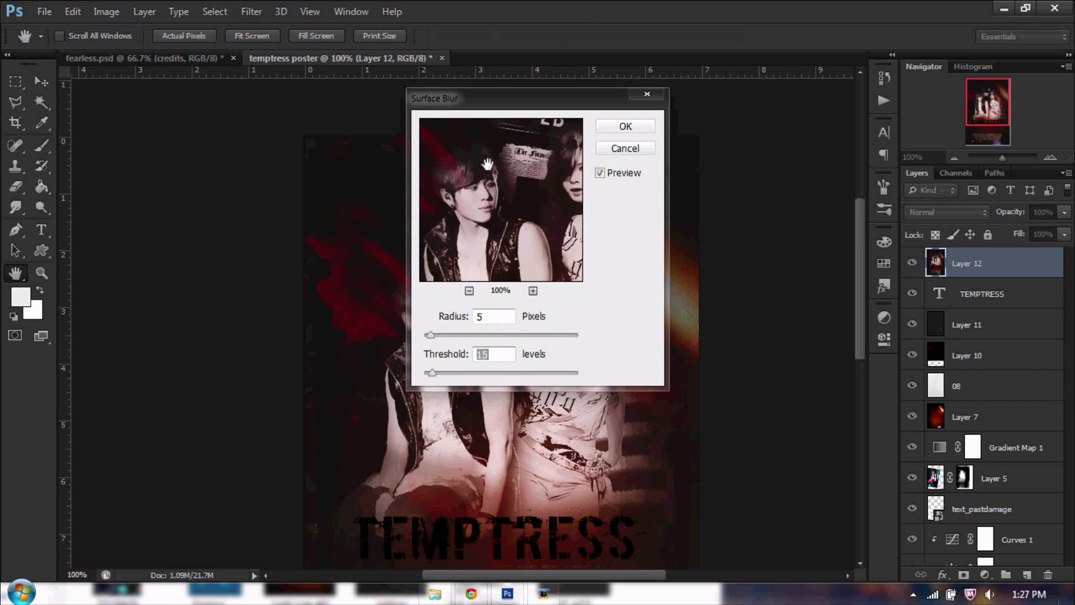
{"action": "left_click_drag", "start_coordinate": [497, 109], "coordinate": [778, 103]}
{"action": "double_click", "coordinate": [775, 311]}
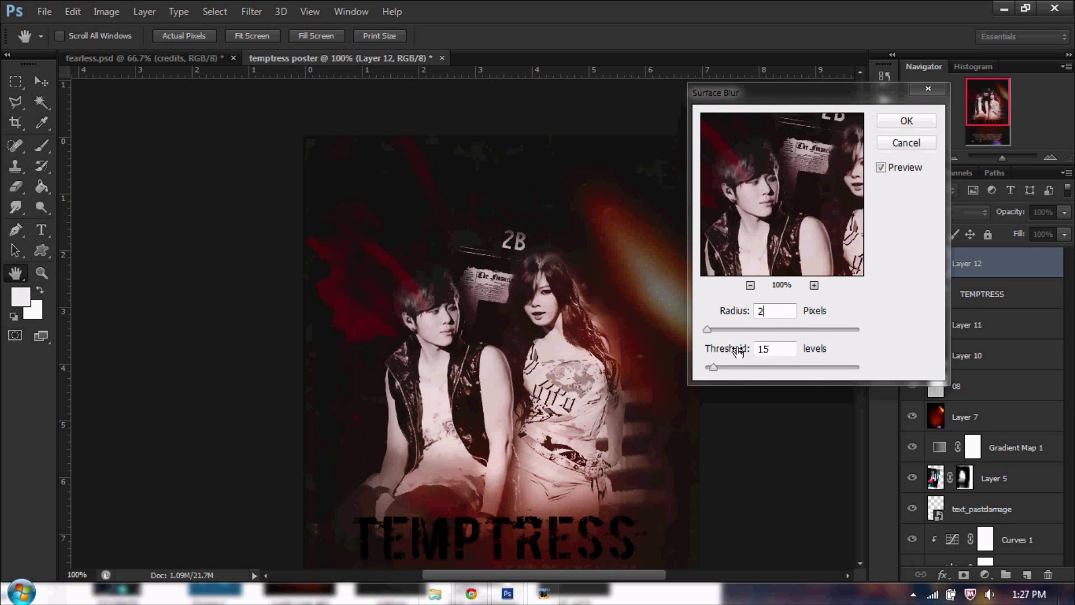
{"action": "double_click", "coordinate": [782, 344]}
{"action": "type", "text": "5"}
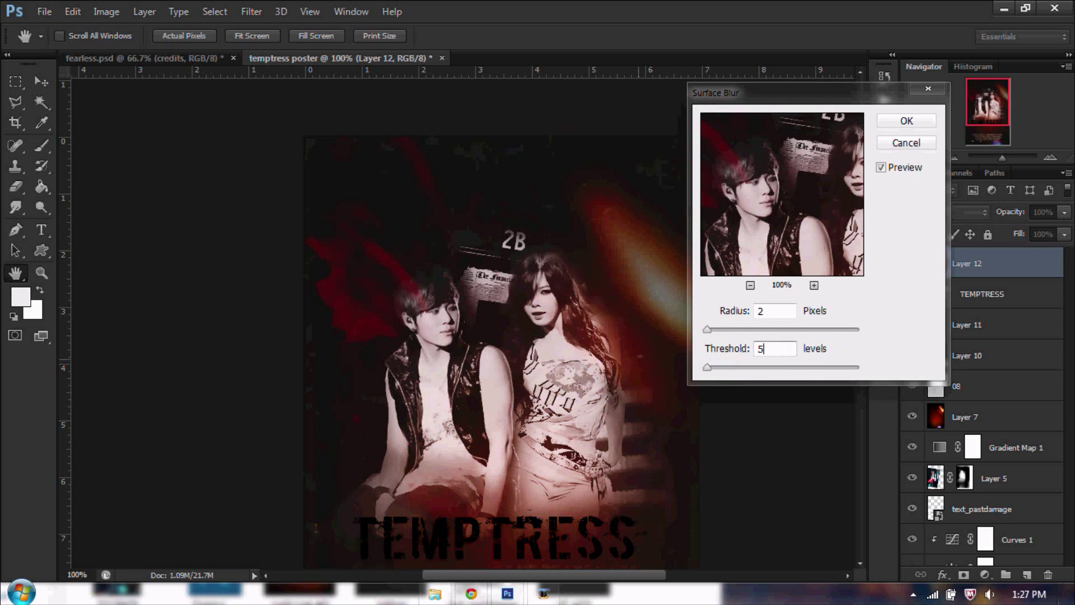
{"action": "left_click", "coordinate": [919, 122]}
Step: Apply Smart Sharpen to the merged top layer with amount 500%, radius 0.2 px and Gaussian Blur removal
{"action": "key", "text": "v"}
{"action": "left_click_drag", "start_coordinate": [665, 500], "coordinate": [664, 462]}
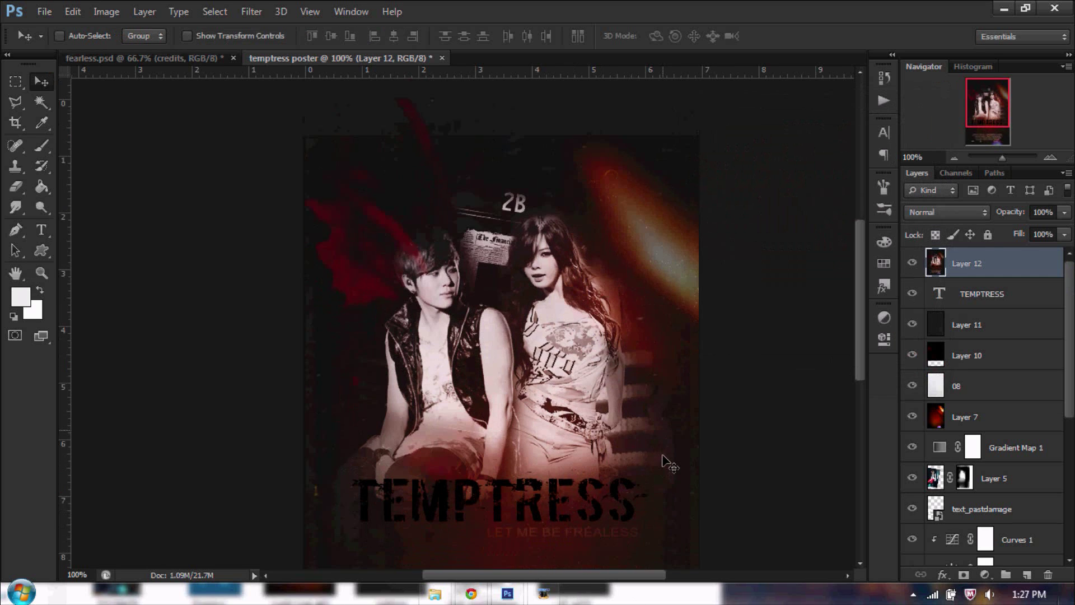
{"action": "scroll", "coordinate": [663, 462], "scroll_direction": "down", "scroll_amount": 4}
{"action": "left_click", "coordinate": [252, 12]}
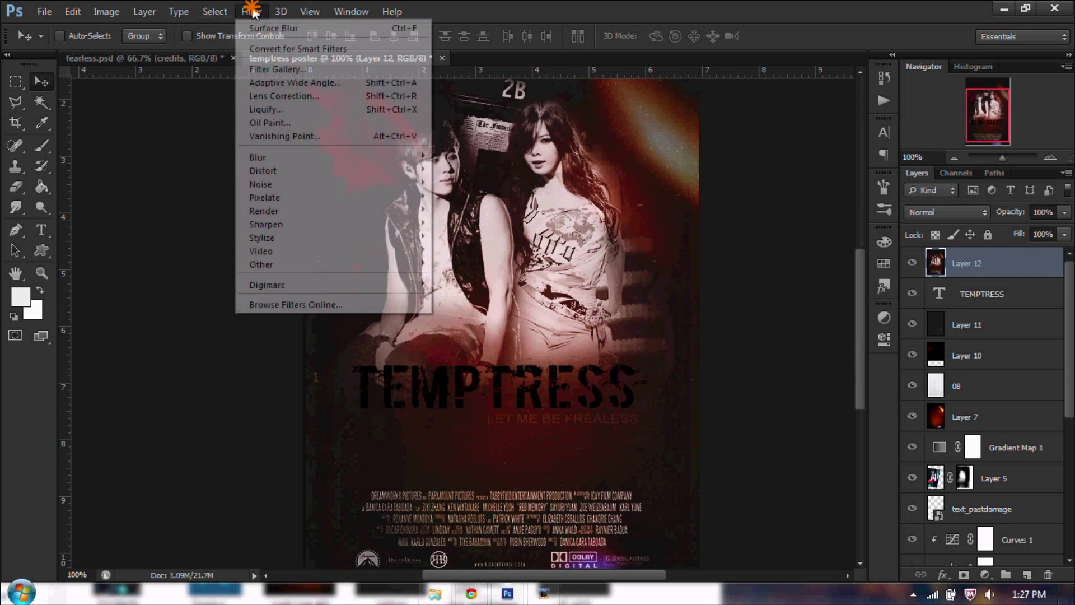
{"action": "mouse_move", "coordinate": [274, 224]}
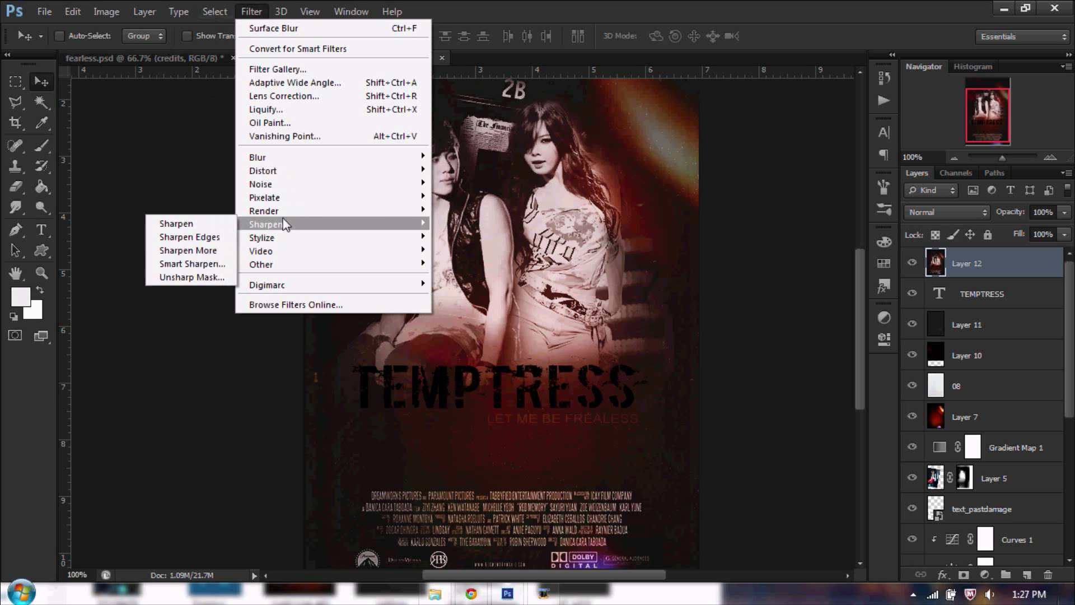
{"action": "left_click", "coordinate": [193, 264]}
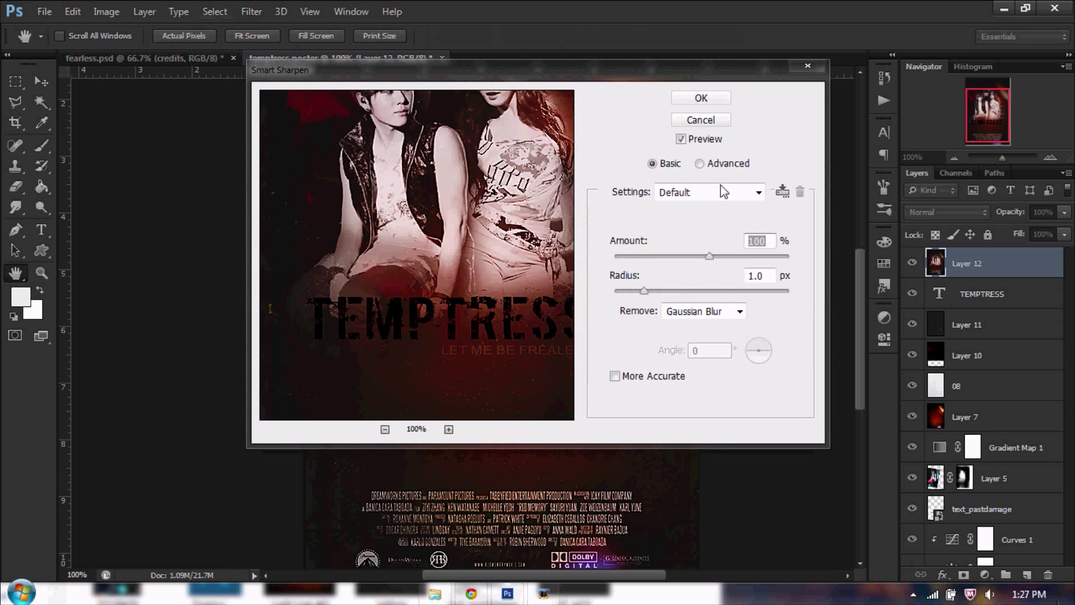
{"action": "left_click_drag", "start_coordinate": [709, 256], "coordinate": [852, 250]}
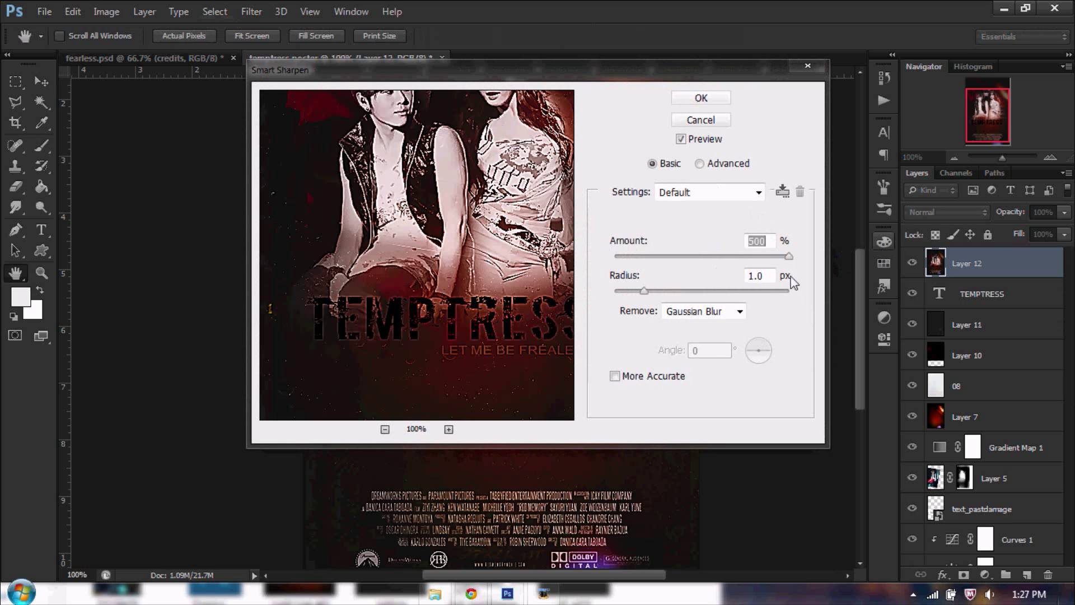
{"action": "left_click", "coordinate": [643, 290]}
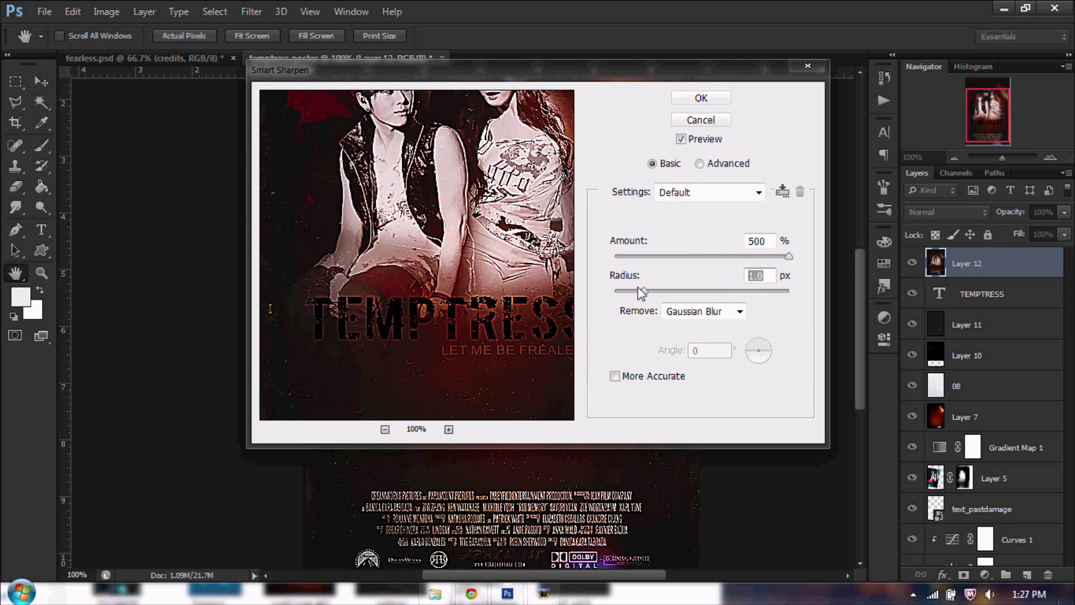
{"action": "type", "text": "0.2"}
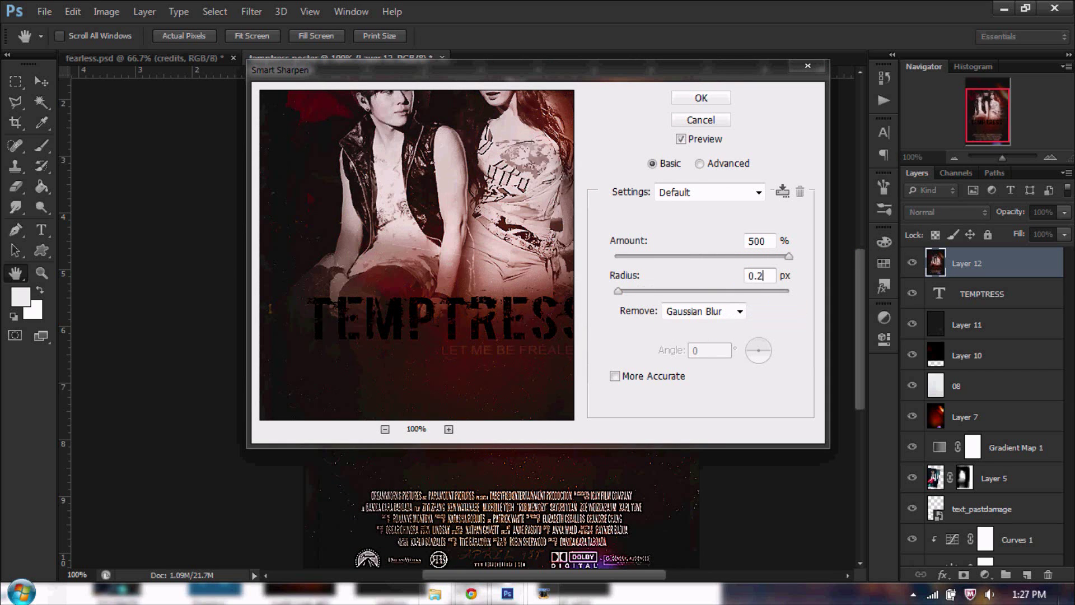
{"action": "left_click_drag", "start_coordinate": [477, 144], "coordinate": [458, 272]}
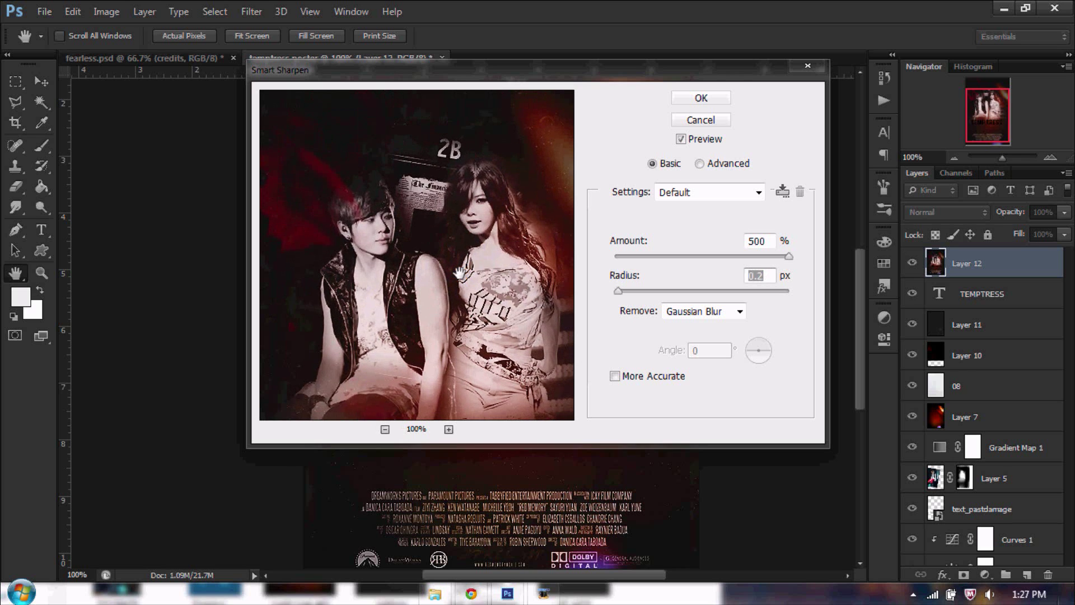
{"action": "left_click", "coordinate": [700, 98]}
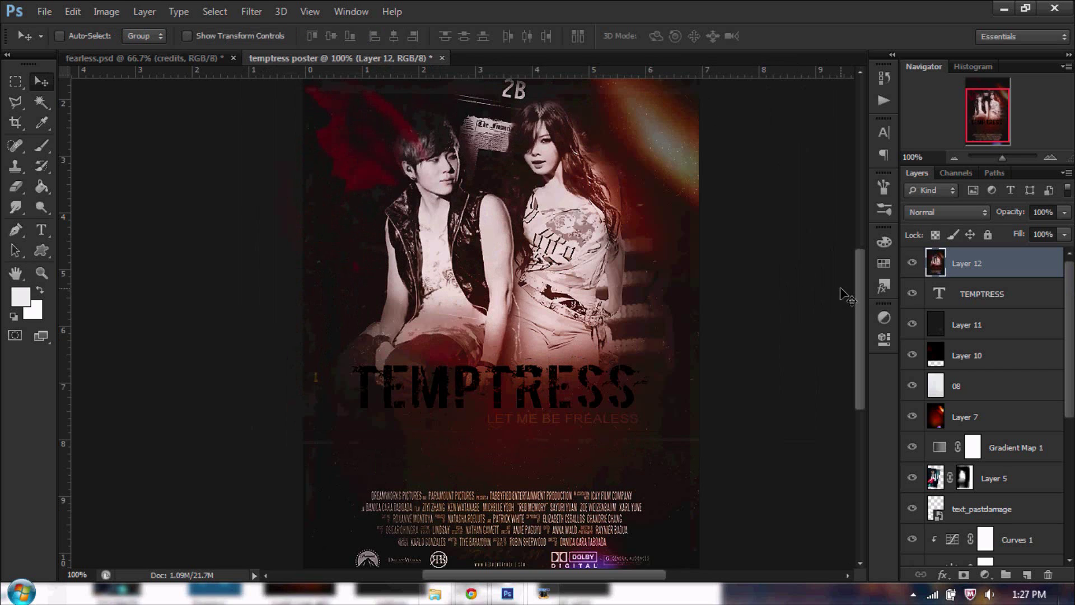
Step: Save the poster as a Photoshop file, replacing Fearless in the desktop folder "[PSOTER RESOURCE PACK] TEMPTRESS - Let Me Be Fearless"
{"action": "left_click_drag", "start_coordinate": [859, 283], "coordinate": [858, 221]}
{"action": "left_click", "coordinate": [44, 11]}
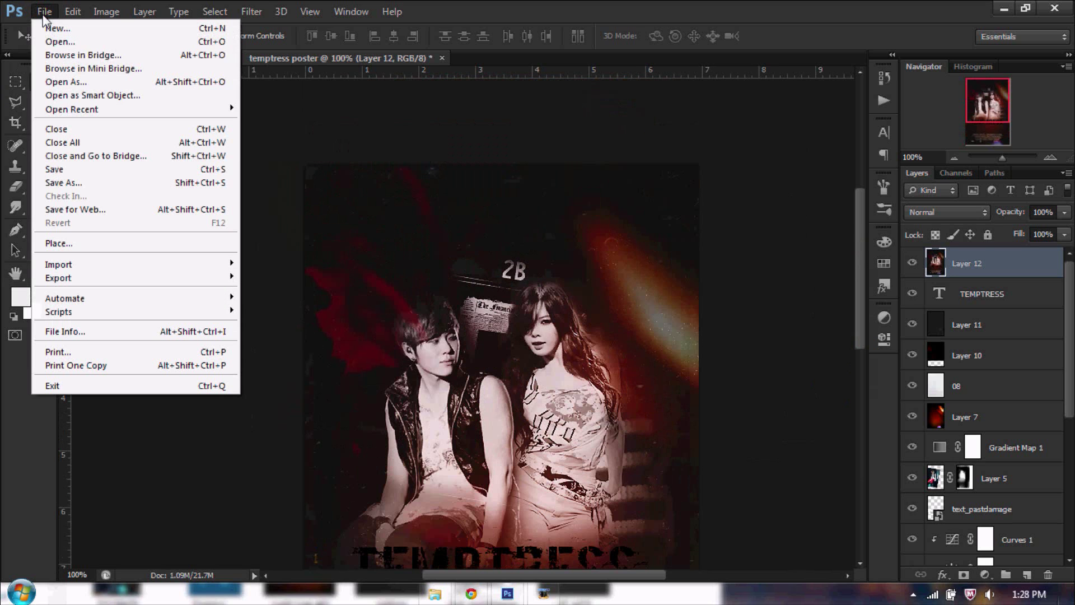
{"action": "left_click", "coordinate": [83, 189]}
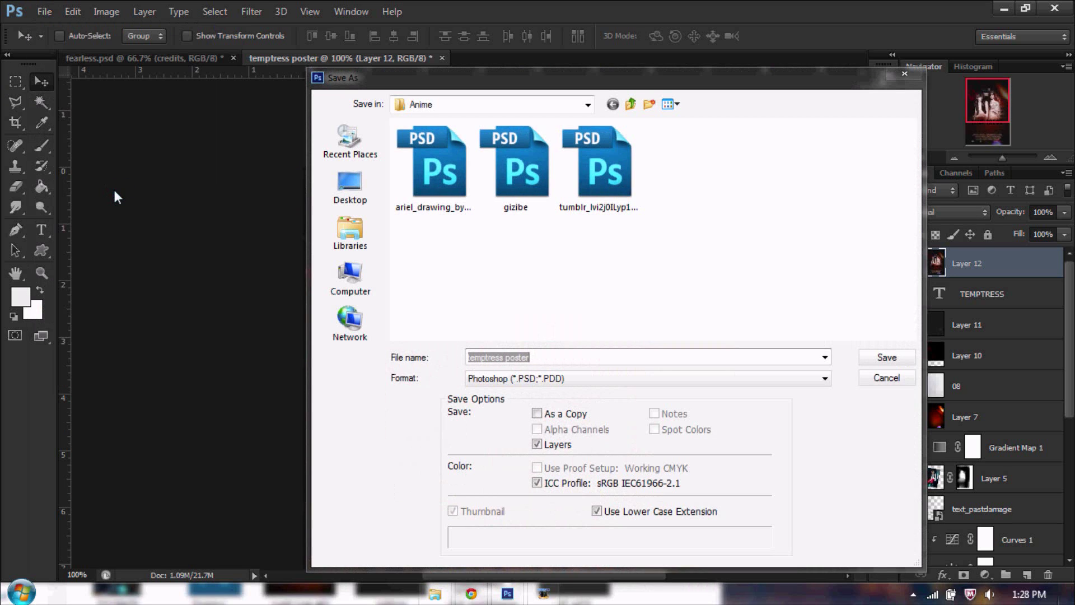
{"action": "left_click", "coordinate": [351, 246]}
{"action": "left_click", "coordinate": [350, 185]}
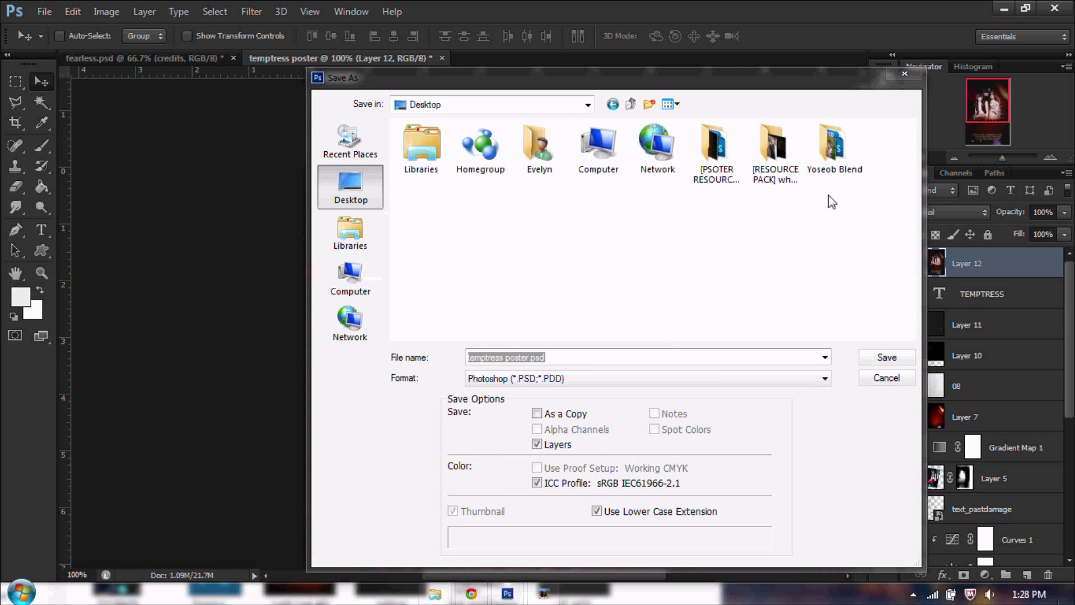
{"action": "left_click", "coordinate": [717, 162]}
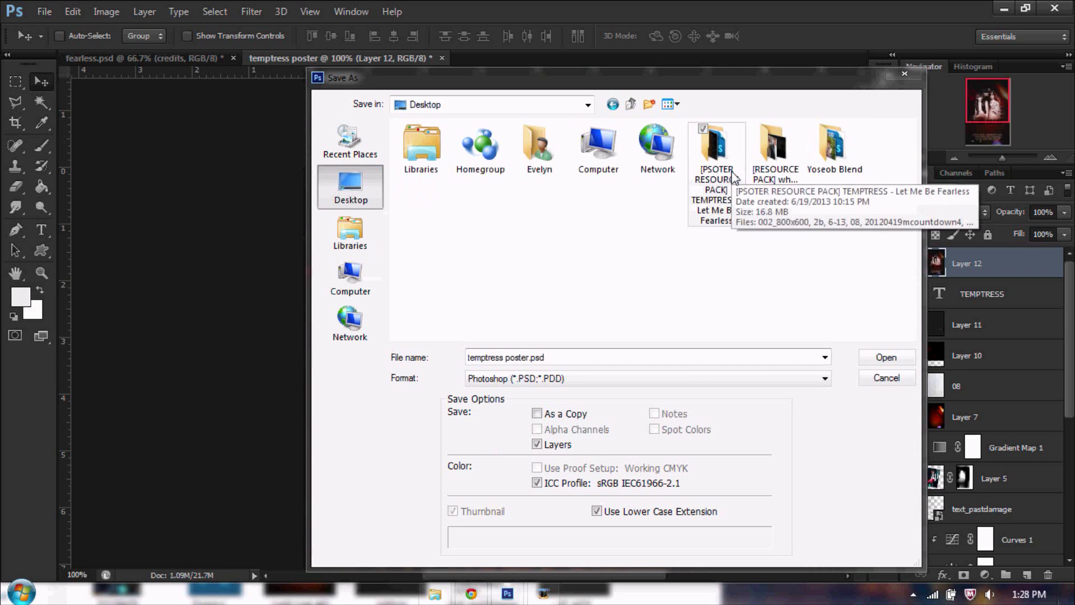
{"action": "double_click", "coordinate": [720, 176]}
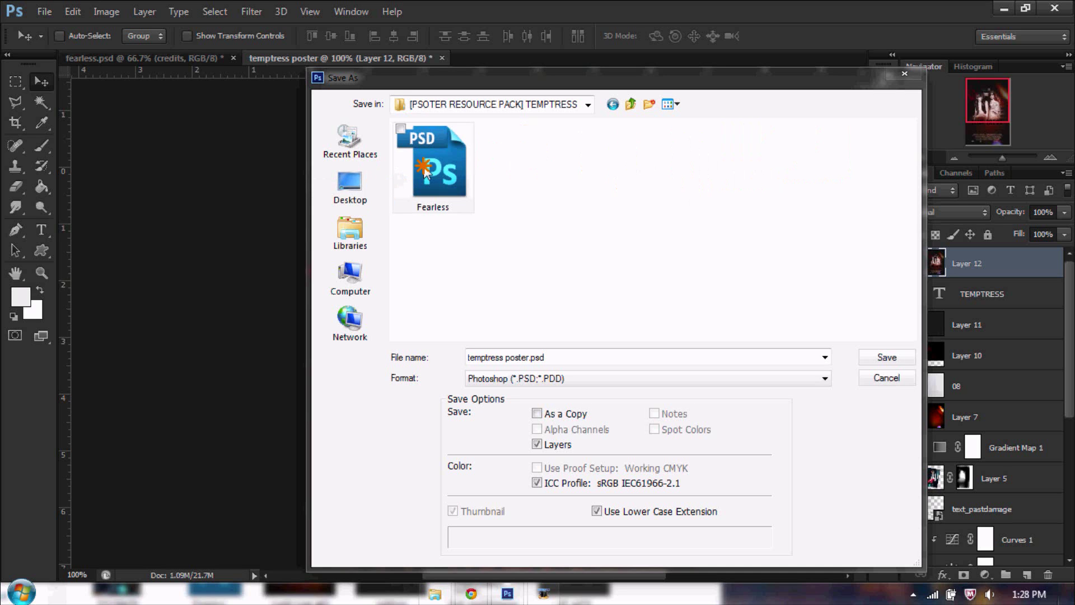
{"action": "left_click", "coordinate": [428, 168]}
{"action": "left_click", "coordinate": [884, 356]}
{"action": "left_click", "coordinate": [480, 237]}
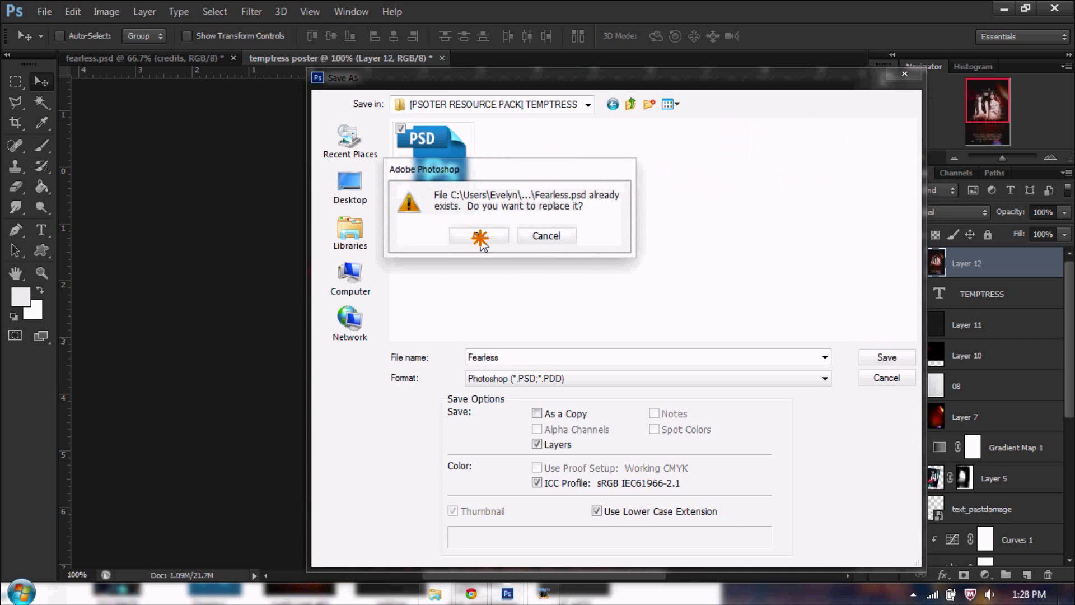
{"action": "left_click", "coordinate": [714, 176]}
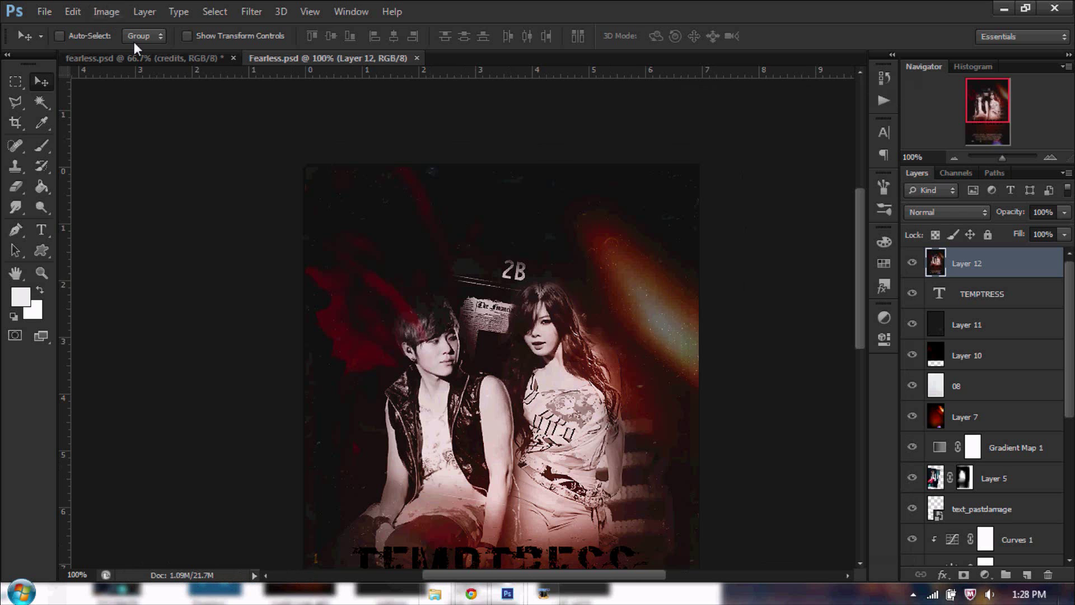
{"action": "scroll", "coordinate": [624, 316], "scroll_direction": "down", "scroll_amount": 10}
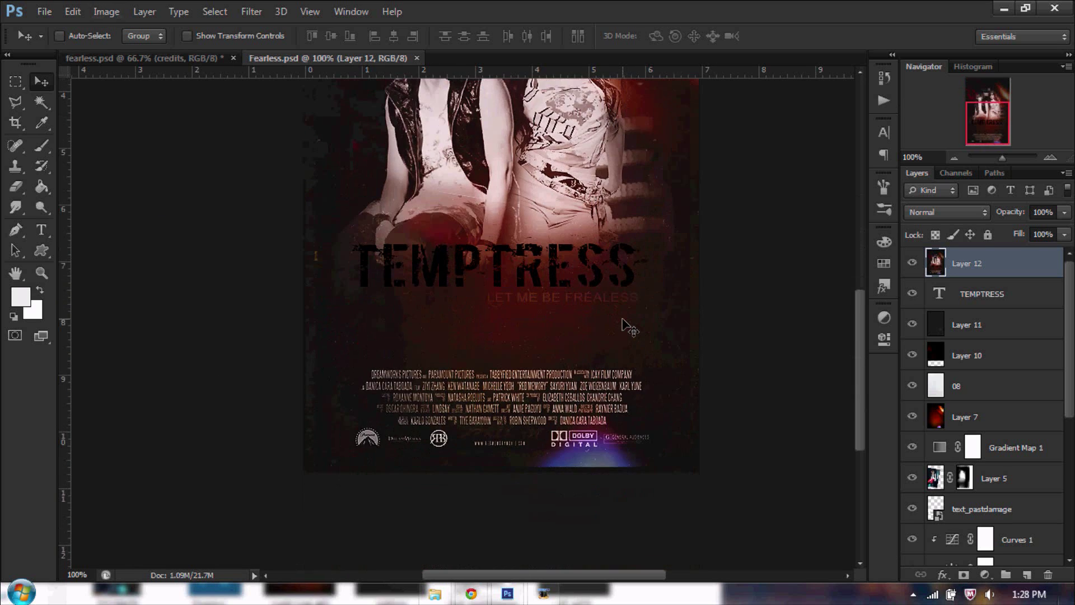
{"action": "scroll", "coordinate": [624, 328], "scroll_direction": "up", "scroll_amount": 7}
{"action": "left_click", "coordinate": [45, 11]}
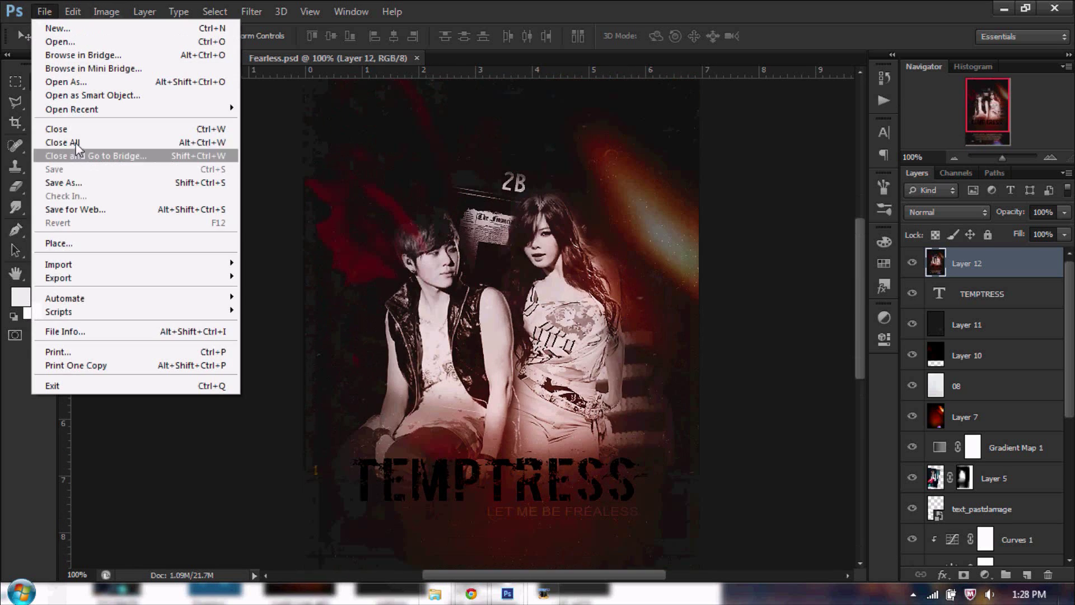
{"action": "left_click", "coordinate": [62, 182]}
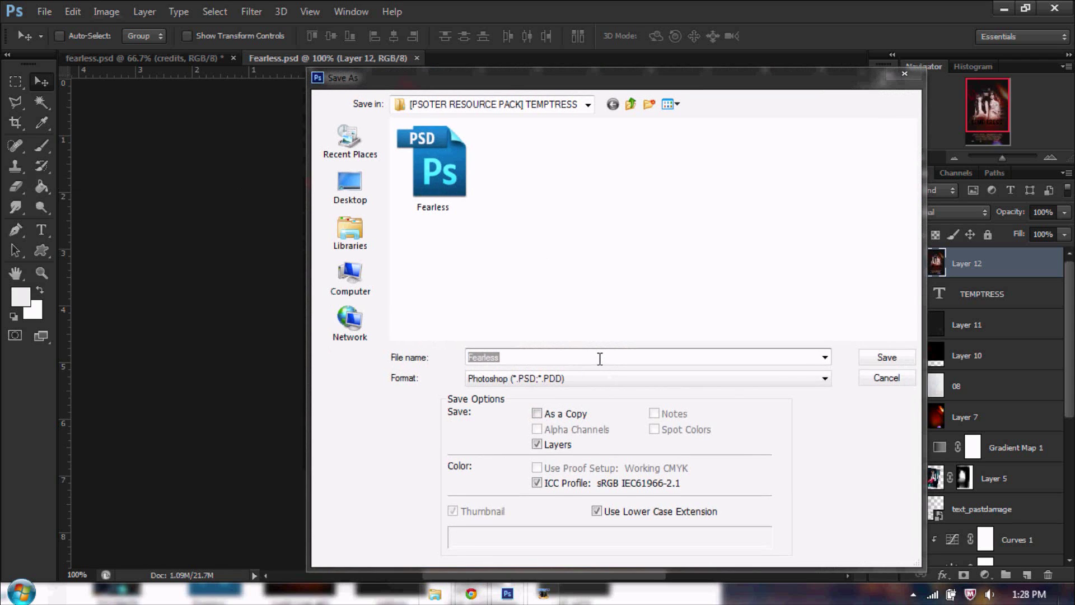
{"action": "type", "text": "fIN"}
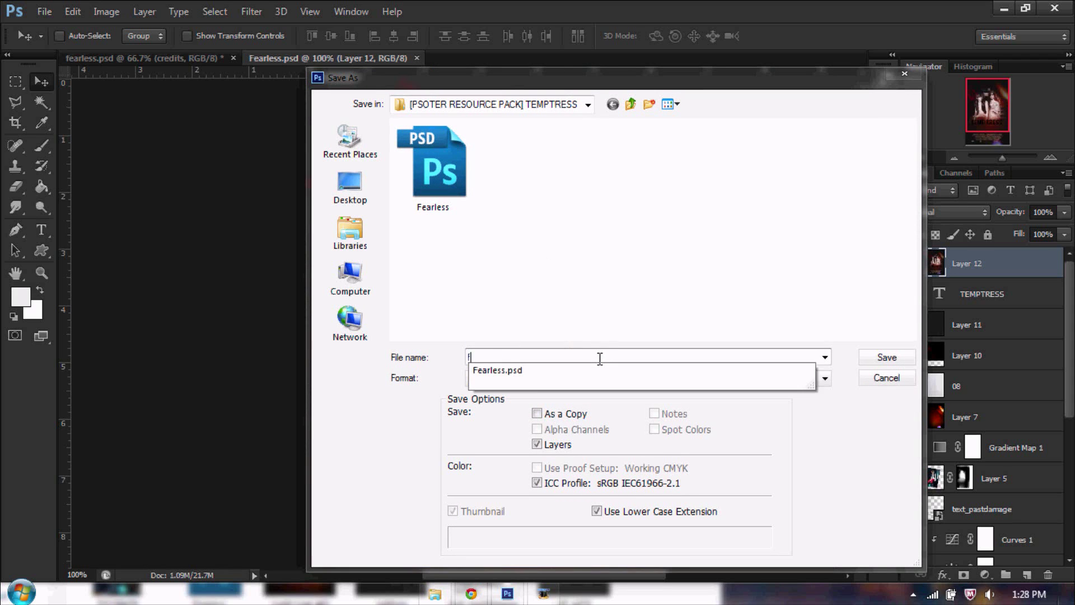
{"action": "key", "text": "BackSpace"}
{"action": "type", "text": "FINAL POSTER"}
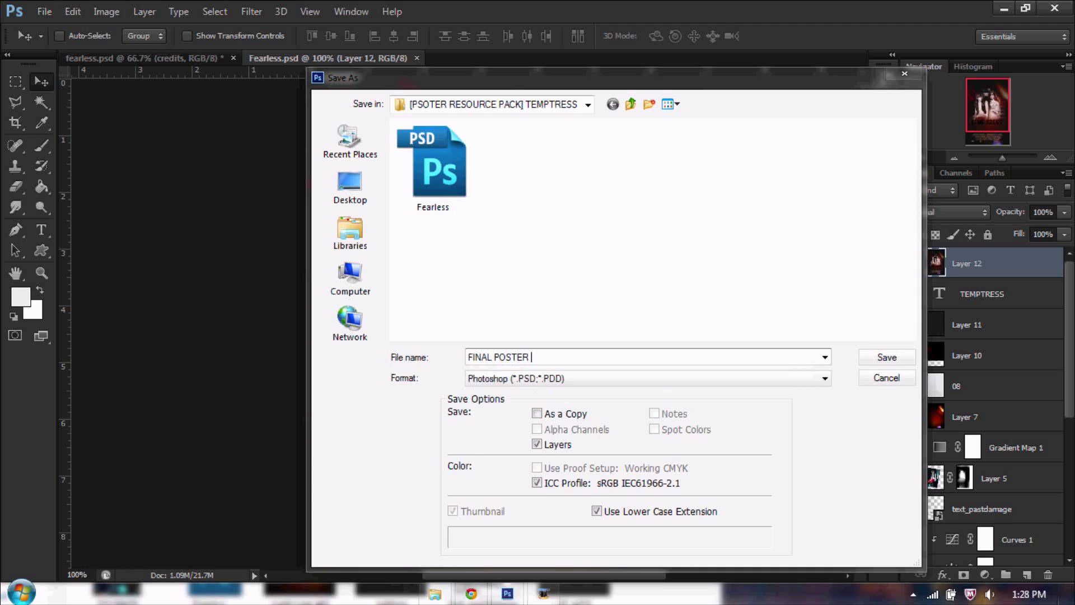
{"action": "key", "text": "Return"}
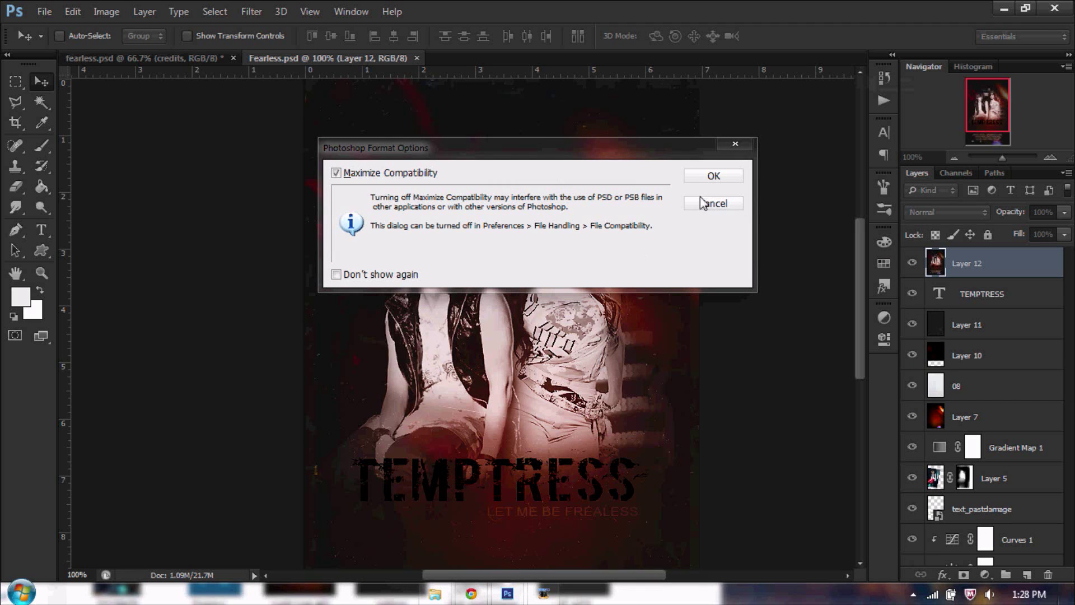
{"action": "left_click", "coordinate": [703, 203]}
Step: Save a PNG copy of the poster named FINAL POSTER in the TEMPTRESS resource pack folder
{"action": "left_click", "coordinate": [44, 11]}
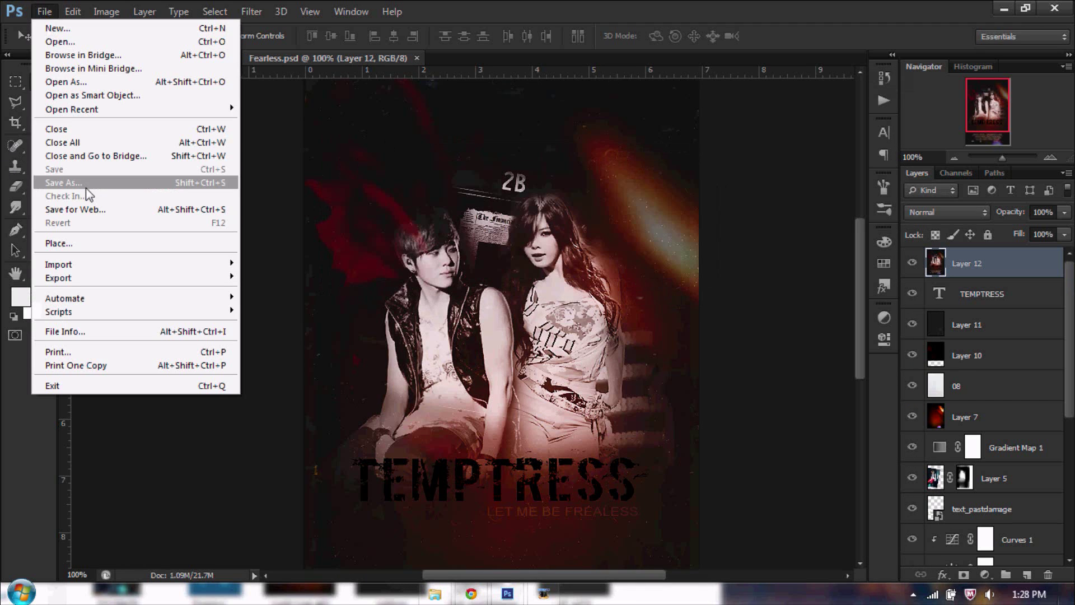
{"action": "left_click", "coordinate": [86, 185]}
{"action": "left_click", "coordinate": [618, 379]}
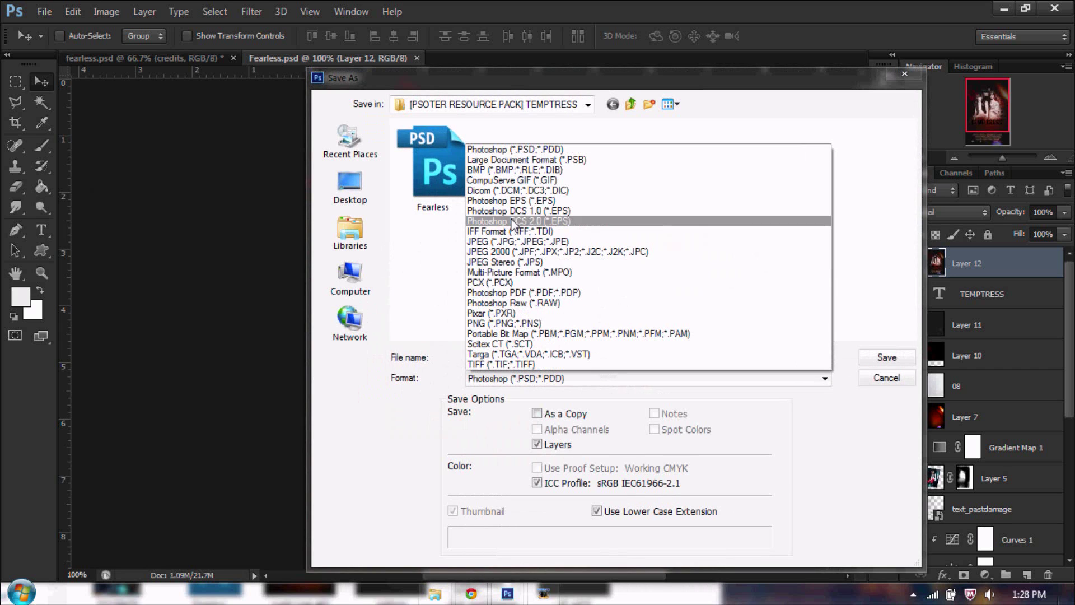
{"action": "left_click", "coordinate": [511, 323]}
{"action": "double_click", "coordinate": [527, 356]}
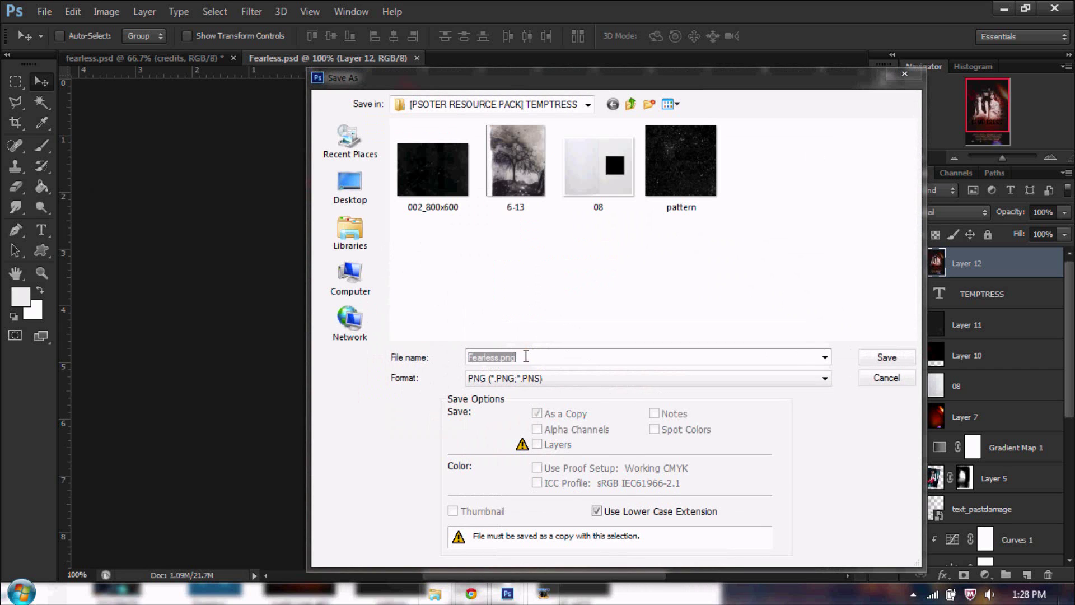
{"action": "type", "text": "FIAN"}
{"action": "key", "text": "Return"}
{"action": "key", "text": "Return"}
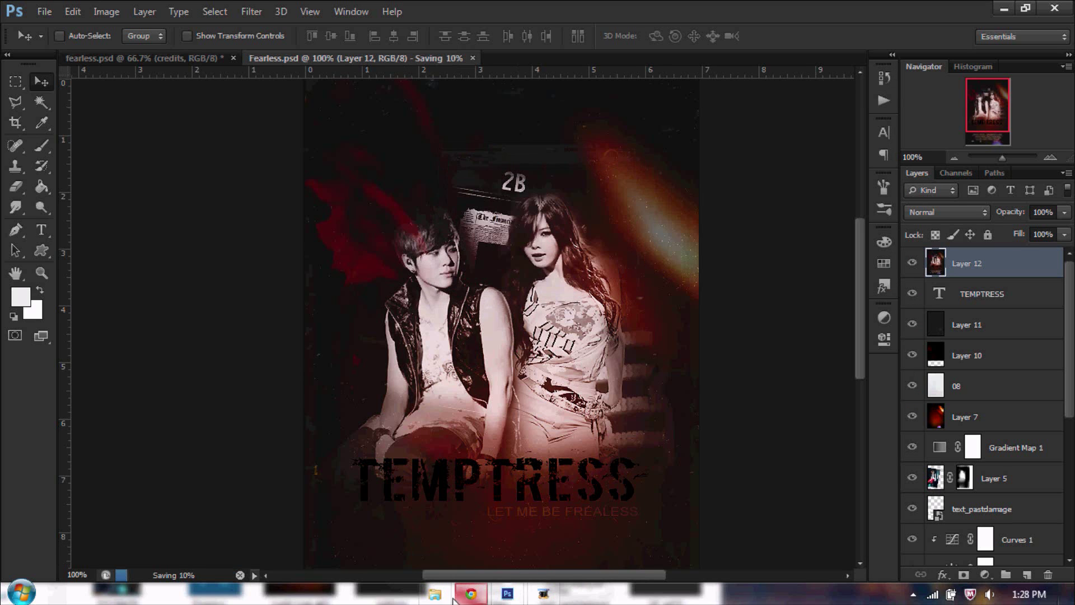
Step: Switch to Windows Explorer and inspect the exported FINAL POSTER image at actual size down to its credits, closing the viewer when done
{"action": "left_click", "coordinate": [435, 593]}
{"action": "left_click_drag", "start_coordinate": [451, 370], "coordinate": [653, 5]}
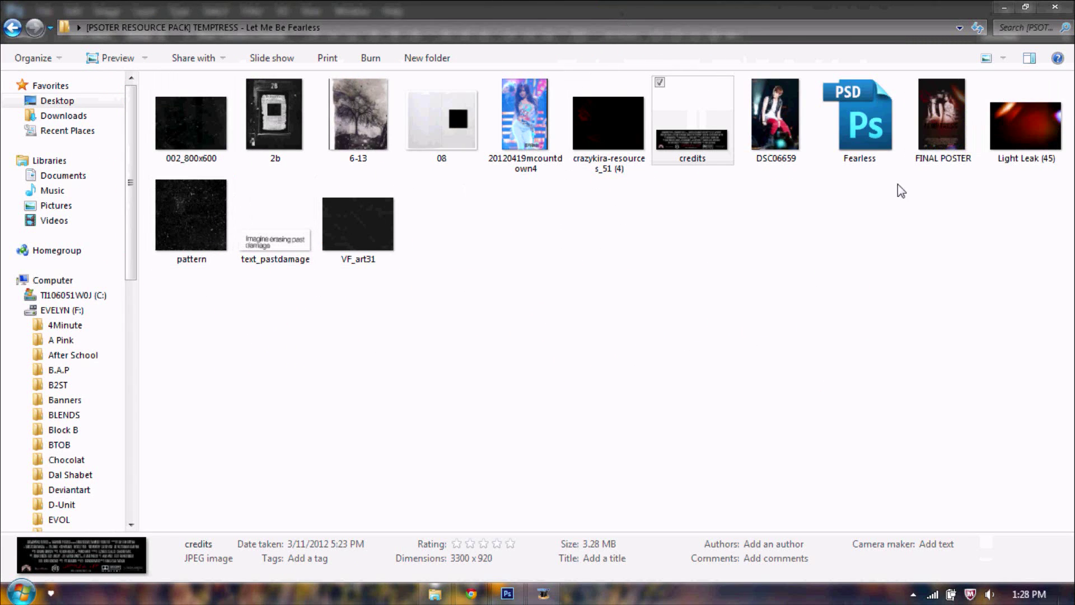
{"action": "double_click", "coordinate": [933, 93]}
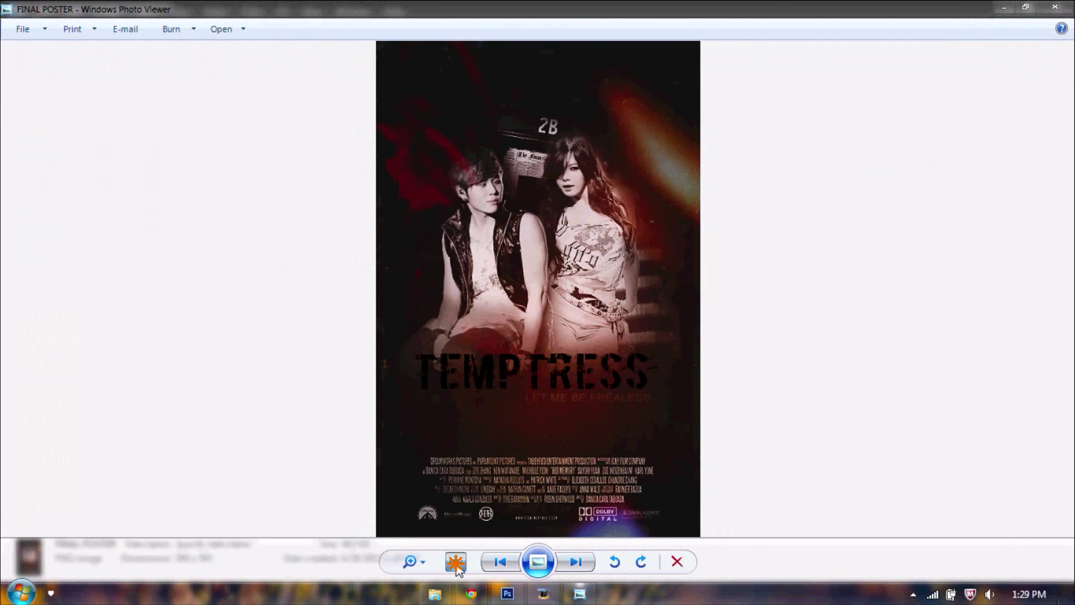
{"action": "left_click", "coordinate": [456, 562]}
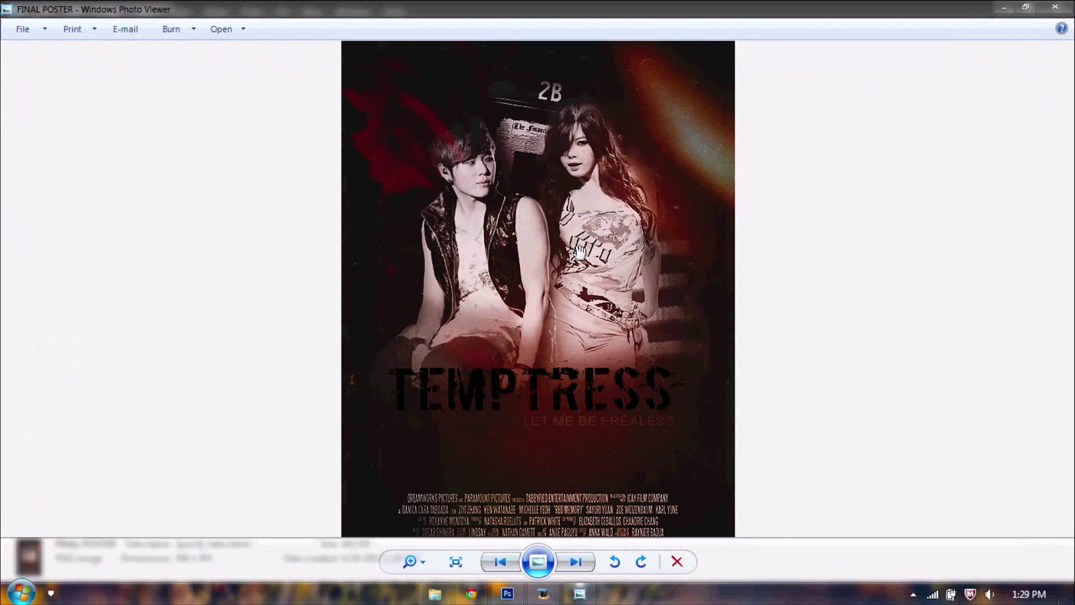
{"action": "mouse_move", "coordinate": [591, 204]}
{"action": "left_mouse_down"}
{"action": "mouse_move", "coordinate": [590, 151]}
{"action": "mouse_move", "coordinate": [597, 391]}
{"action": "mouse_move", "coordinate": [607, 98]}
{"action": "left_mouse_up"}
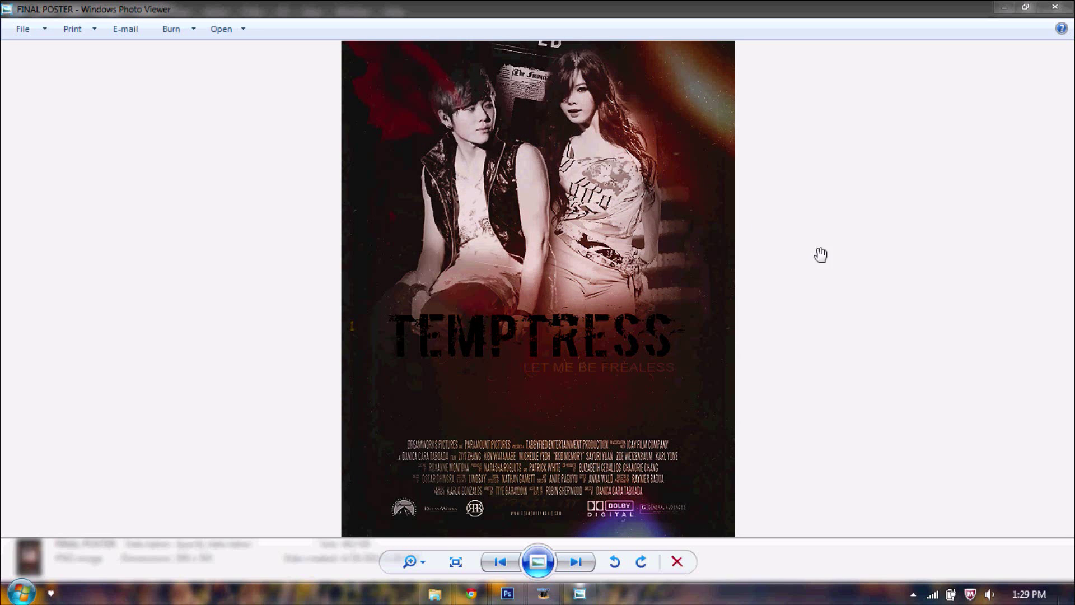
{"action": "left_click", "coordinate": [1055, 6]}
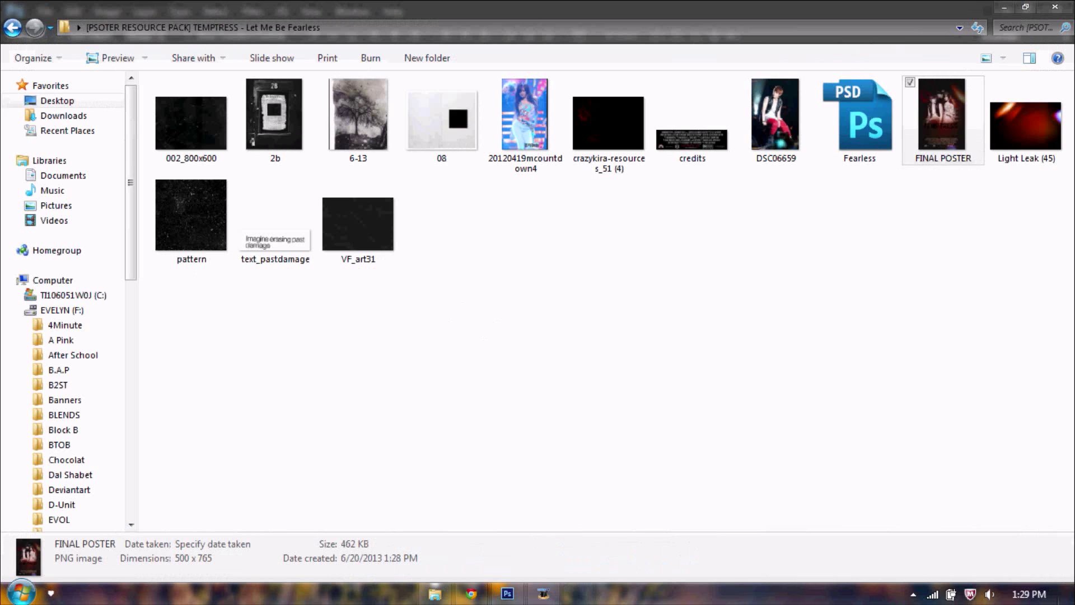
Step: Shrink the resource pack folder window and place it over the upper part of the poster
{"action": "left_click", "coordinate": [1025, 8]}
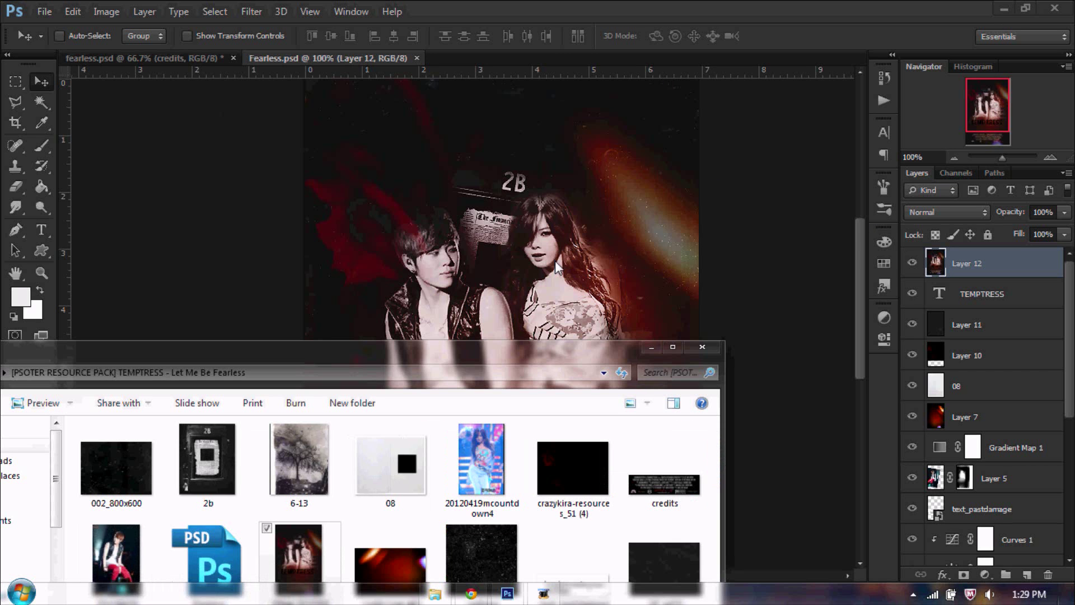
{"action": "left_click_drag", "start_coordinate": [431, 360], "coordinate": [611, 171]}
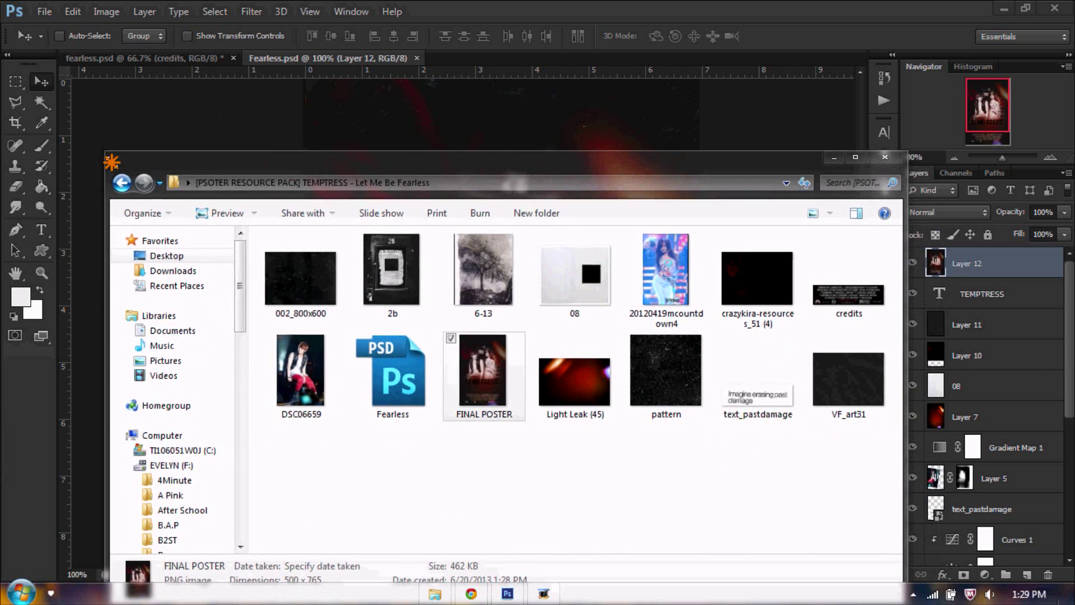
{"action": "left_click_drag", "start_coordinate": [101, 148], "coordinate": [241, 399]}
{"action": "left_click_drag", "start_coordinate": [361, 408], "coordinate": [239, 115]}
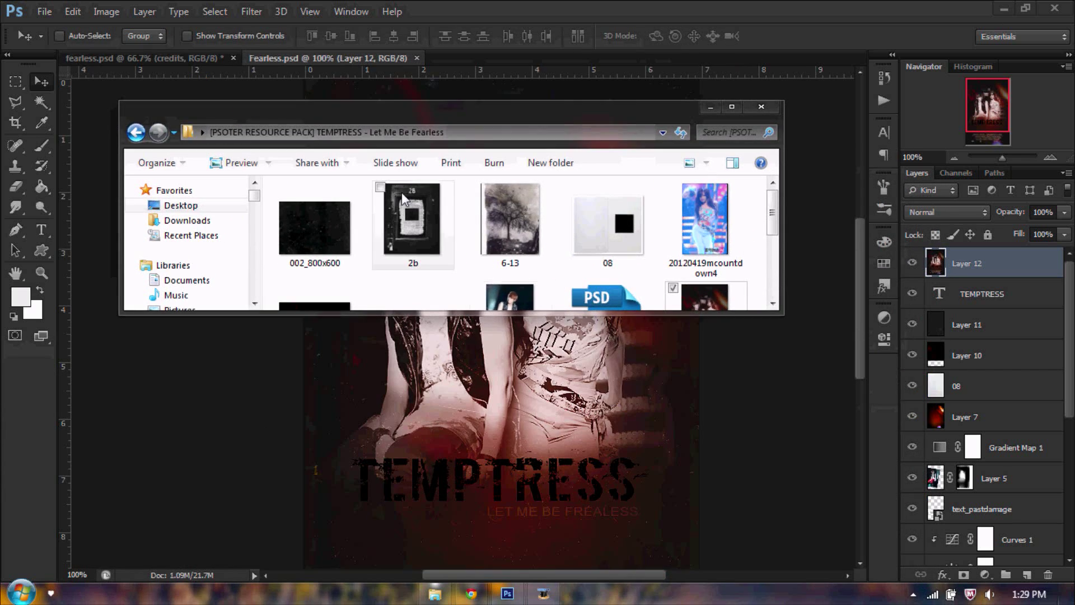